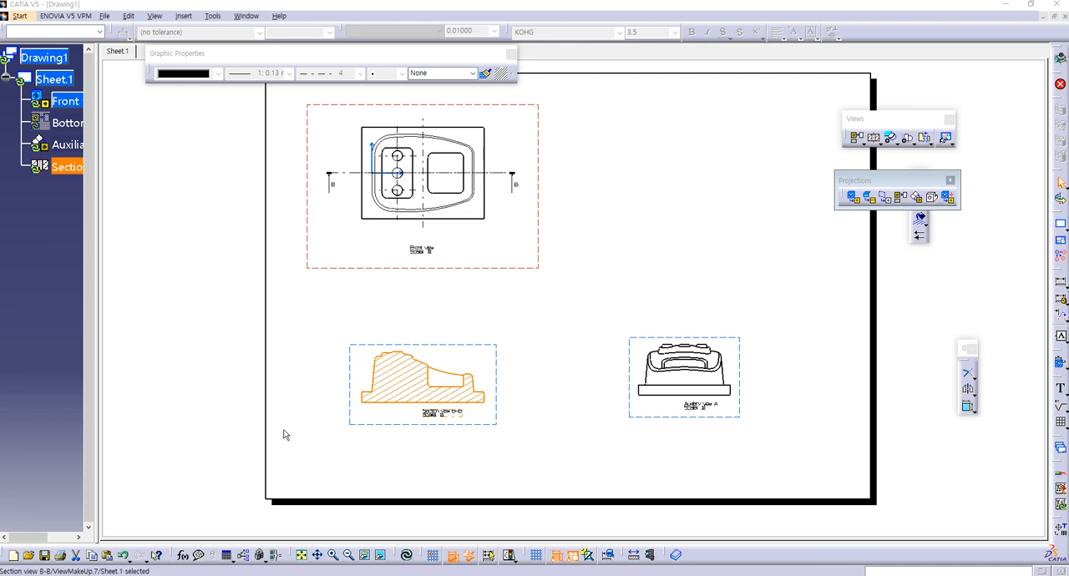
Step: Clear the view selection and update all views on the current sheet, including section view B-B
left_click(326, 427)
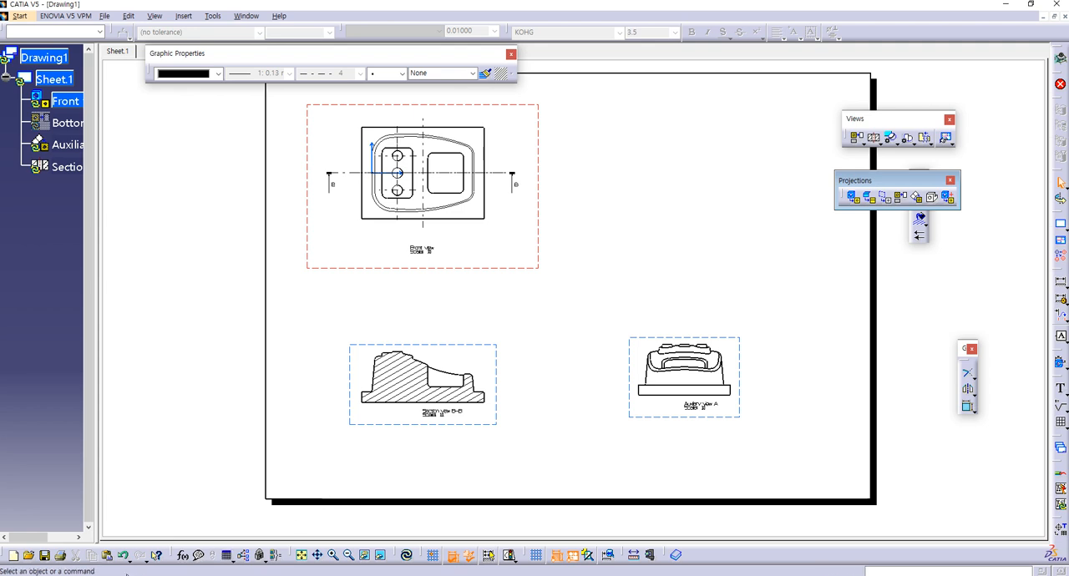
left_click(407, 557)
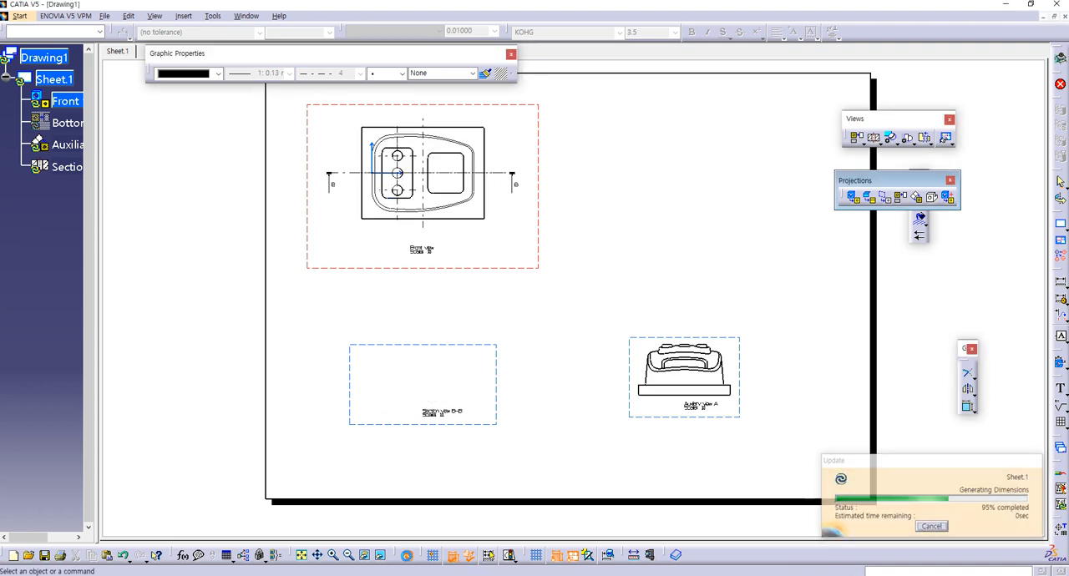
middle_click_drag(466, 473, 443, 481)
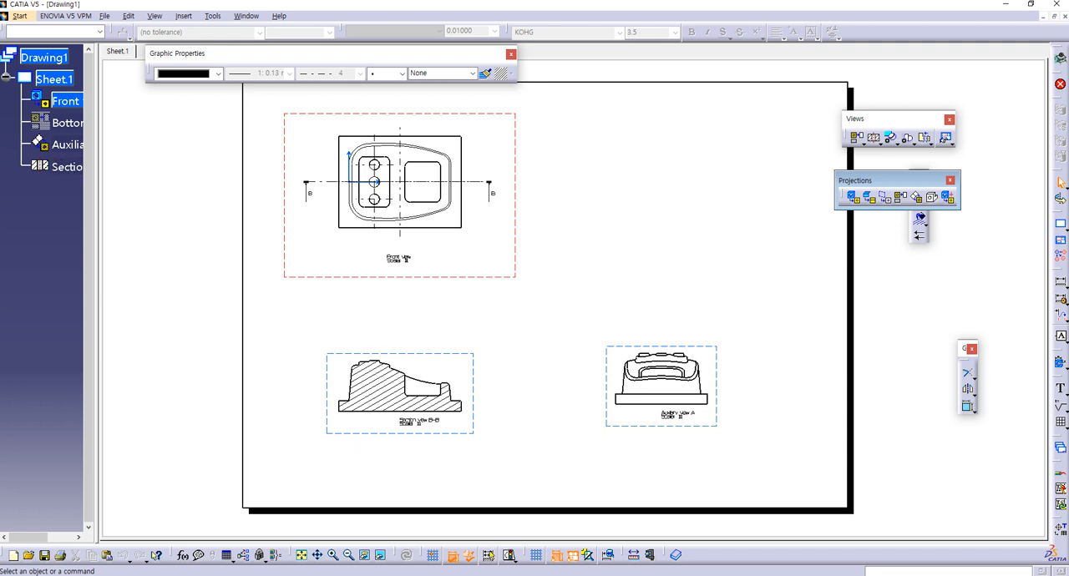
Step: Examine reference drawing 61 full-screen in Windows Photo Viewer for its view layout, and return to the CATIA drawing
left_click(355, 575)
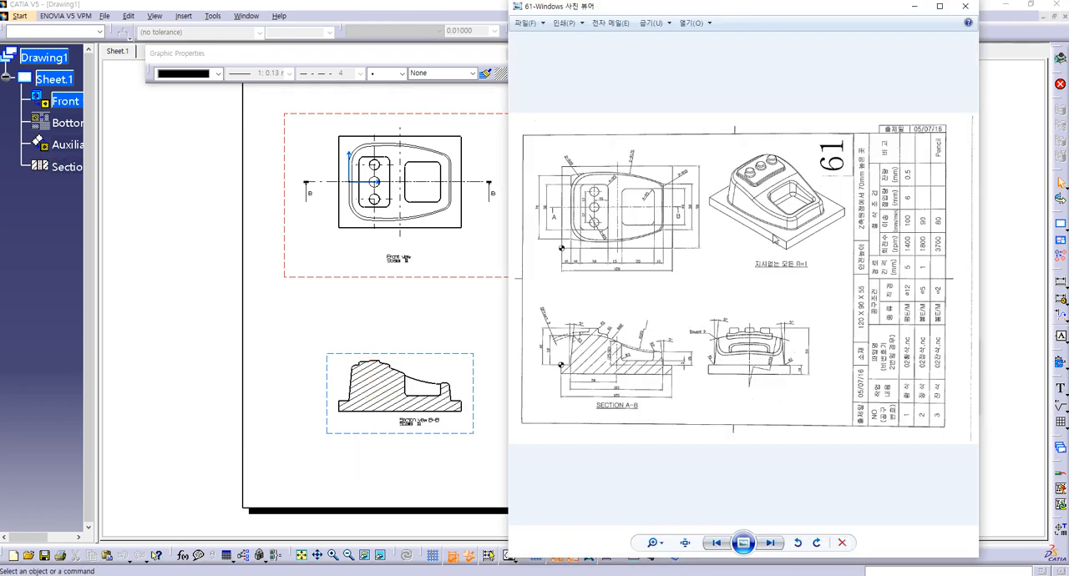
left_click(458, 308)
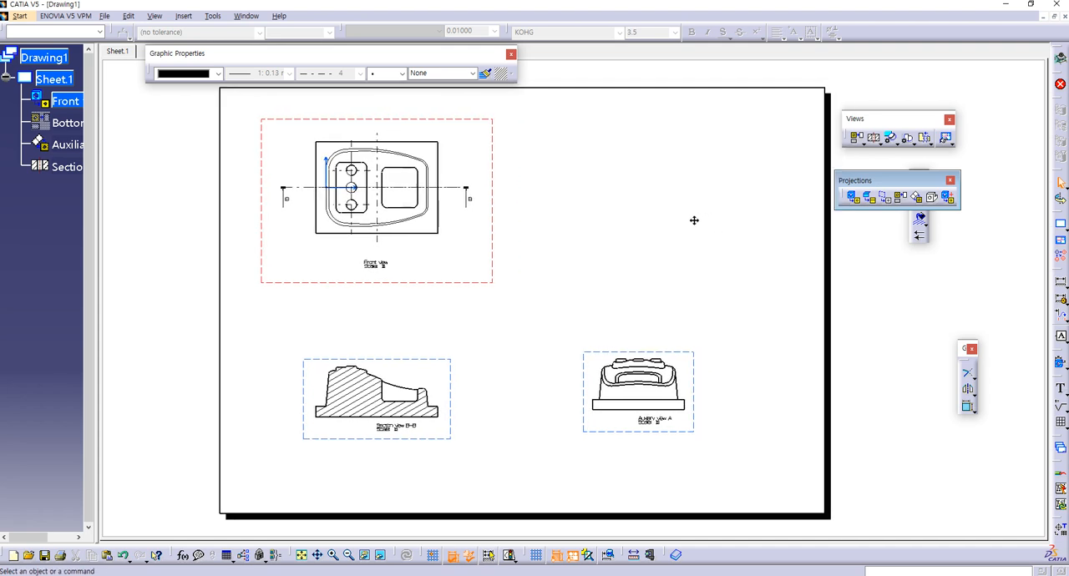
left_click(355, 575)
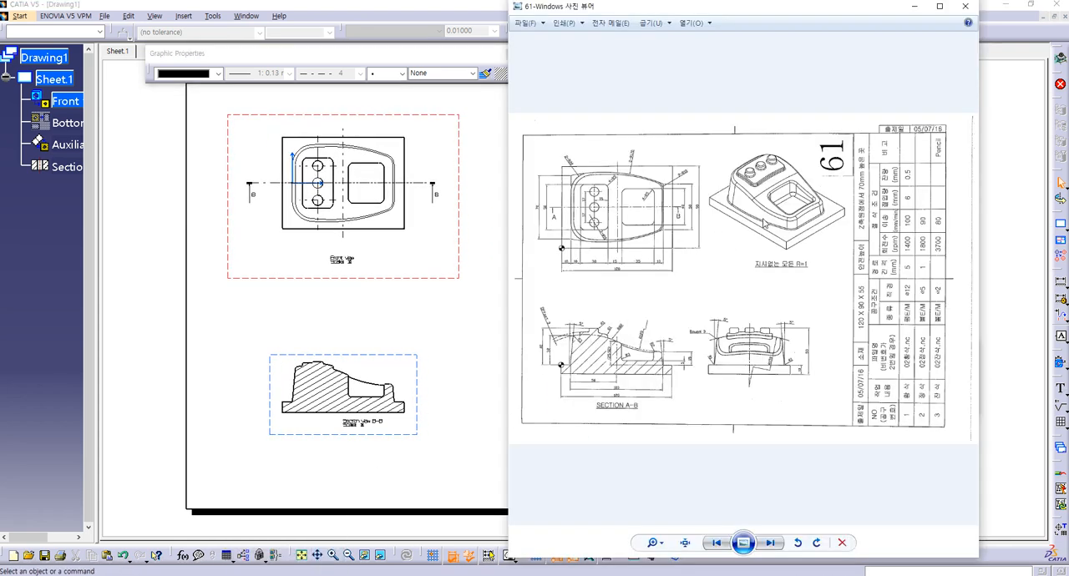
left_click(939, 6)
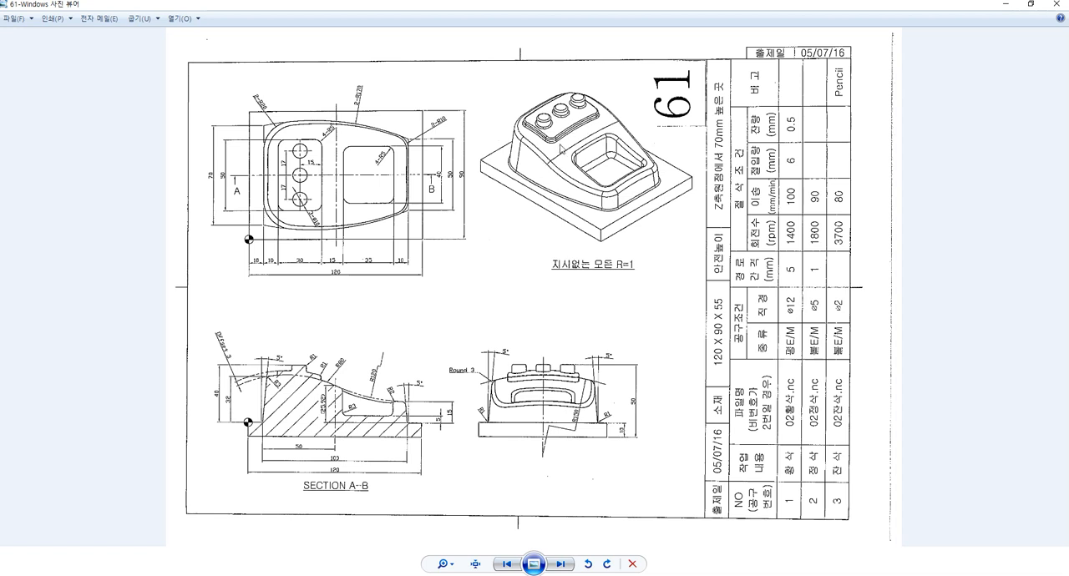
key("alt+Tab")
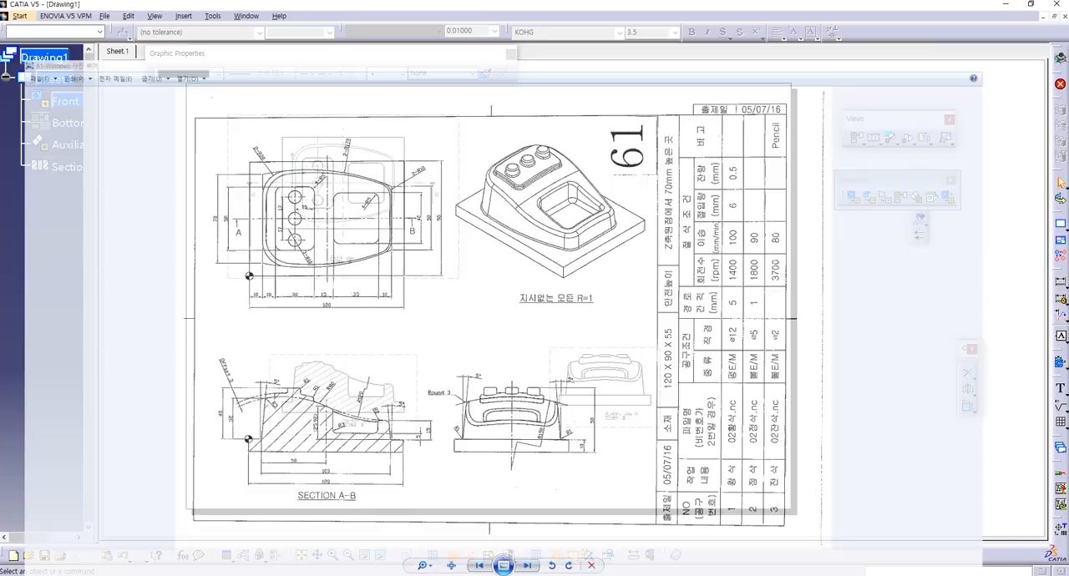
Step: Tile the drawing and 61.CATPart windows horizontally and orient the part to the standard isometric view
left_click(242, 17)
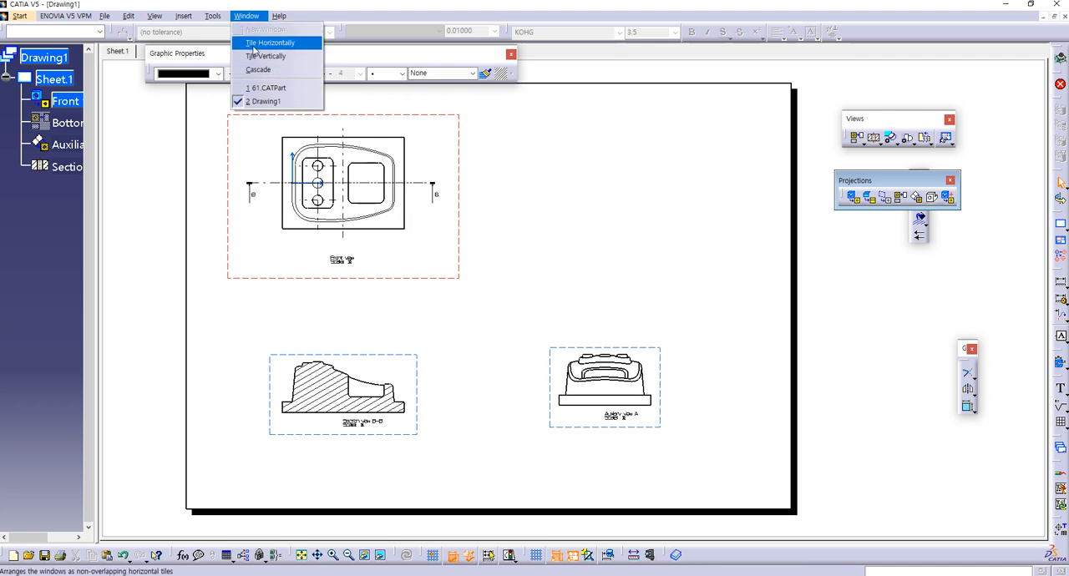
left_click(255, 46)
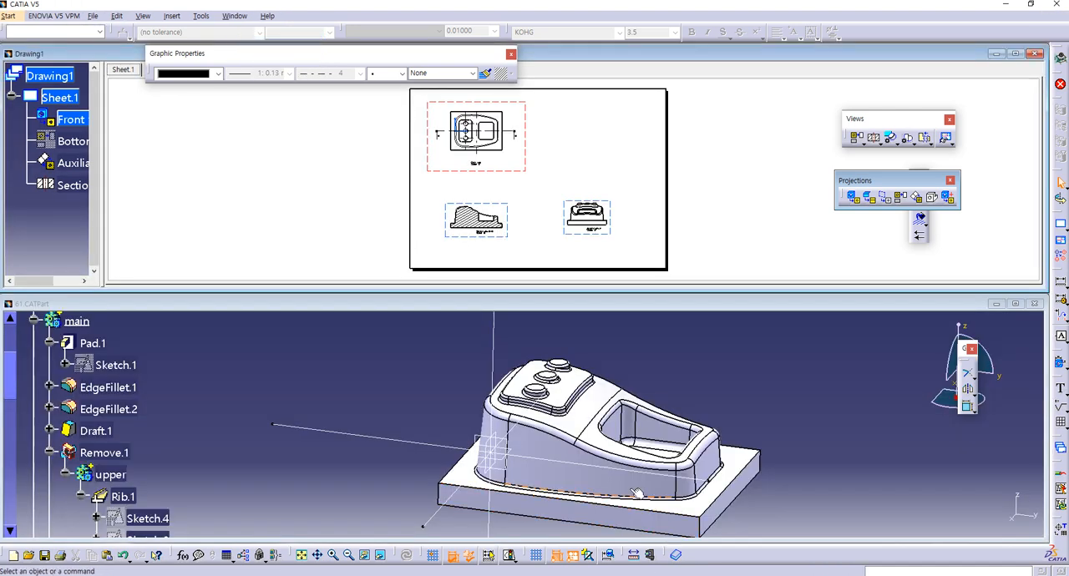
middle_click_drag(631, 473, 475, 482)
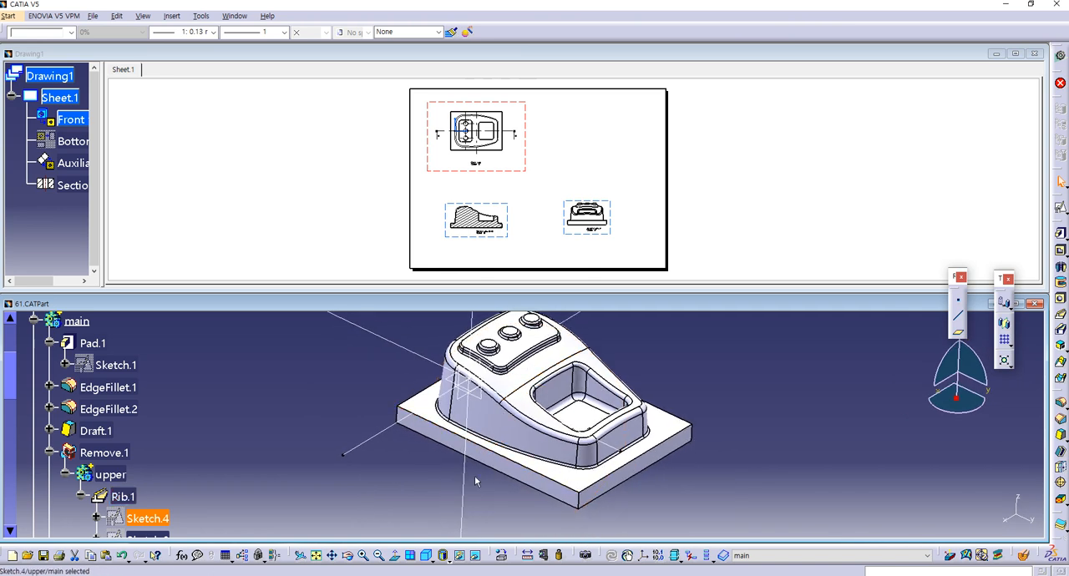
left_click(428, 558)
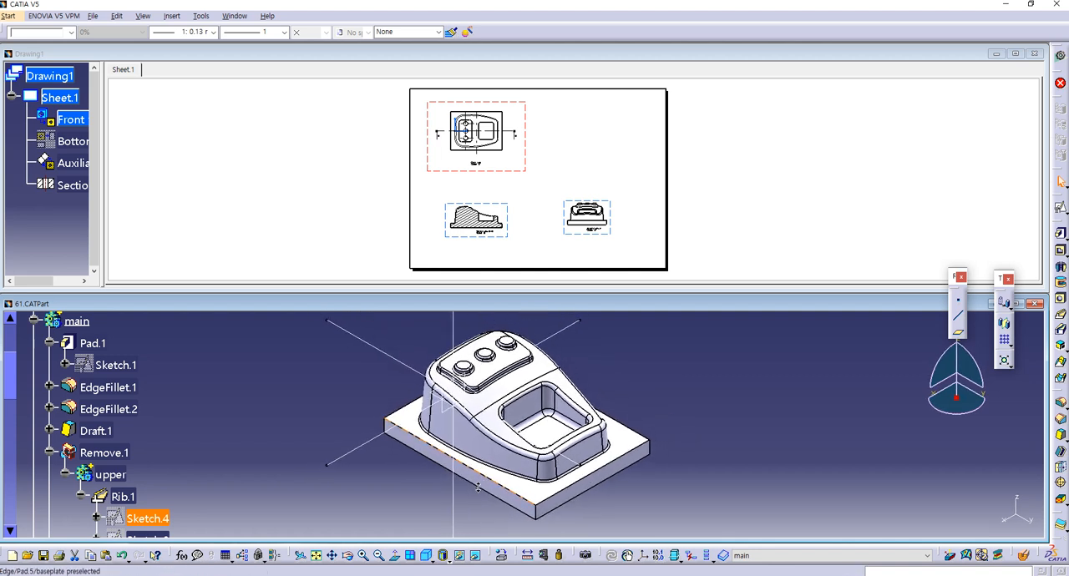
Step: Generate an isometric view of the 61.CATPart model on the drawing sheet
left_click(712, 237)
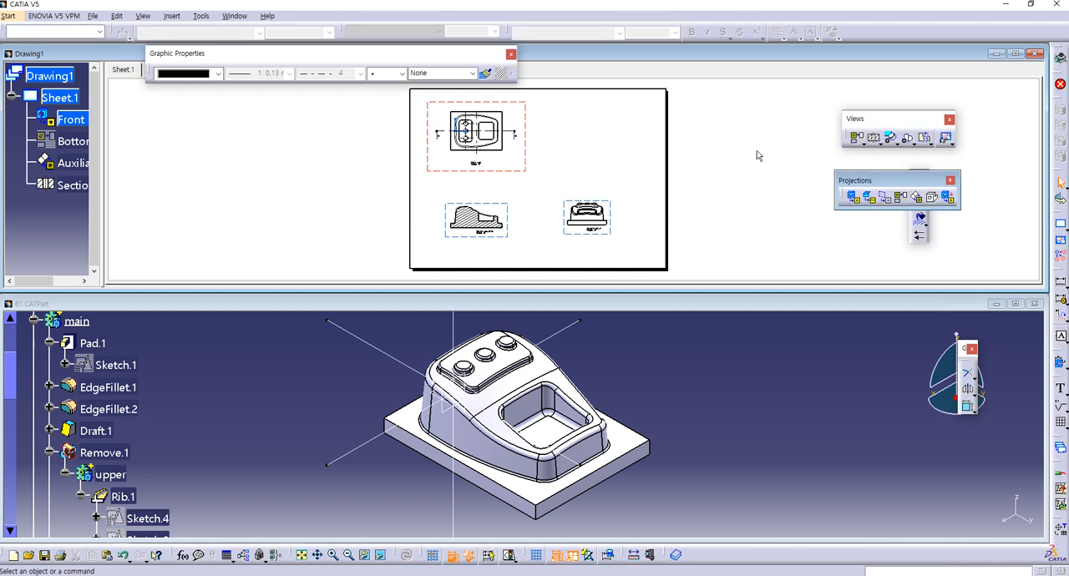
left_click(863, 142)
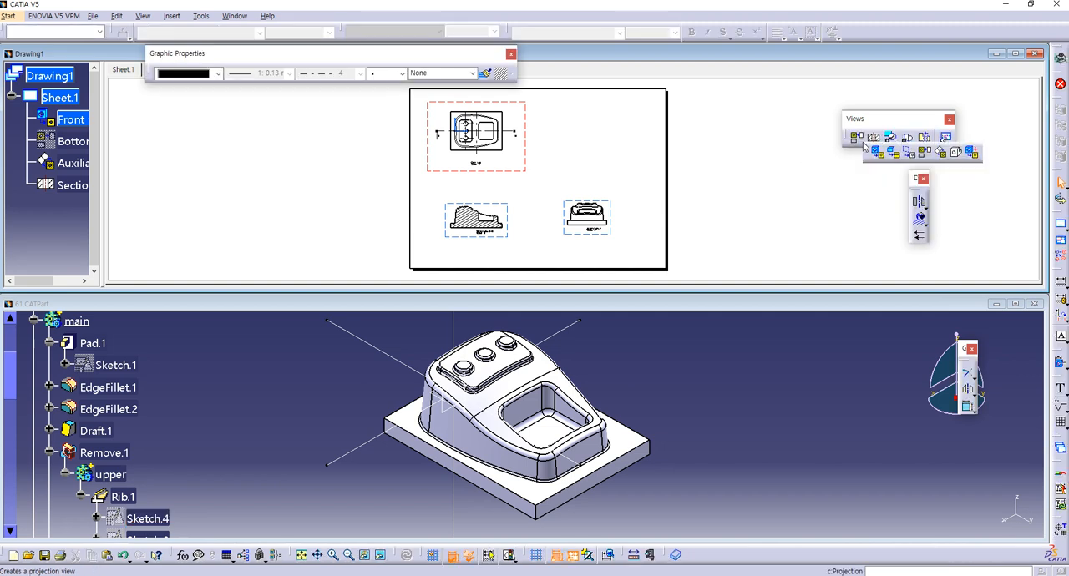
left_click(957, 154)
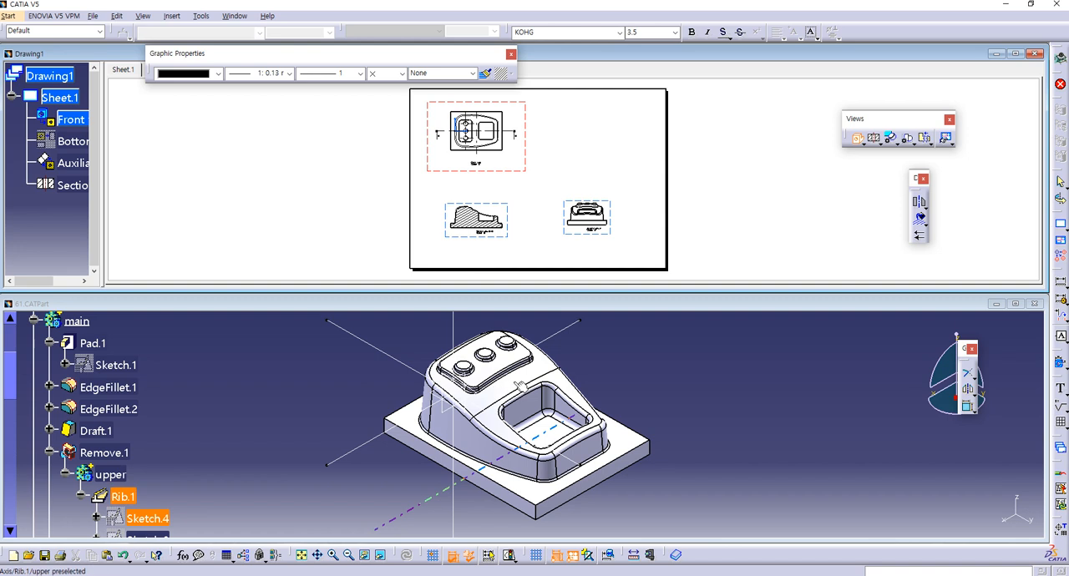
left_click(517, 384)
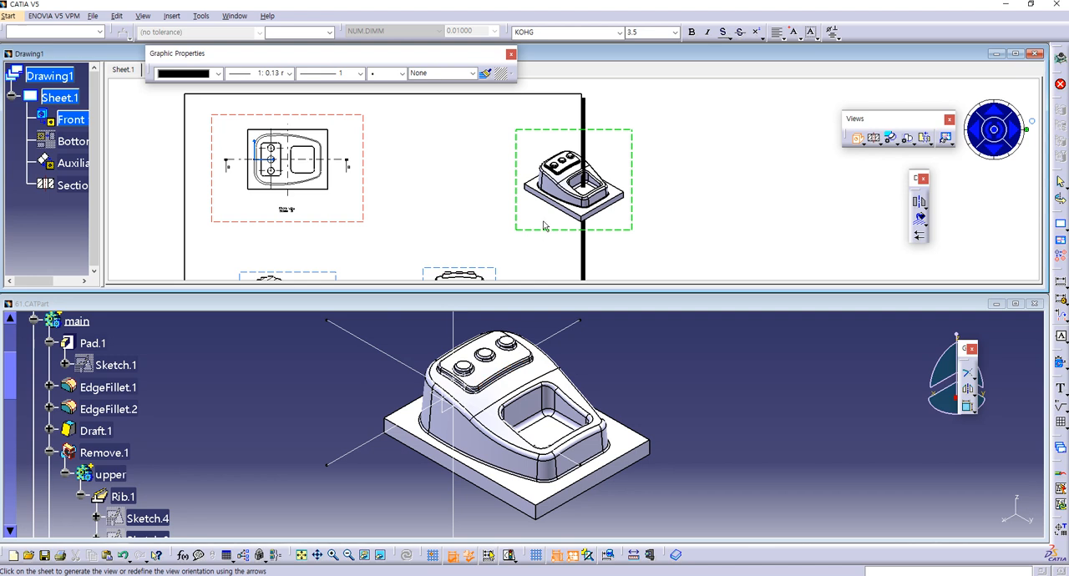
left_click(683, 160)
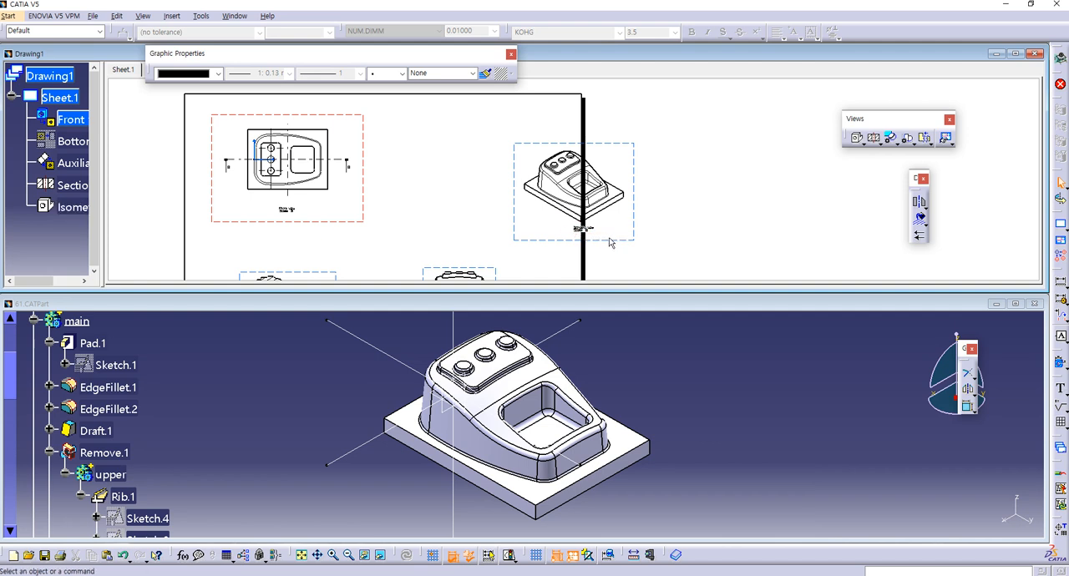
Step: Move the isometric view inside the sheet border beside the front view, and maximize the drawing window
left_click_drag(543, 232, 503, 220)
mouse_move(534, 247)
middle_mouse_down("ctrl")
mouse_move(621, 222)
mouse_move(625, 254)
middle_mouse_up("ctrl")
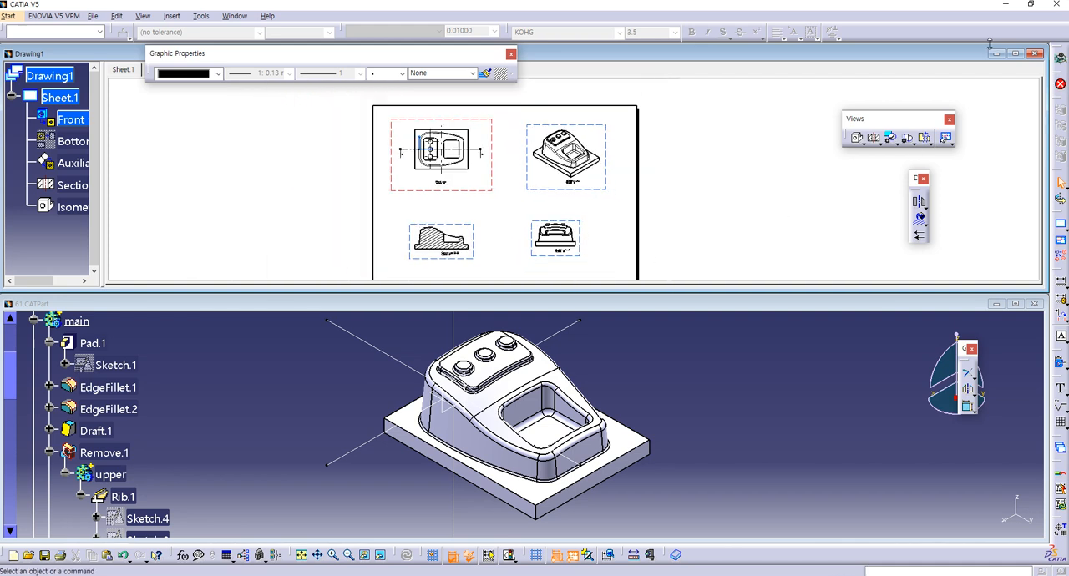
left_click(1016, 54)
mouse_move(395, 387)
middle_mouse_down()
mouse_move(551, 329)
mouse_move(552, 367)
mouse_move(515, 387)
middle_mouse_up()
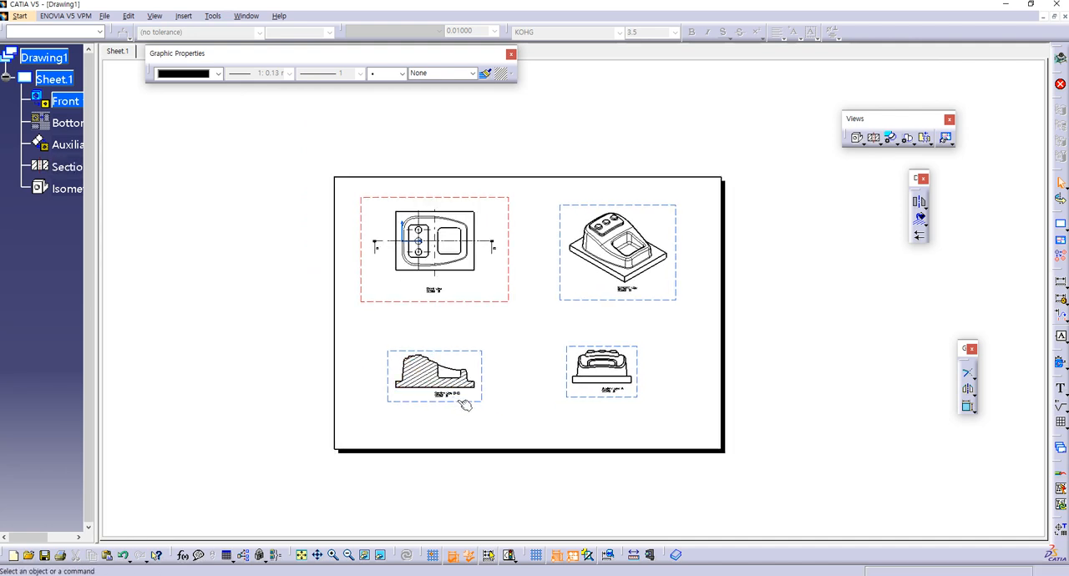
middle_click_drag(500, 339, 522, 309, "ctrl")
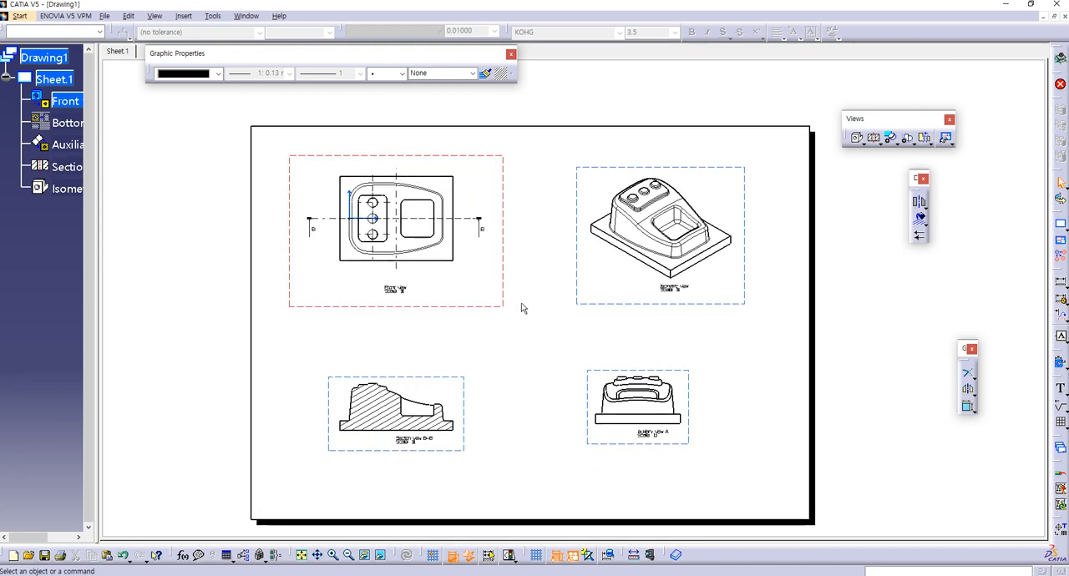
Step: Enable the Center Line and Axis dress-up for both section view B-B and auxiliary view A
left_click(471, 382)
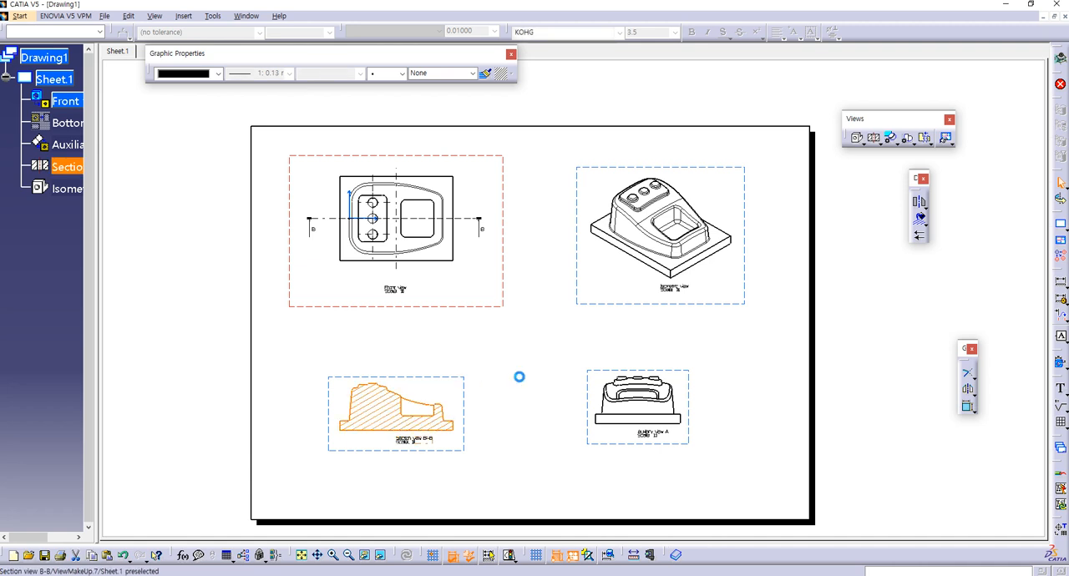
left_click(594, 370, "ctrl")
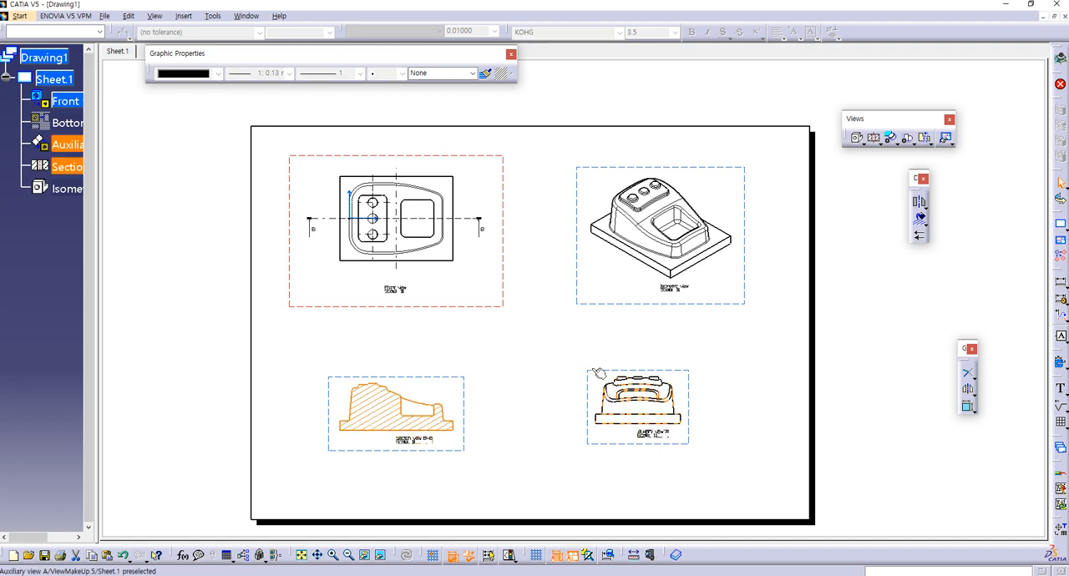
key("alt+Return")
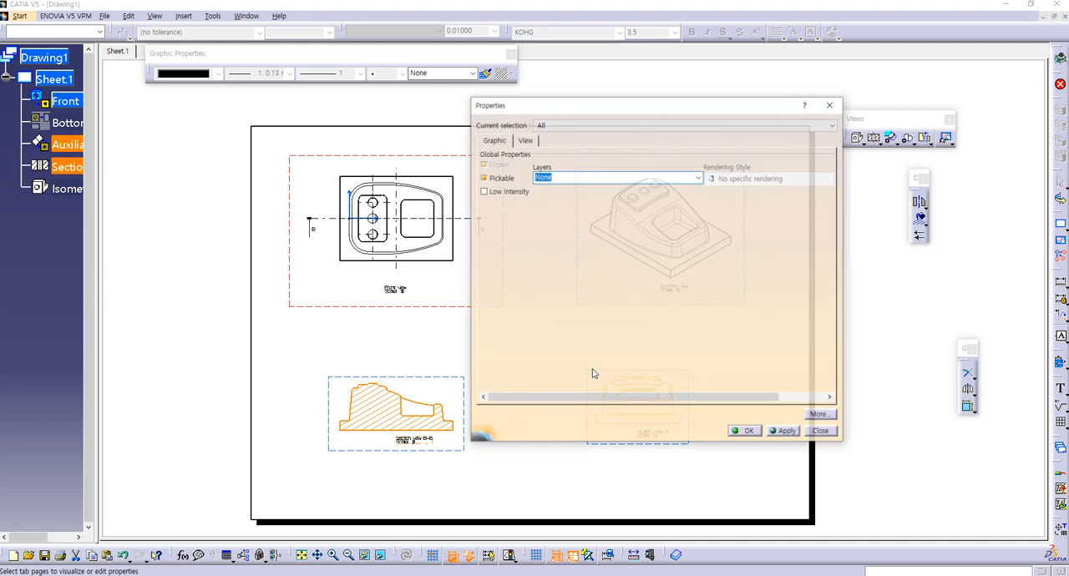
left_click(524, 140)
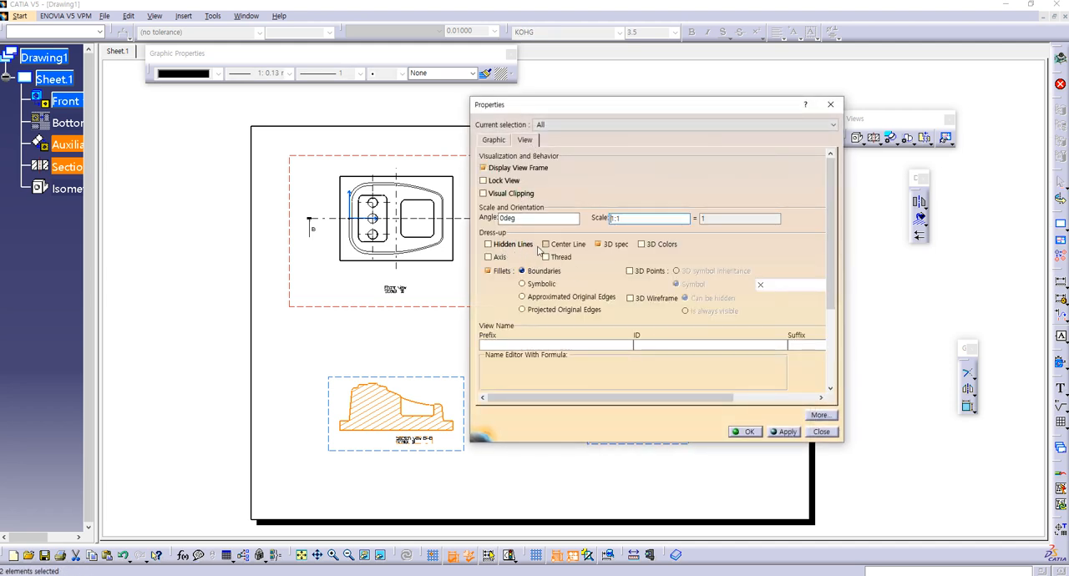
left_click(556, 247)
left_click(500, 259)
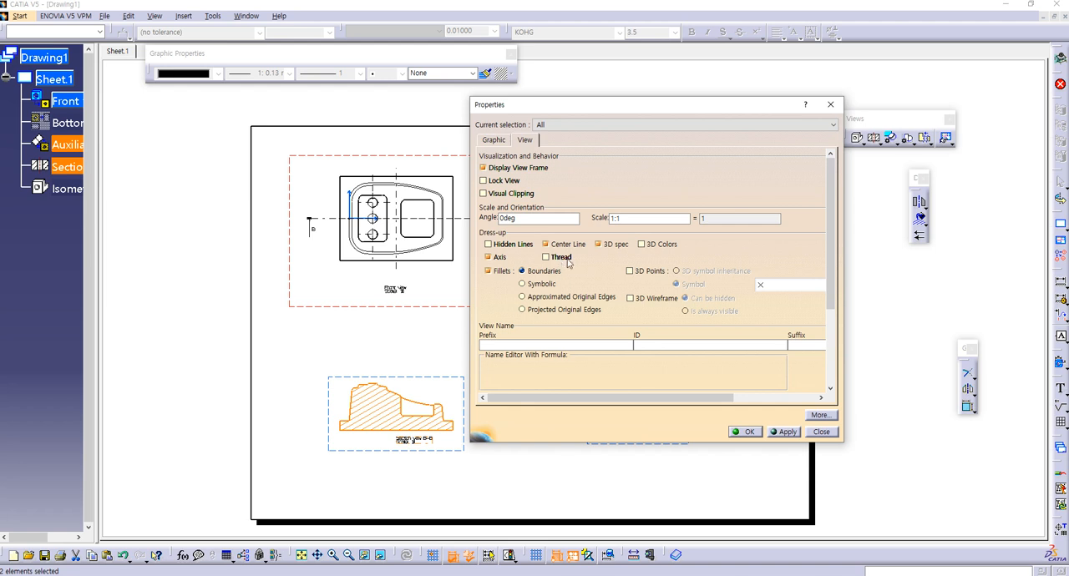
left_click(749, 432)
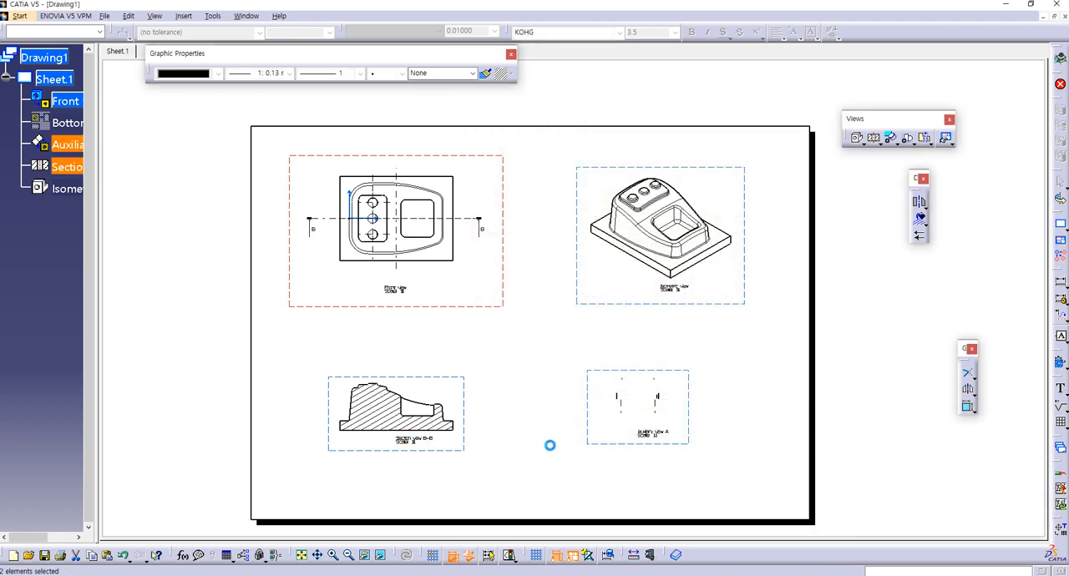
Step: Hide the two vertical axis lines below the pocket in auxiliary view A
middle_click_drag(527, 423, 544, 350)
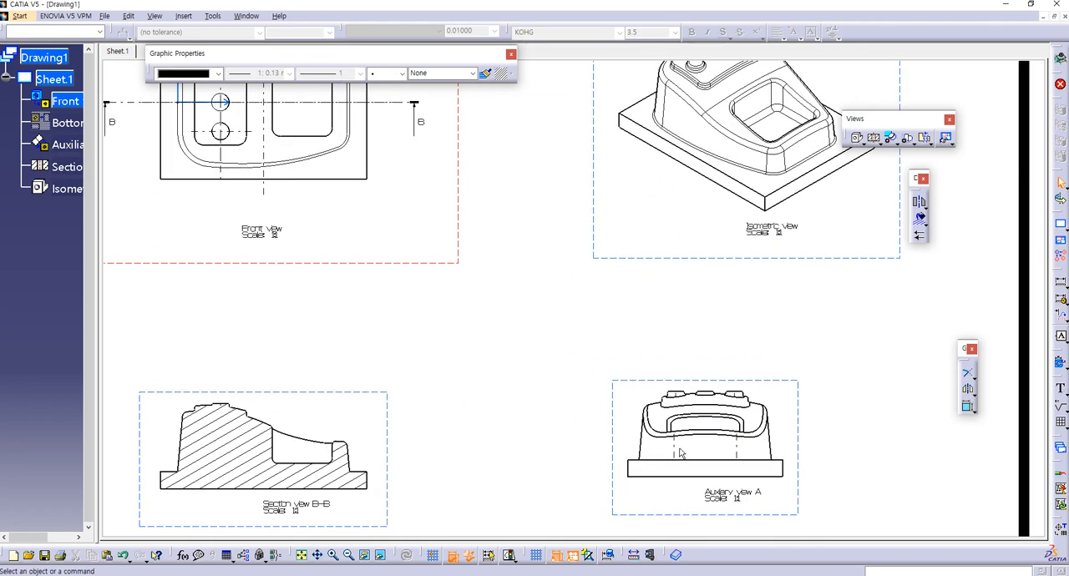
right_click(676, 449)
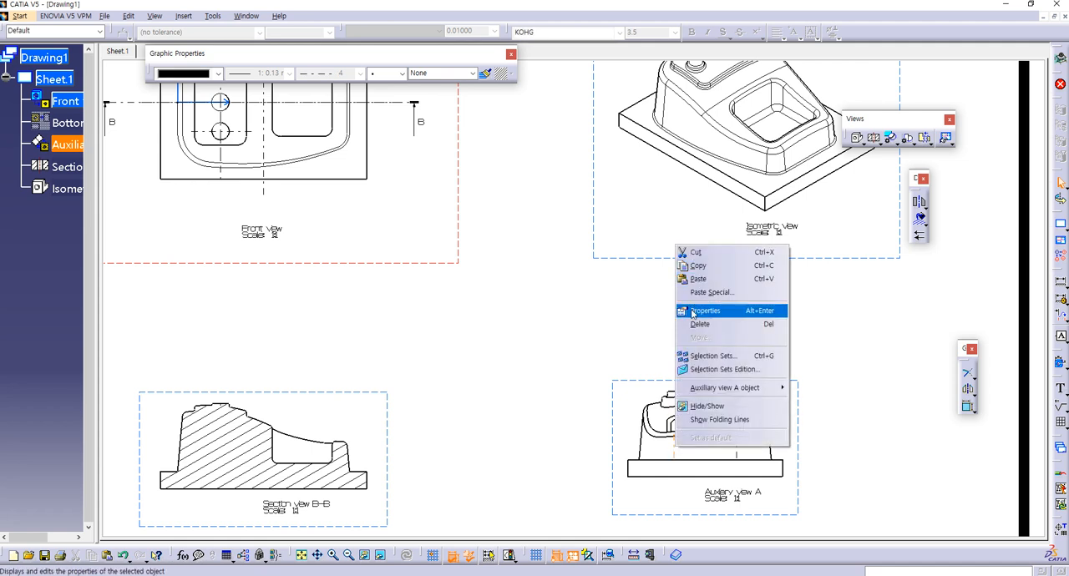
left_click(707, 406)
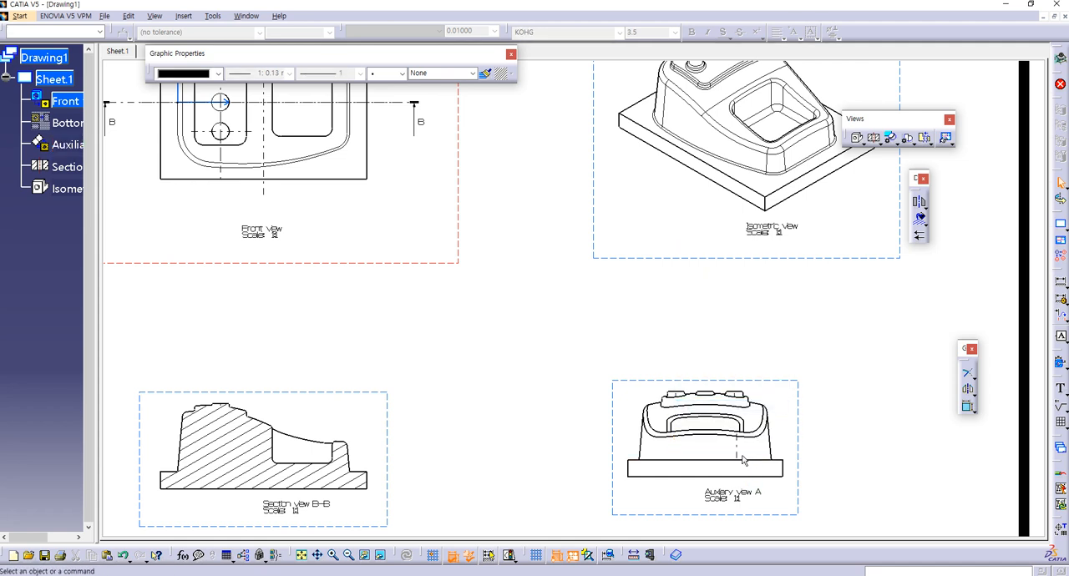
right_click(739, 451)
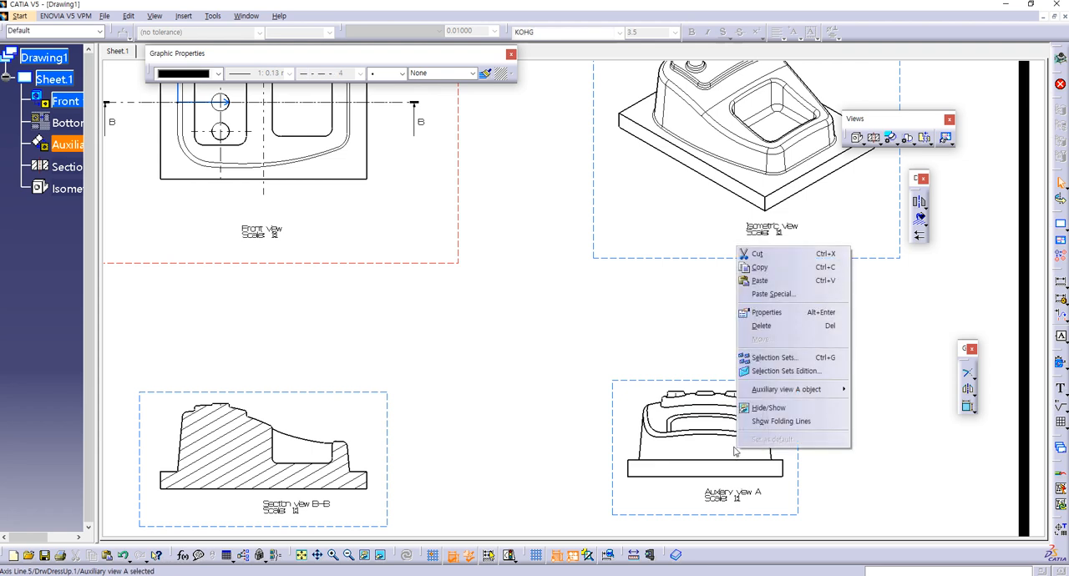
left_click(768, 408)
Step: Extend the button's axis line in section view B-B past the part's top and base, and compare with the reference drawing
mouse_move(238, 446)
middle_mouse_down()
mouse_move(382, 379)
mouse_move(423, 325)
middle_mouse_up()
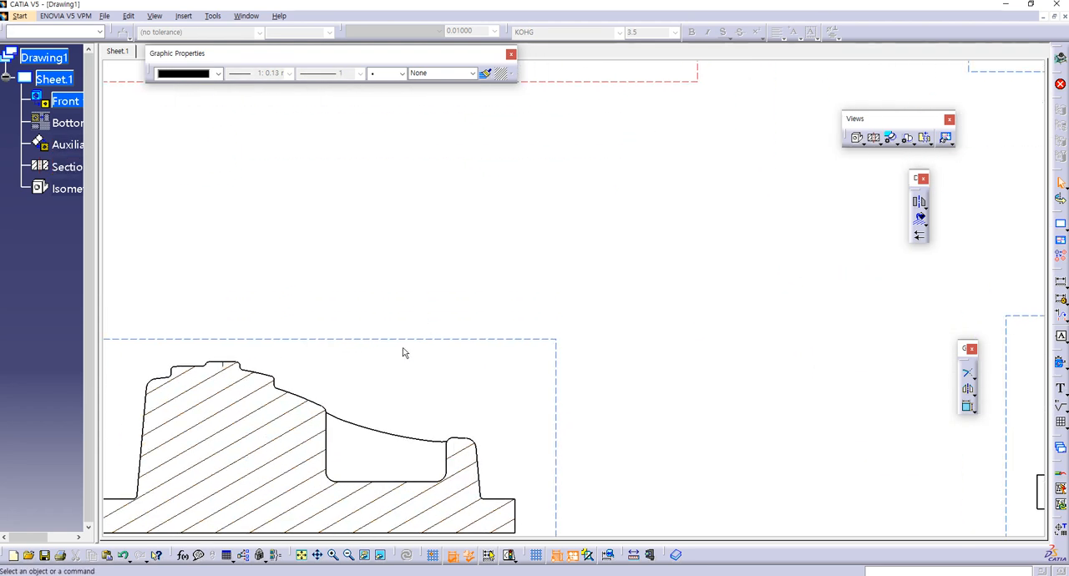
middle_click_drag(321, 383, 528, 273)
left_click(431, 258)
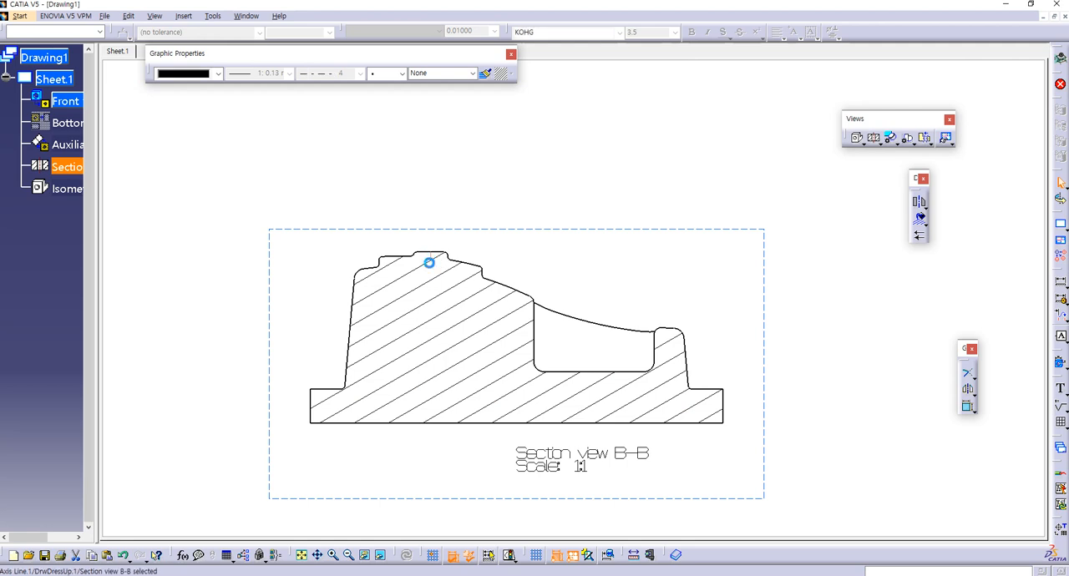
left_click_drag(432, 258, 431, 475)
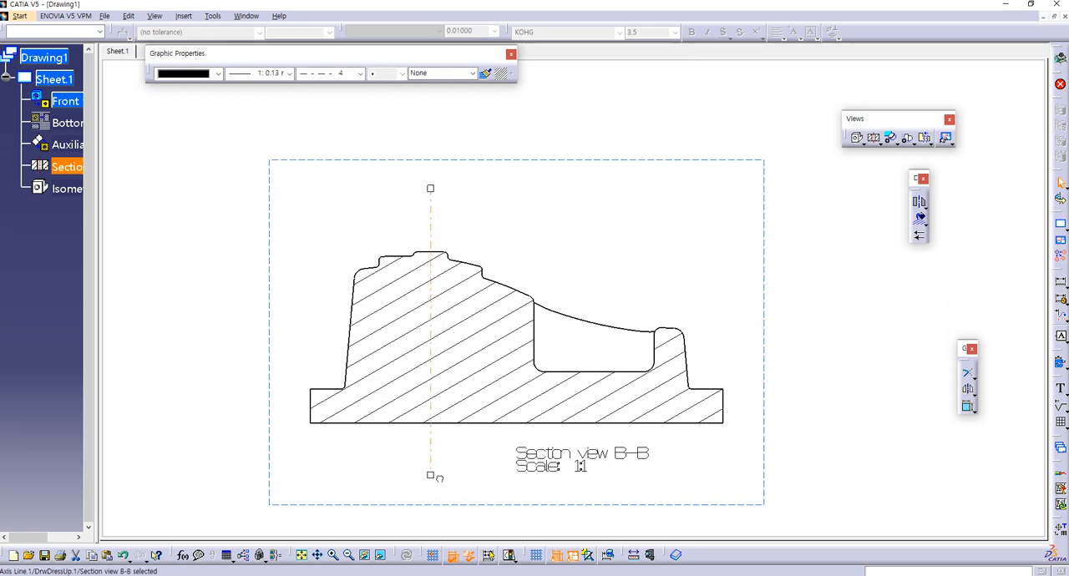
left_click(489, 461)
mouse_move(518, 360)
middle_mouse_down("ctrl")
mouse_move(527, 394)
mouse_move(565, 420)
mouse_move(503, 472)
mouse_move(536, 453)
middle_mouse_up("ctrl")
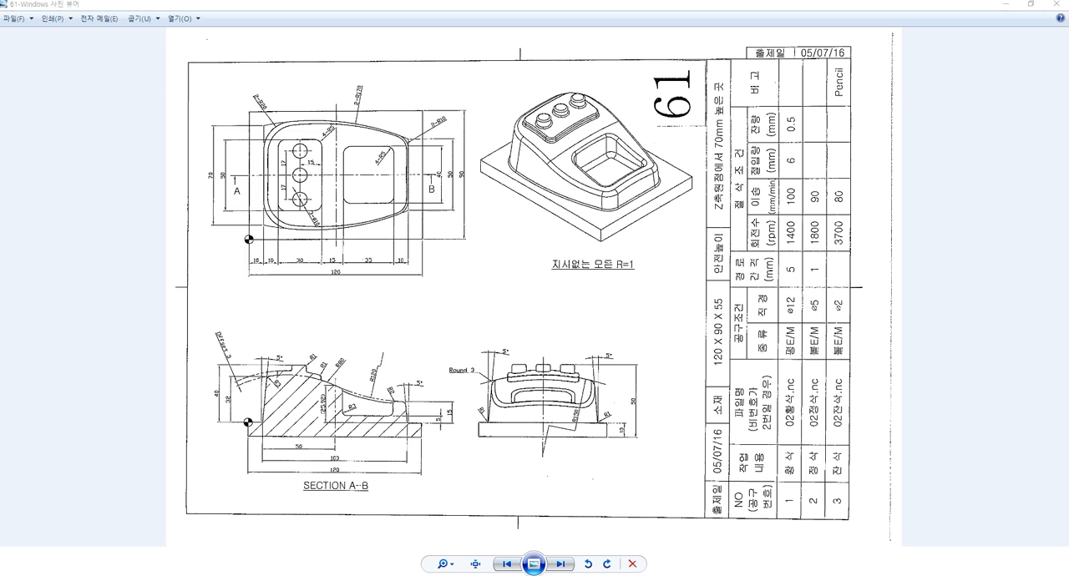
key("alt+Tab")
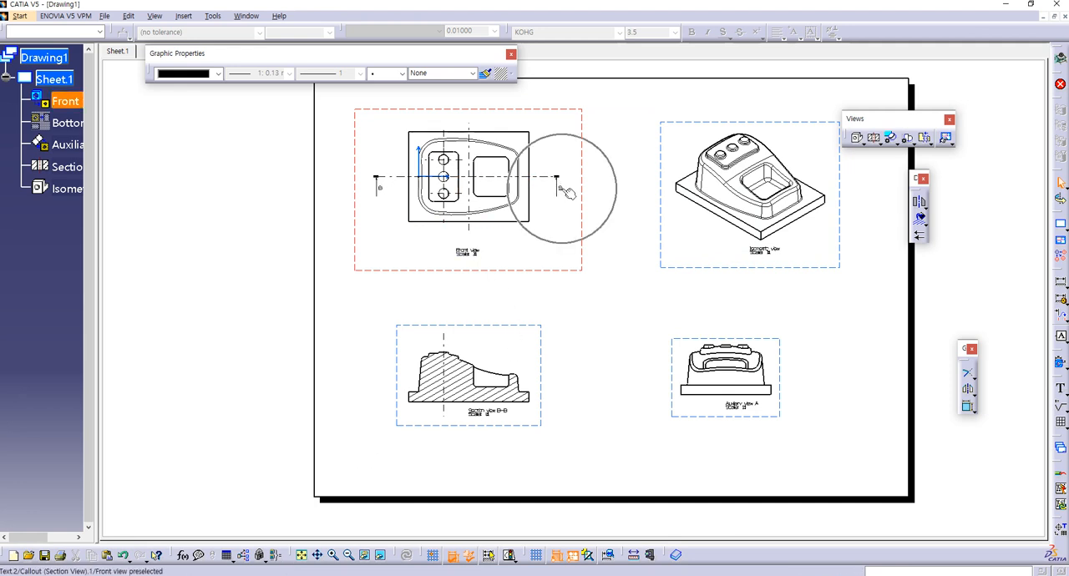
Step: Move the title text of section view B-B down so it sits clear below the part's base
mouse_move(540, 210)
middle_mouse_down()
mouse_move(544, 264)
mouse_move(516, 226)
middle_mouse_up()
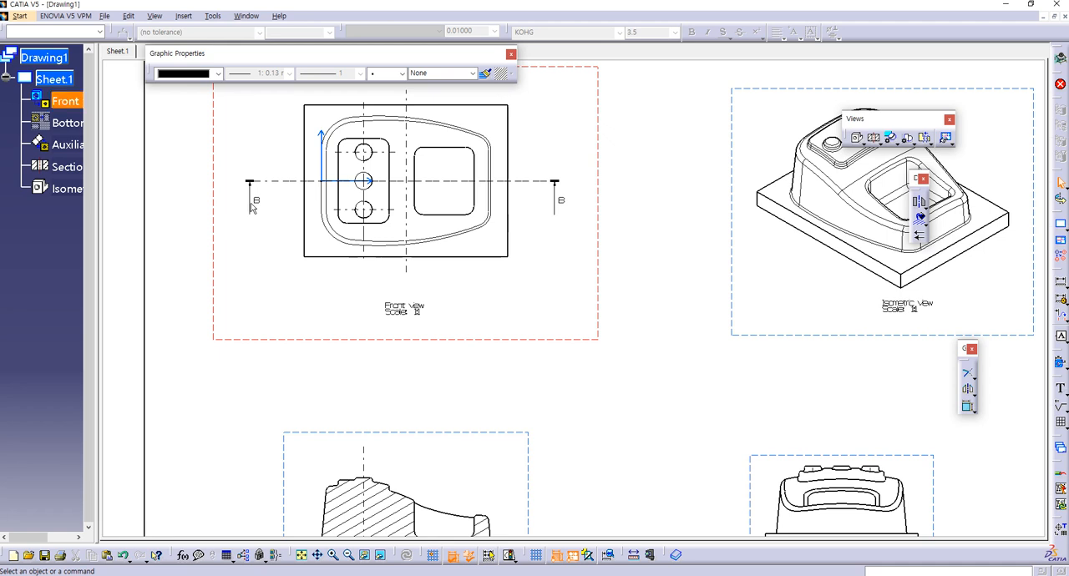
middle_click_drag(565, 372, 604, 226)
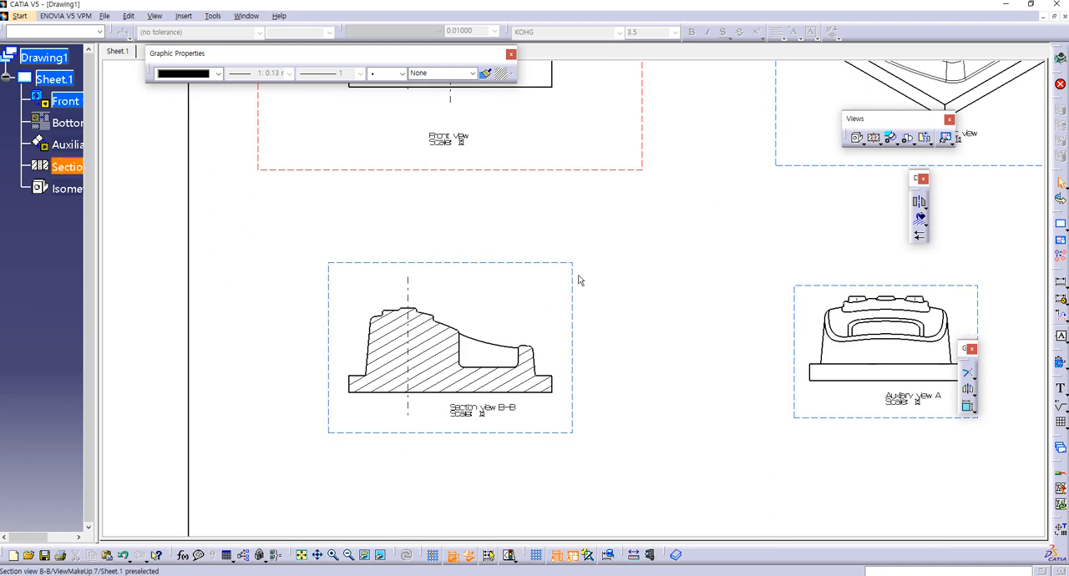
left_click_drag(493, 419, 476, 455)
left_click(489, 439)
mouse_move(489, 439)
middle_mouse_down()
mouse_move(513, 475)
mouse_move(513, 526)
mouse_move(539, 417)
middle_mouse_up()
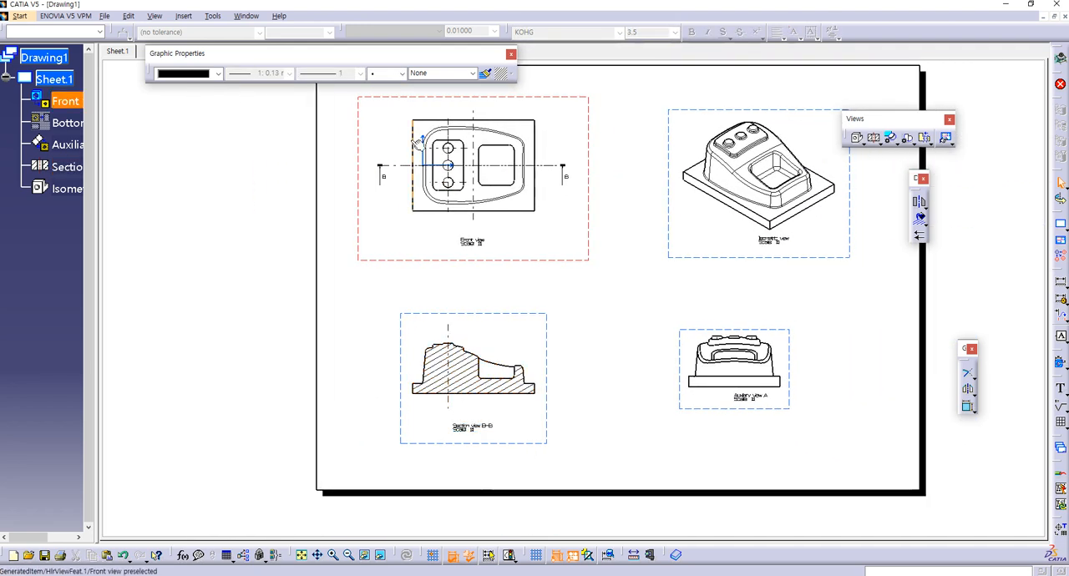
Step: Set the ID of section view B-B to A in its view properties
left_click(491, 444)
right_click(493, 448)
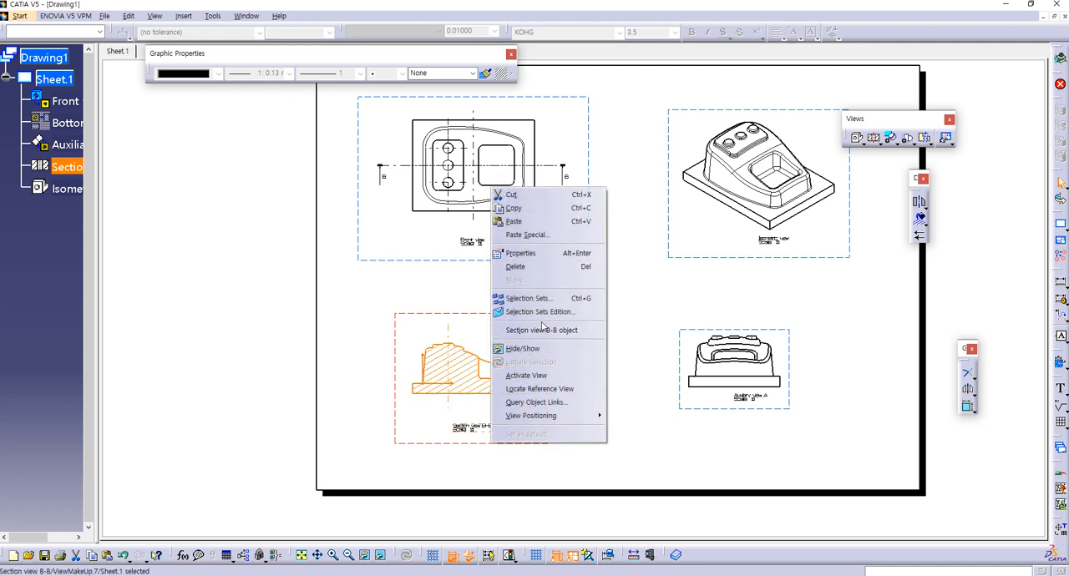
left_click(541, 253)
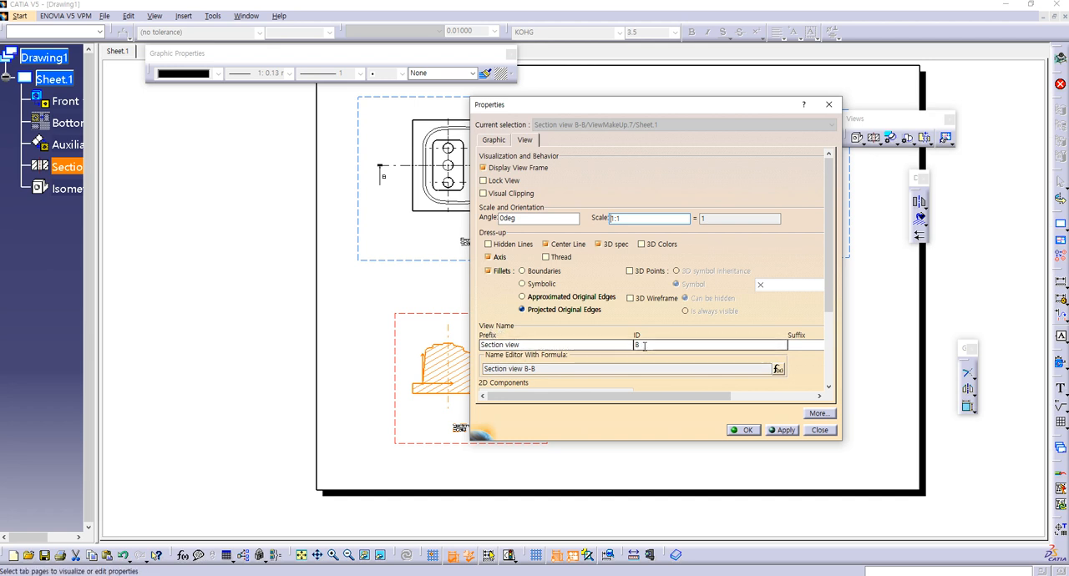
left_click(527, 369)
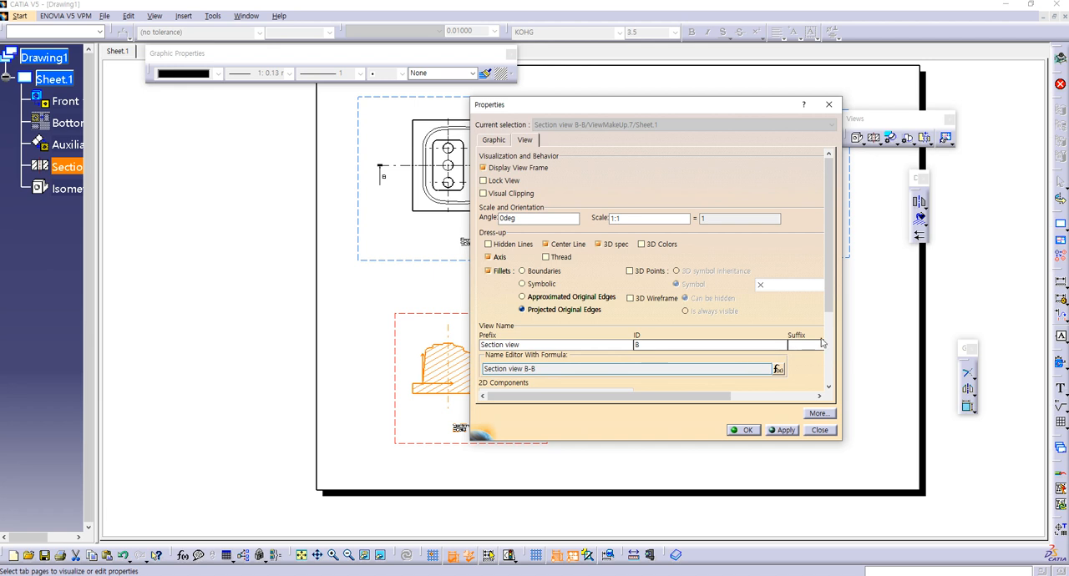
scroll(672, 347, "down", 2)
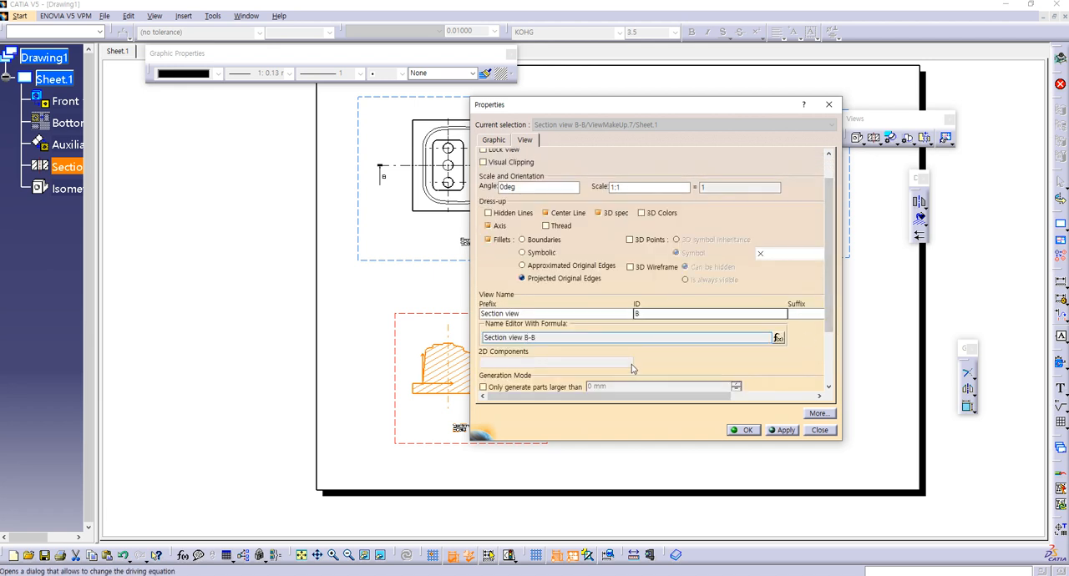
double_click(637, 314)
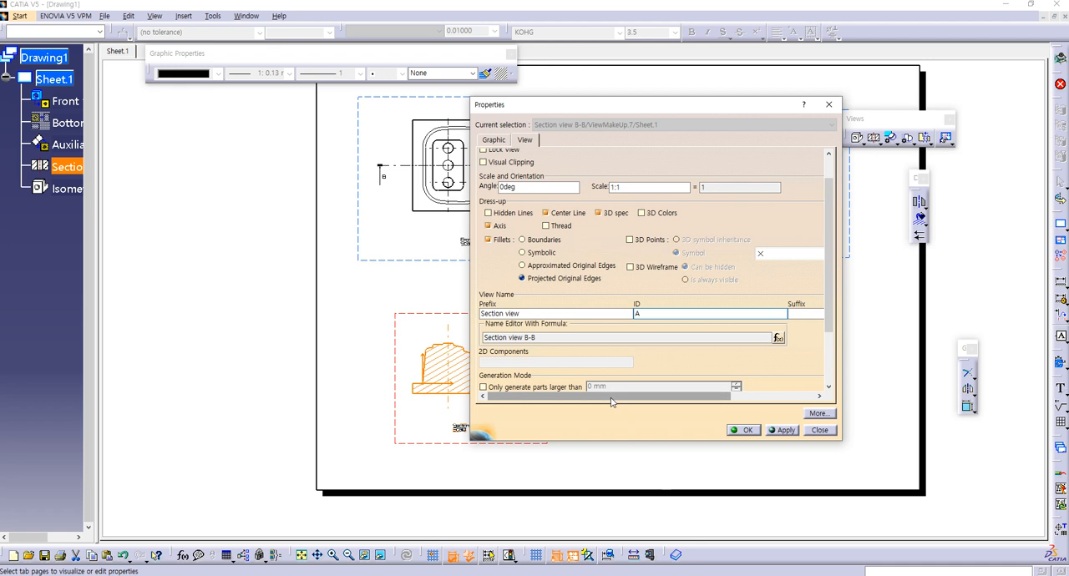
left_click(786, 430)
left_click_drag(589, 105, 772, 97)
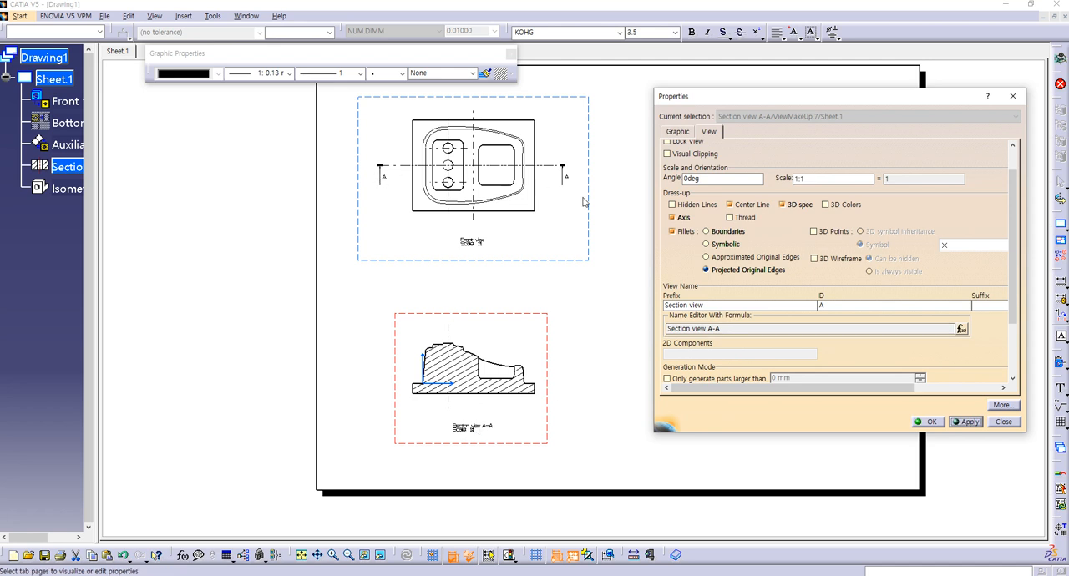
left_click_drag(1013, 309, 1026, 367)
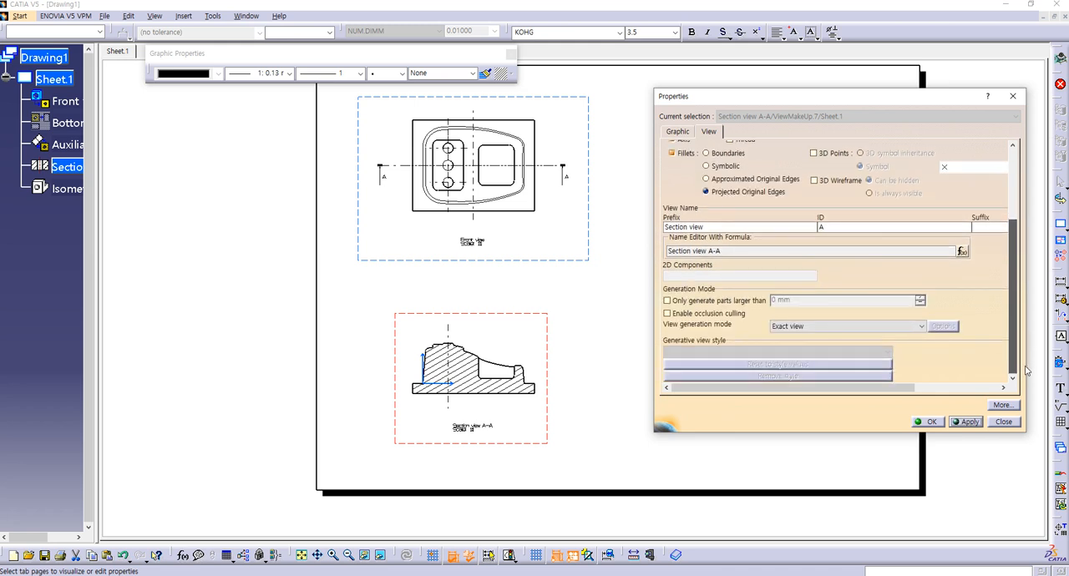
left_click_drag(1025, 371, 1024, 373)
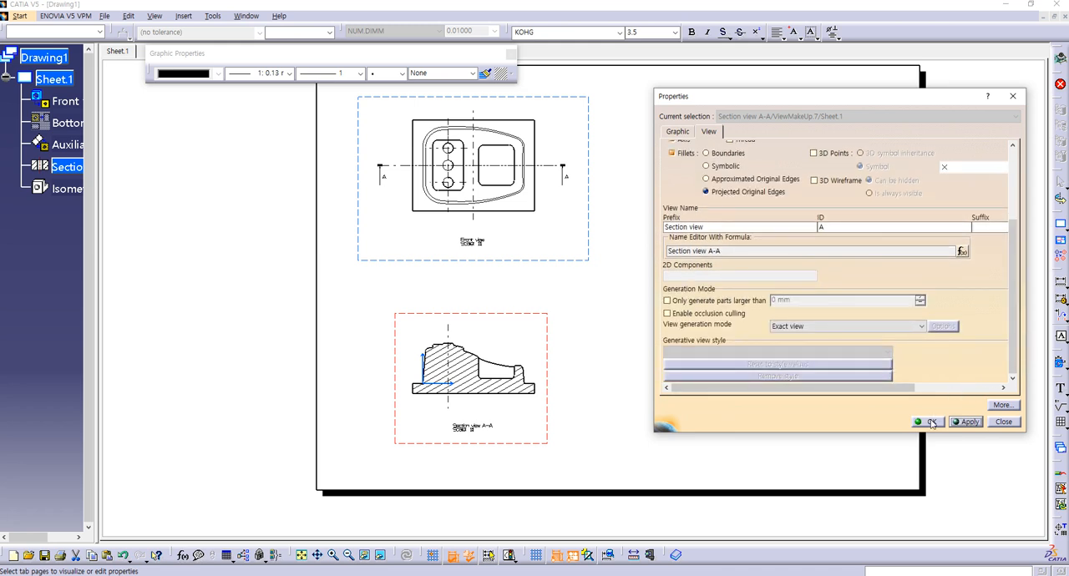
left_click(933, 422)
Step: Change the letter beside the section arrow on the pocket side of the front view to B
mouse_move(514, 267)
middle_mouse_down()
mouse_move(488, 309)
mouse_move(503, 268)
mouse_move(500, 185)
mouse_move(603, 273)
middle_mouse_up()
left_click(607, 239)
mouse_move(603, 236)
middle_mouse_down("ctrl")
mouse_move(599, 251)
mouse_move(616, 205)
mouse_move(562, 254)
middle_mouse_up("ctrl")
double_click(558, 242)
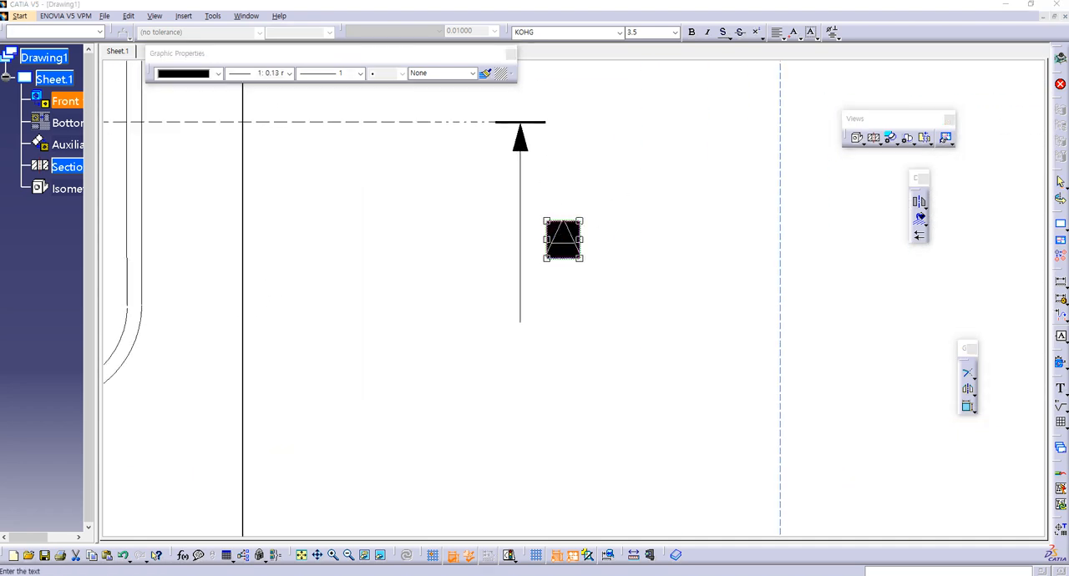
left_click_drag(788, 175, 822, 360)
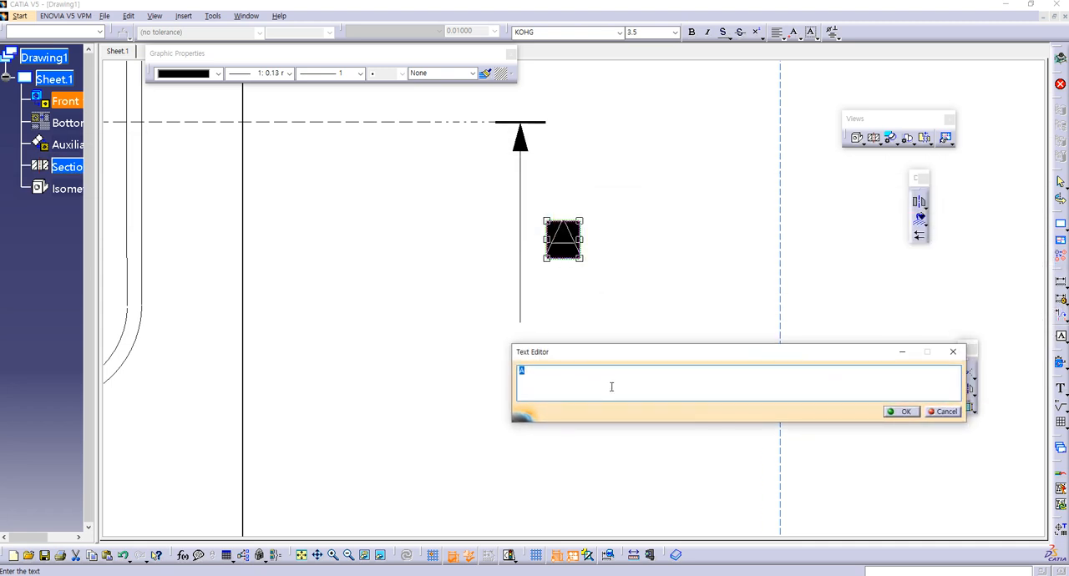
type("a")
key("BackSpace")
key("BackSpace")
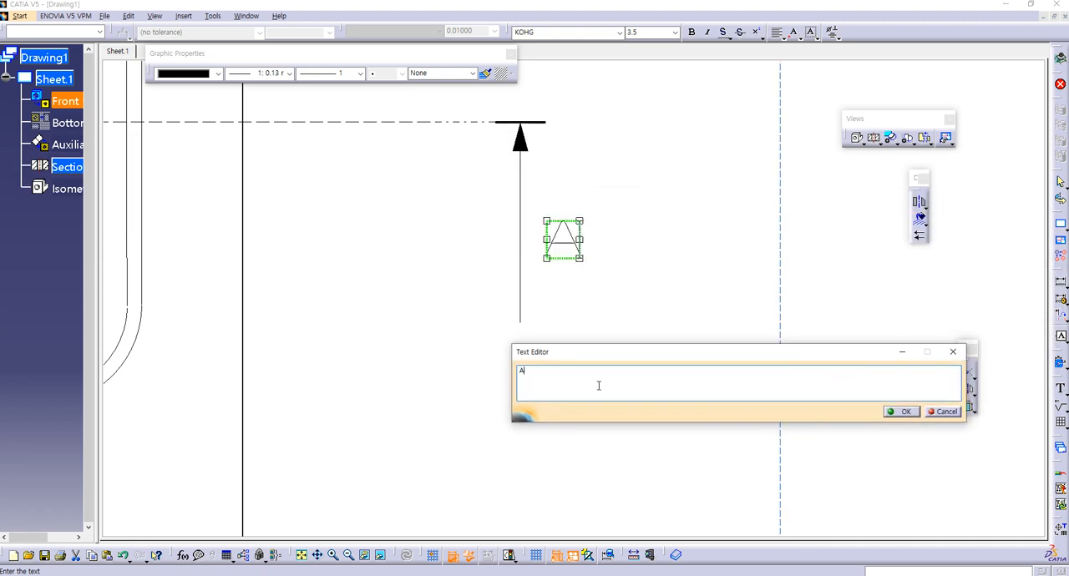
type("B")
left_click(903, 412)
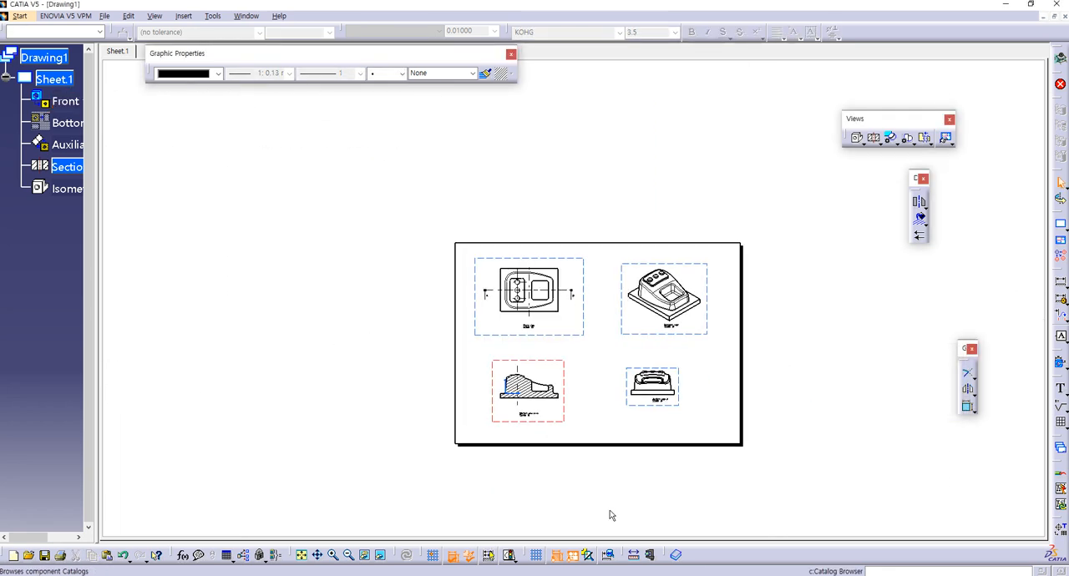
Step: Change the section view's title text to "Section view A-B", keeping the 1:1 scale line
mouse_move(612, 515)
middle_mouse_down()
mouse_move(713, 279)
mouse_move(680, 298)
middle_mouse_up()
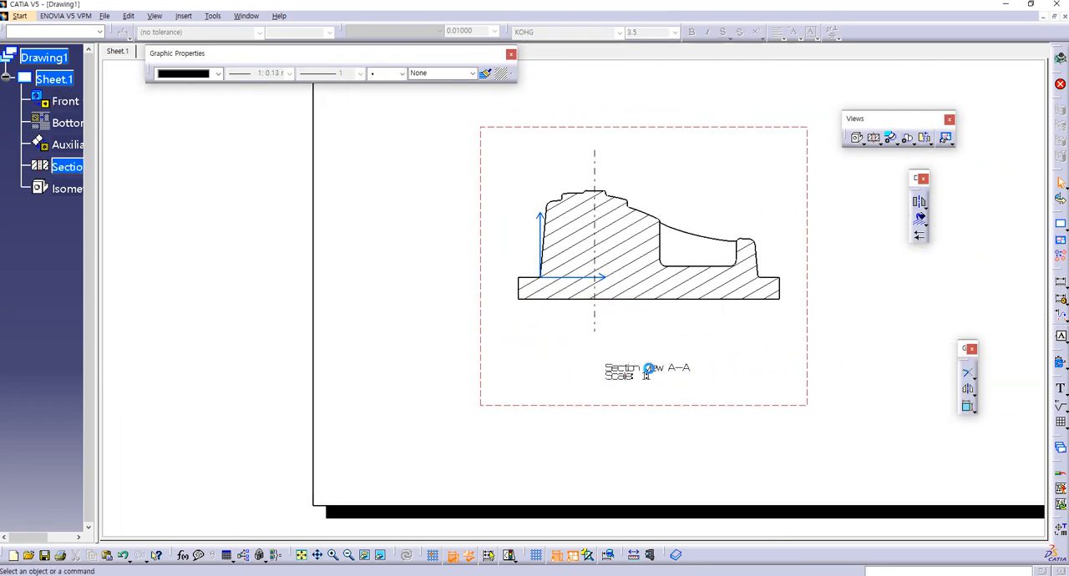
double_click(622, 374)
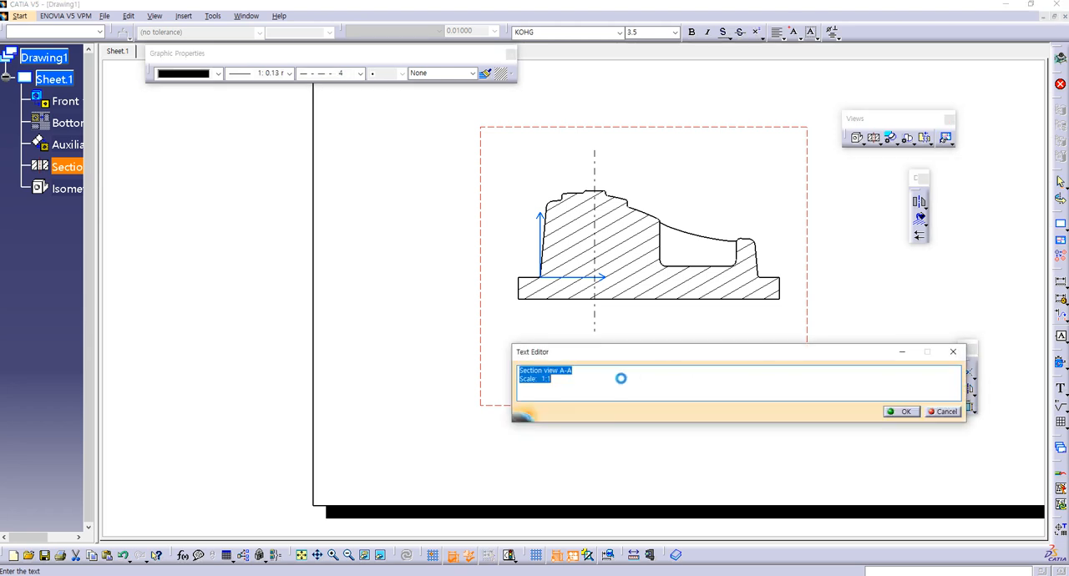
left_click_drag(570, 373, 519, 372)
left_click(571, 373)
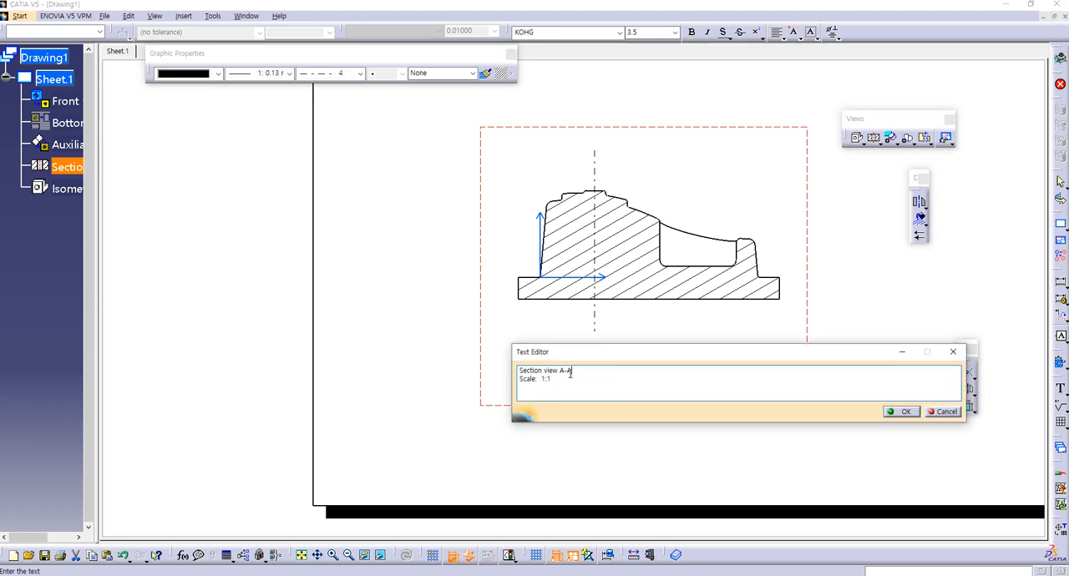
key("shift+Home")
left_click(574, 372)
left_click(905, 412)
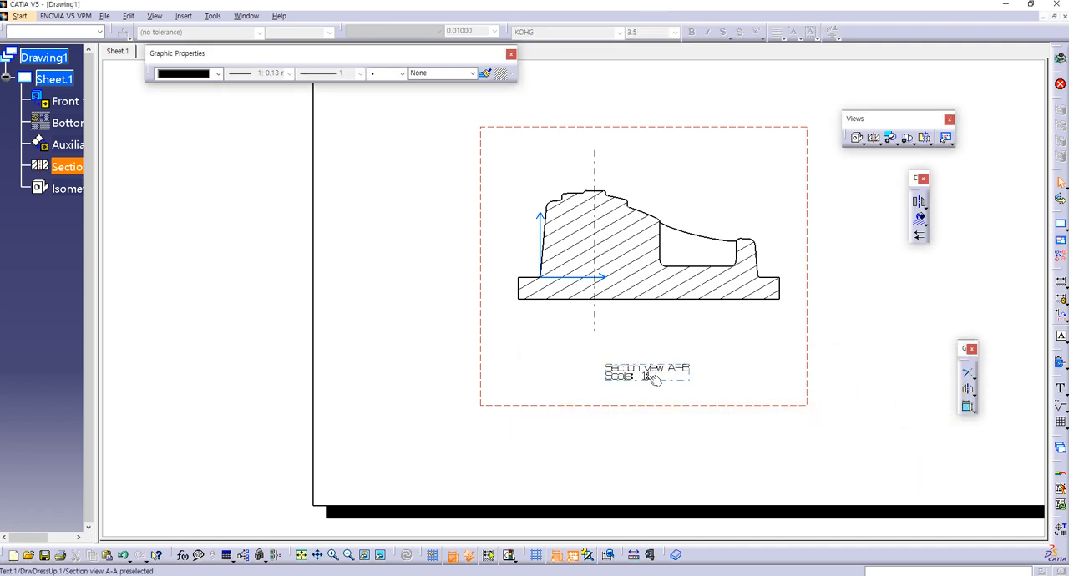
Step: Activate the front view and set the line thickness of the three button circles to 0.35 mm
left_click_drag(643, 376, 618, 395)
left_click(683, 362)
mouse_move(686, 312)
middle_mouse_down()
mouse_move(654, 350)
mouse_move(644, 416)
middle_mouse_up()
mouse_move(613, 222)
middle_mouse_down()
mouse_move(600, 344)
mouse_move(547, 439)
mouse_move(618, 415)
mouse_move(622, 439)
middle_mouse_up()
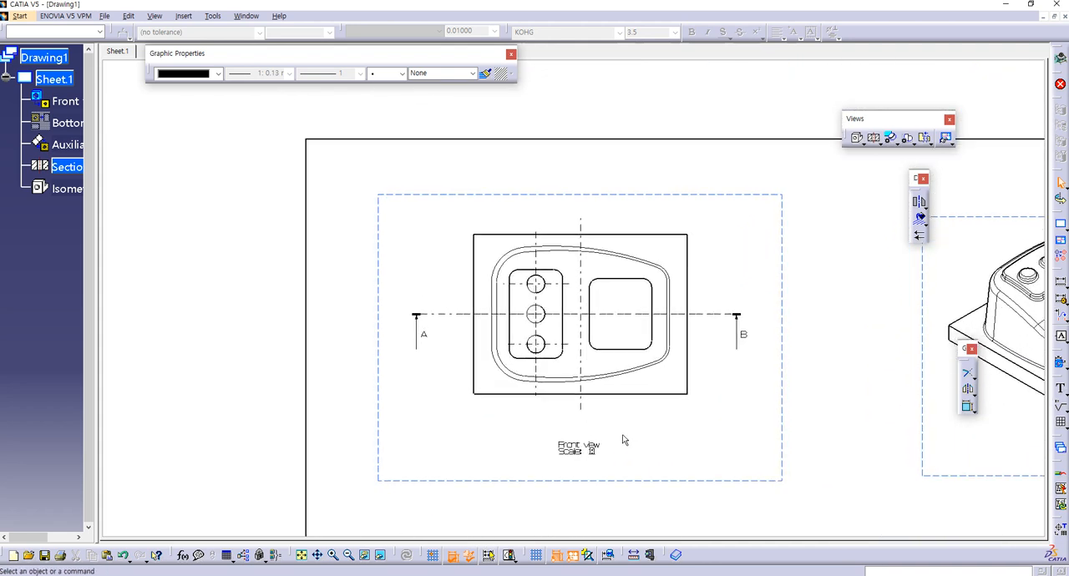
double_click(624, 483)
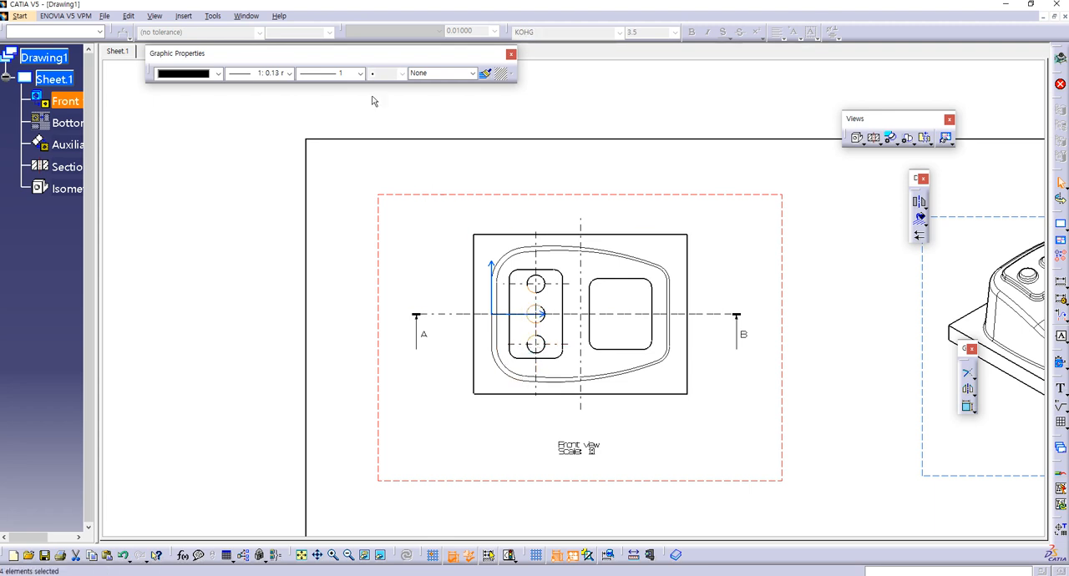
left_click(290, 73)
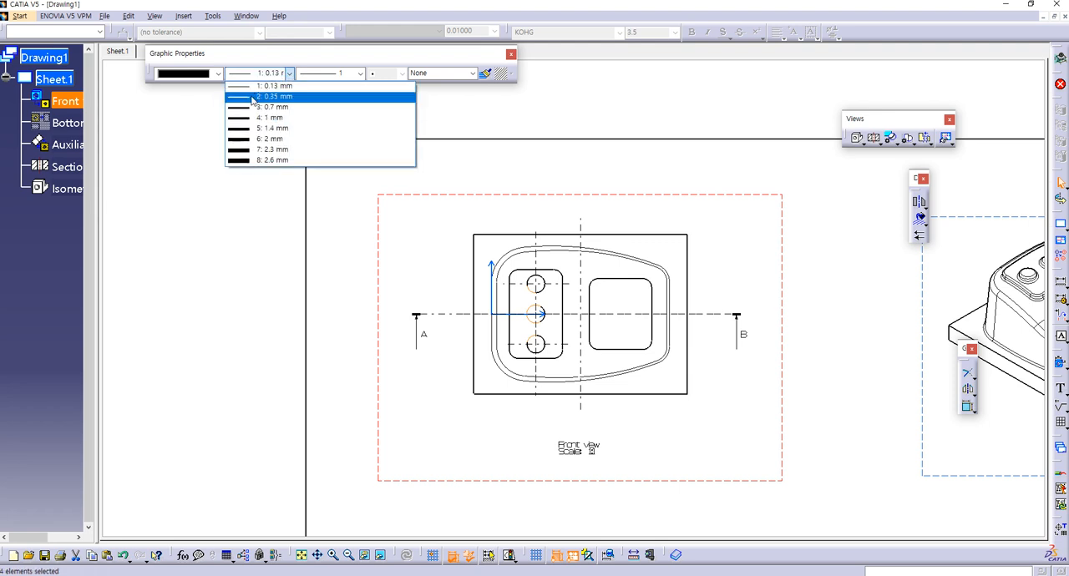
left_click(256, 99)
left_click(368, 369)
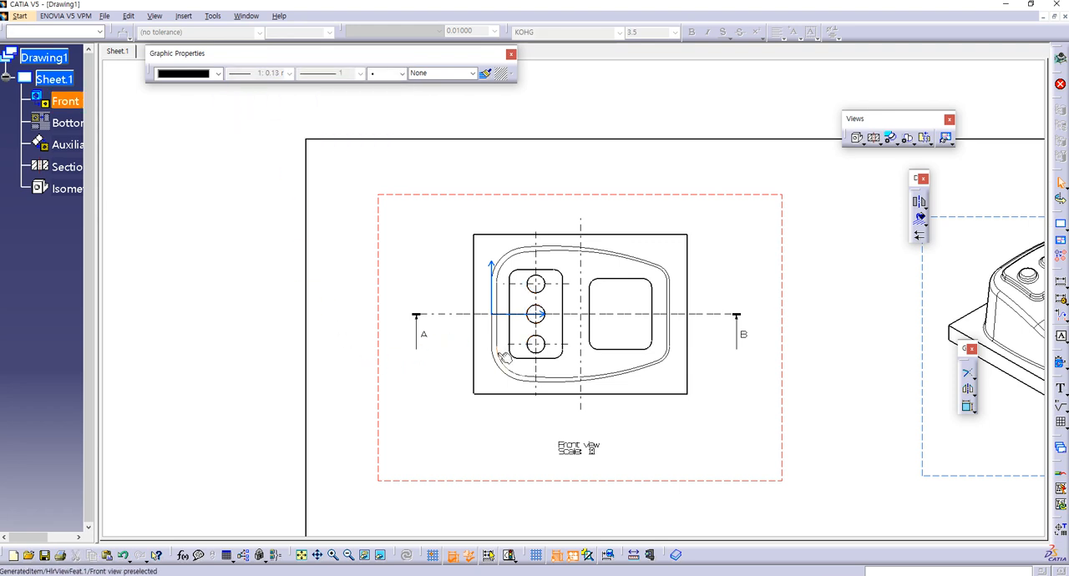
Step: Set all geometry inside the base outline of the front view to 0.35 mm line thickness
left_click_drag(506, 296, 545, 390)
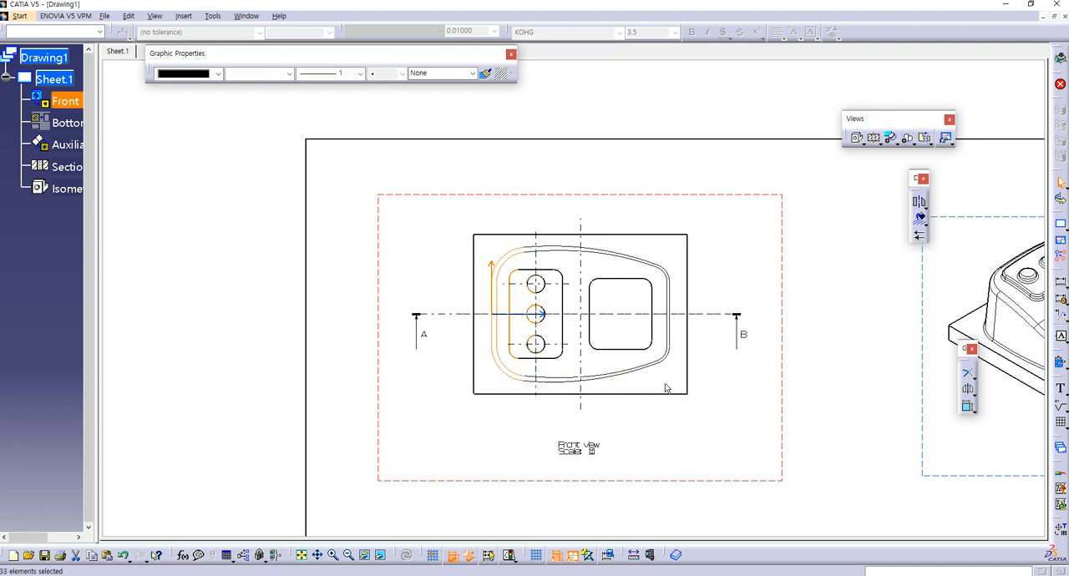
left_click_drag(678, 390, 478, 234)
left_click(289, 73)
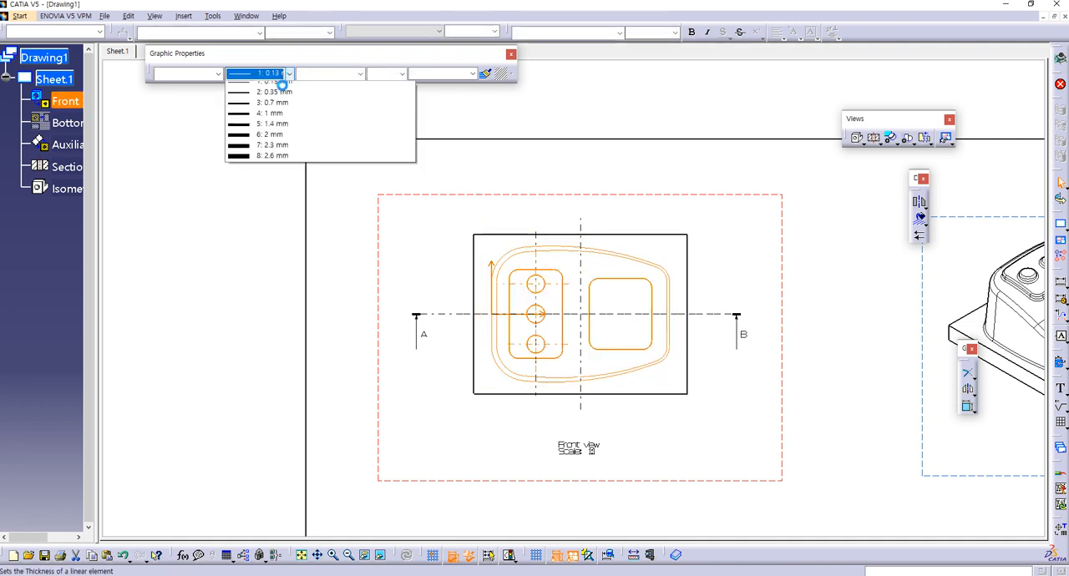
left_click(259, 98)
left_click(351, 279)
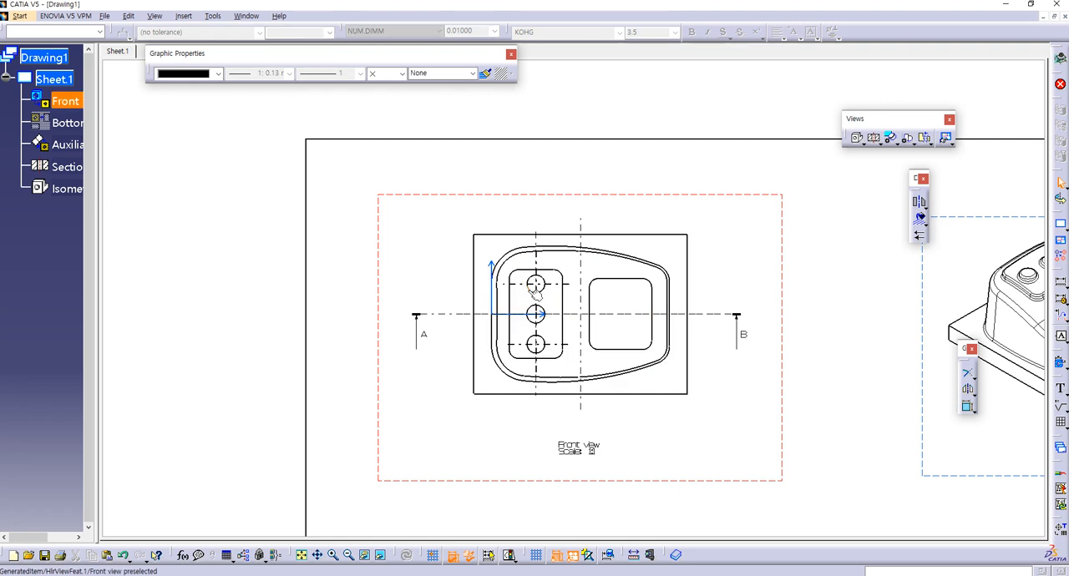
Step: Set the center lines of the three buttons in the front view to 0.13 mm line thickness
left_click(535, 312)
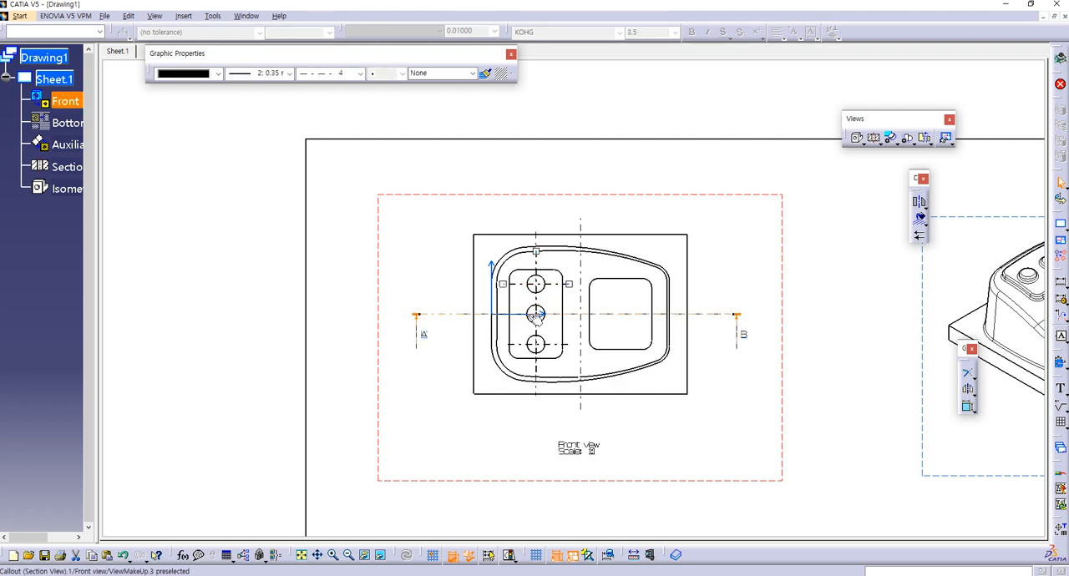
left_click(539, 314, "ctrl")
left_click(536, 354, "ctrl")
left_click(290, 73)
left_click(261, 85)
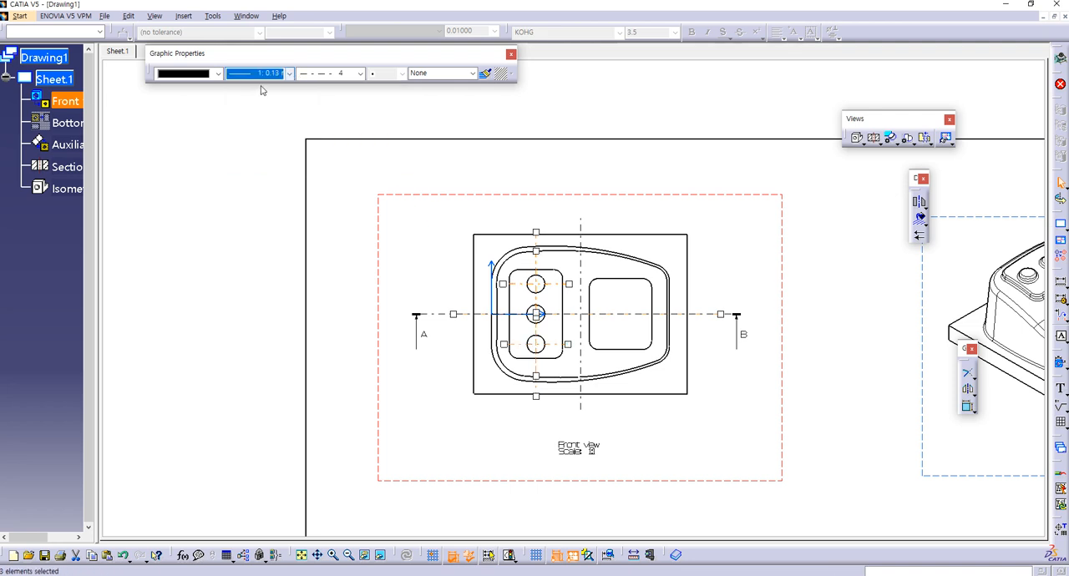
left_click(444, 382)
mouse_move(444, 383)
middle_mouse_down()
mouse_move(458, 356)
mouse_move(546, 360)
mouse_move(509, 348)
mouse_move(517, 341)
middle_mouse_up()
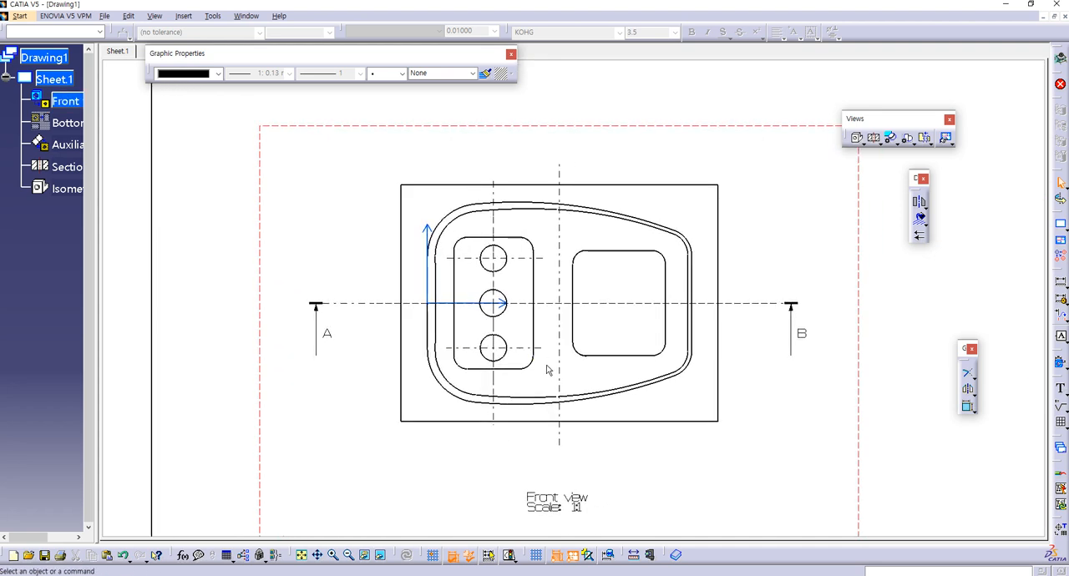
left_click(522, 404)
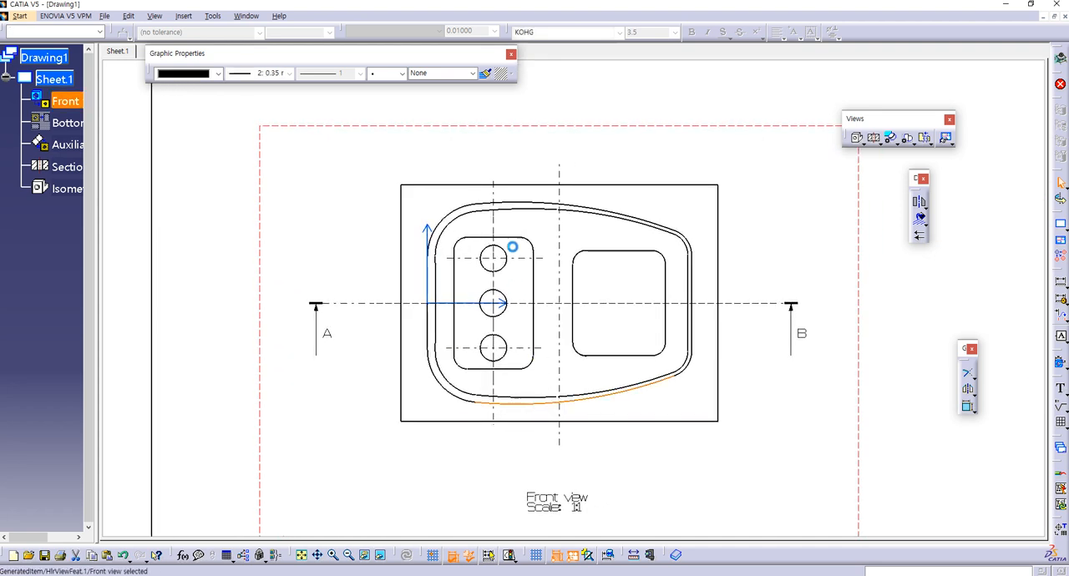
left_click(530, 203)
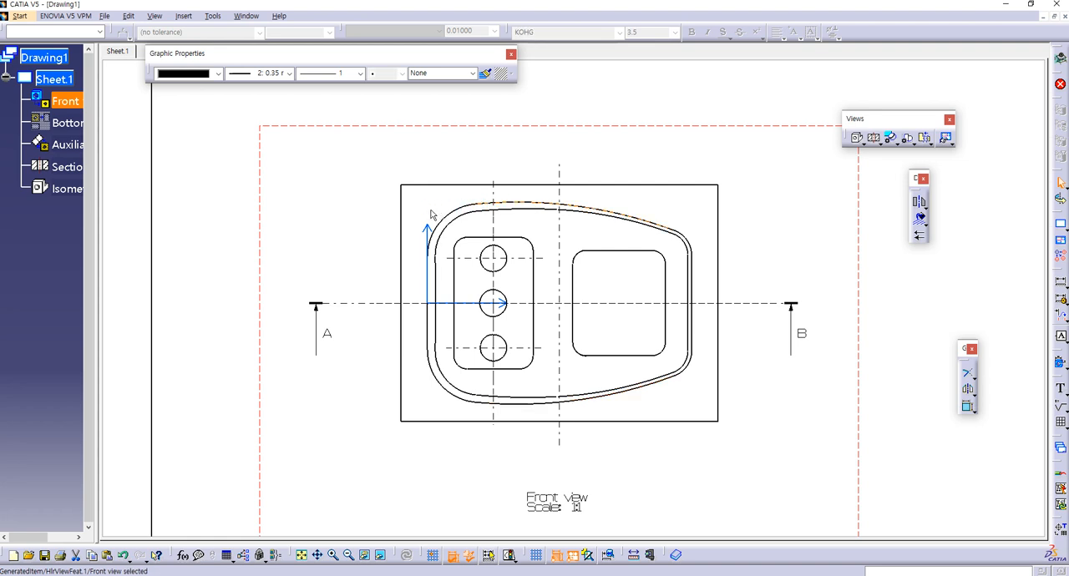
left_click(430, 327)
left_click(549, 209, "ctrl")
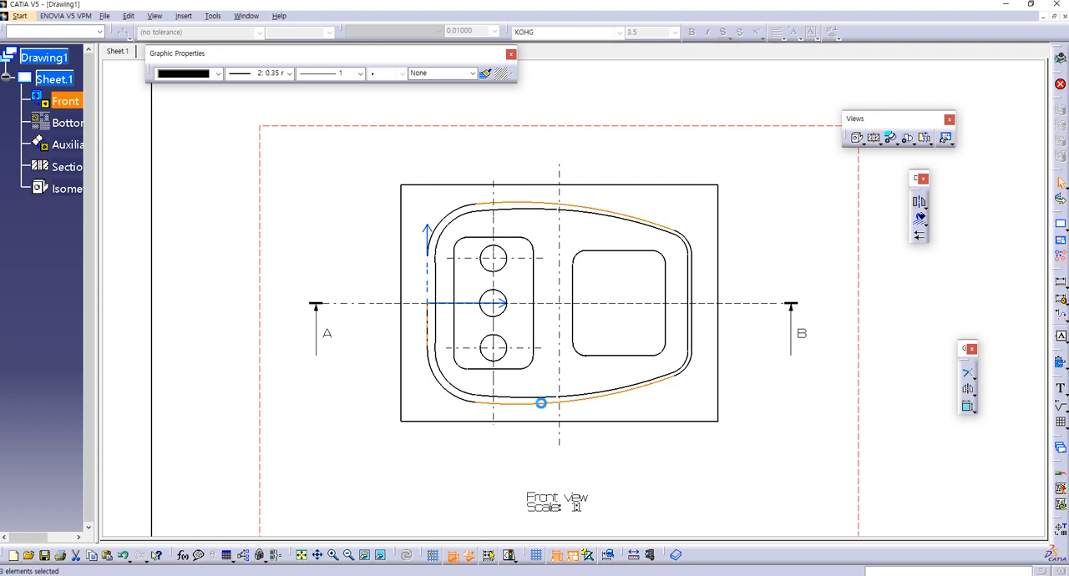
left_click(545, 405, "ctrl")
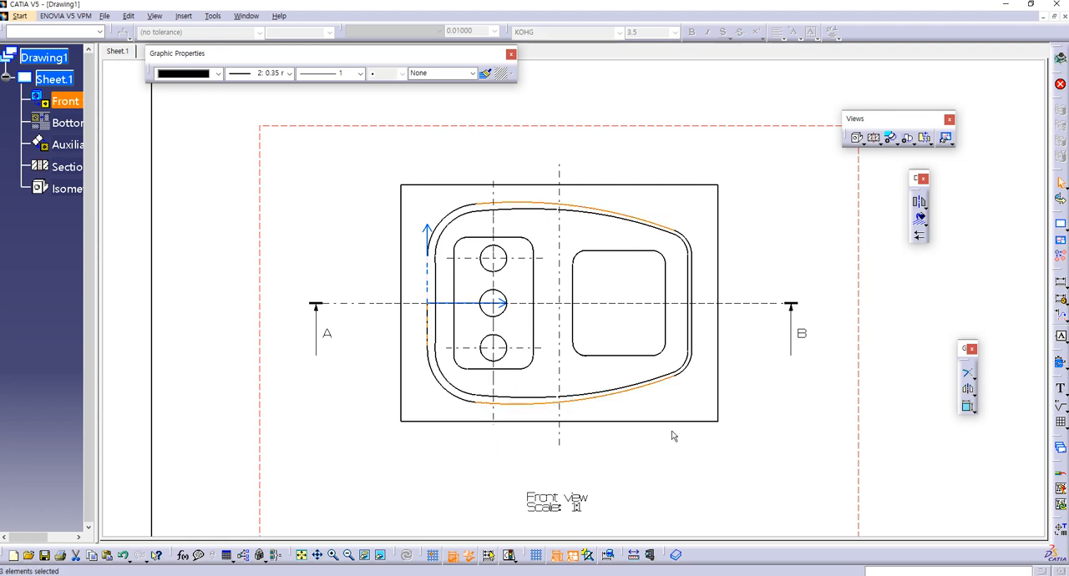
left_click(993, 489)
left_click(1062, 284)
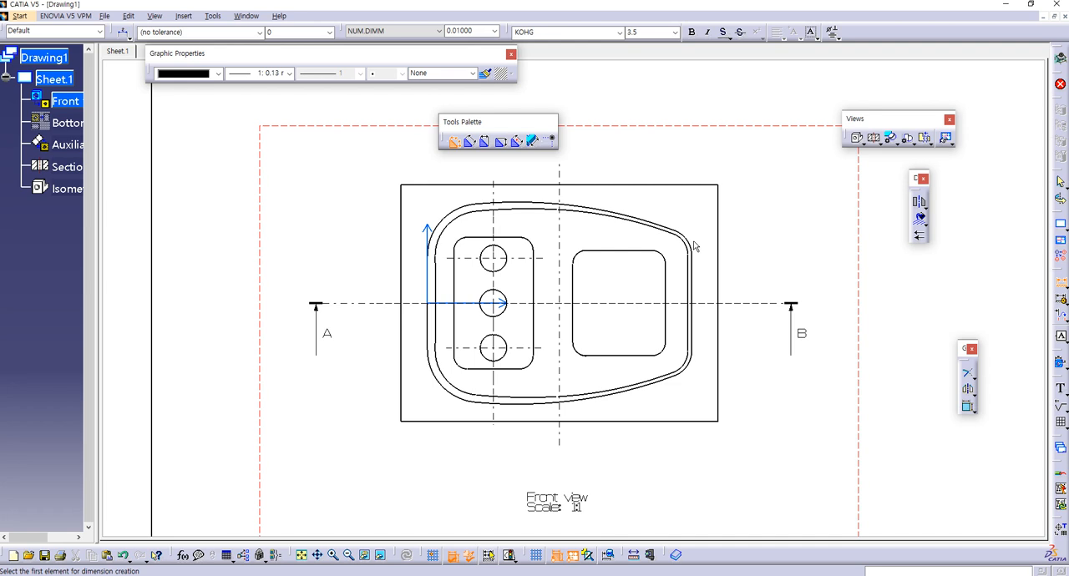
left_click(1065, 290)
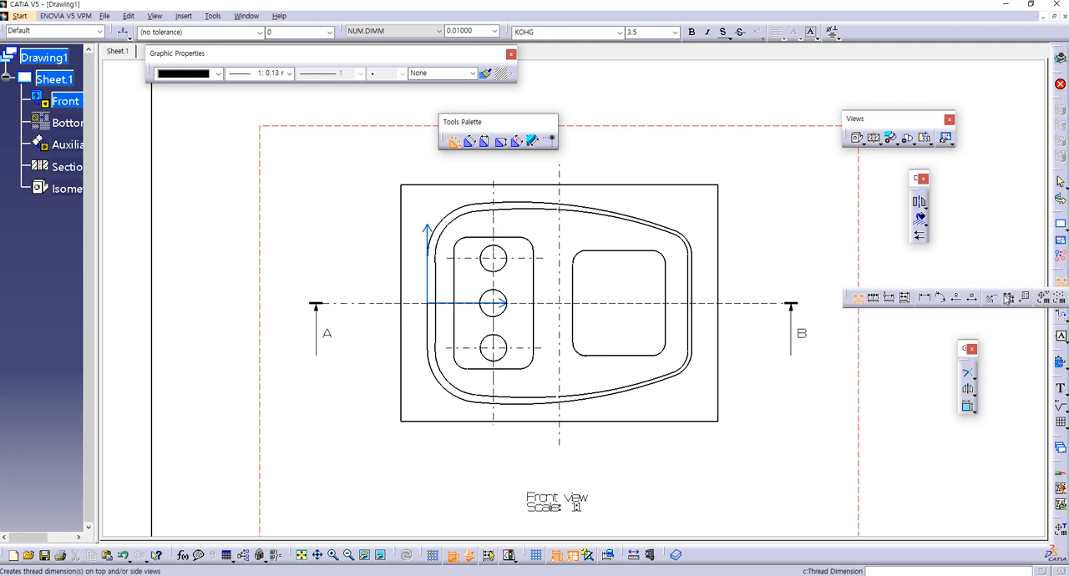
left_click(927, 302)
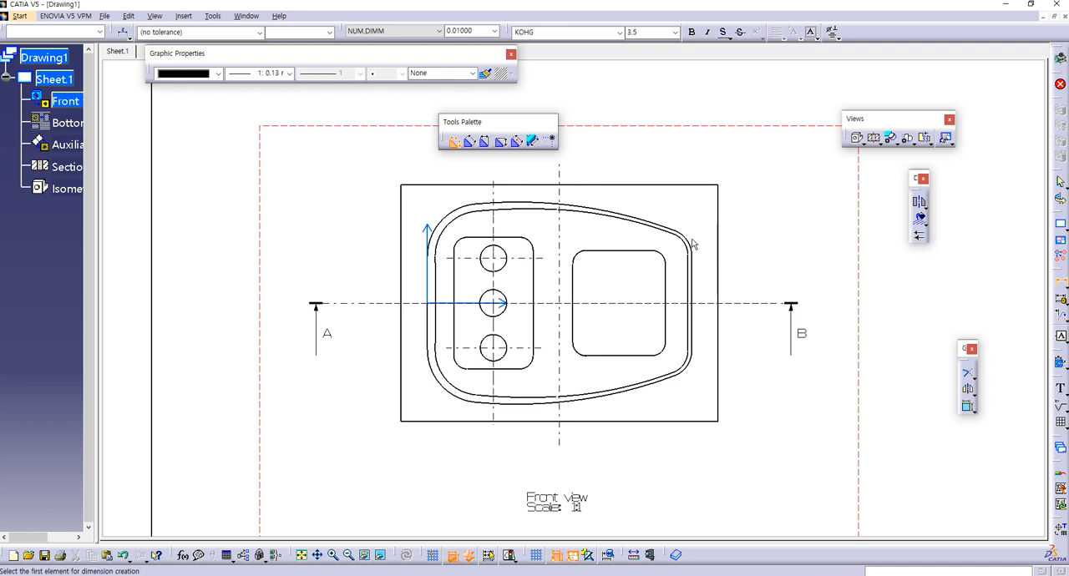
key("Escape")
Step: Duplicate the geometry of the outer outline's upper curve, left edge, lower curve and right edge in the front view
left_click(523, 203)
left_click(428, 327, "ctrl")
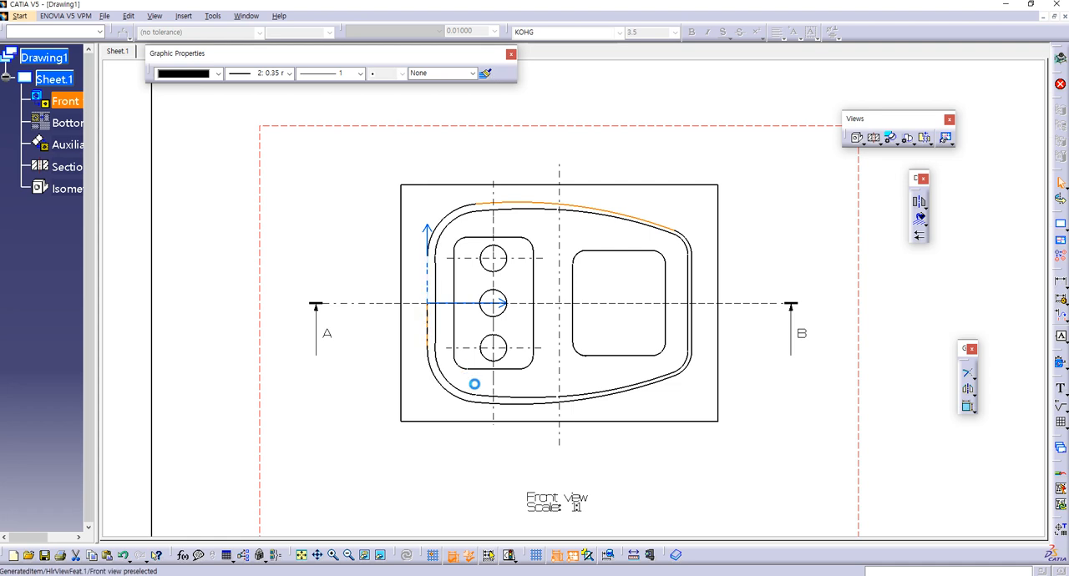
left_click(523, 403, "ctrl")
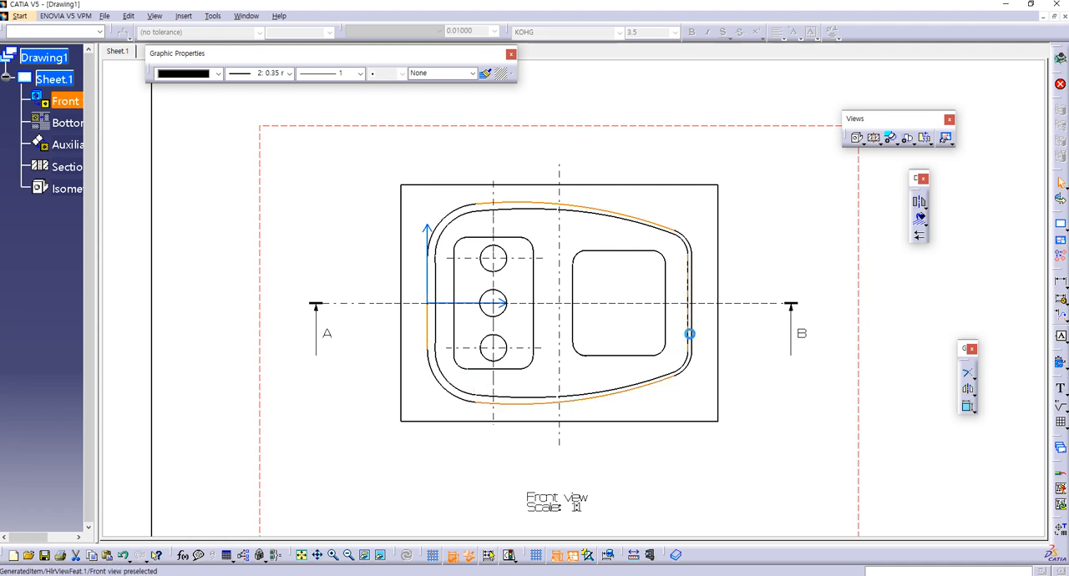
left_click(691, 321, "ctrl")
right_click(694, 327)
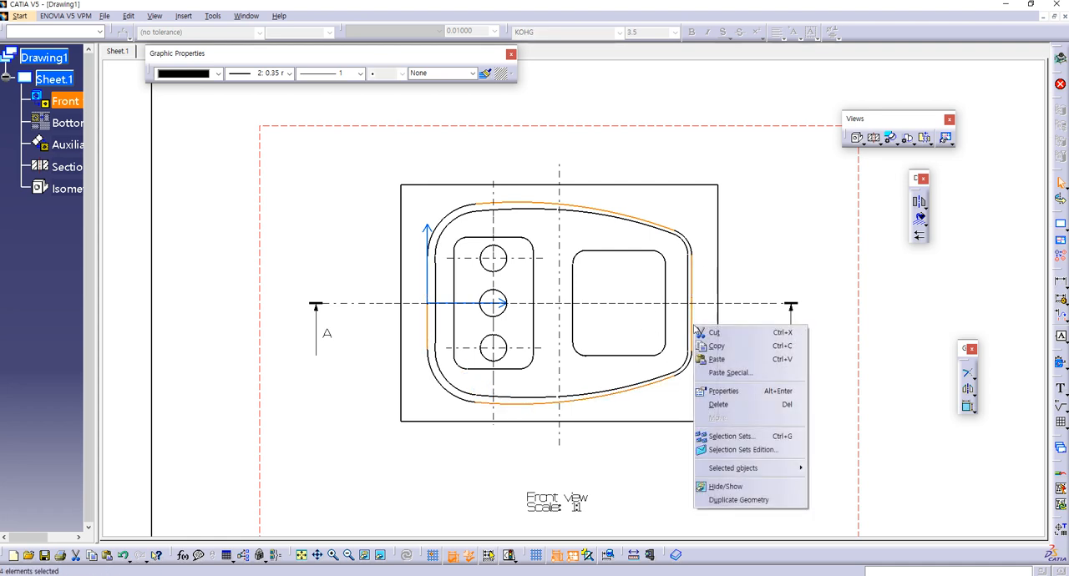
left_click(722, 501)
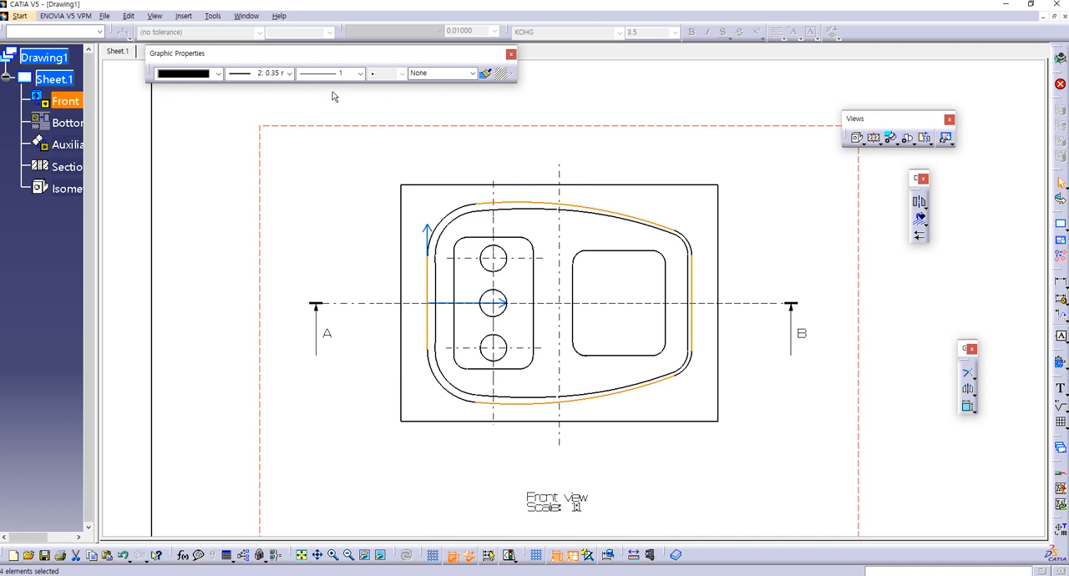
Step: Set the four duplicated outline edges to 0.13 mm line thickness and apply a Fix constraint to them
left_click(268, 73)
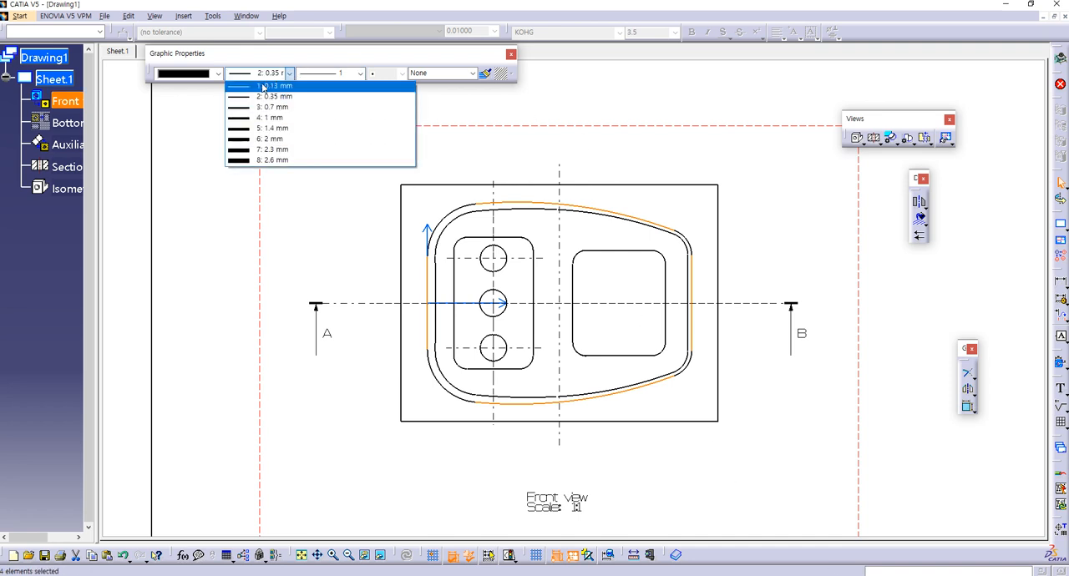
left_click(250, 86)
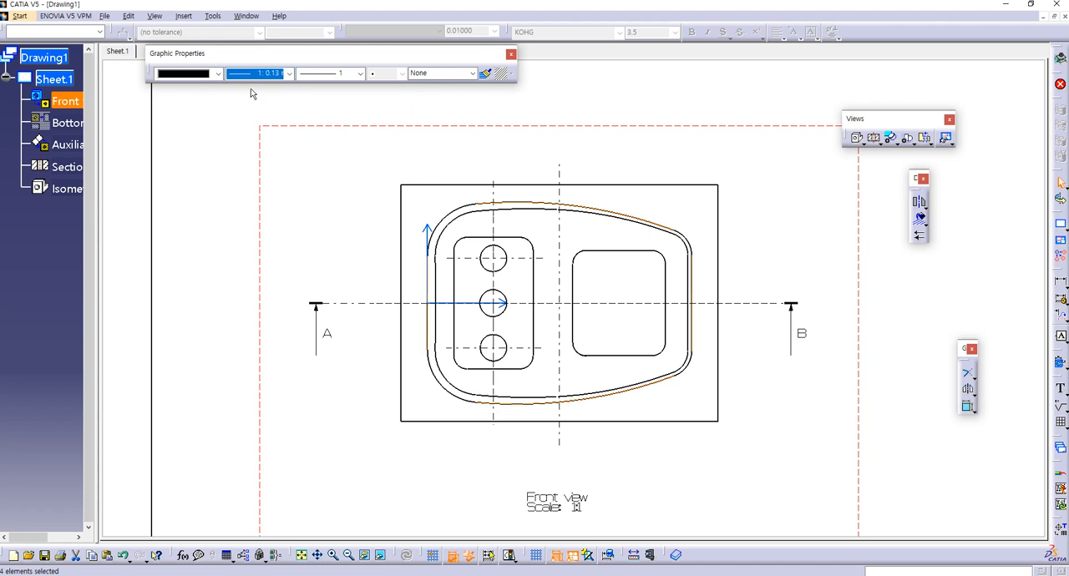
right_click(600, 213)
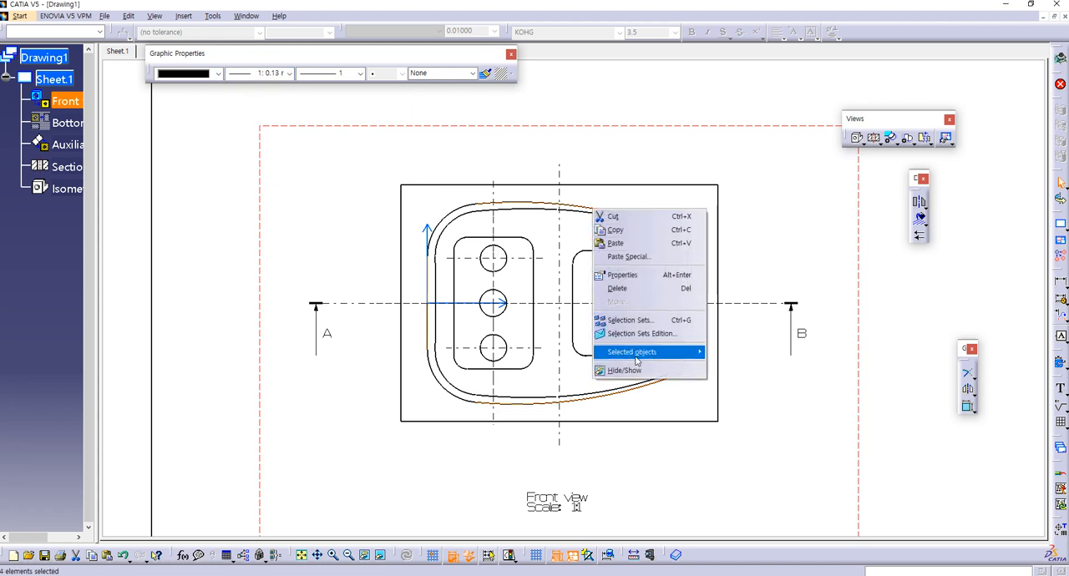
mouse_move(639, 353)
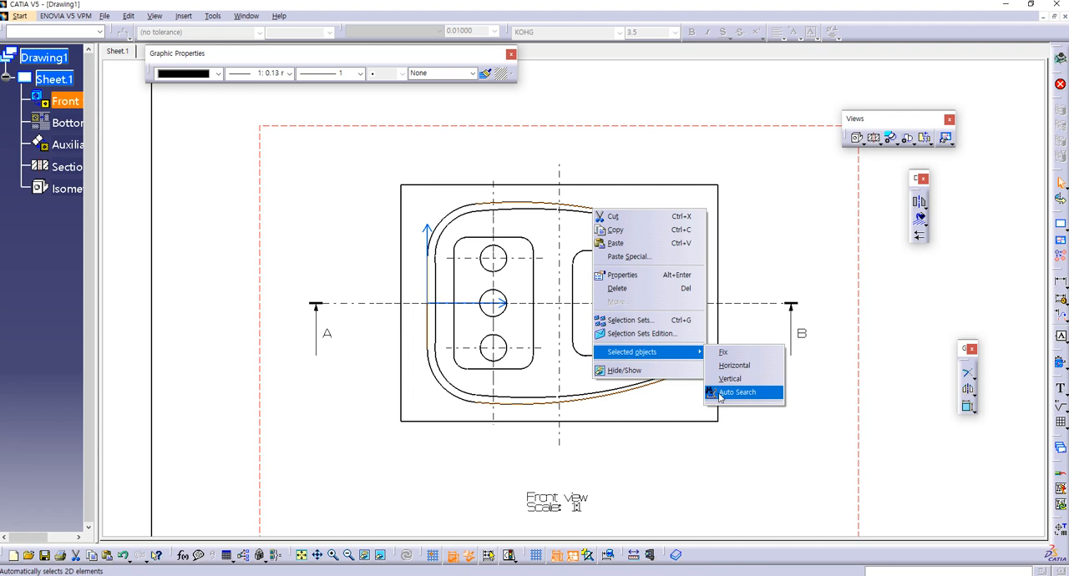
left_click(726, 355)
left_click(793, 215)
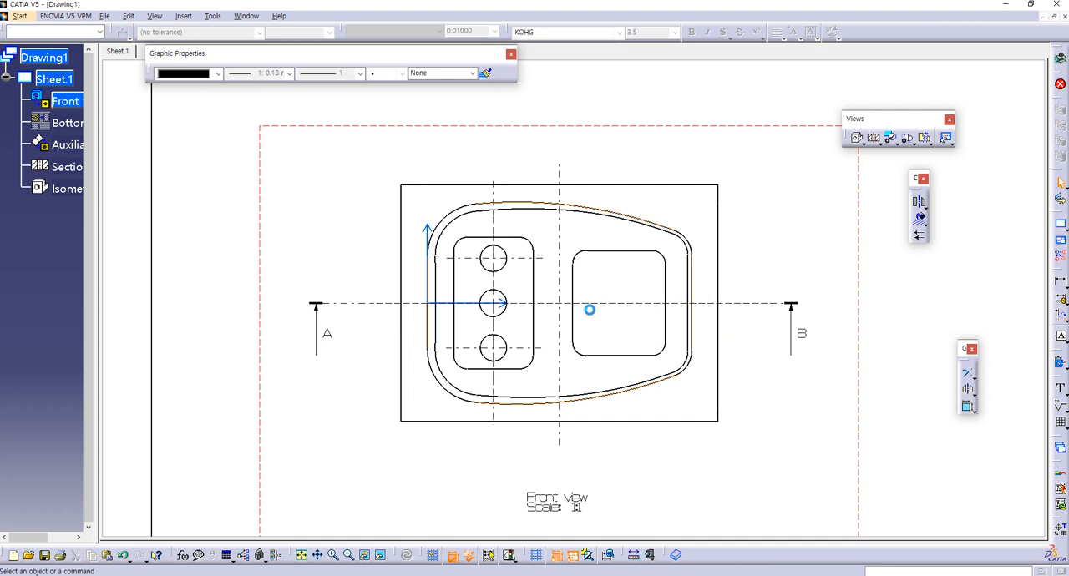
Step: Extend the duplicated left vertical line upward with Trim to about the height of the outline's upper curve
left_click(968, 373)
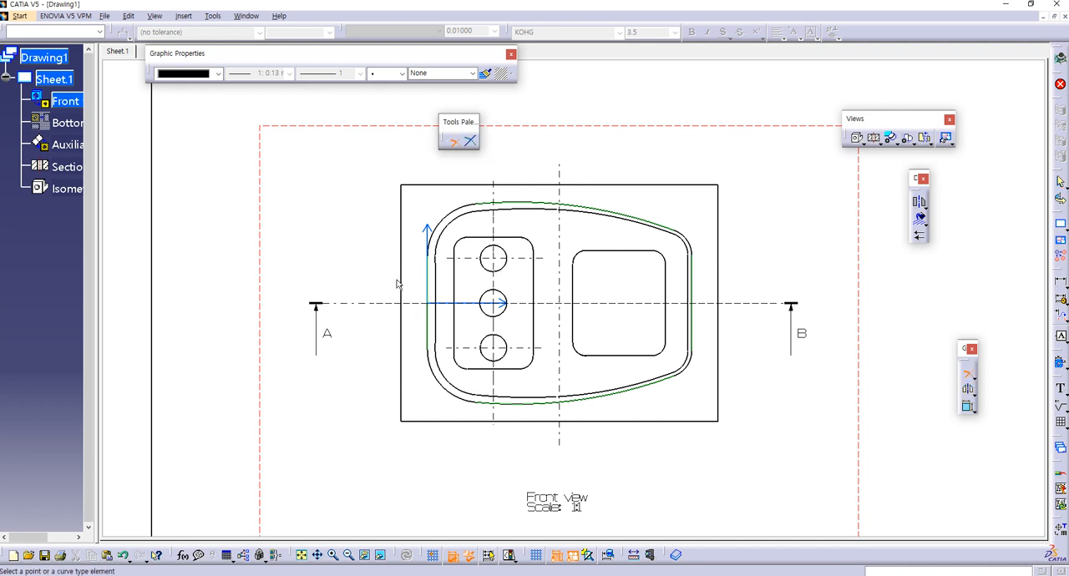
left_click(431, 263)
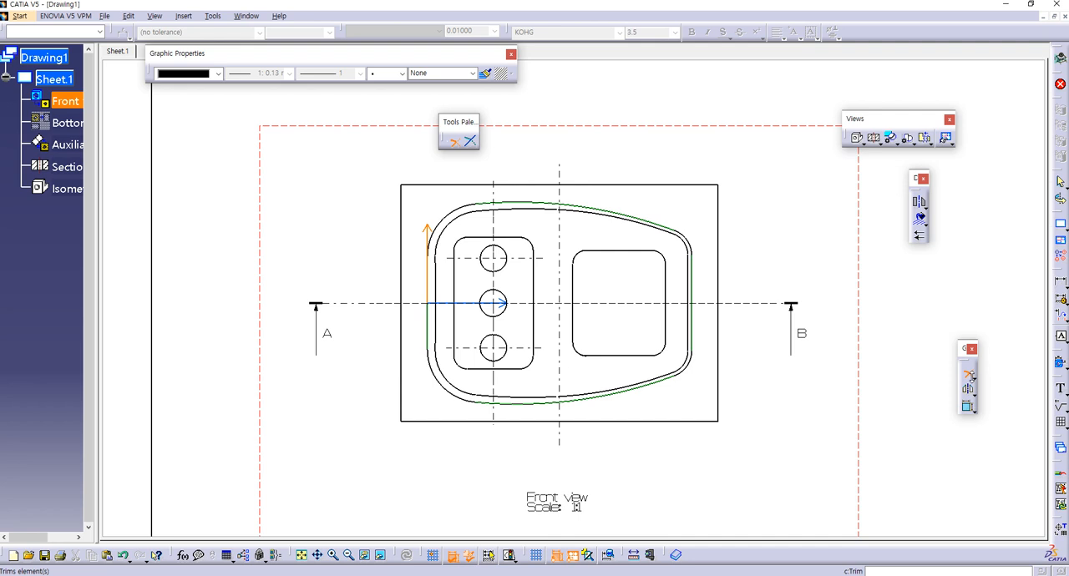
left_click(969, 375)
left_click(969, 375)
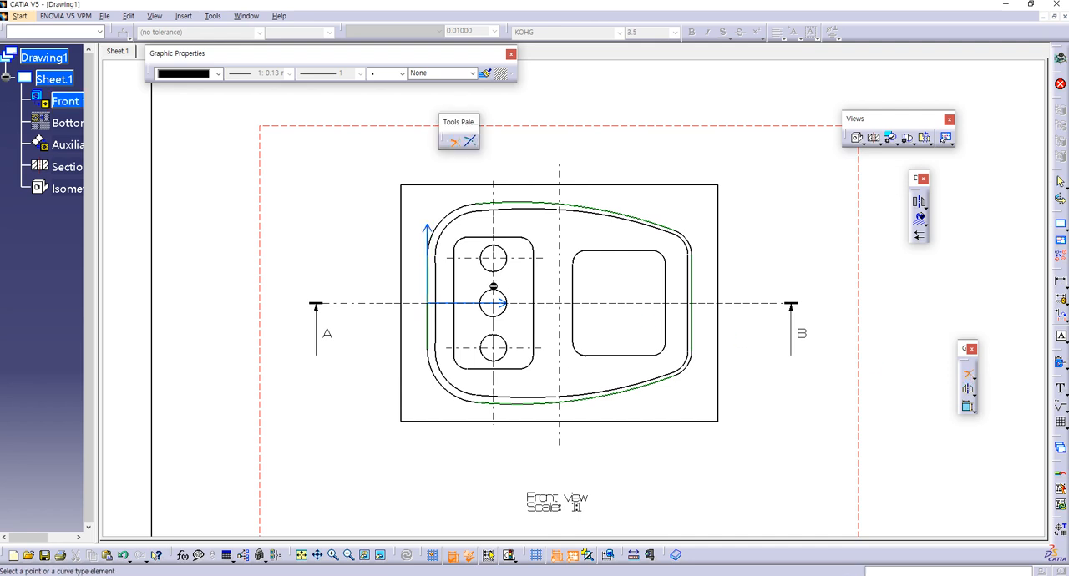
left_click(436, 309)
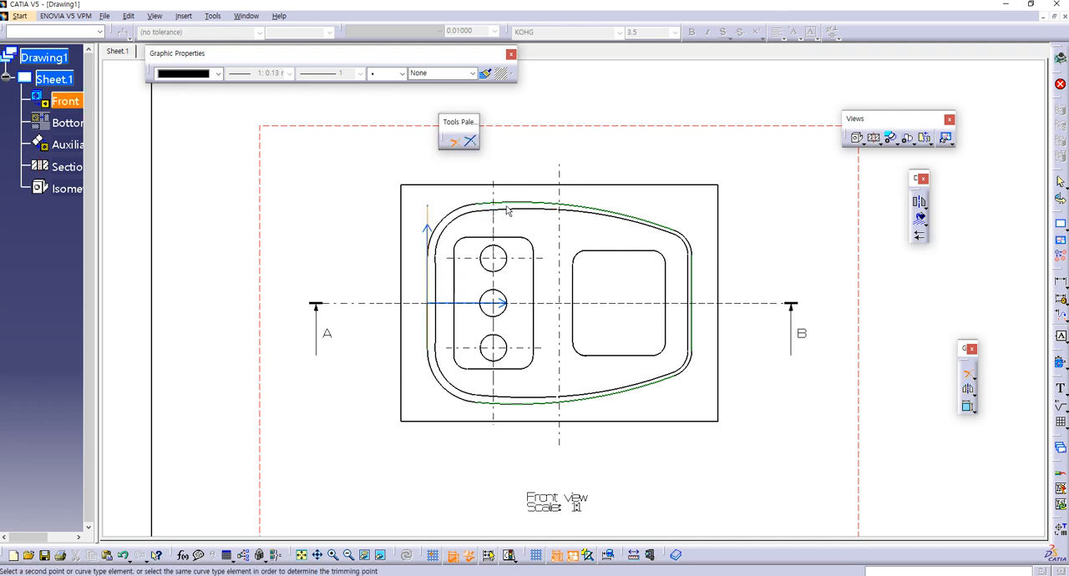
Step: Try to extend the duplicated upper spline of the outline toward the left vertical line with Trim
mouse_move(437, 277)
middle_mouse_down()
mouse_move(517, 261)
mouse_move(388, 234)
mouse_move(444, 375)
middle_mouse_up()
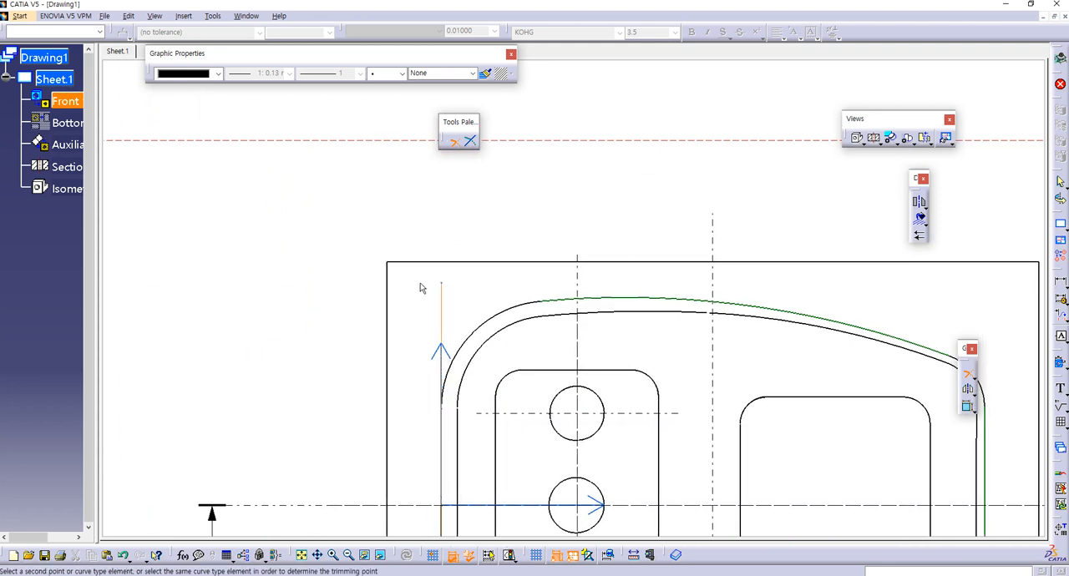
left_click(648, 303)
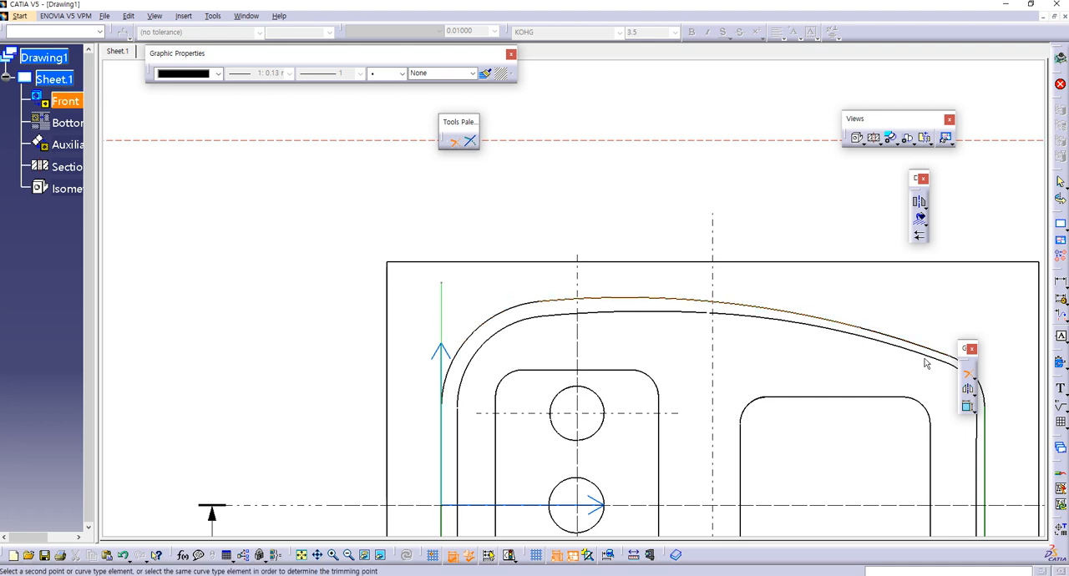
left_click(969, 373)
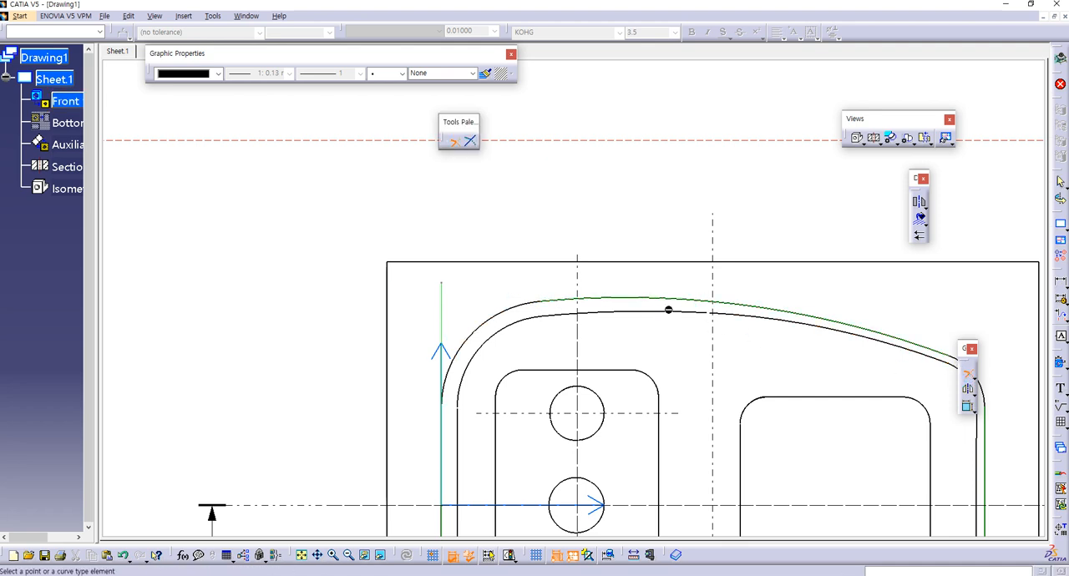
left_click(631, 303)
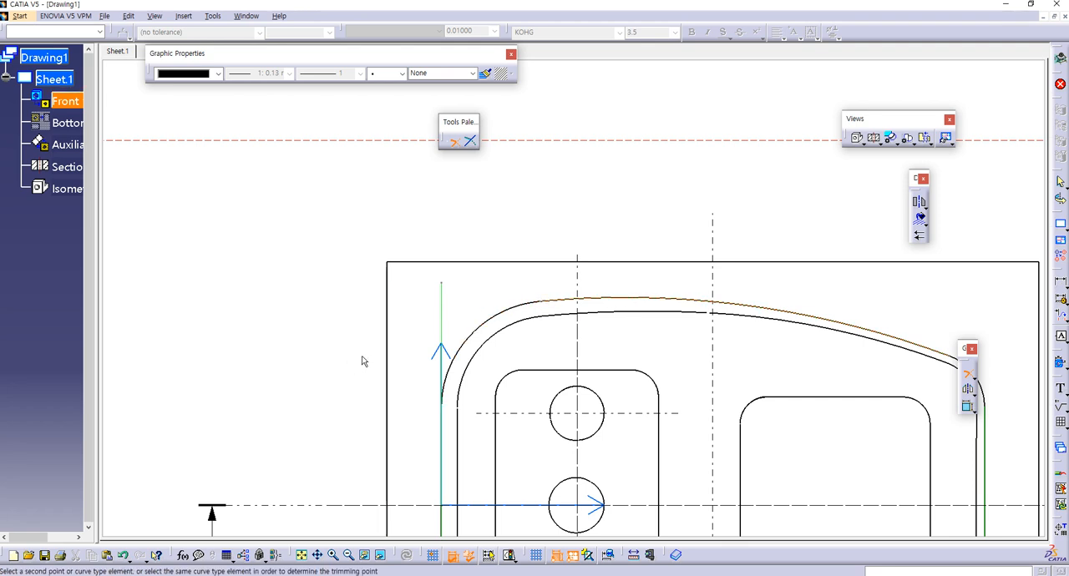
left_click(608, 307)
mouse_move(693, 341)
middle_mouse_down()
mouse_move(625, 253)
mouse_move(637, 298)
middle_mouse_up()
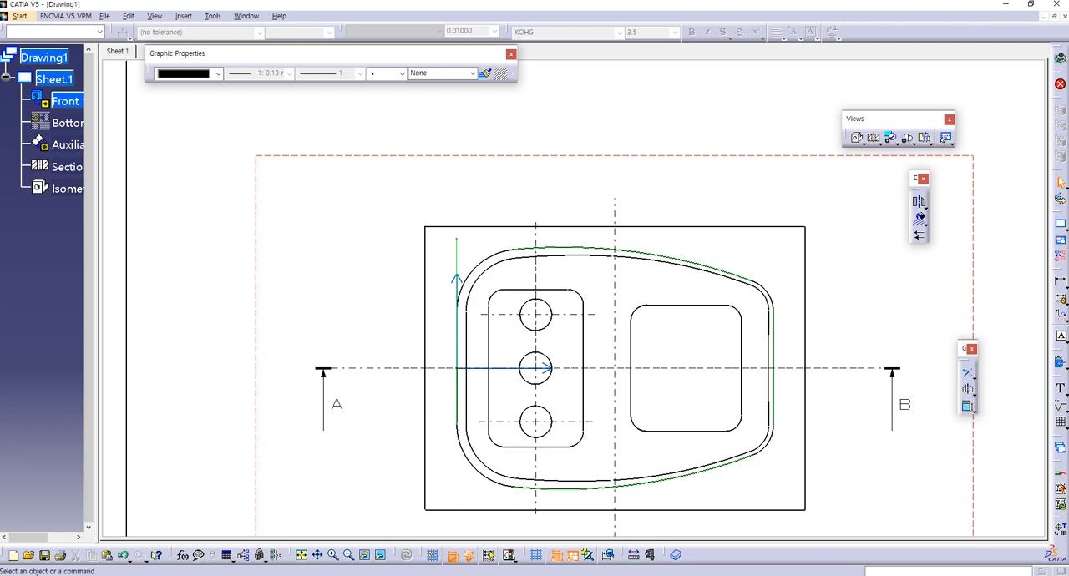
Step: Trace the outline's upper curve with a three-point arc starting at its right end, and choose 0.13 mm line thickness
left_click_drag(441, 386, 908, 289)
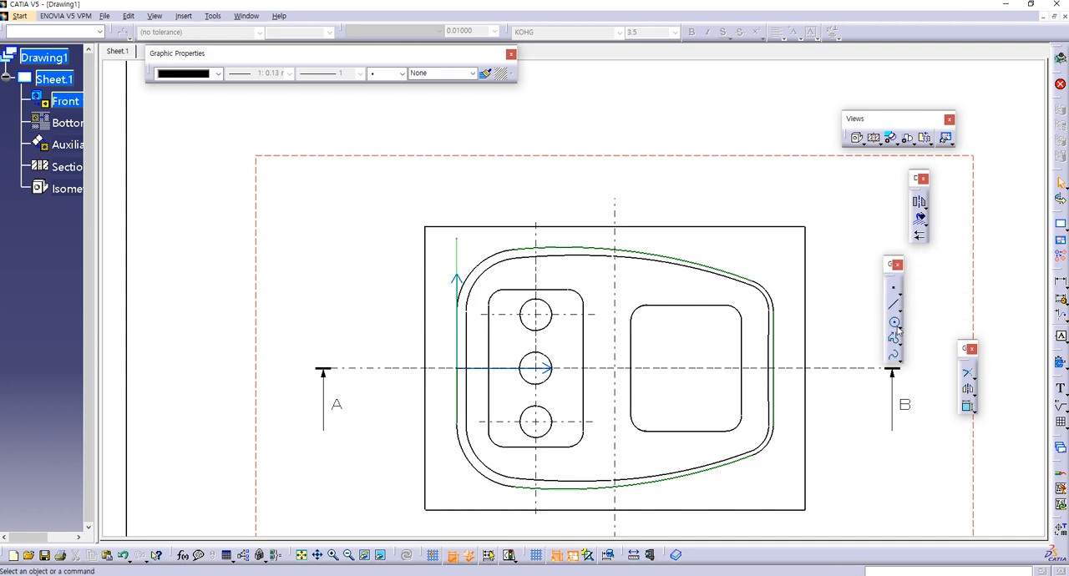
left_click(900, 326)
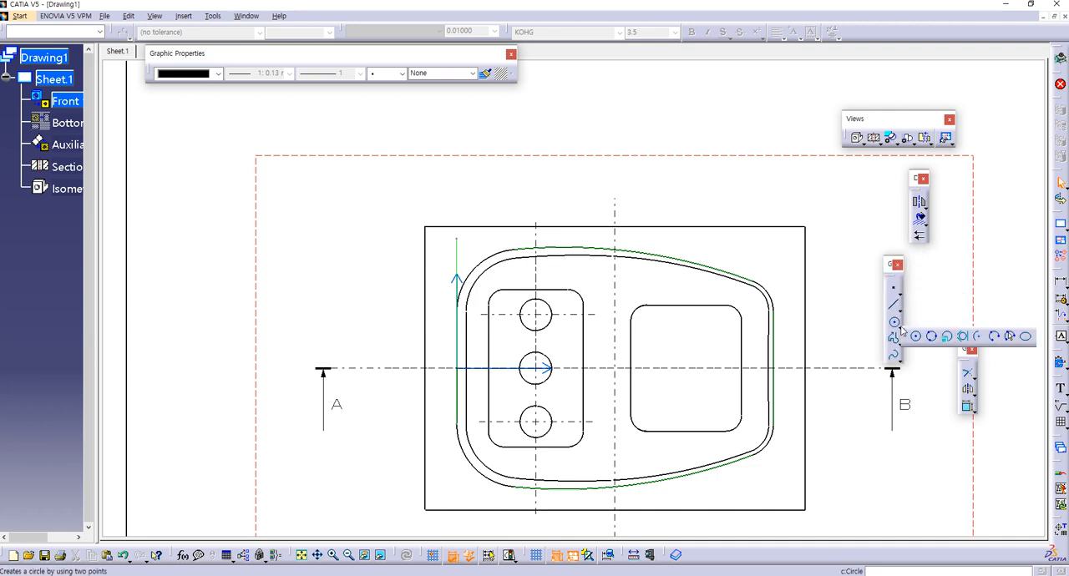
left_click(994, 337)
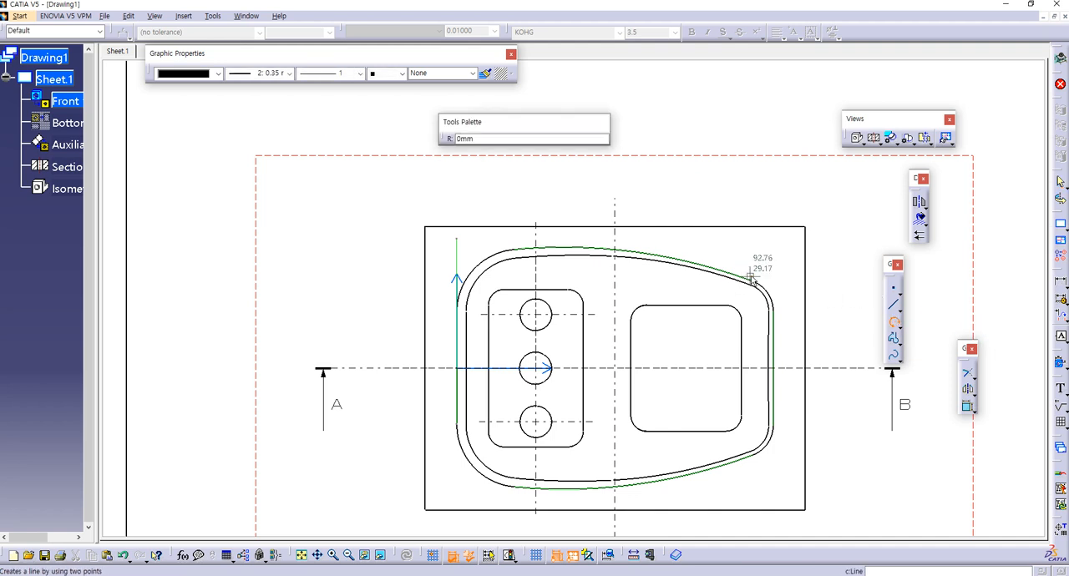
left_click(751, 279)
left_click(653, 254)
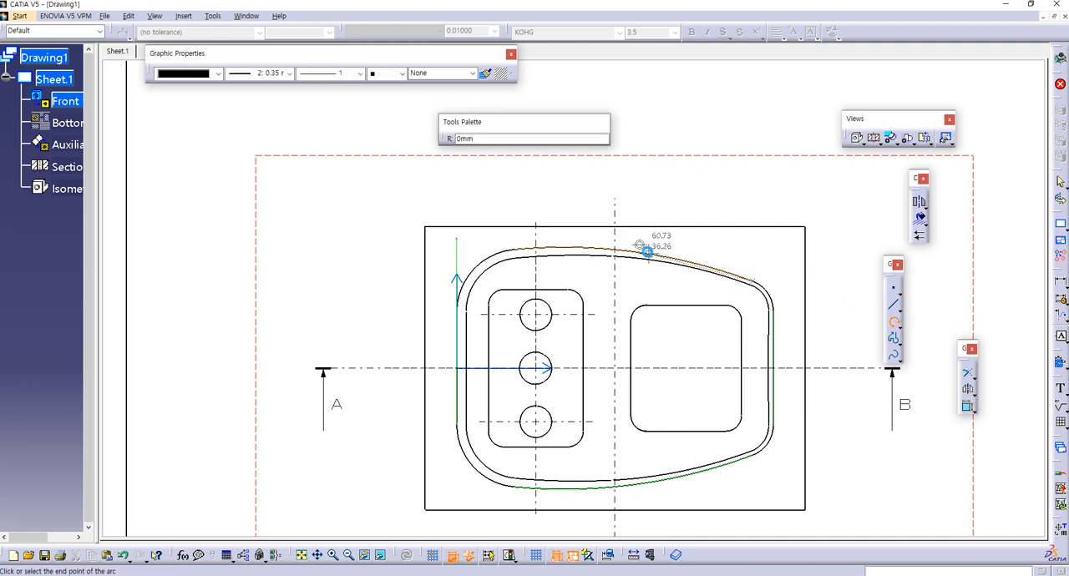
left_click(529, 248)
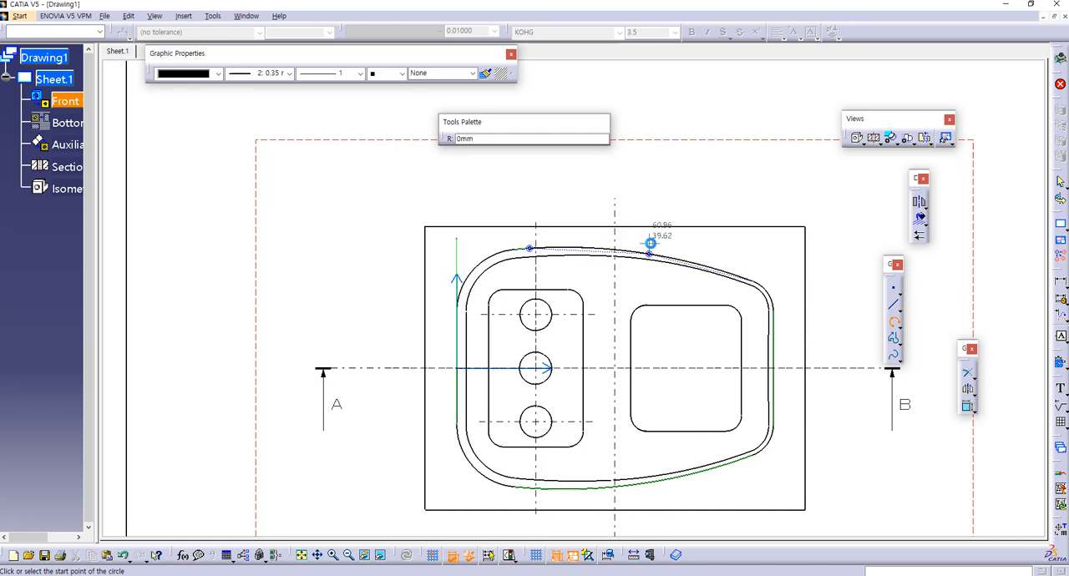
left_click(289, 74)
left_click(259, 86)
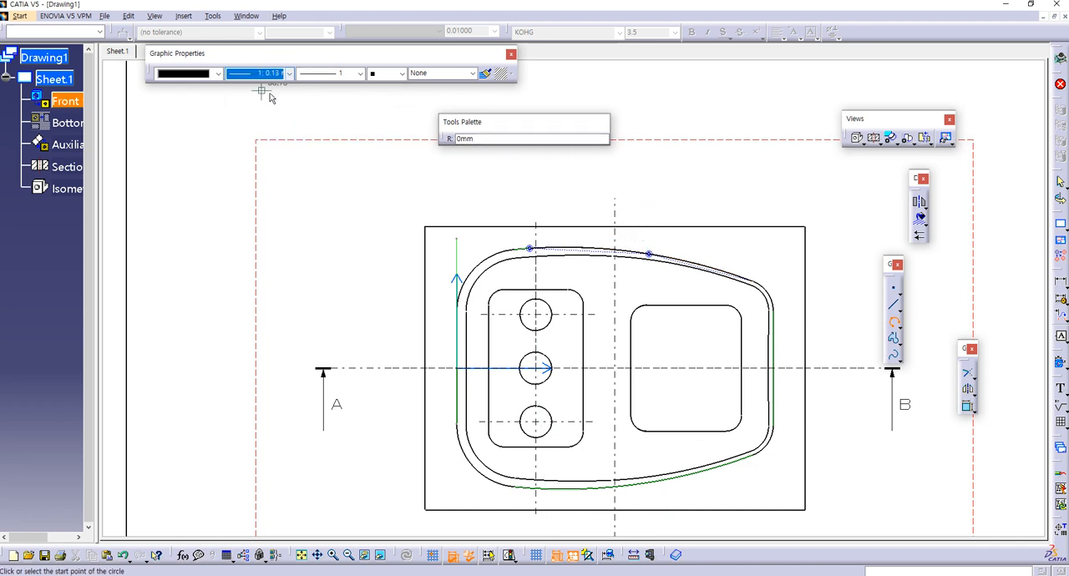
key("Escape")
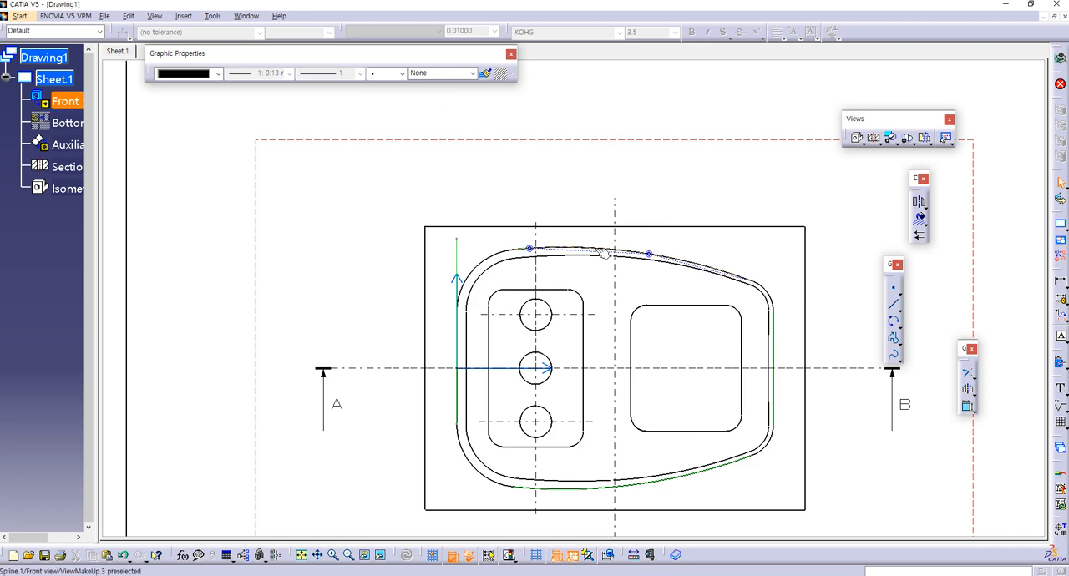
left_click(595, 248)
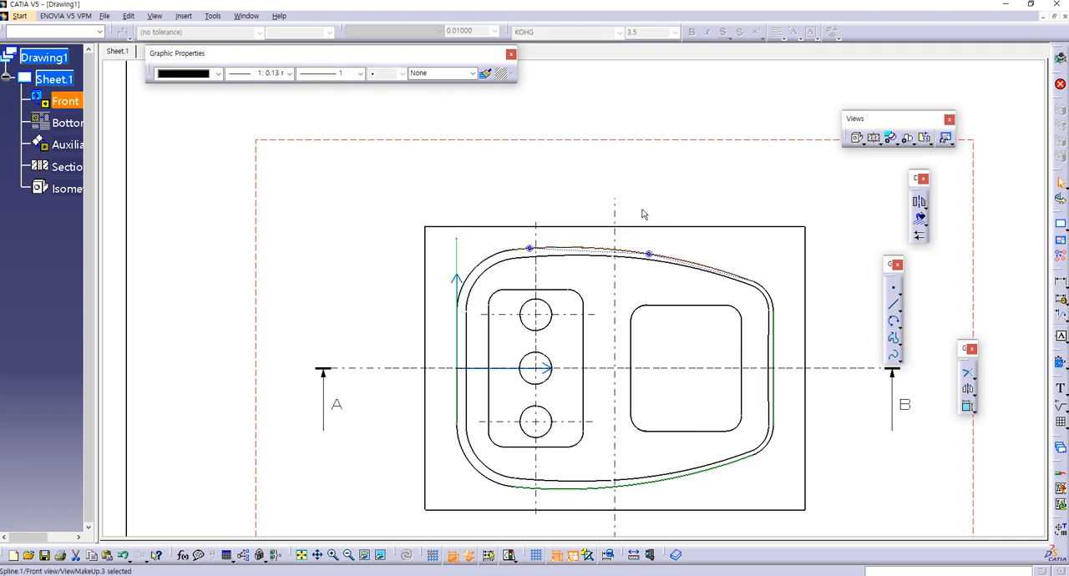
left_click(874, 219)
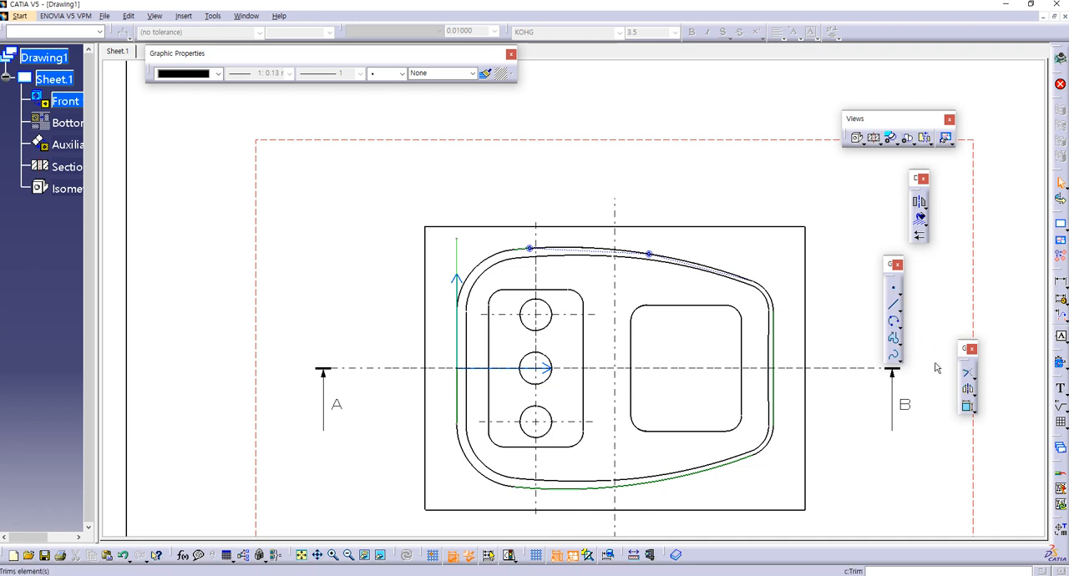
left_click(968, 375)
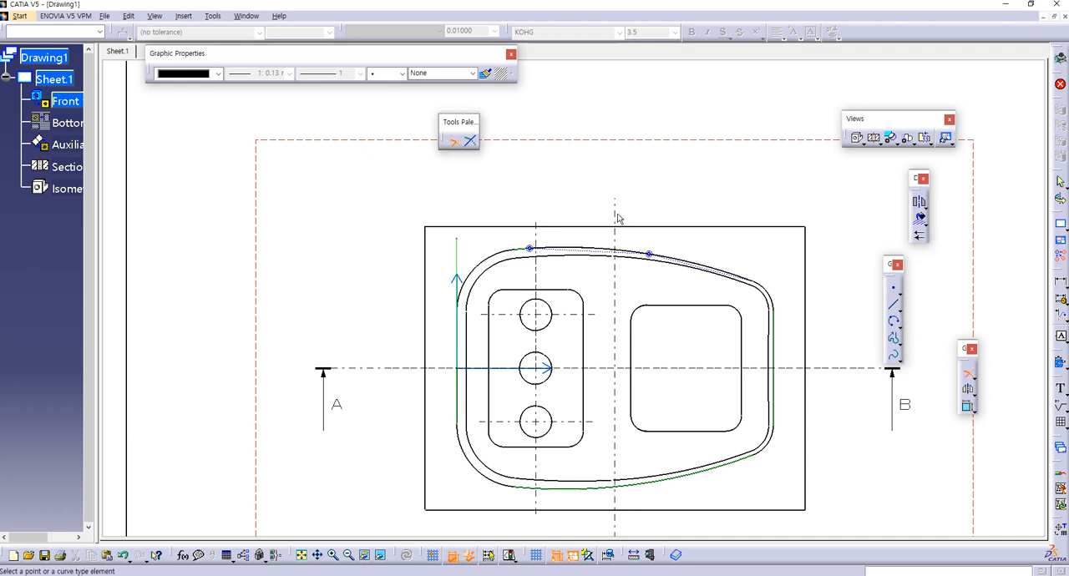
left_click(637, 256)
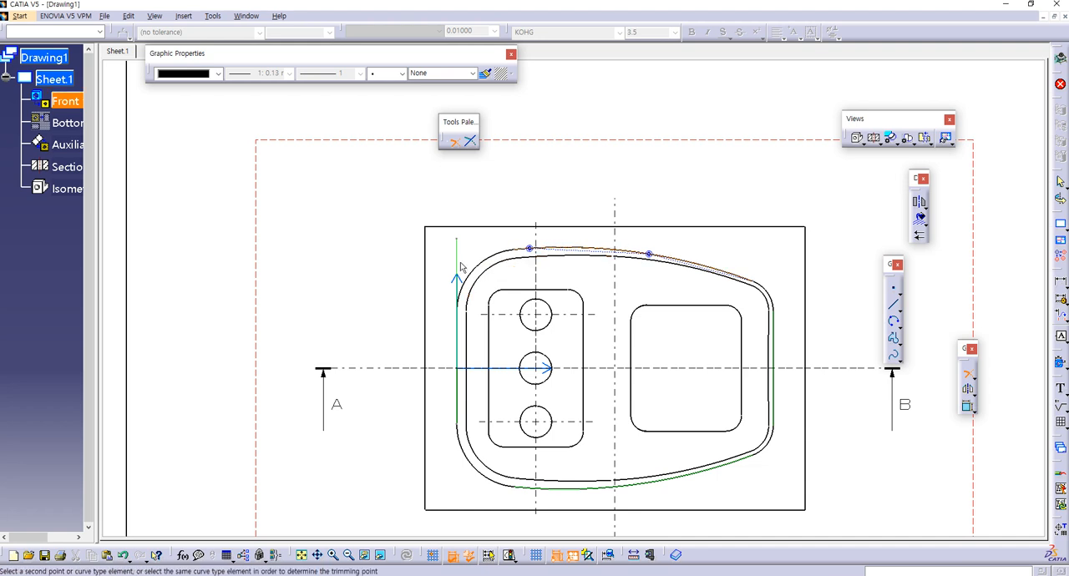
left_click(555, 248)
Step: Trim the helper arc on the outline's upper curve and the right vertical line so they meet at a sharp corner
mouse_move(556, 248)
middle_mouse_down()
mouse_move(573, 192)
mouse_move(523, 184)
mouse_move(598, 284)
middle_mouse_up()
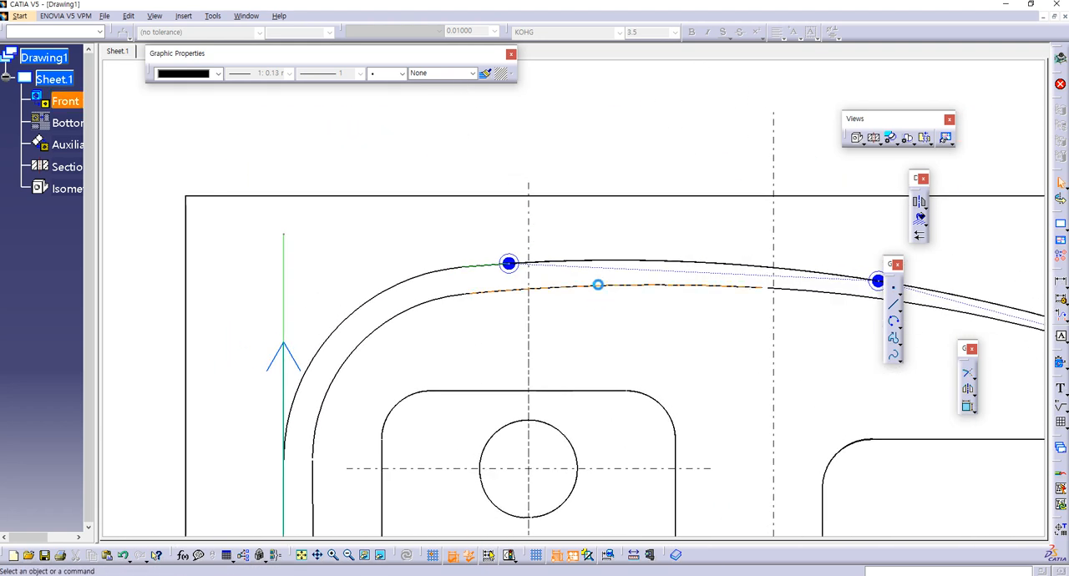
left_click(586, 265)
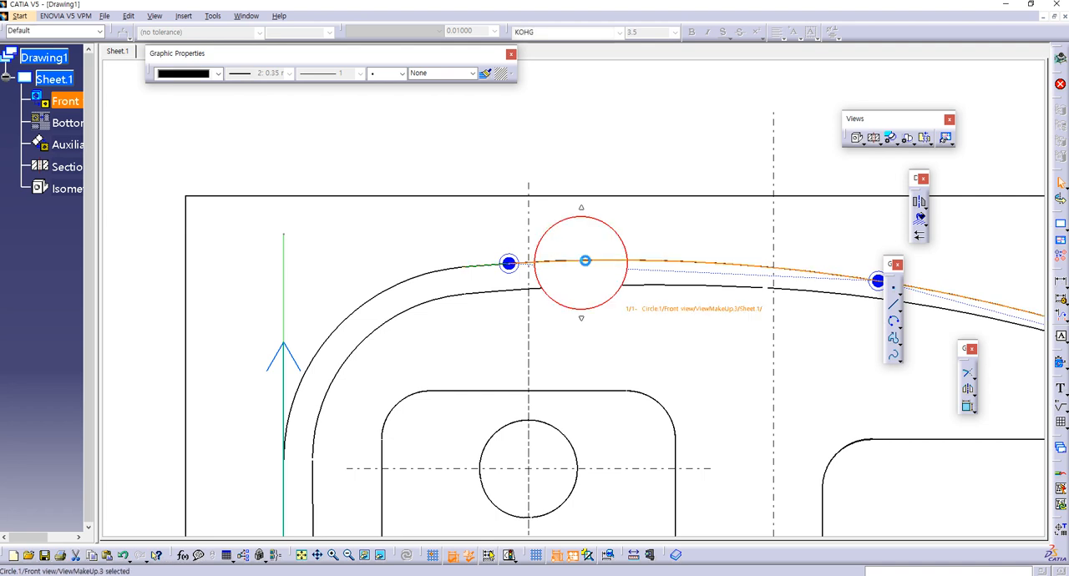
left_click(973, 391)
left_click(996, 387)
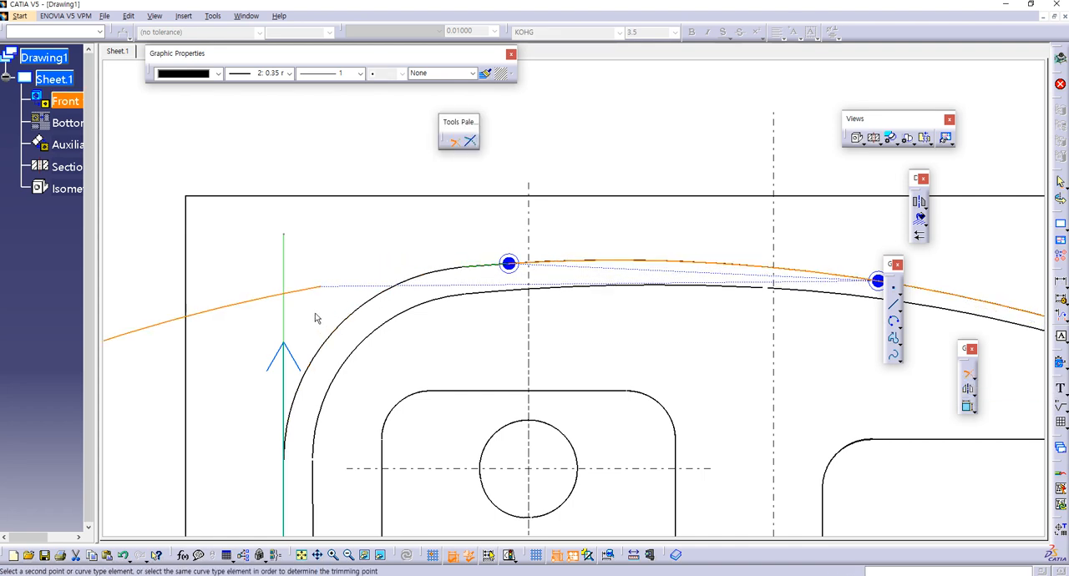
mouse_move(612, 290)
middle_mouse_down()
mouse_move(451, 320)
mouse_move(454, 376)
middle_mouse_up()
left_click(678, 328)
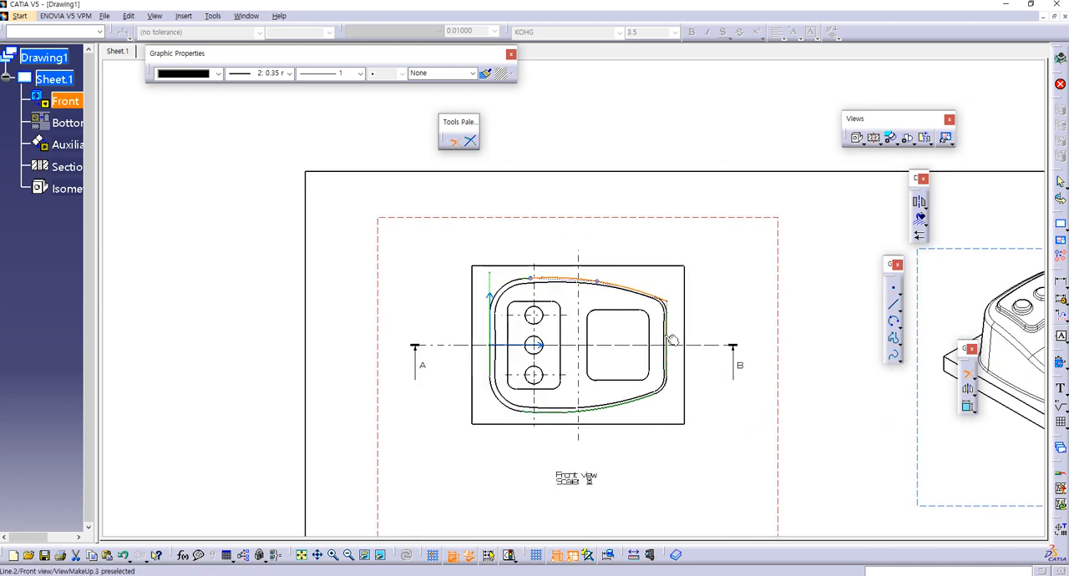
mouse_move(678, 328)
middle_mouse_down()
mouse_move(661, 237)
mouse_move(675, 267)
middle_mouse_up()
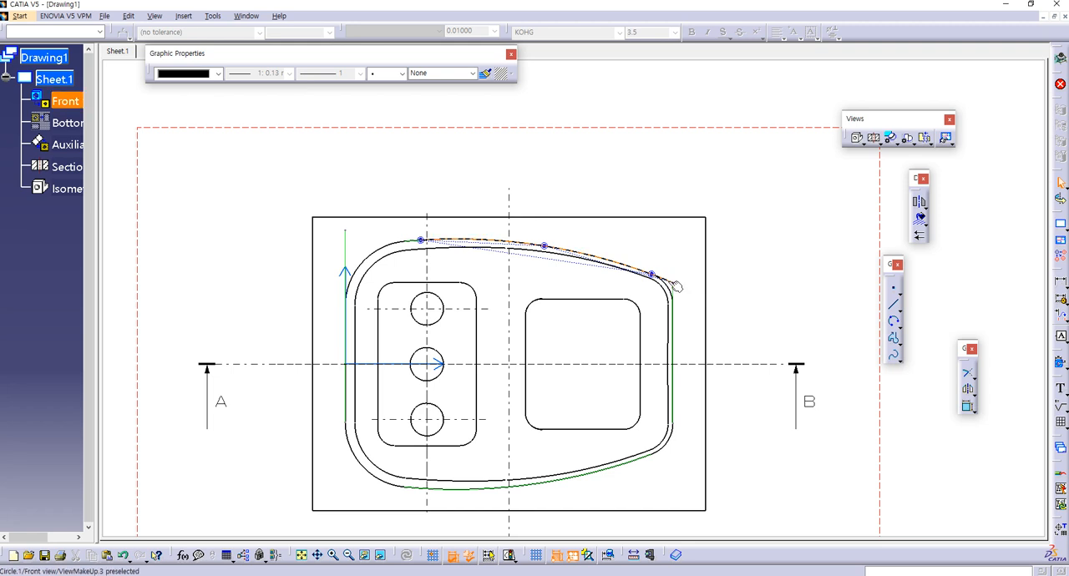
Step: Set the line thickness of the upper helper arc to 0.13 mm
right_click(671, 282)
left_click(674, 261)
mouse_move(665, 266)
middle_mouse_down()
mouse_move(634, 269)
mouse_move(661, 208)
mouse_move(645, 243)
middle_mouse_up()
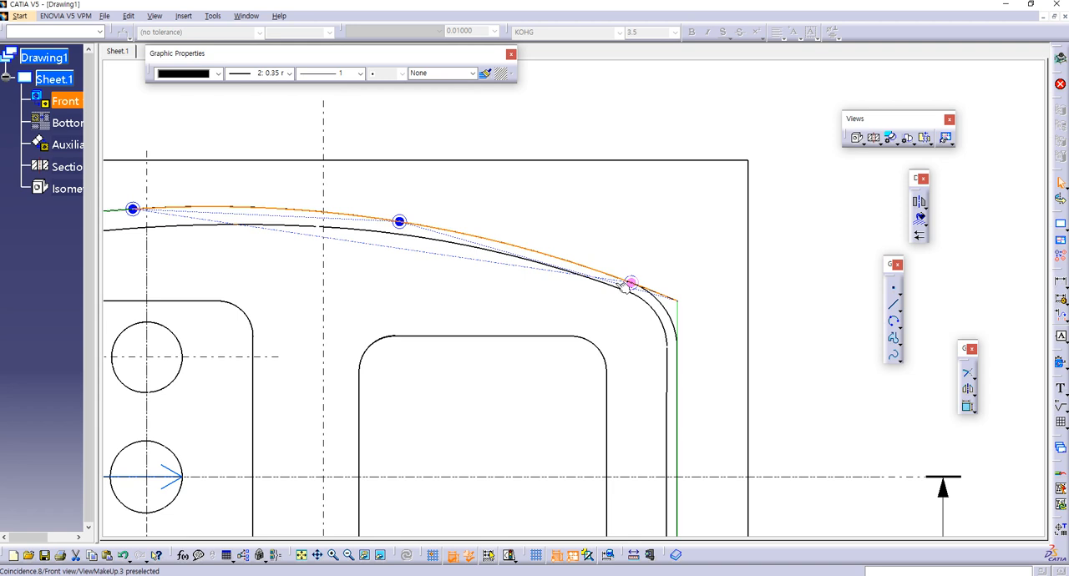
left_click(343, 213)
left_click(732, 239)
right_click(673, 301)
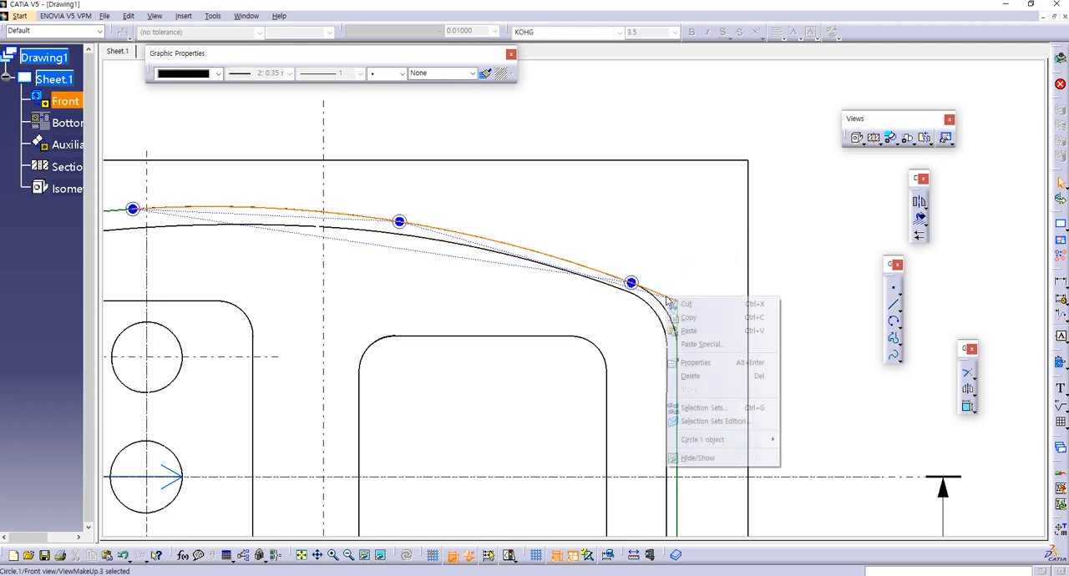
left_click(264, 74)
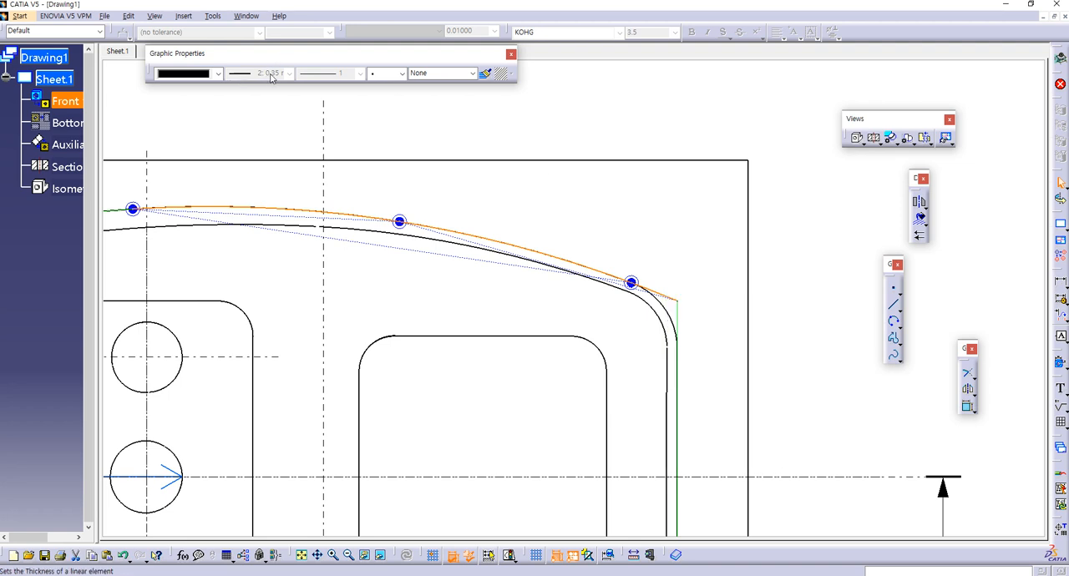
left_click(267, 74)
left_click(257, 97)
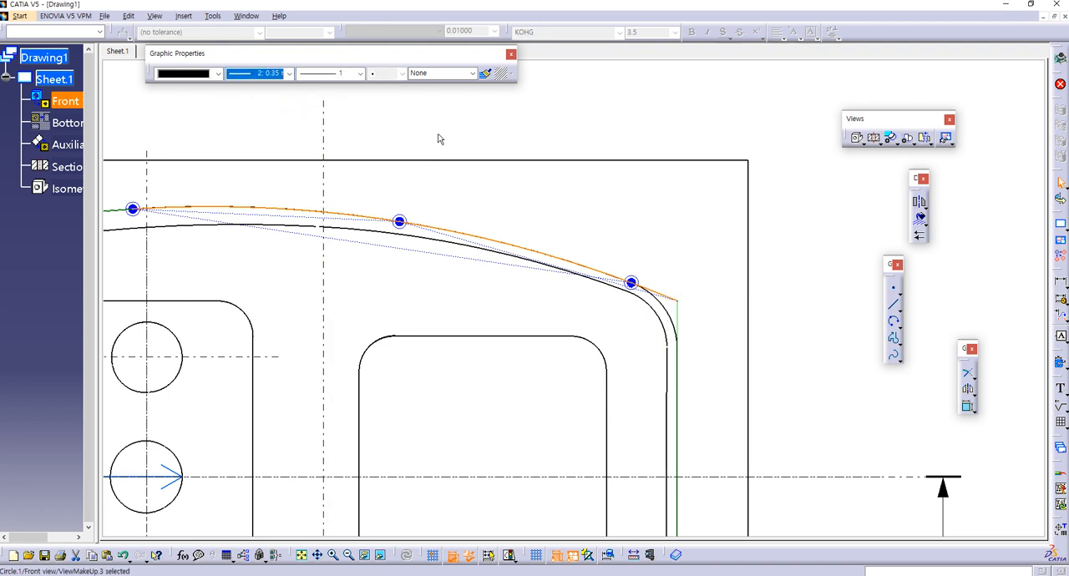
left_click(286, 74)
left_click(262, 89)
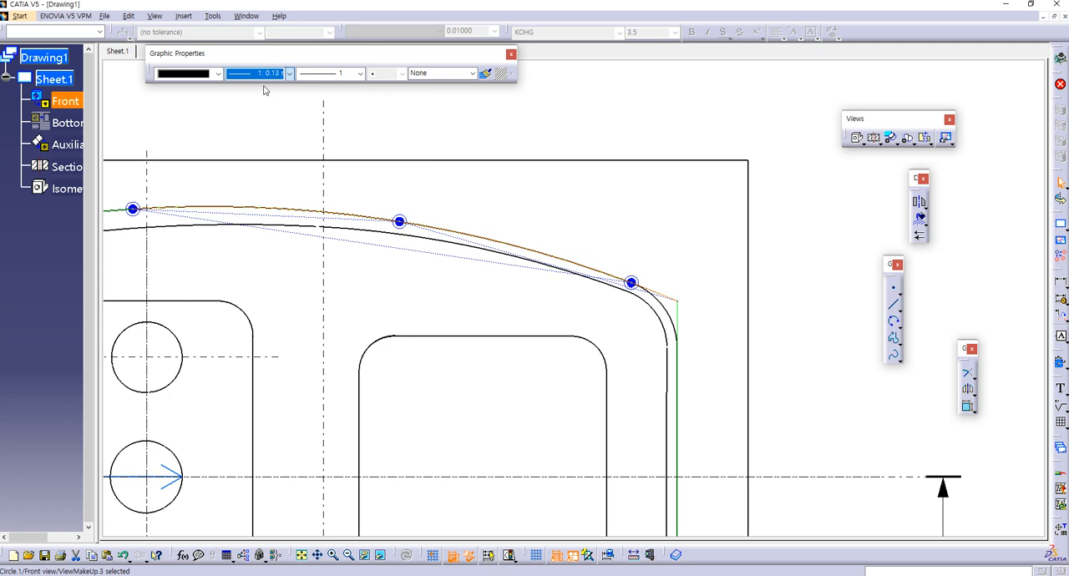
left_click(673, 243)
Step: Trim the upper helper arc and the left vertical line so they meet at a sharp corner
middle_click_drag(685, 243, 787, 222)
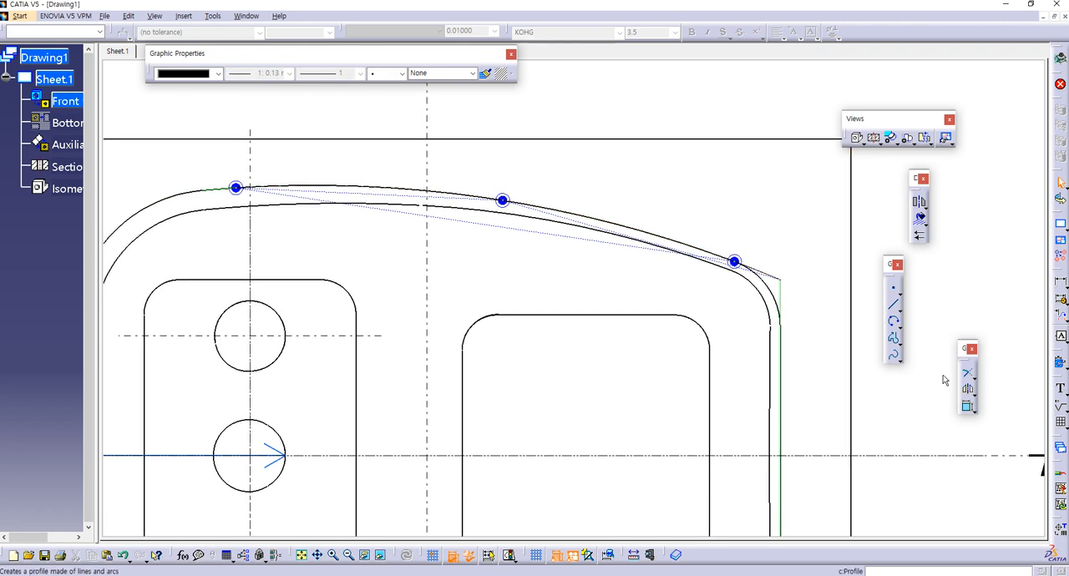
left_click(968, 374)
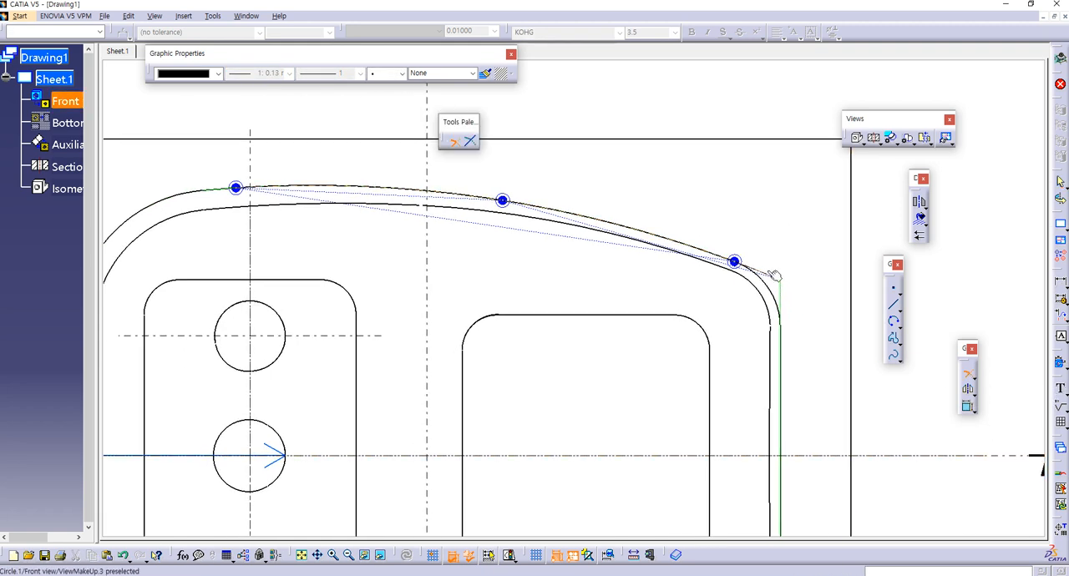
left_click(764, 277)
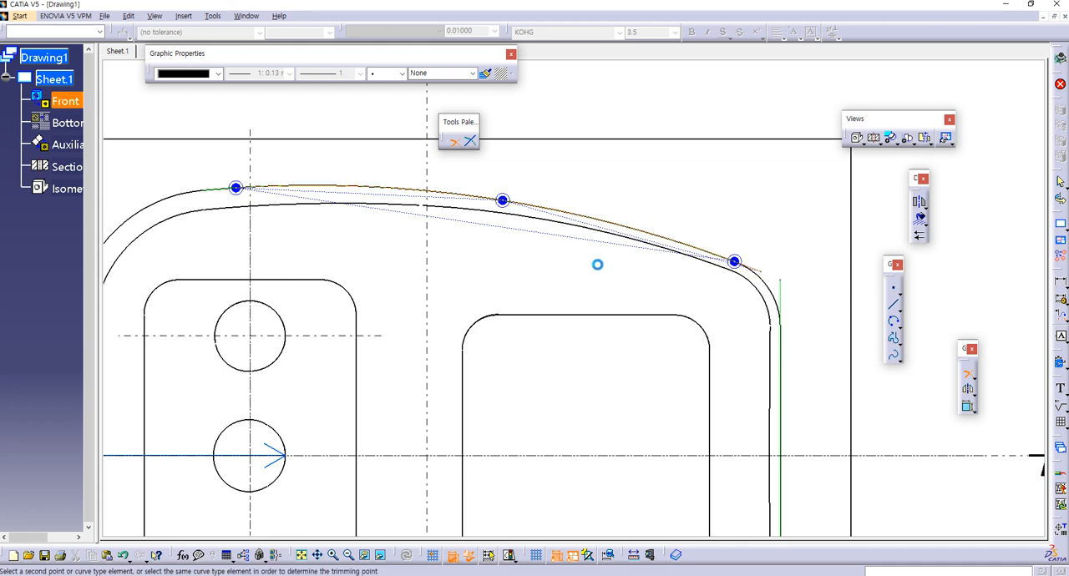
middle_click_drag(256, 272, 597, 239)
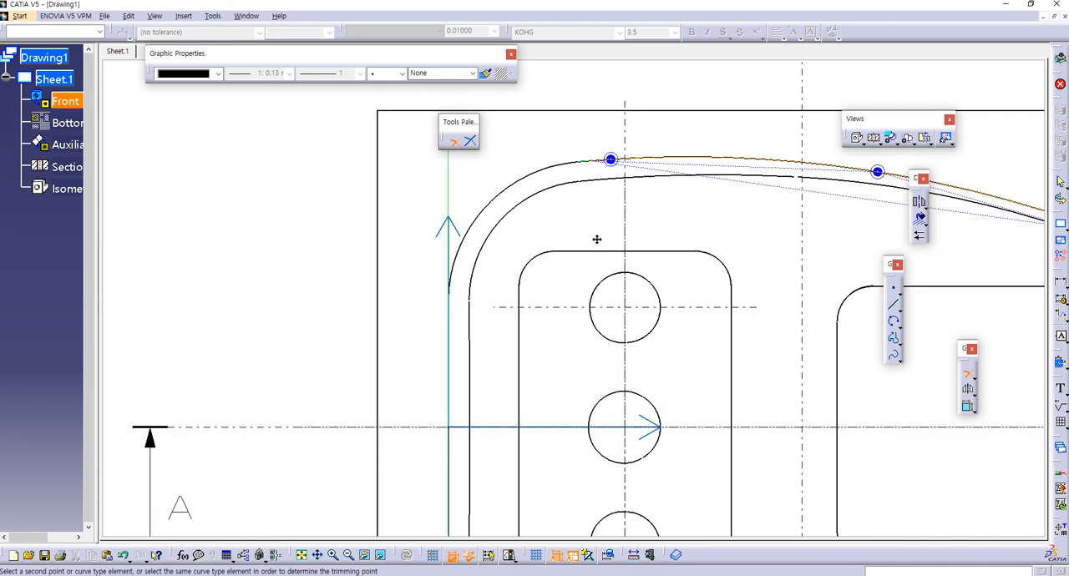
left_click(448, 205)
Step: Mirror the upper helper arc about the front view's horizontal axis to create the matching lower arc
middle_click_drag(527, 338, 497, 386)
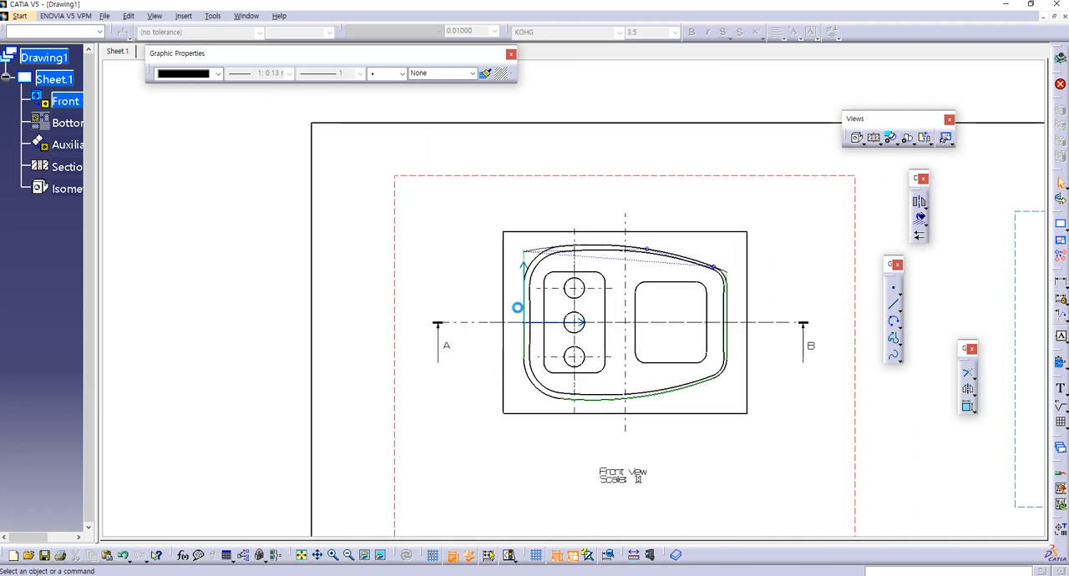
left_click(540, 251)
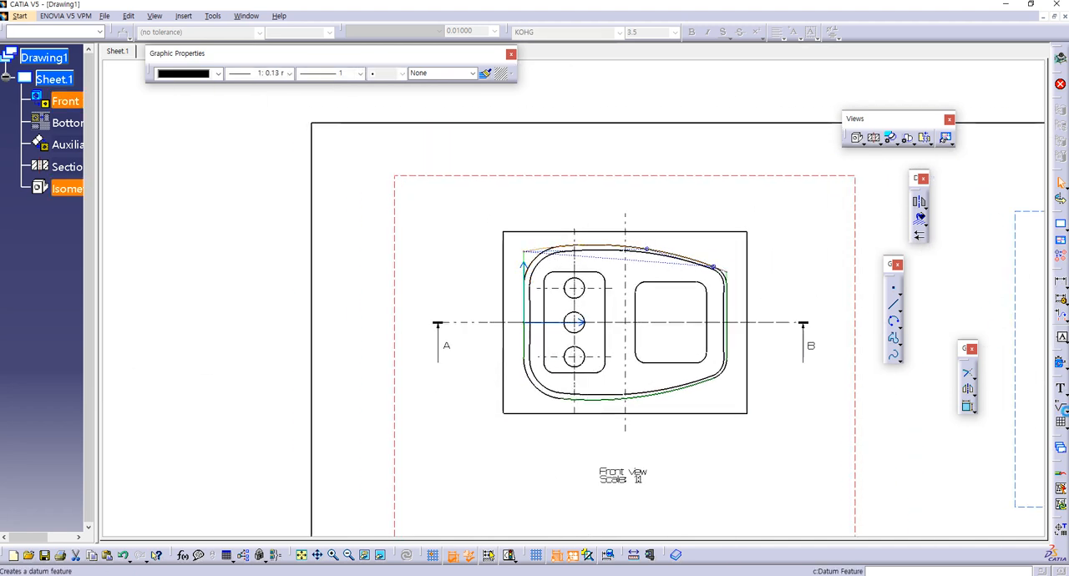
left_click(968, 389)
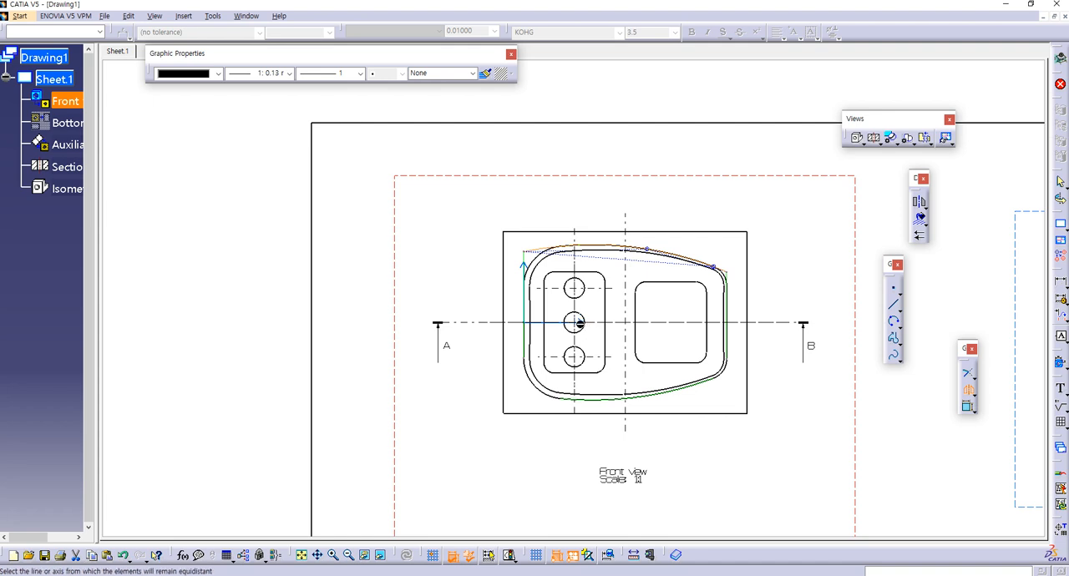
left_click(578, 323)
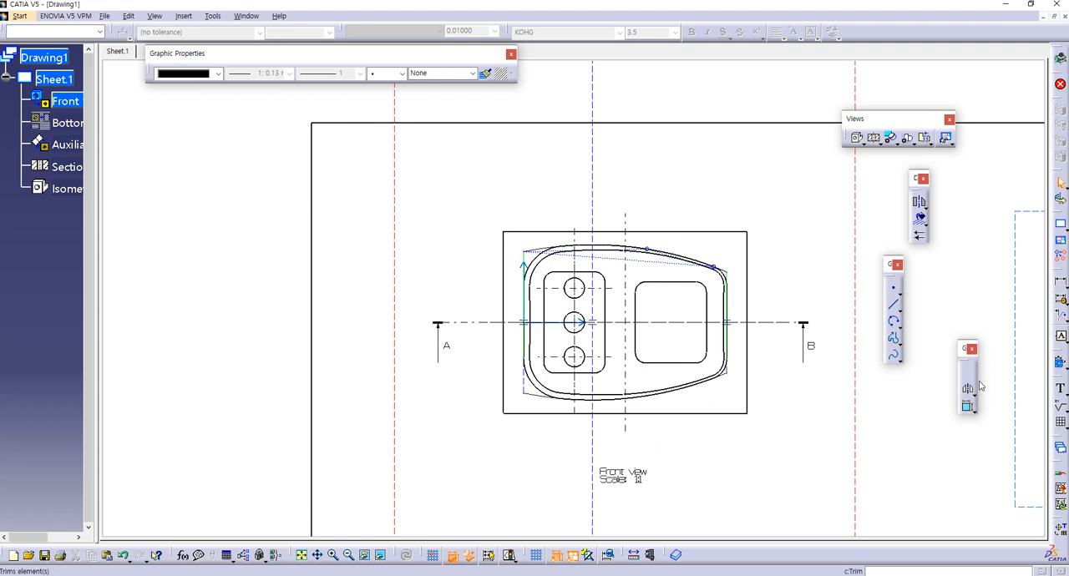
left_click(1060, 283)
left_click(530, 260)
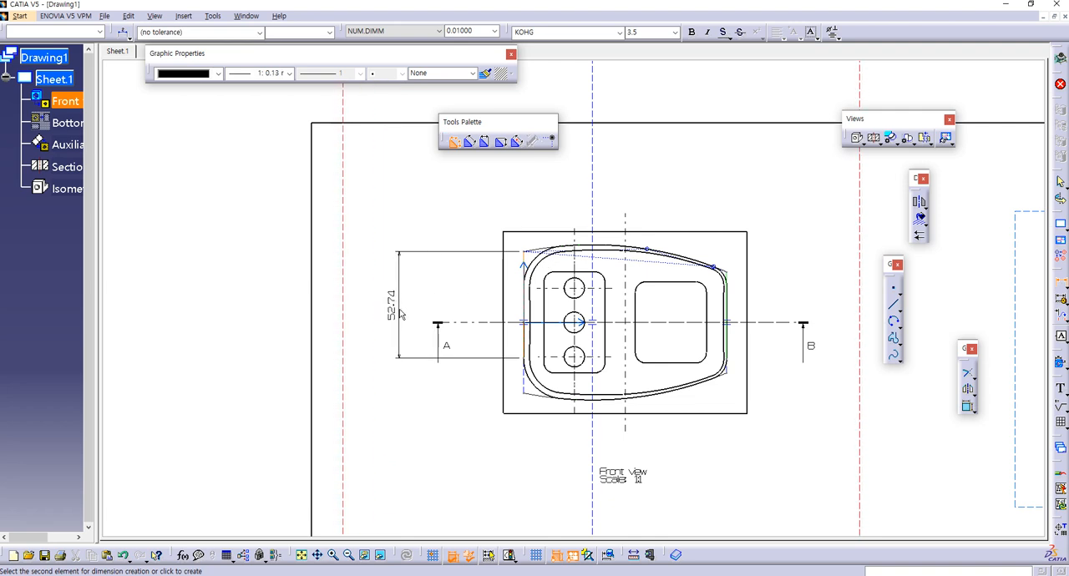
key("Escape")
Step: Dimension the vertical distance between the left ends of the upper and lower helper arcs, placed outside the part's left edge
left_click(1060, 283)
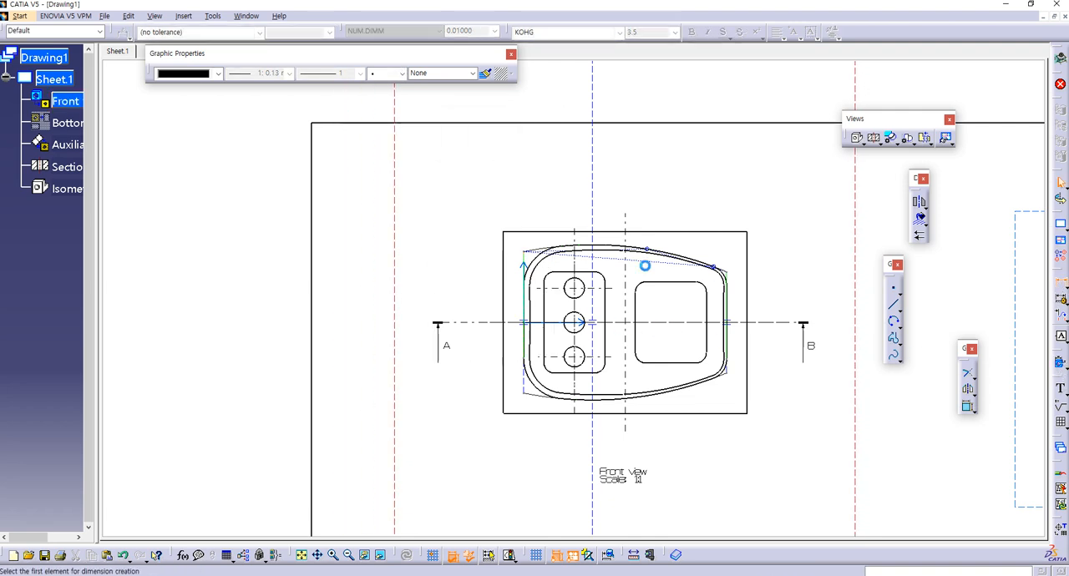
left_click(525, 255)
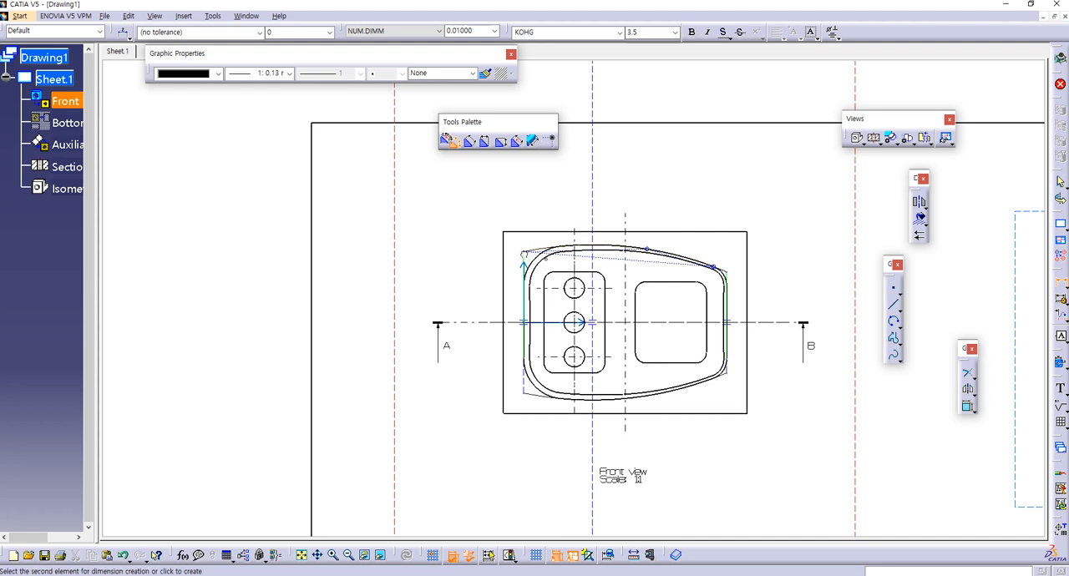
left_click(525, 398)
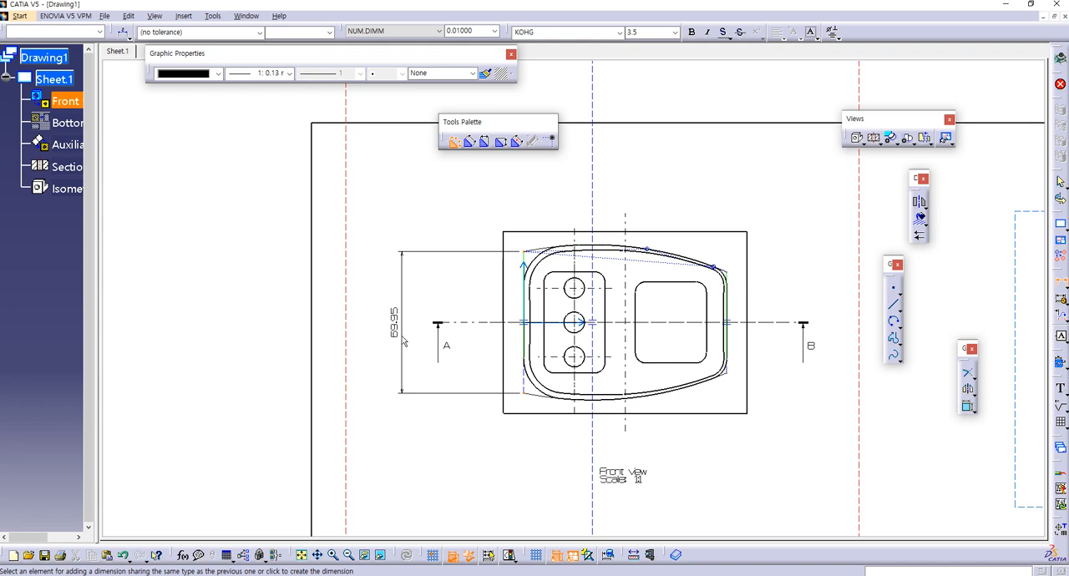
left_click(403, 341)
mouse_move(434, 445)
middle_mouse_down()
mouse_move(542, 434)
mouse_move(560, 385)
middle_mouse_up()
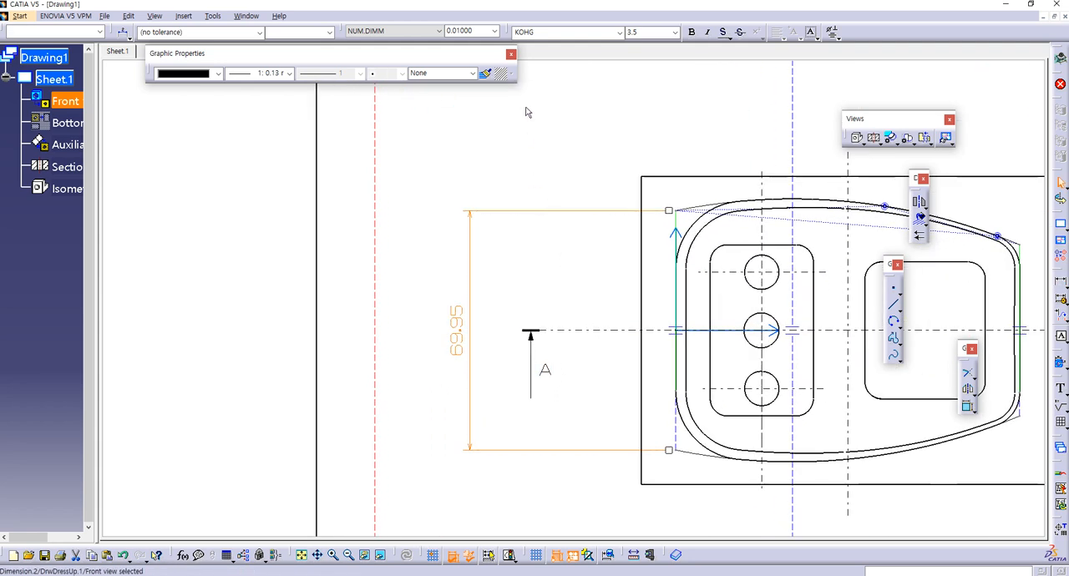
Step: Set the precision of the left vertical dimension to 1.00000
left_click(495, 30)
left_click(464, 51)
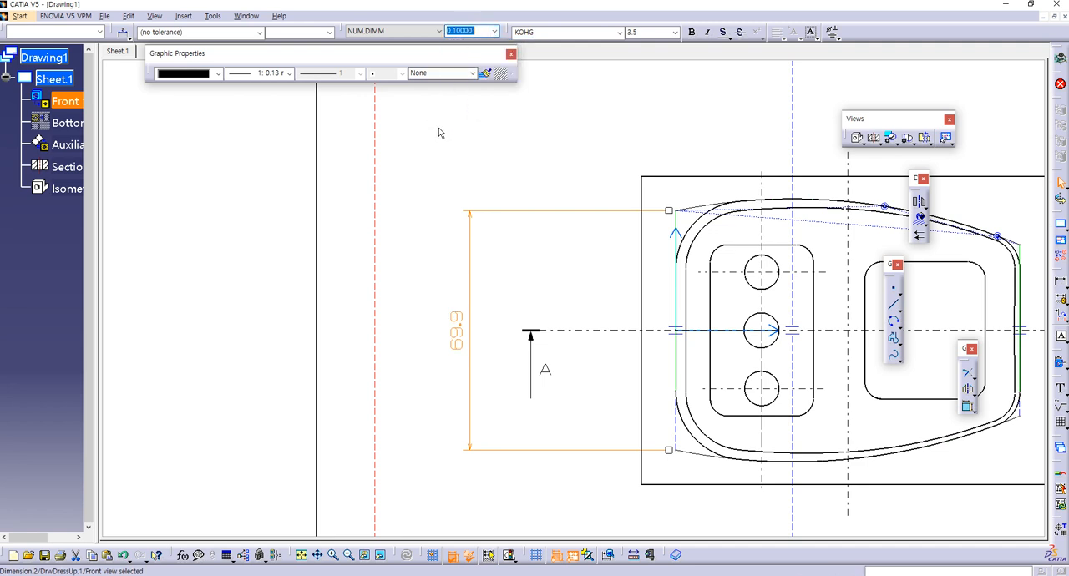
left_click(494, 31)
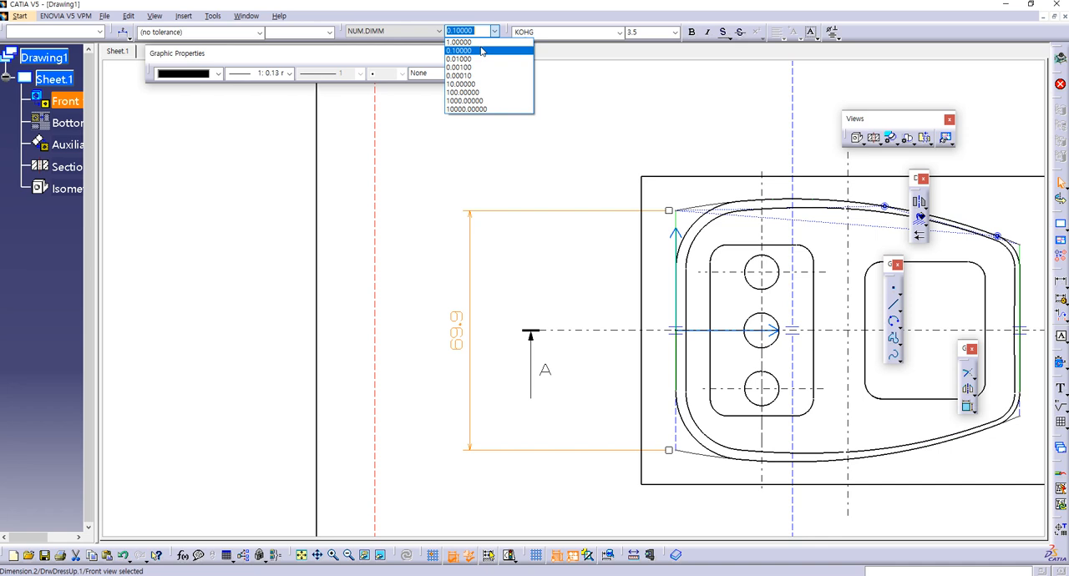
left_click(459, 42)
left_click(456, 404)
mouse_move(467, 420)
middle_mouse_down()
mouse_move(446, 429)
mouse_move(456, 392)
middle_mouse_up()
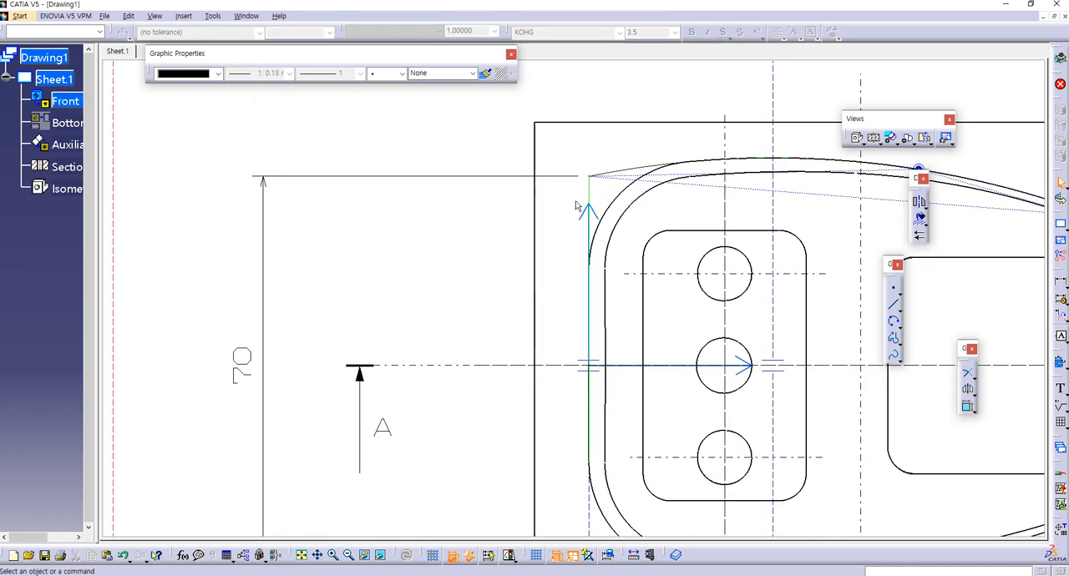
mouse_move(408, 434)
middle_mouse_down()
mouse_move(339, 313)
mouse_move(585, 488)
middle_mouse_up()
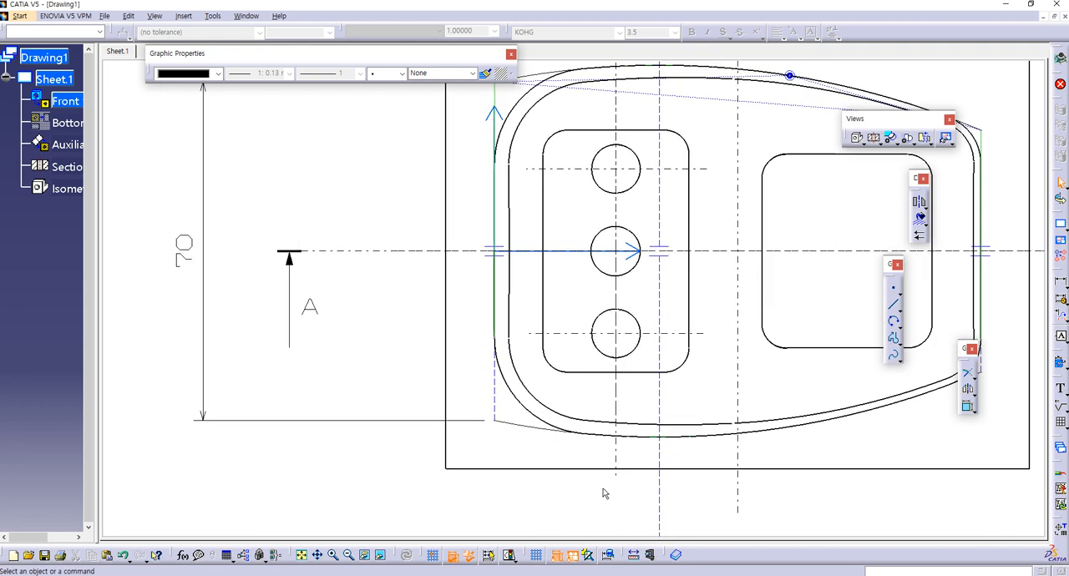
left_click(511, 426)
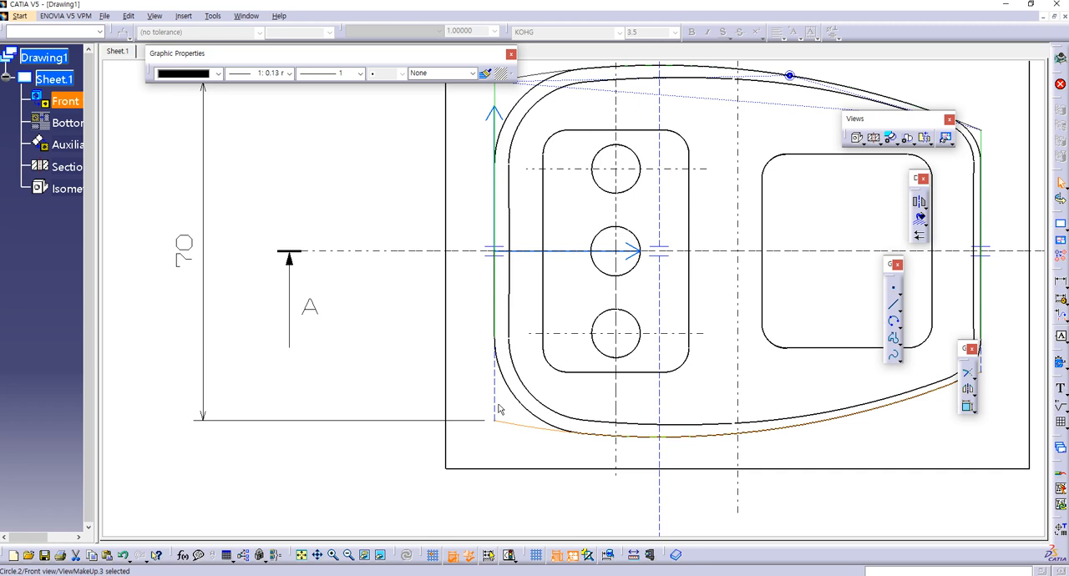
key("Delete")
mouse_move(465, 396)
middle_mouse_down()
mouse_move(469, 446)
mouse_move(501, 428)
mouse_move(468, 444)
middle_mouse_up()
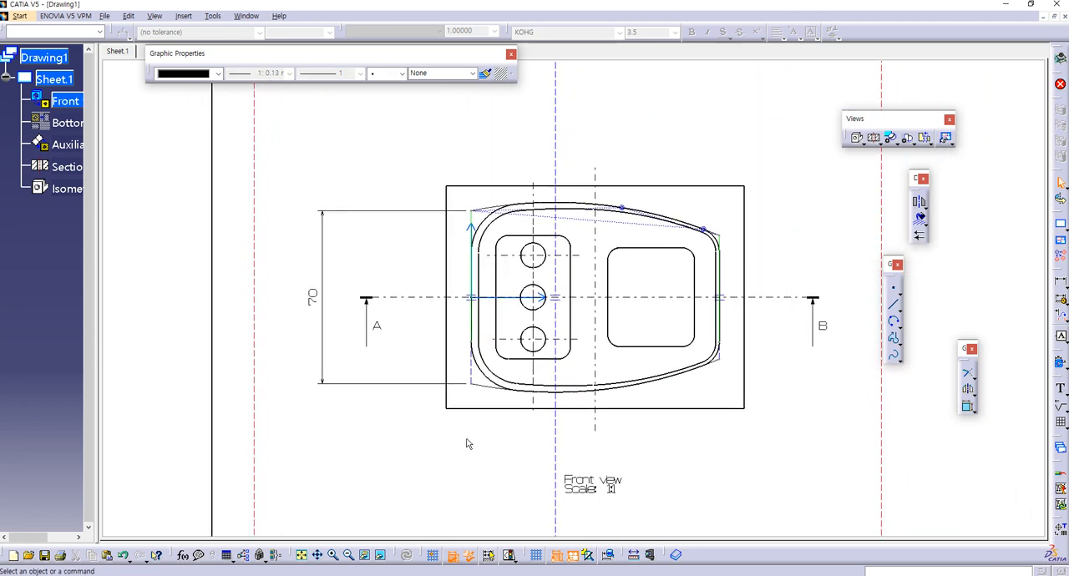
Step: Dimension the vertical distance between the right ends of the upper and lower helper arcs, placed outside the part's right edge
left_click(1061, 298)
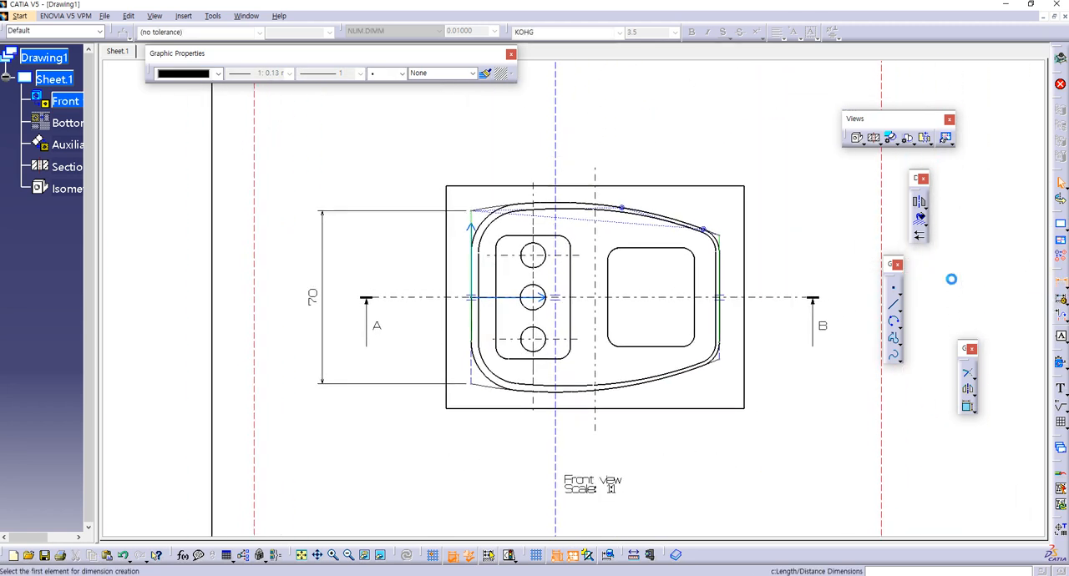
left_click(722, 241)
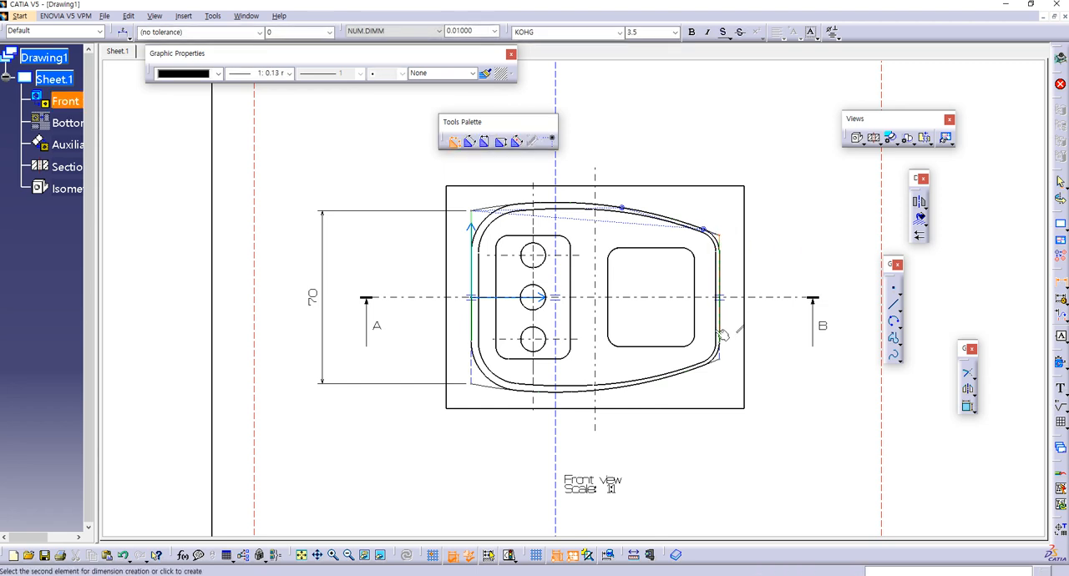
left_click(724, 362)
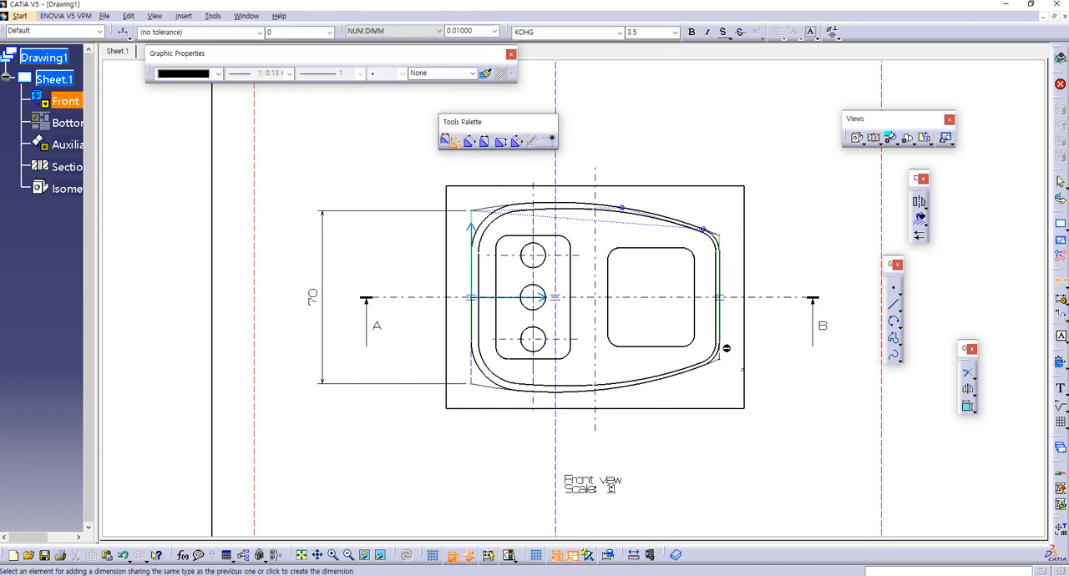
left_click(855, 299)
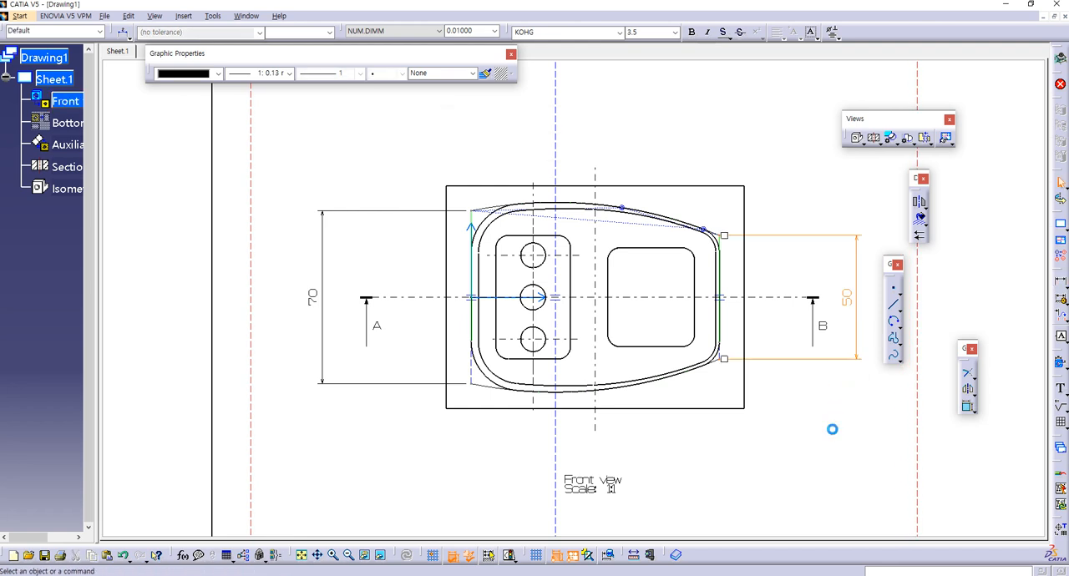
Step: Switch to the reference sheet 61 in Windows Photo Viewer and check the dimensions of its top-left view
mouse_move(810, 416)
middle_mouse_down()
mouse_move(764, 429)
mouse_move(761, 470)
mouse_move(770, 430)
middle_mouse_up()
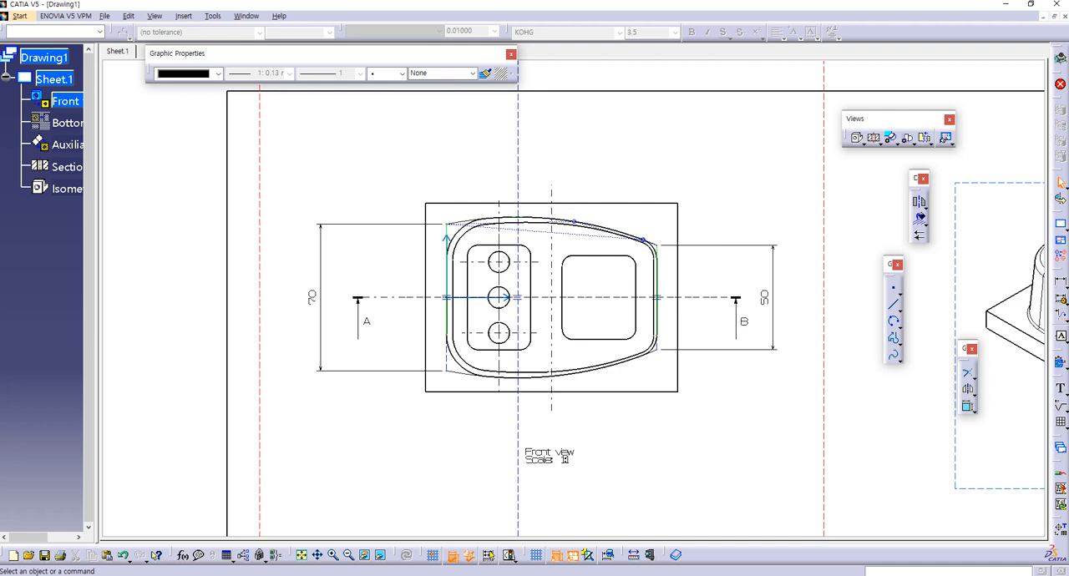
key("alt+Tab")
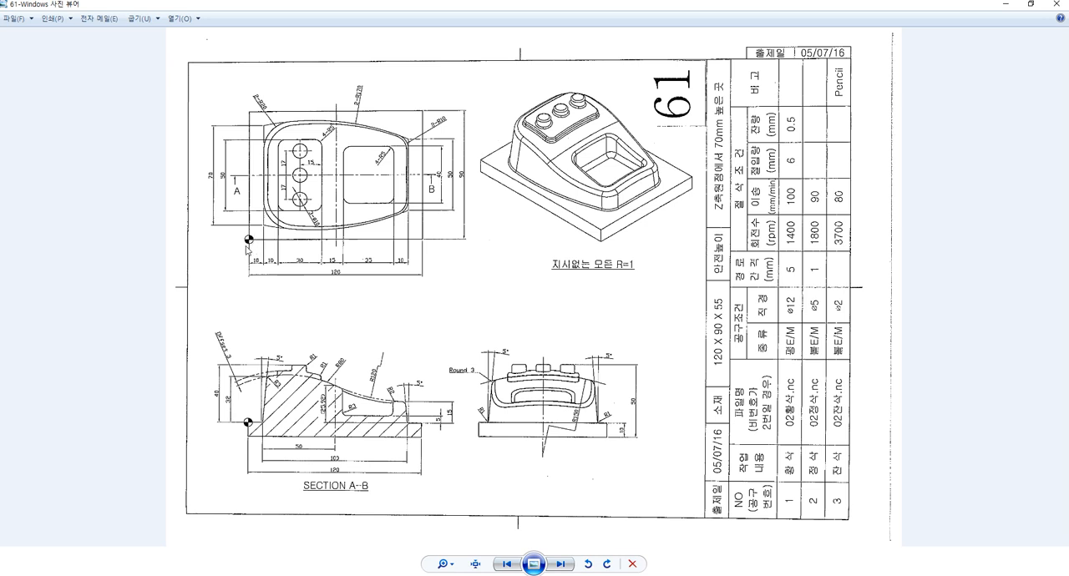
Step: Return to the CATIA drawing and draw a circle of about 6 mm radius centred on the front view's lower-left base corner
key("ctrl")
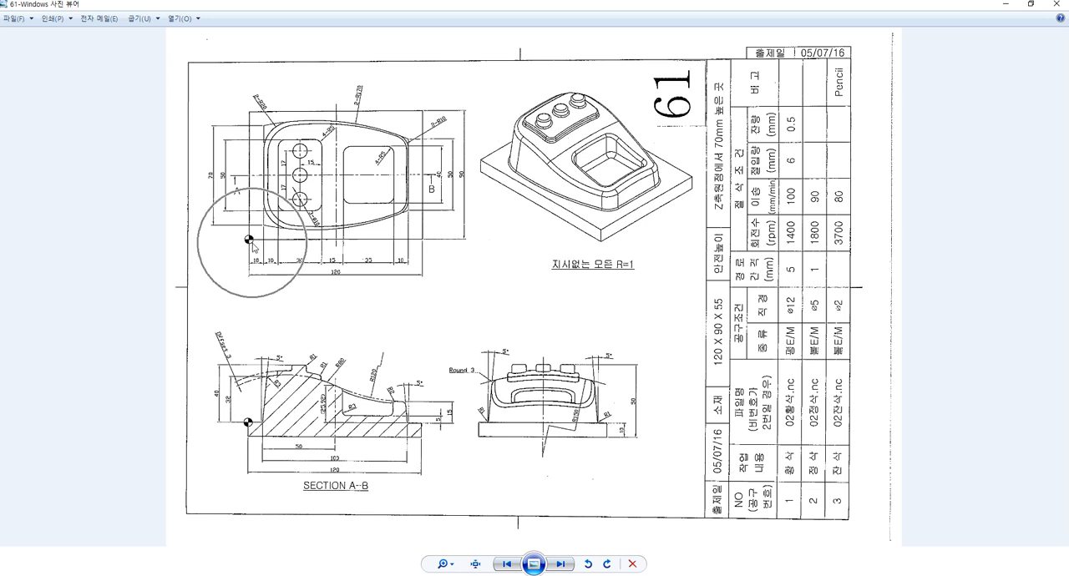
key("alt+Tab")
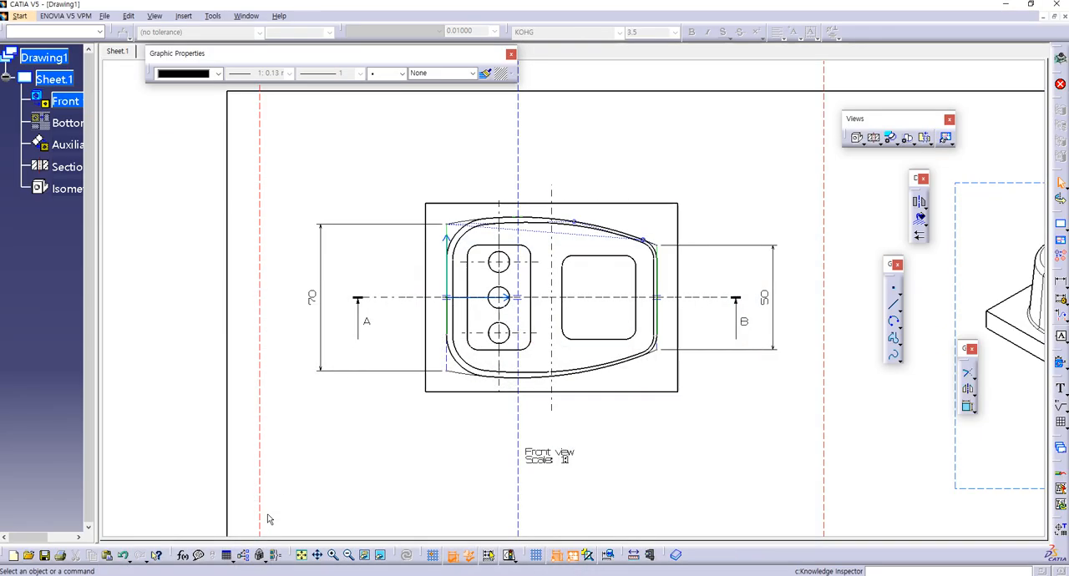
middle_click_drag(432, 398, 482, 238)
mouse_move(385, 431)
middle_mouse_down()
mouse_move(727, 407)
mouse_move(774, 424)
middle_mouse_up()
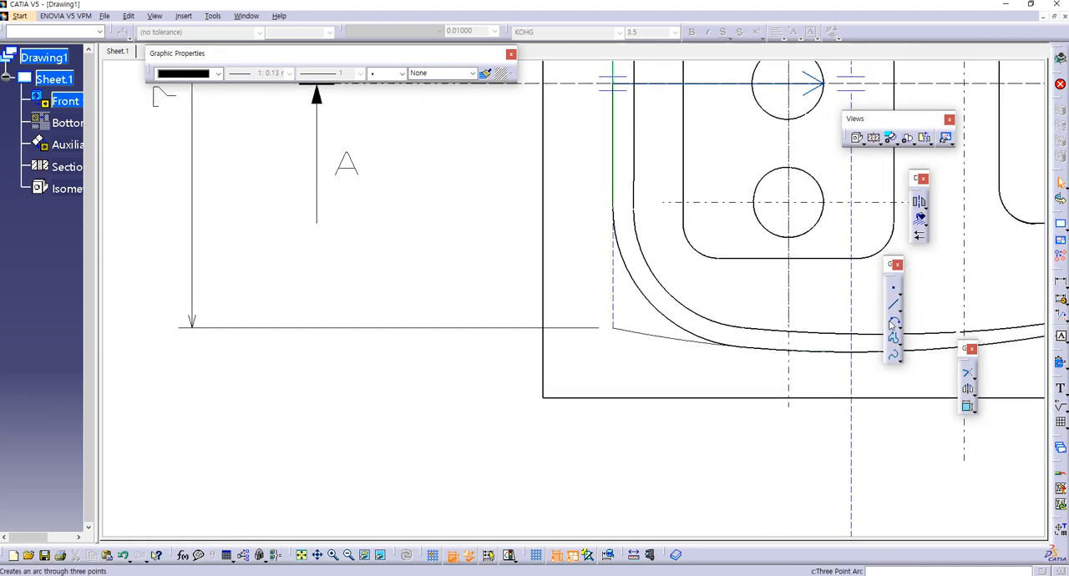
mouse_move(566, 308)
middle_mouse_down("ctrl")
mouse_move(537, 377)
mouse_move(529, 477)
mouse_move(562, 395)
middle_mouse_up("ctrl")
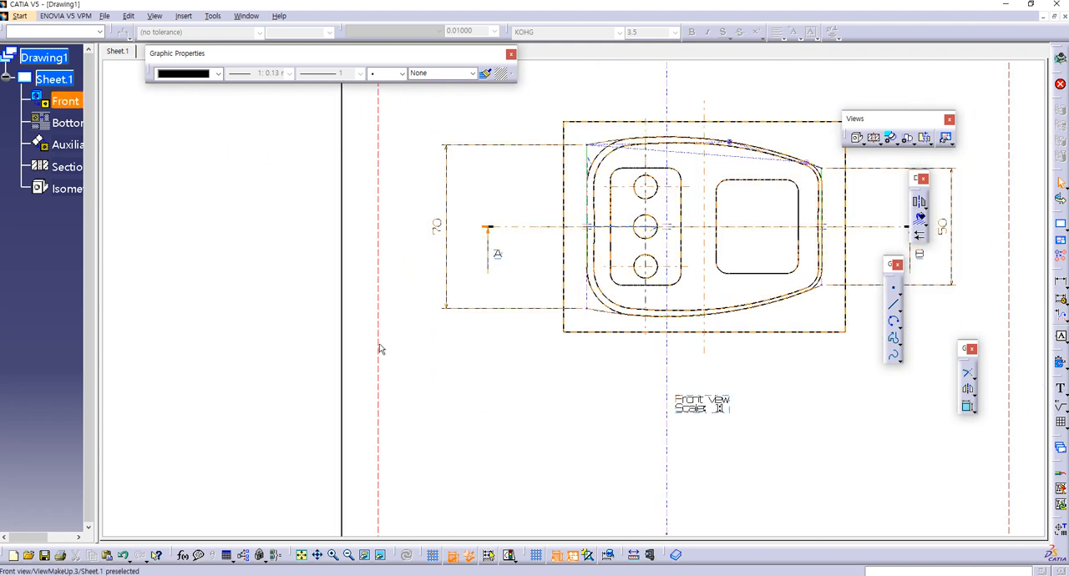
left_click(901, 326)
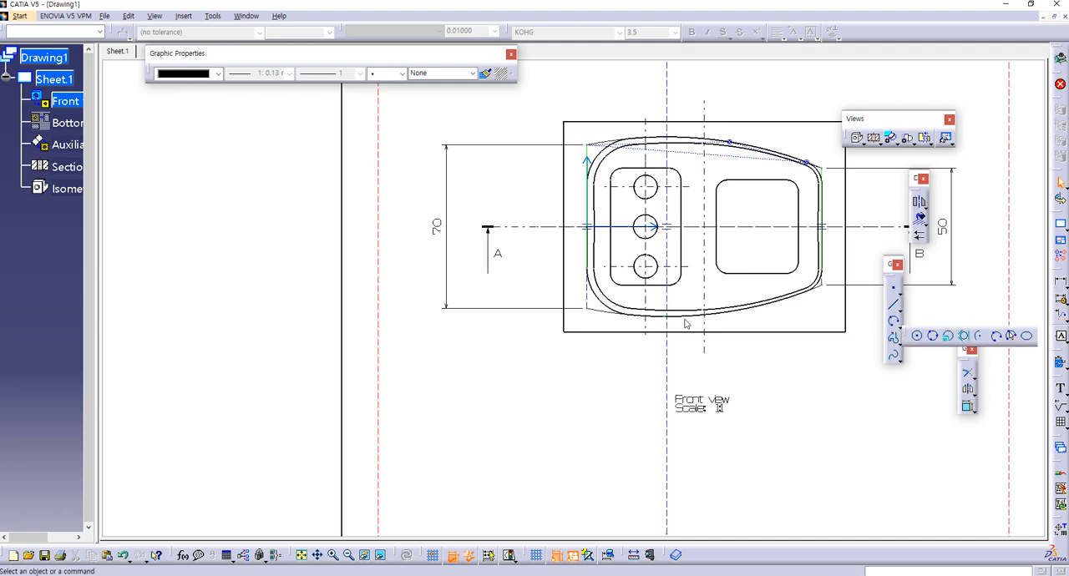
left_click(564, 331)
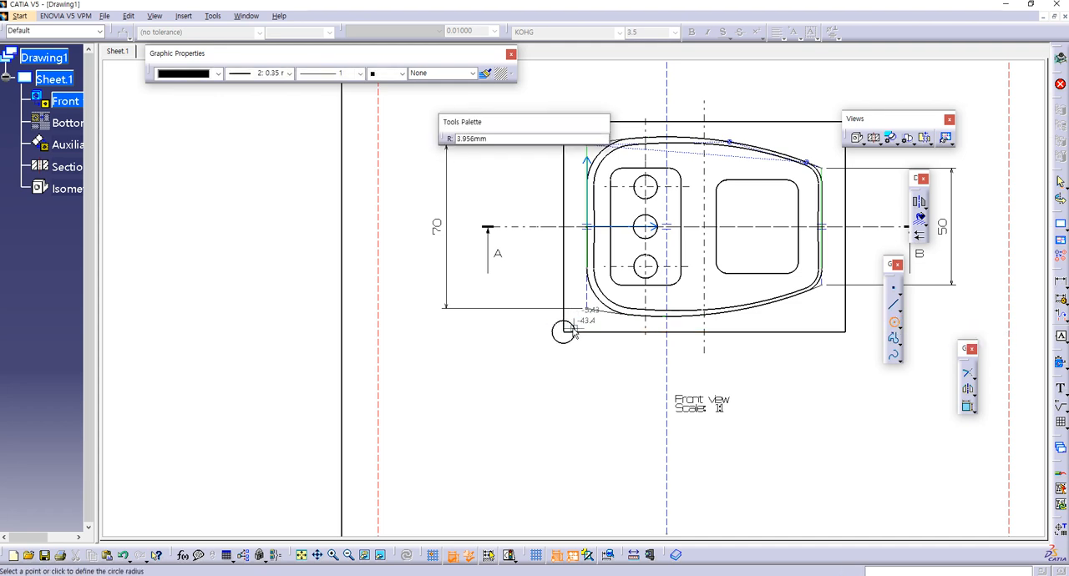
left_click(576, 335)
mouse_move(588, 391)
middle_mouse_down()
mouse_move(562, 402)
mouse_move(577, 348)
middle_mouse_up()
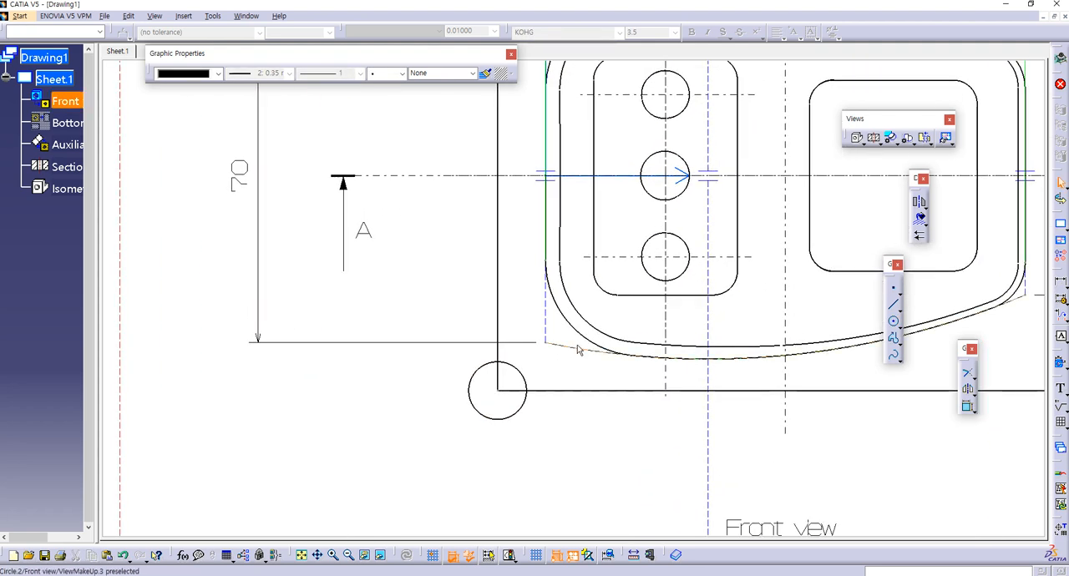
Step: Draw a horizontal and a vertical line across the full diameter of the corner circle, each about 12 mm long
left_click(893, 307)
left_click(526, 390)
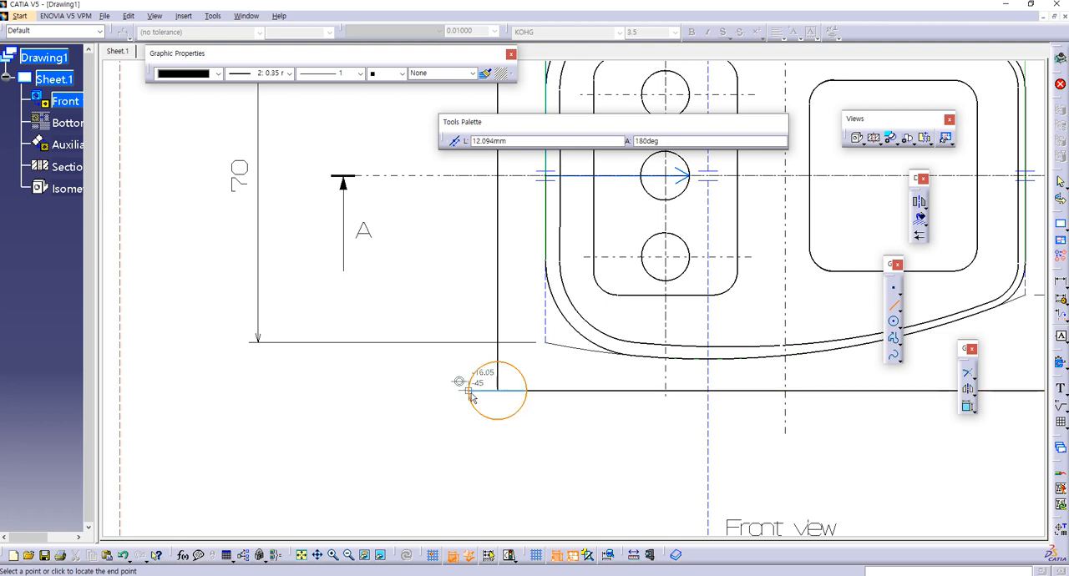
left_click(469, 390)
left_click(895, 308)
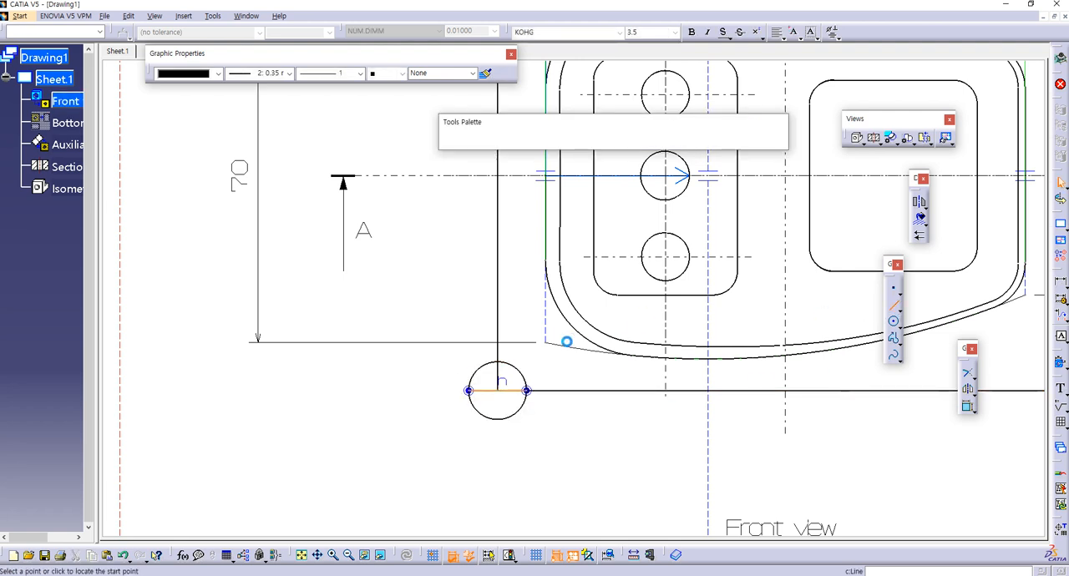
left_click(499, 363)
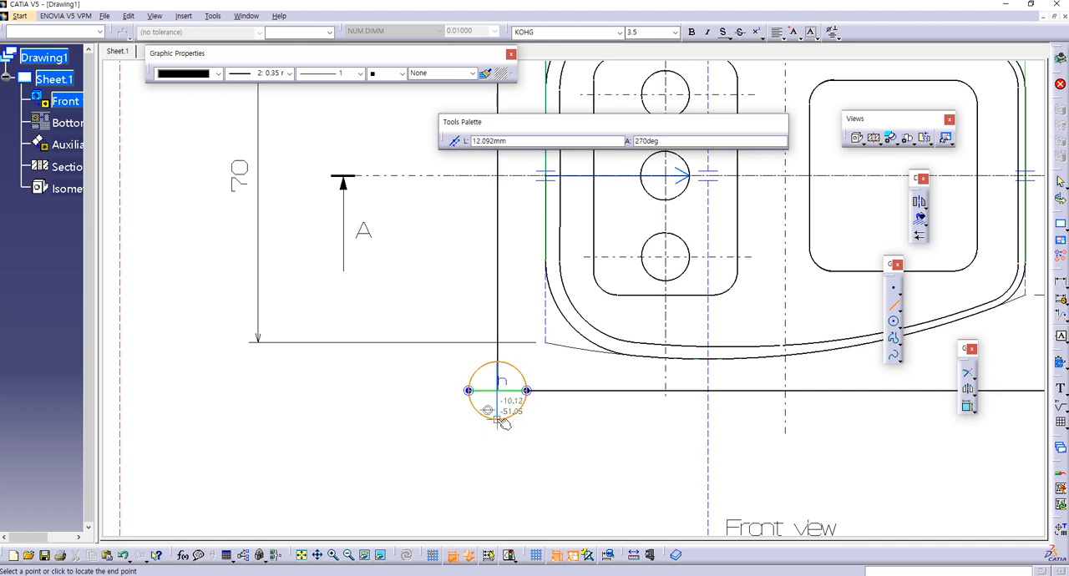
left_click(499, 420)
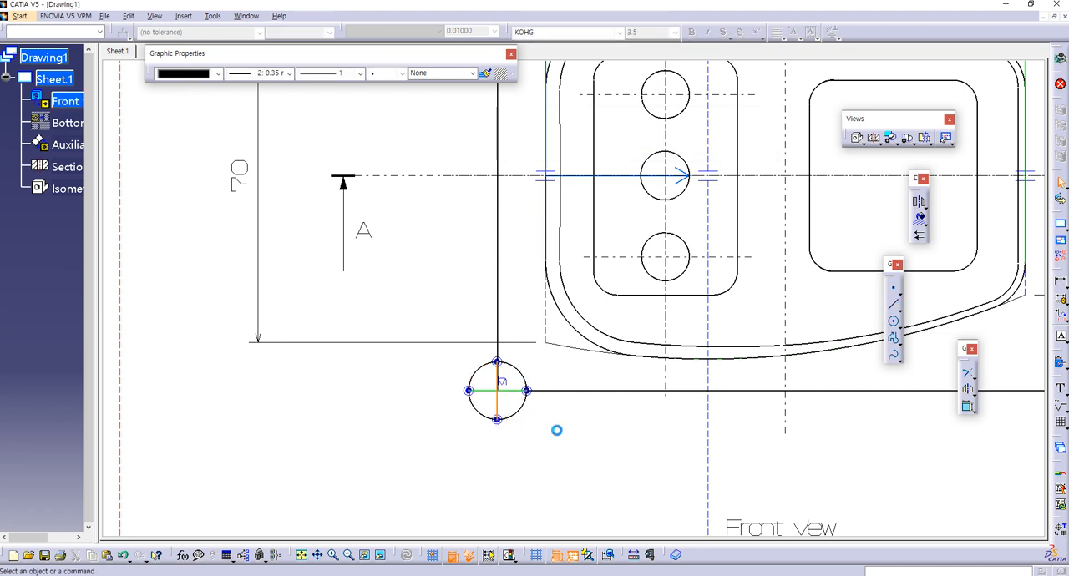
Step: Set the circle's two crossing lines to thickness 1: 0.13 mm and dash-dot line type 4
left_click(497, 400)
left_click(497, 401, "ctrl")
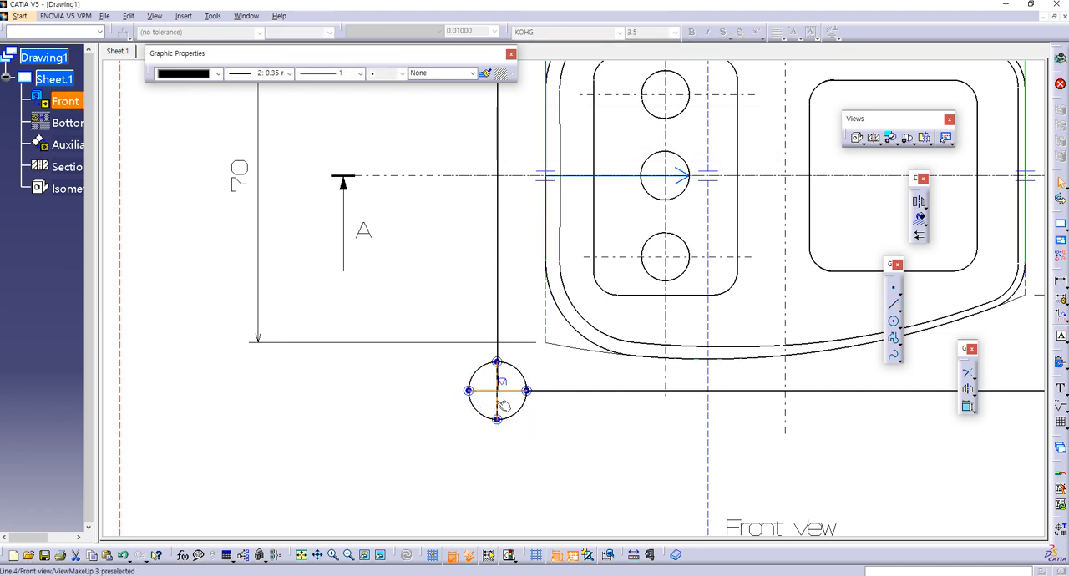
left_click(286, 73)
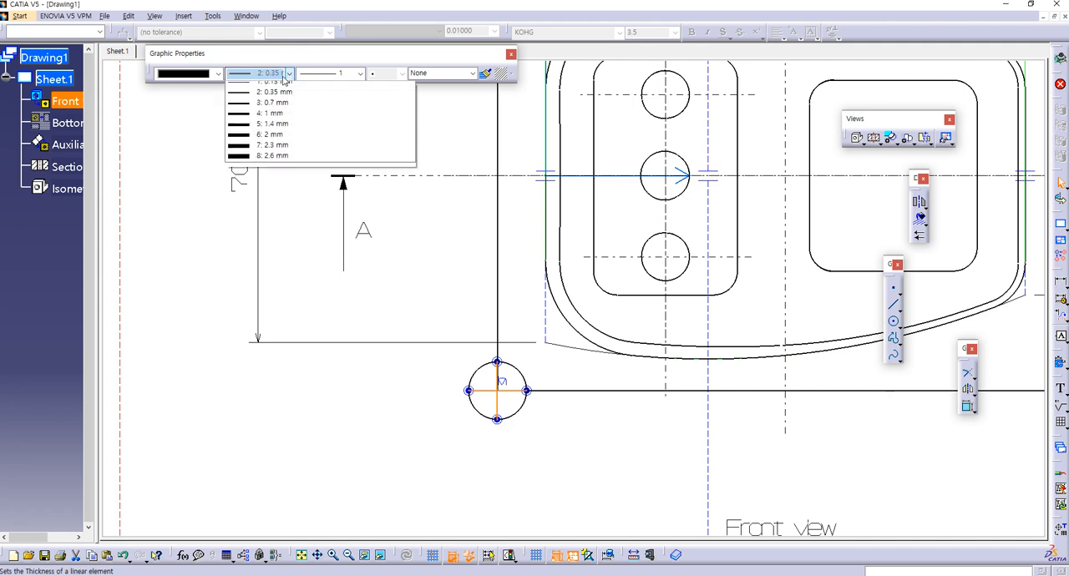
left_click(259, 88)
left_click(359, 75)
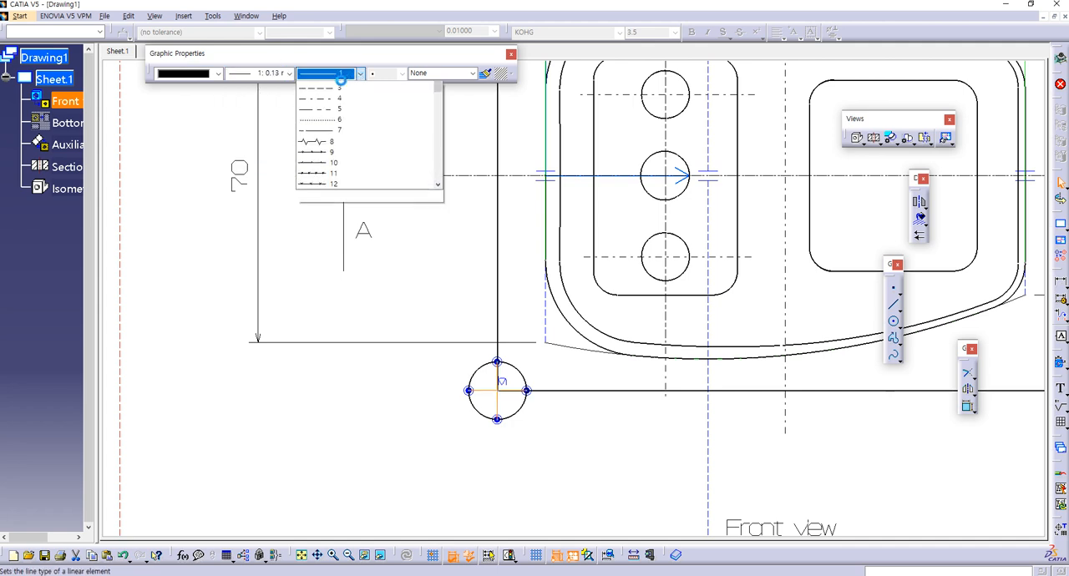
left_click(323, 119)
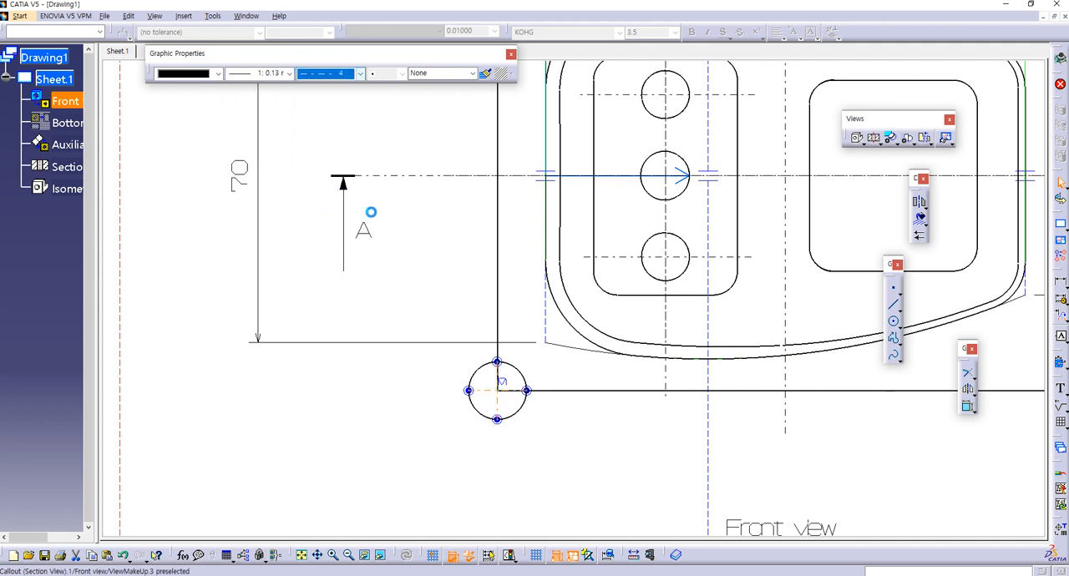
left_click(529, 454)
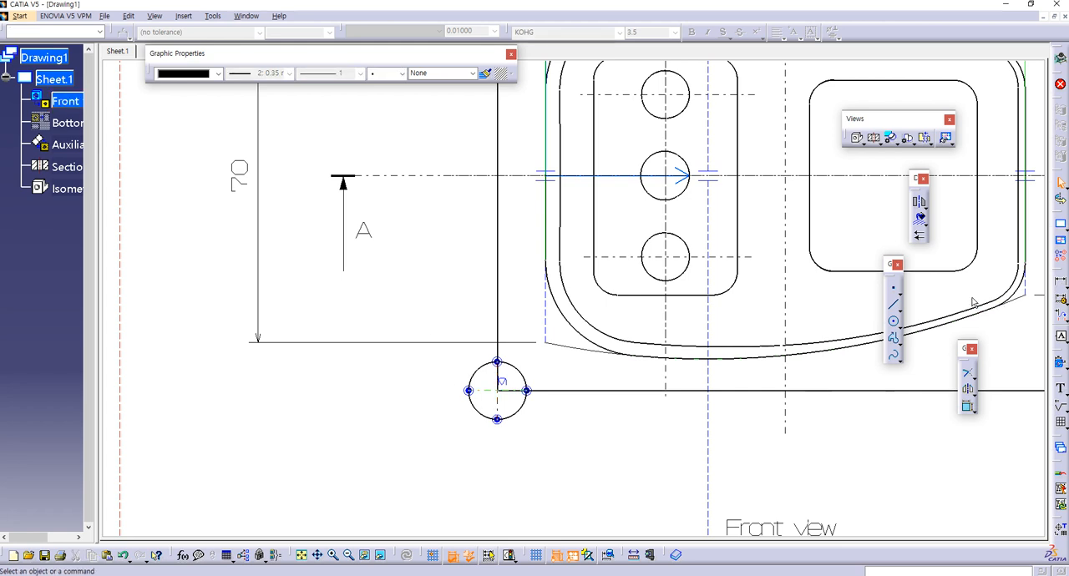
Step: Add centre lines to the corner circle and extend them well beyond its outline
left_click(924, 224)
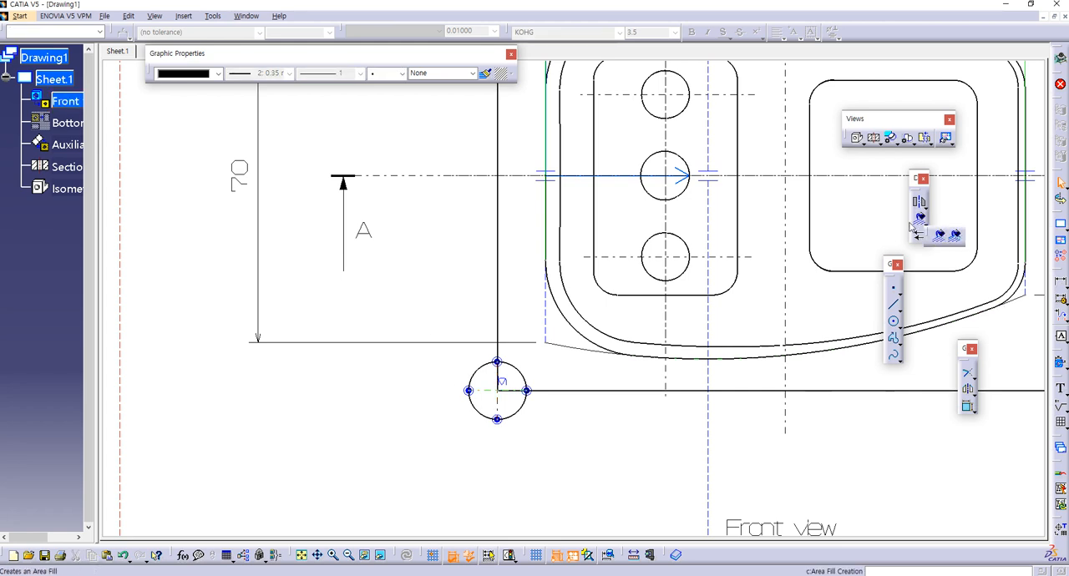
left_click(922, 217)
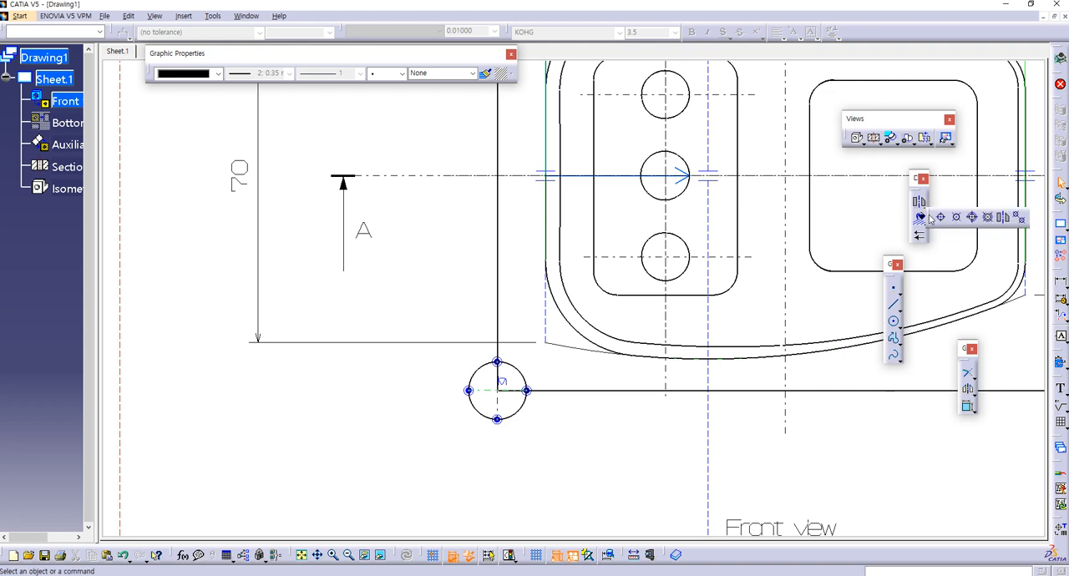
left_click(940, 217)
left_click(516, 377)
left_click(497, 406)
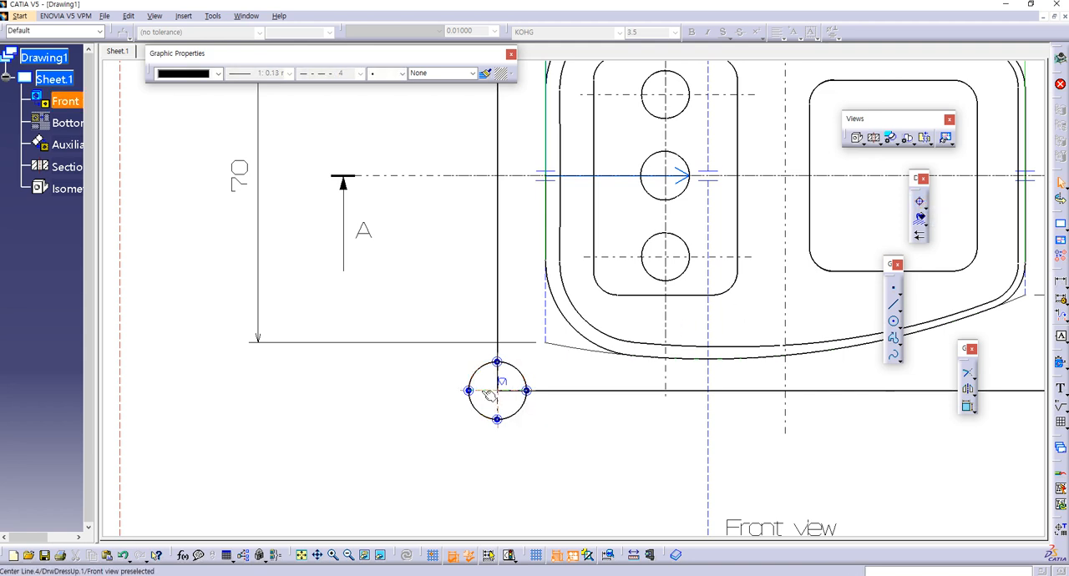
left_click_drag(449, 390, 404, 415)
left_click(642, 453)
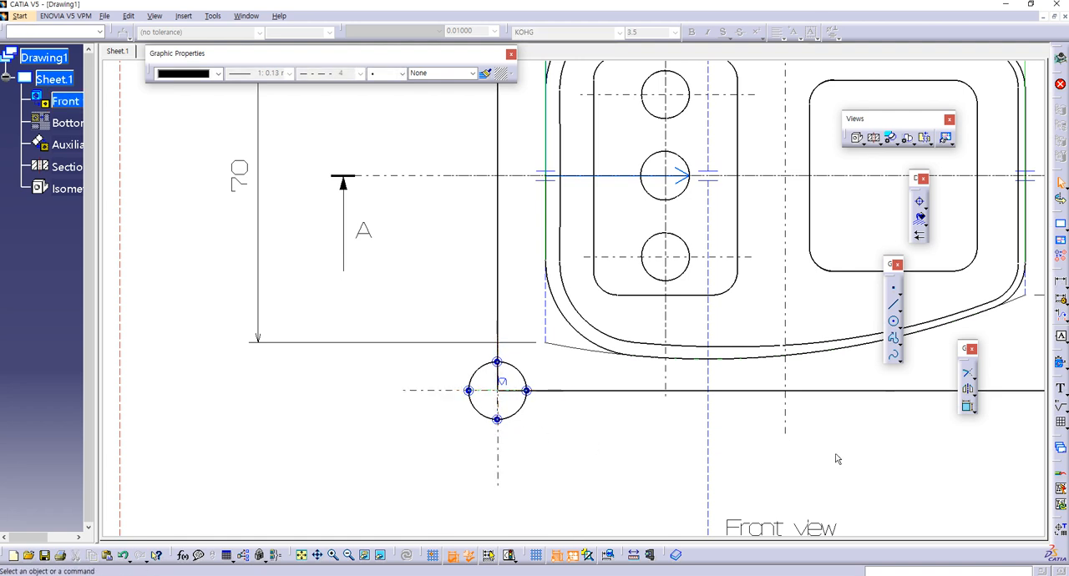
Step: Create area fills in the upper-right and lower-left quadrants of the corner circle
left_click(920, 219)
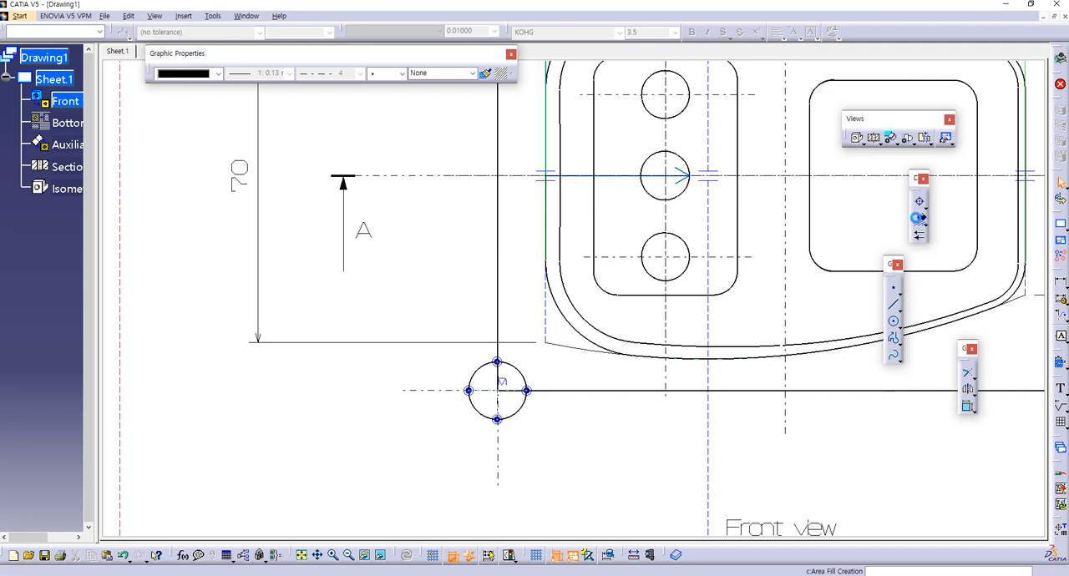
left_click(509, 386)
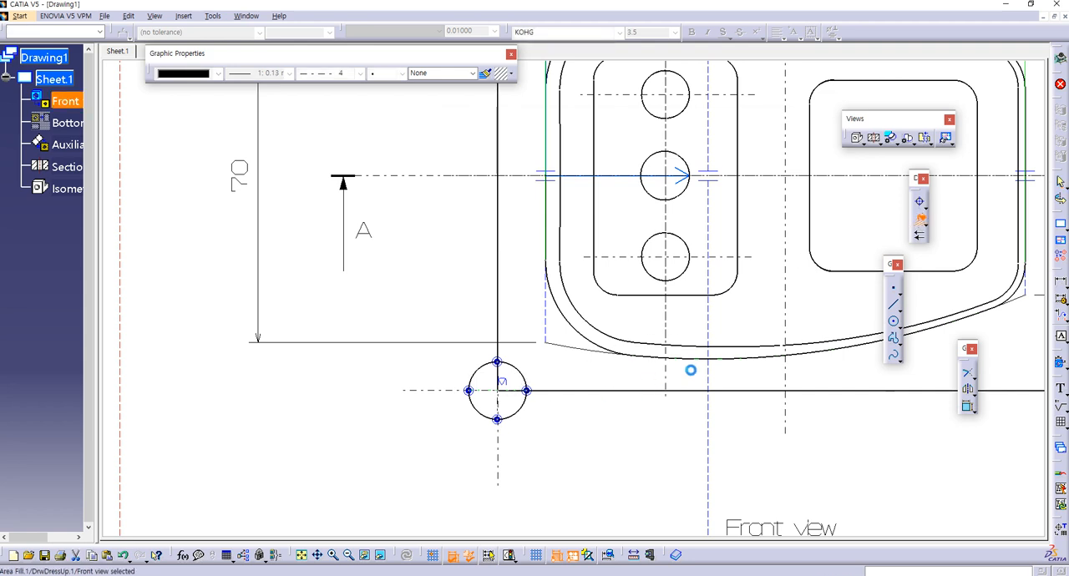
left_click(922, 219)
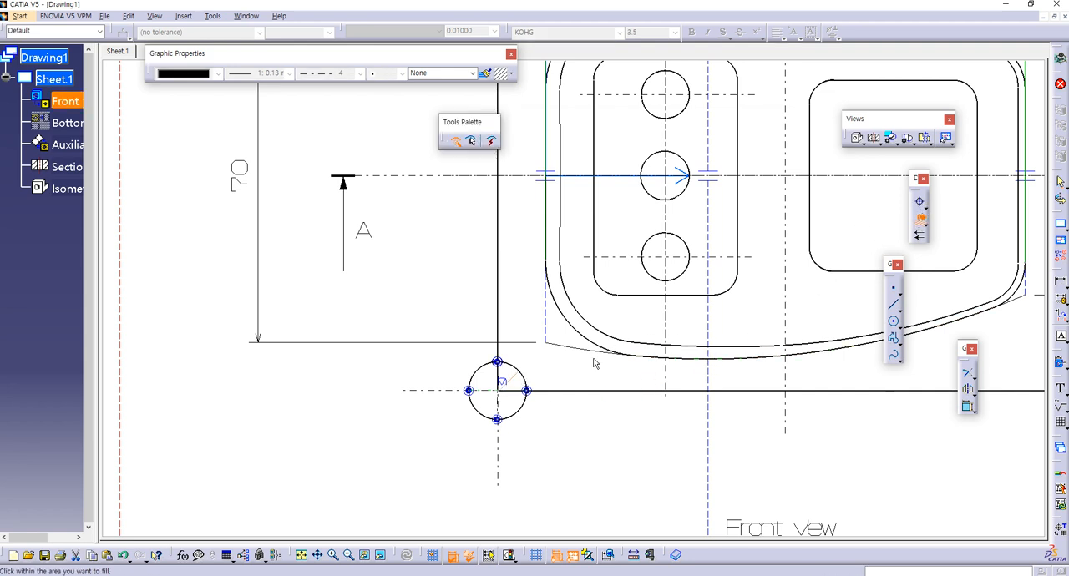
left_click(480, 406)
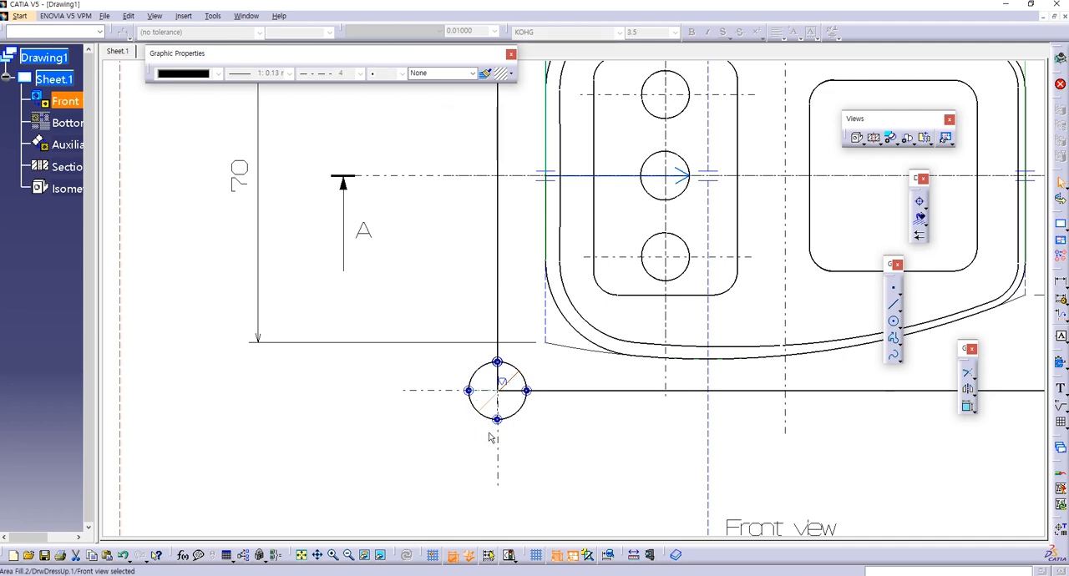
Step: Change the upper-right quadrant fill's pattern type to Coloring and choose blue
double_click(519, 382)
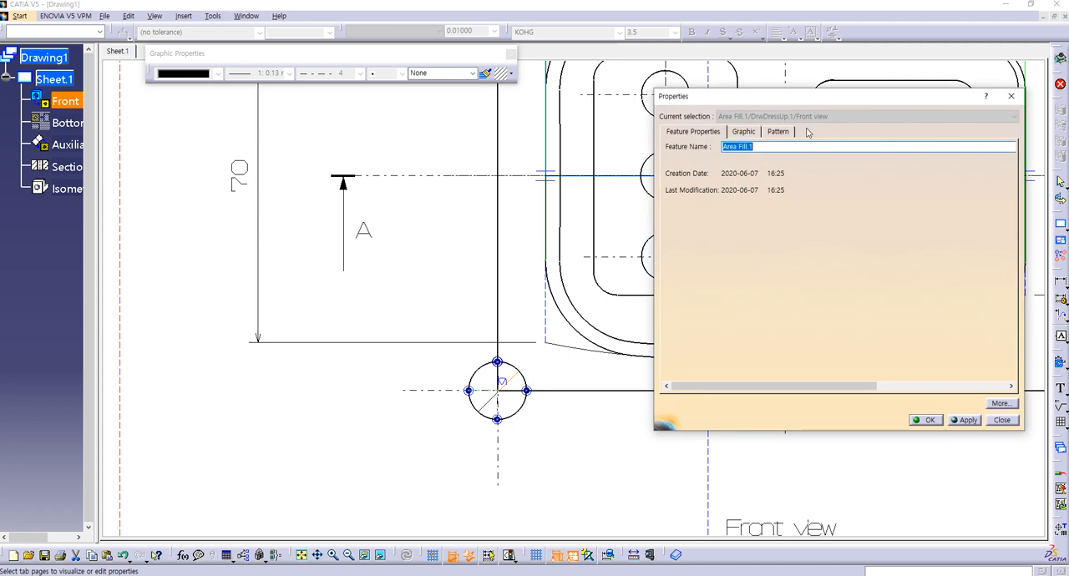
left_click(777, 132)
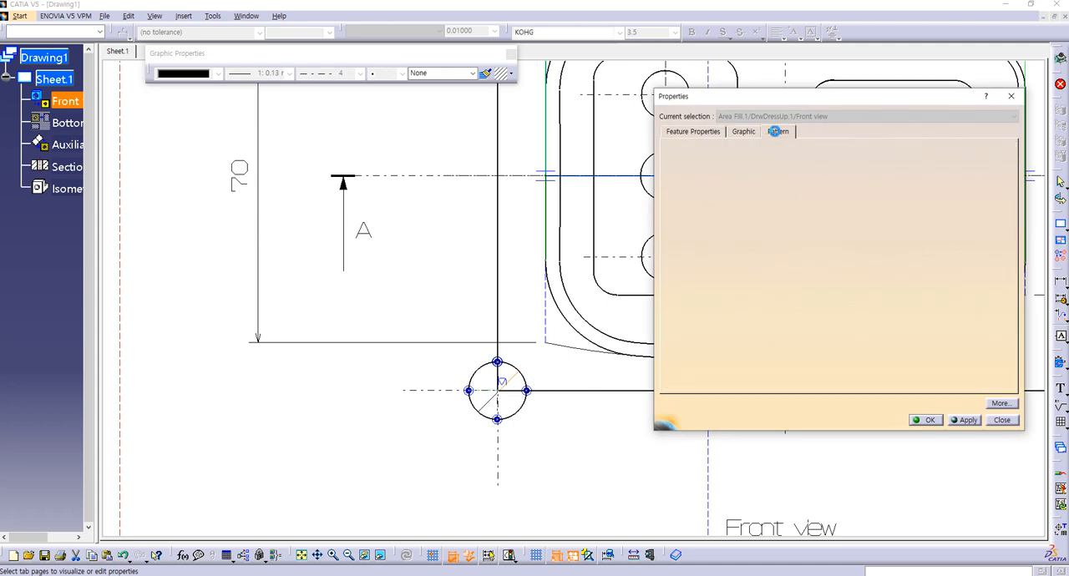
left_click(959, 156)
left_click(952, 189)
left_click(977, 157)
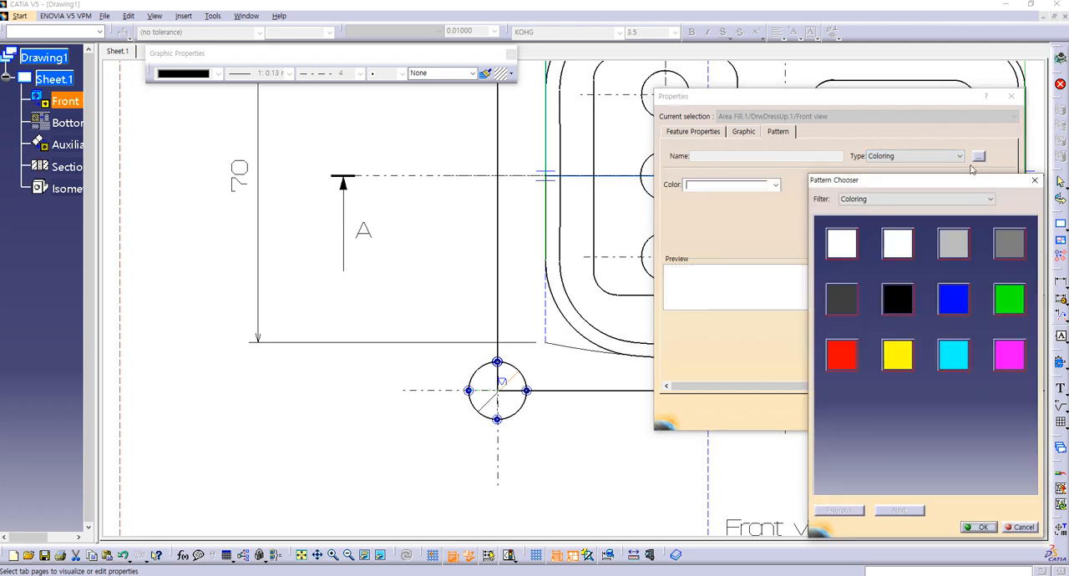
left_click(953, 298)
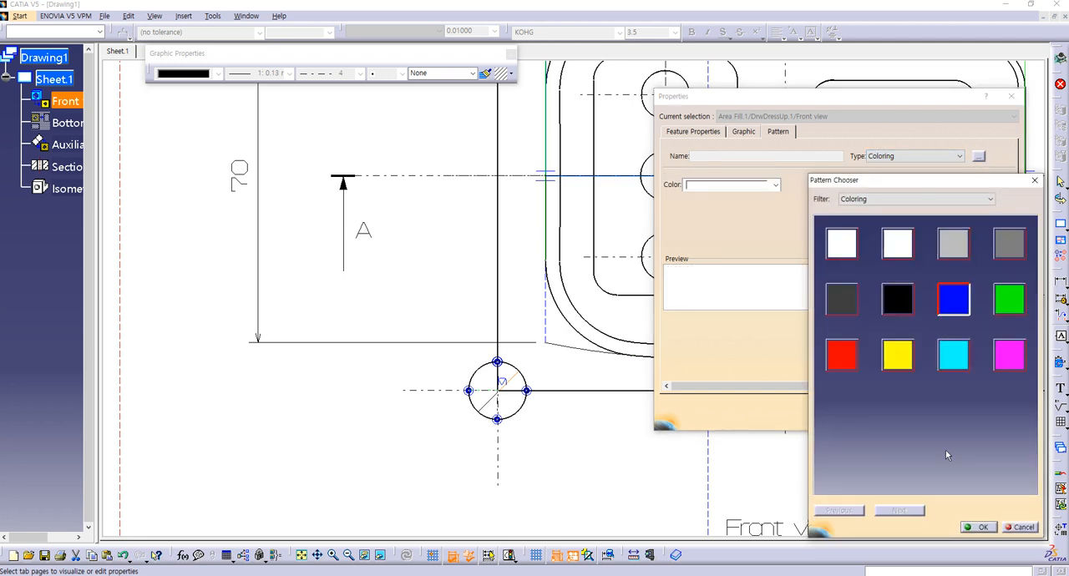
left_click(979, 528)
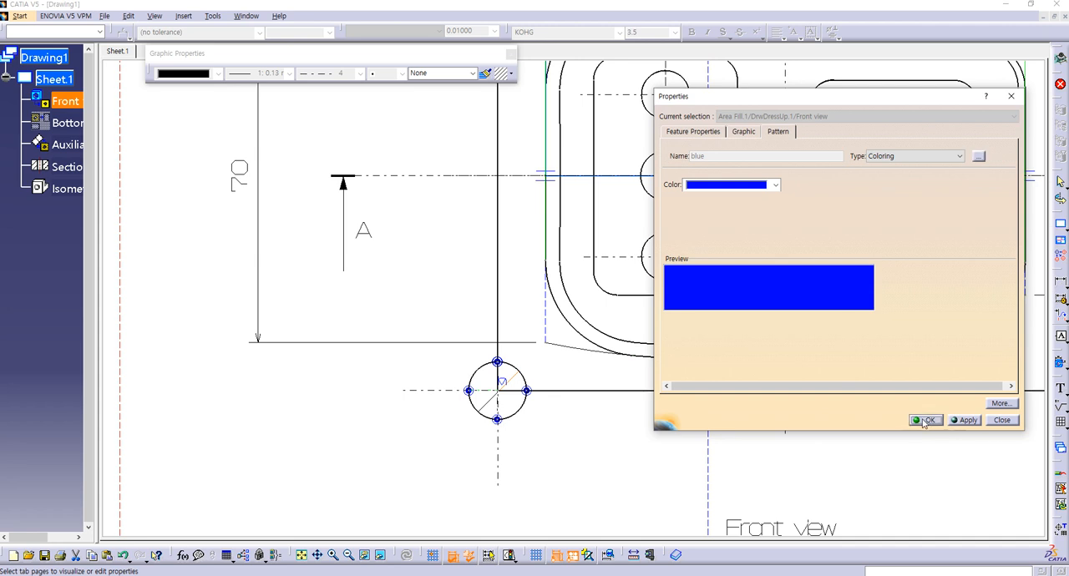
left_click(924, 420)
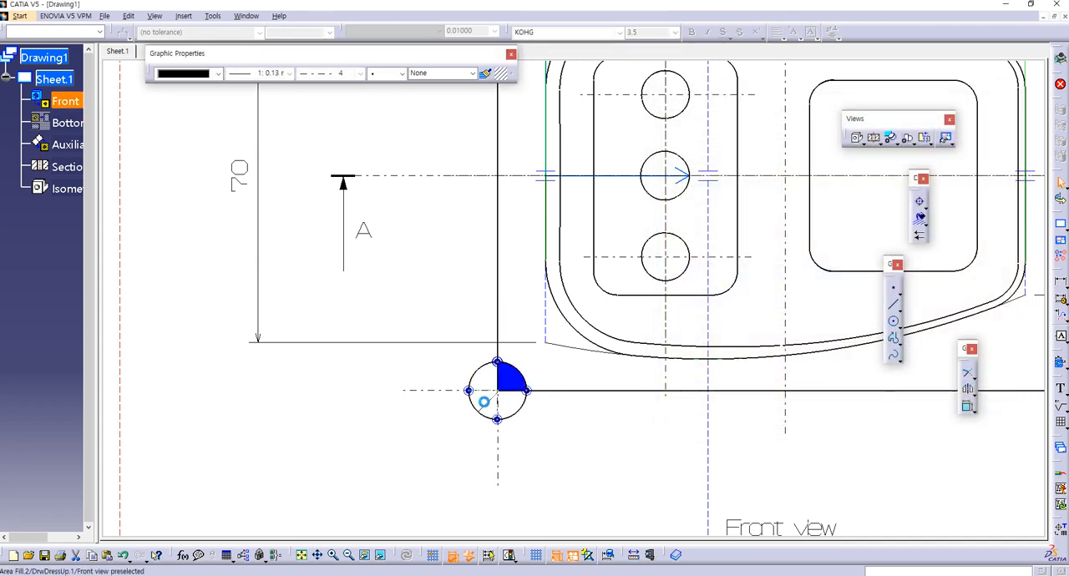
Step: Copy the blue fill format from the upper-right quadrant to the circle's lower-left quadrant fill
left_click(518, 389)
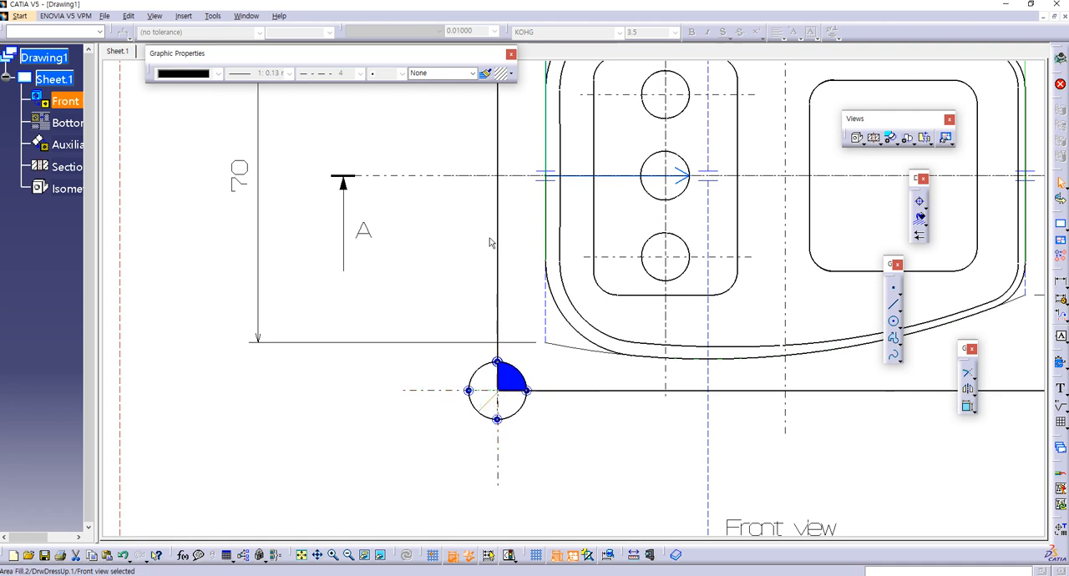
left_click(485, 76)
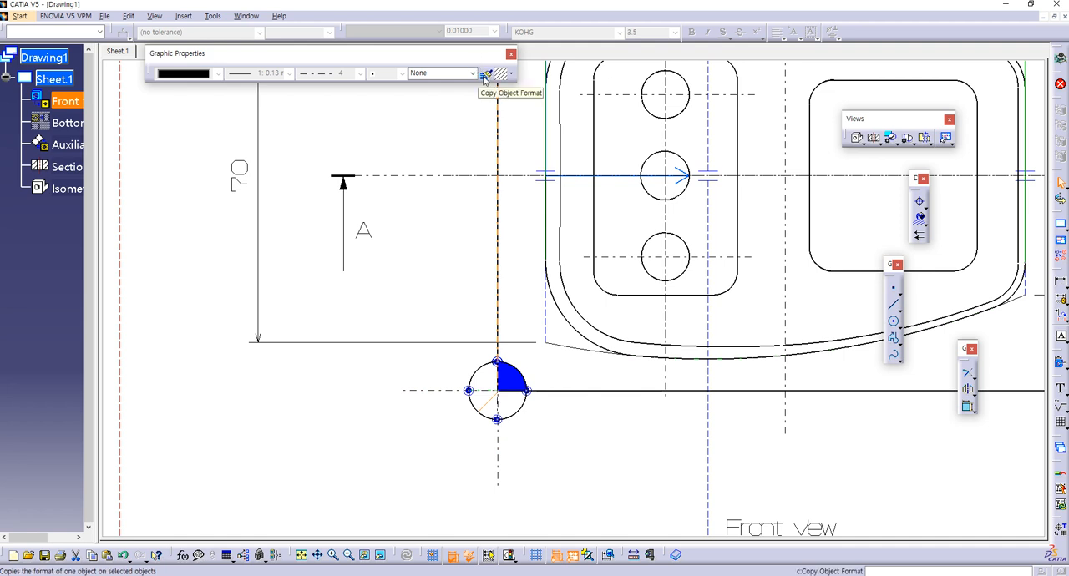
left_click(485, 76)
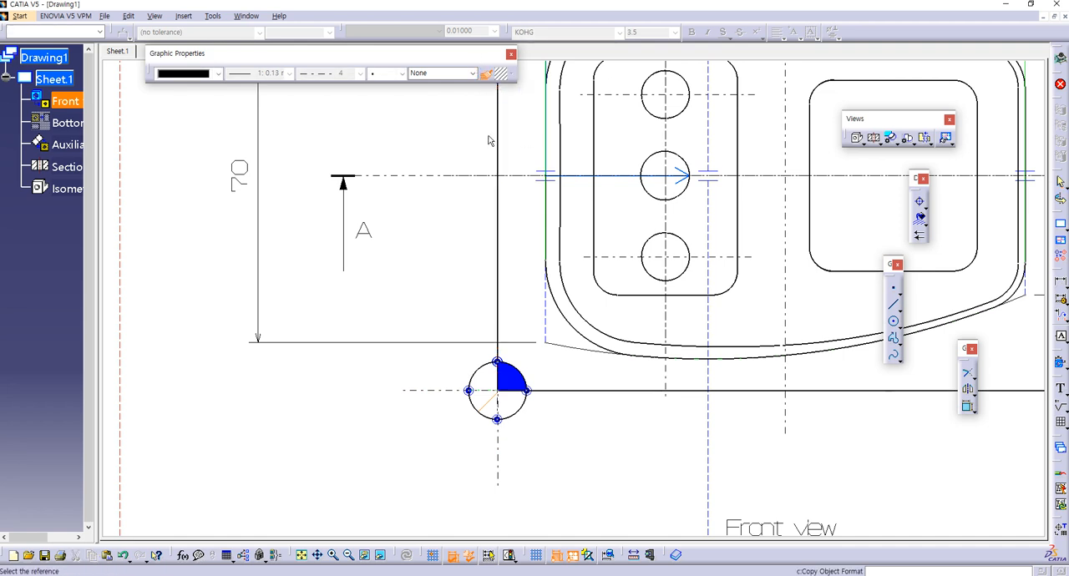
left_click(512, 379)
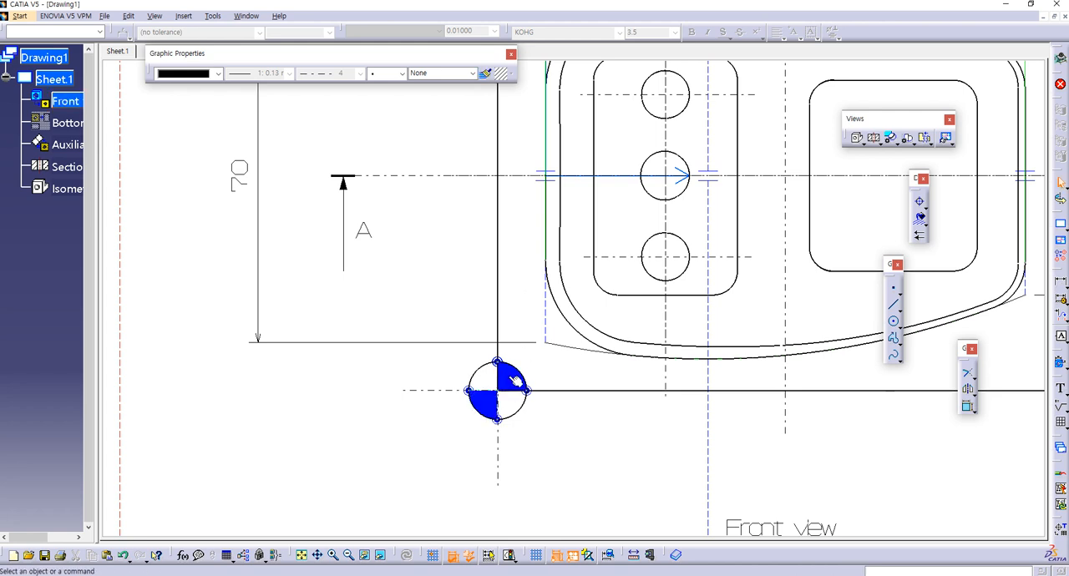
mouse_move(603, 373)
middle_mouse_down()
mouse_move(591, 365)
mouse_move(415, 394)
mouse_move(482, 418)
middle_mouse_up()
mouse_move(531, 366)
middle_mouse_down()
mouse_move(513, 396)
mouse_move(496, 294)
middle_mouse_up()
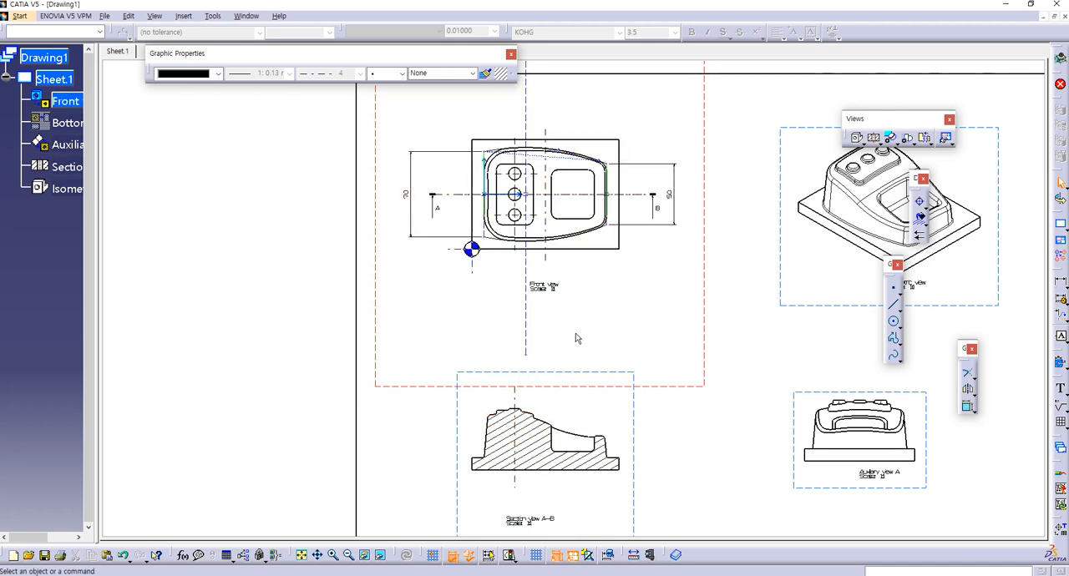
Step: Activate section view A-B and duplicate the geometry of the sloping top edge and the right wall's top edge
mouse_move(573, 346)
middle_mouse_down()
mouse_move(581, 320)
mouse_move(565, 241)
mouse_move(567, 309)
mouse_move(529, 357)
mouse_move(593, 356)
mouse_move(585, 217)
middle_mouse_up()
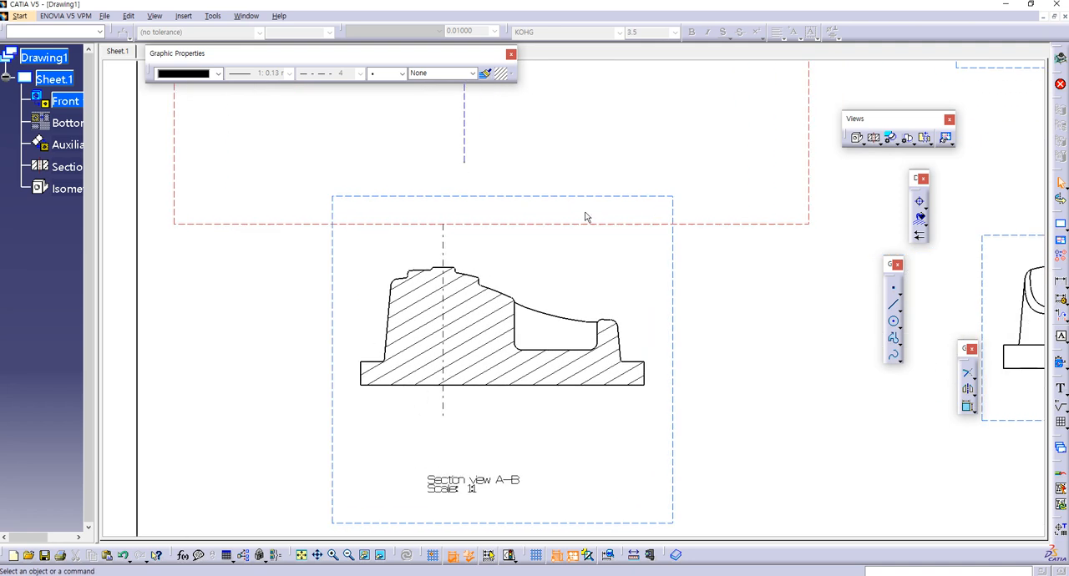
double_click(509, 196)
mouse_move(486, 263)
middle_mouse_down()
mouse_move(556, 240)
mouse_move(559, 191)
middle_mouse_up()
middle_click_drag(483, 234, 513, 338)
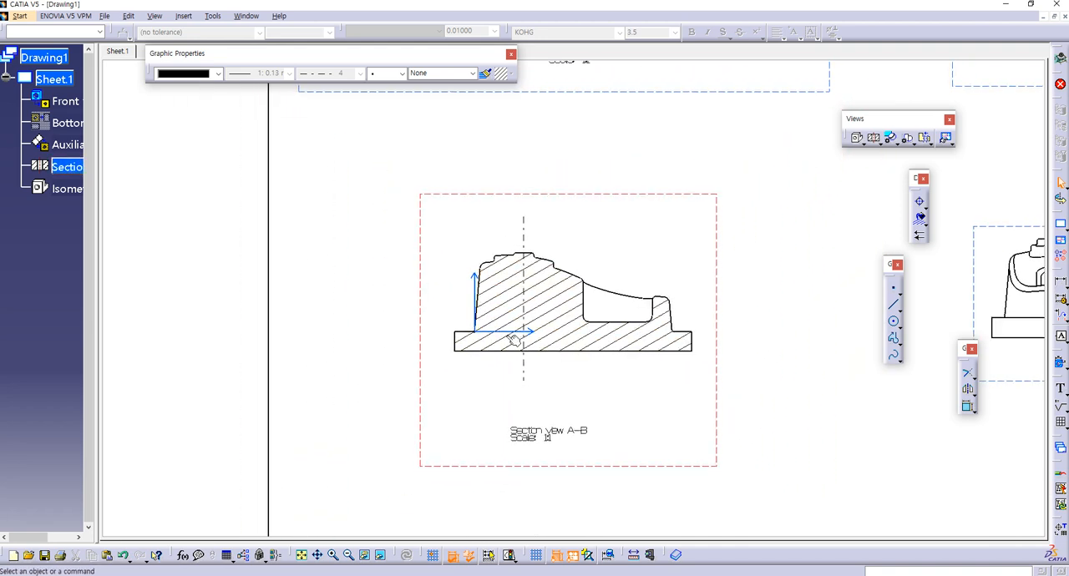
mouse_move(604, 260)
middle_mouse_down()
mouse_move(601, 289)
mouse_move(625, 253)
mouse_move(367, 336)
middle_mouse_up()
left_click(382, 314)
mouse_move(697, 360)
middle_mouse_down()
mouse_move(688, 358)
mouse_move(673, 246)
mouse_move(579, 208)
mouse_move(589, 289)
middle_mouse_up()
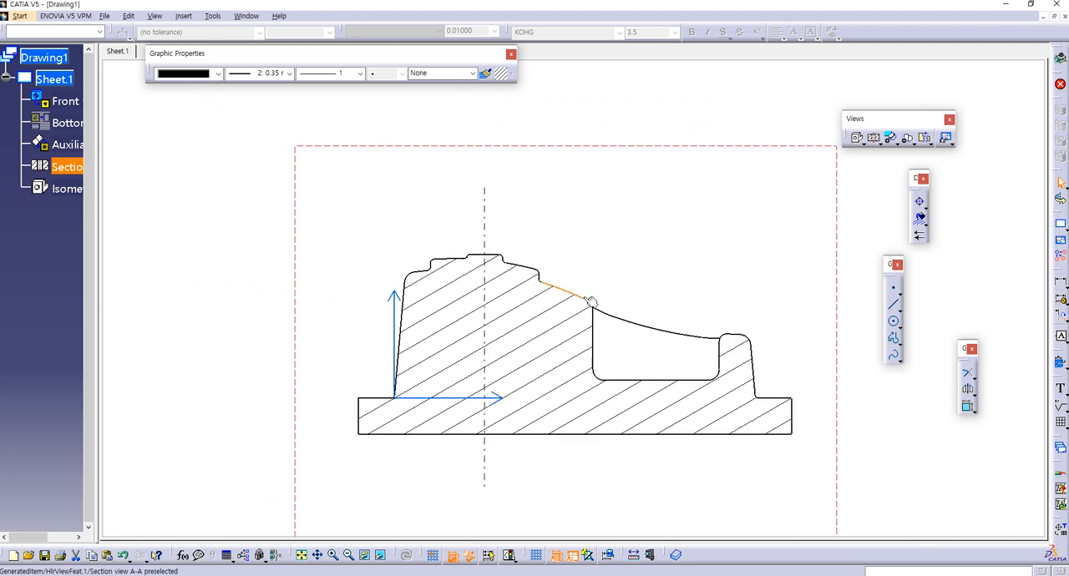
left_click(741, 340)
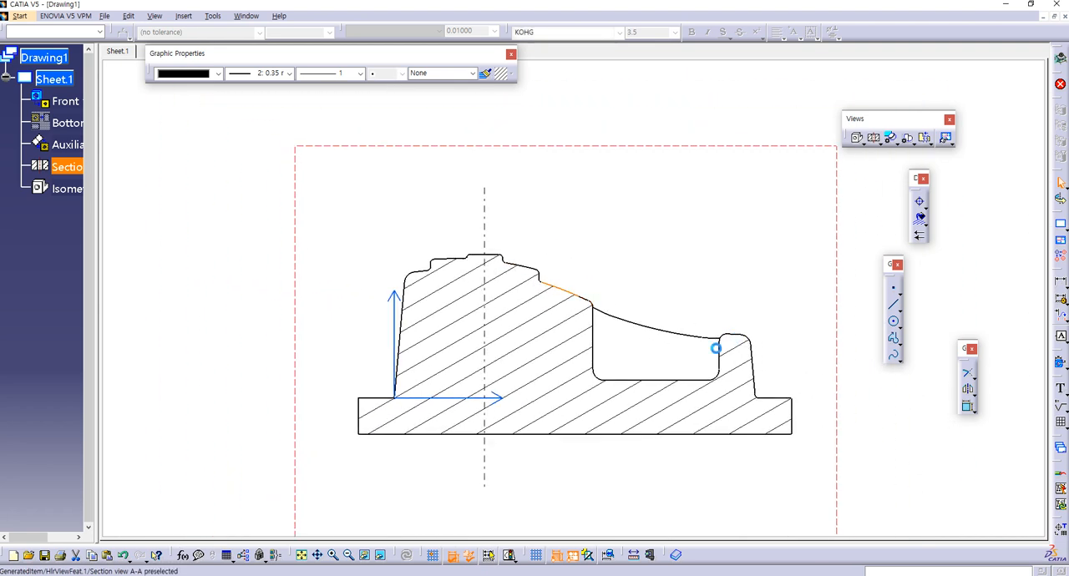
right_click(561, 290)
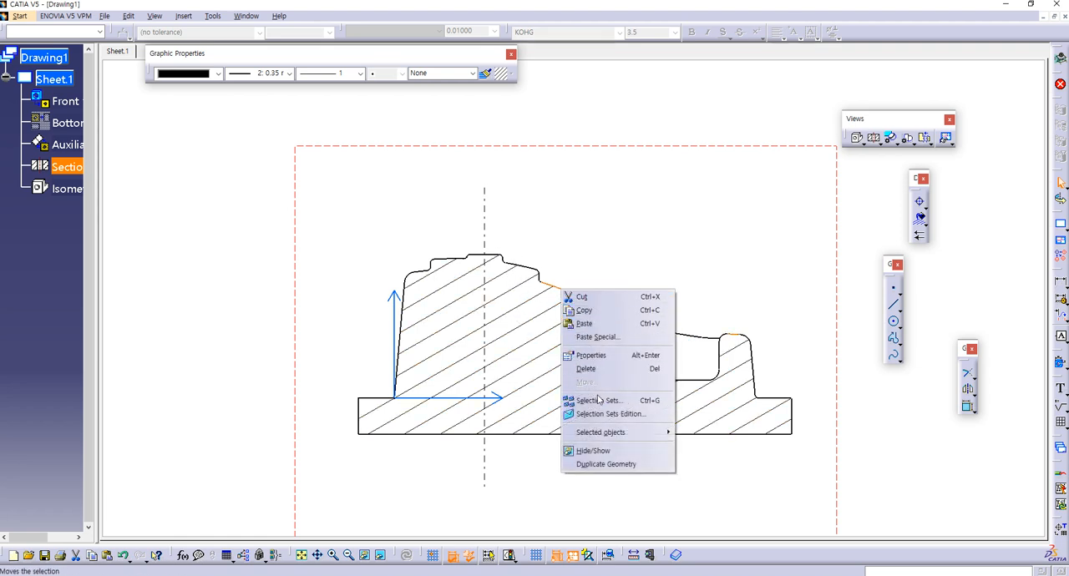
left_click(592, 462)
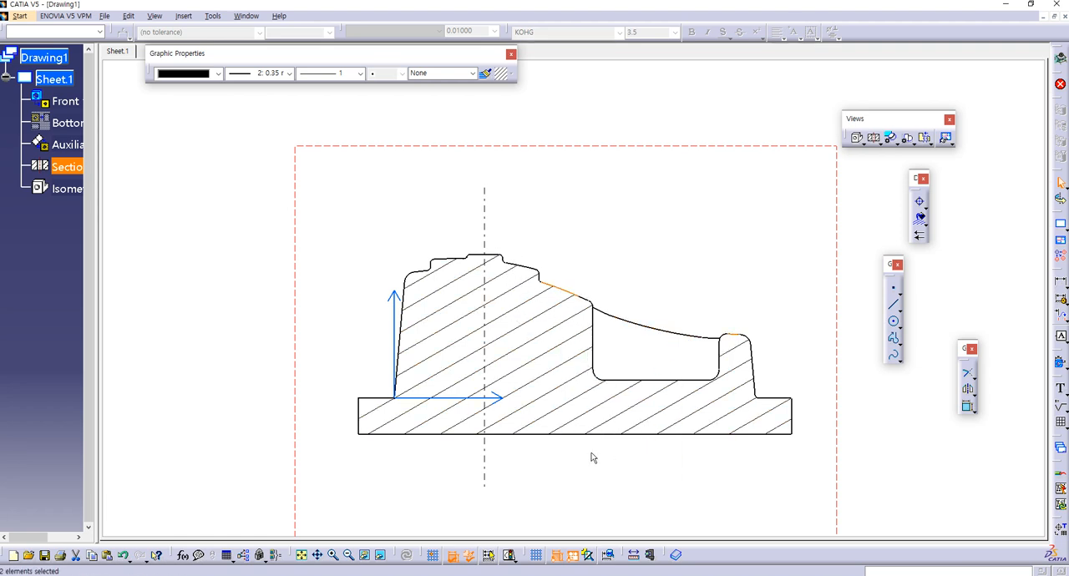
left_click(967, 373)
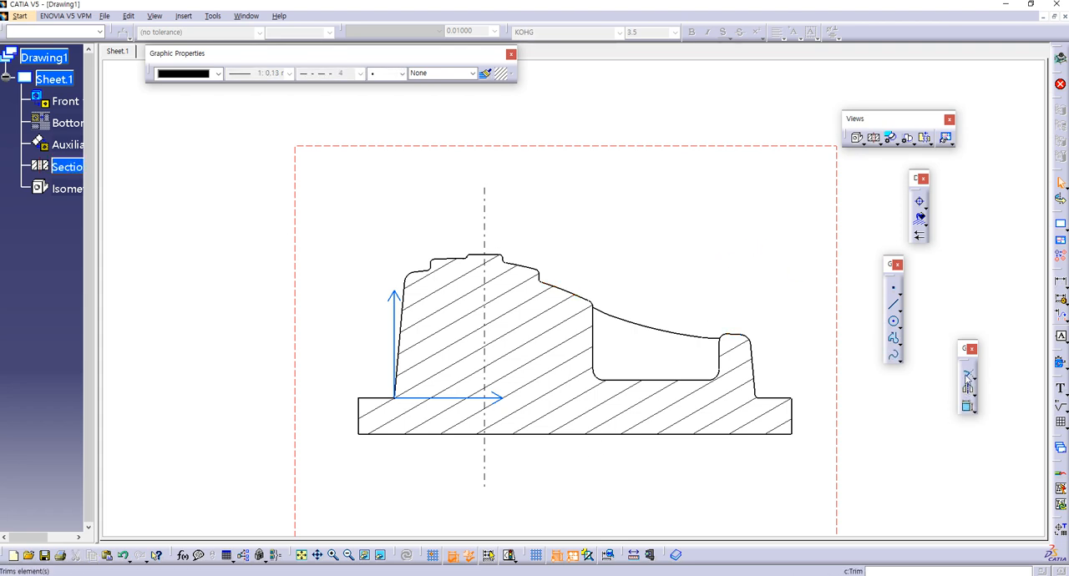
left_click(559, 289)
mouse_move(566, 290)
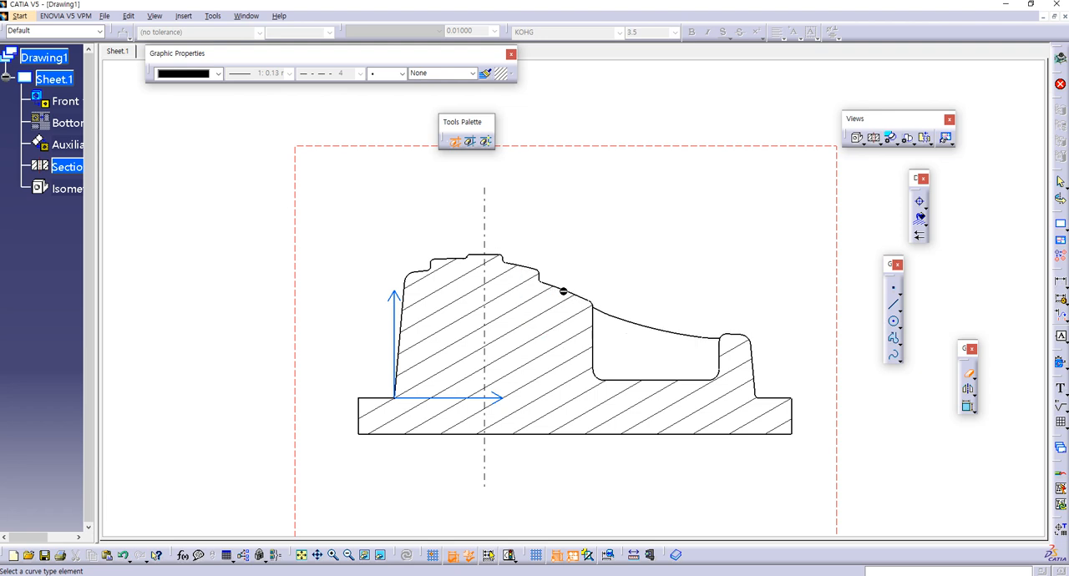
key("Escape")
left_click(574, 294)
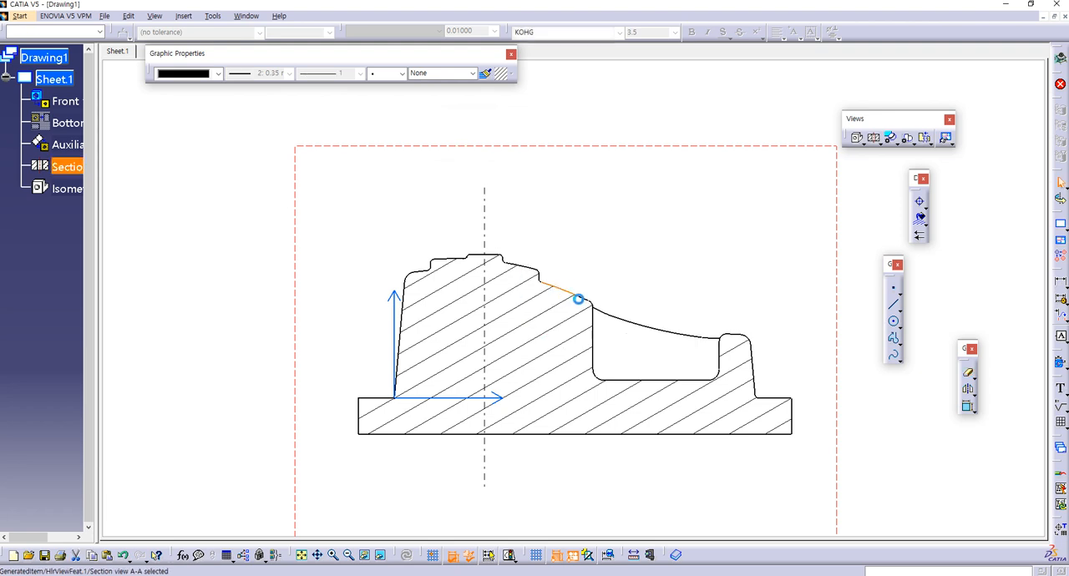
left_click(969, 373)
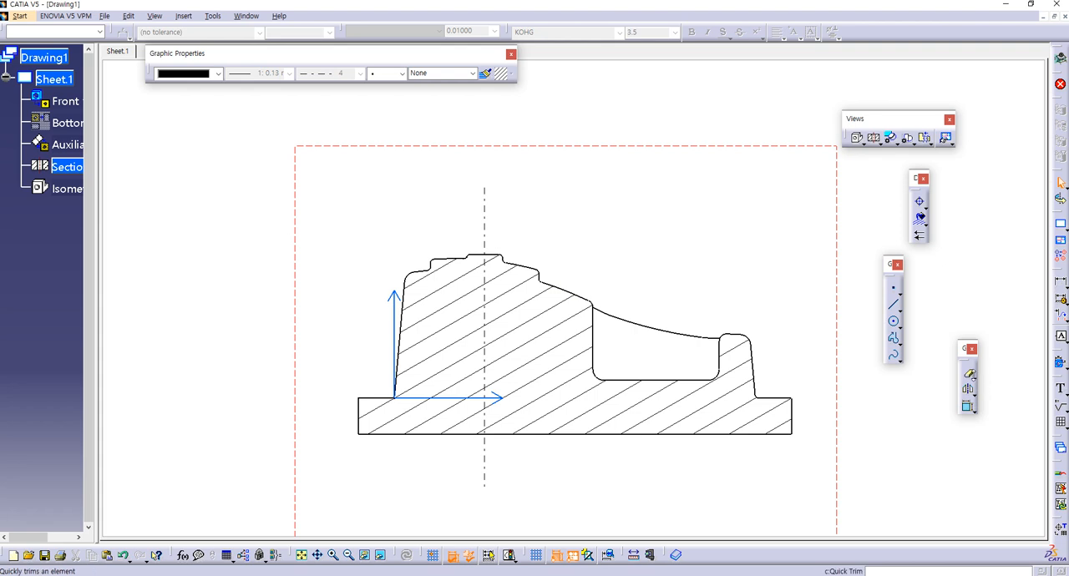
left_click(975, 379)
left_click(996, 390)
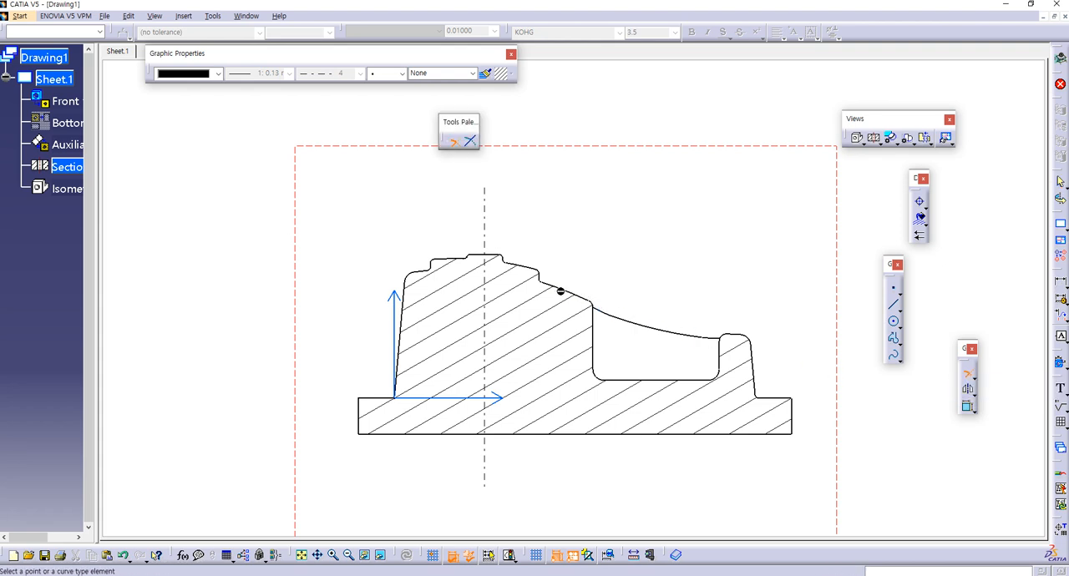
key("Escape")
Step: Duplicate the sloping top edge in section view A-B and extend the copied arc left, well beyond the part's outline
right_click(561, 290)
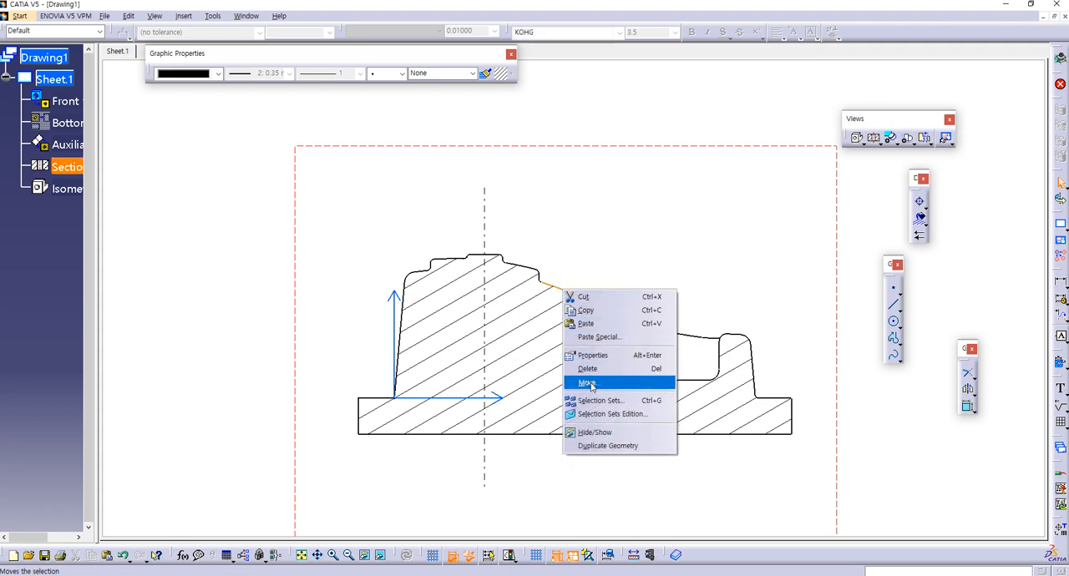
left_click(595, 432)
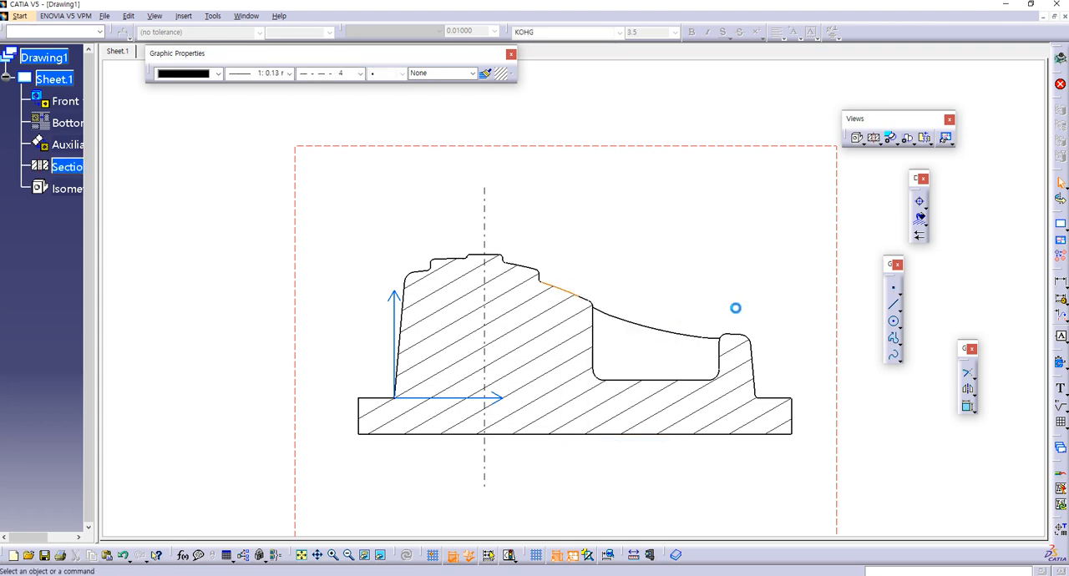
left_click(969, 374)
left_click(567, 293)
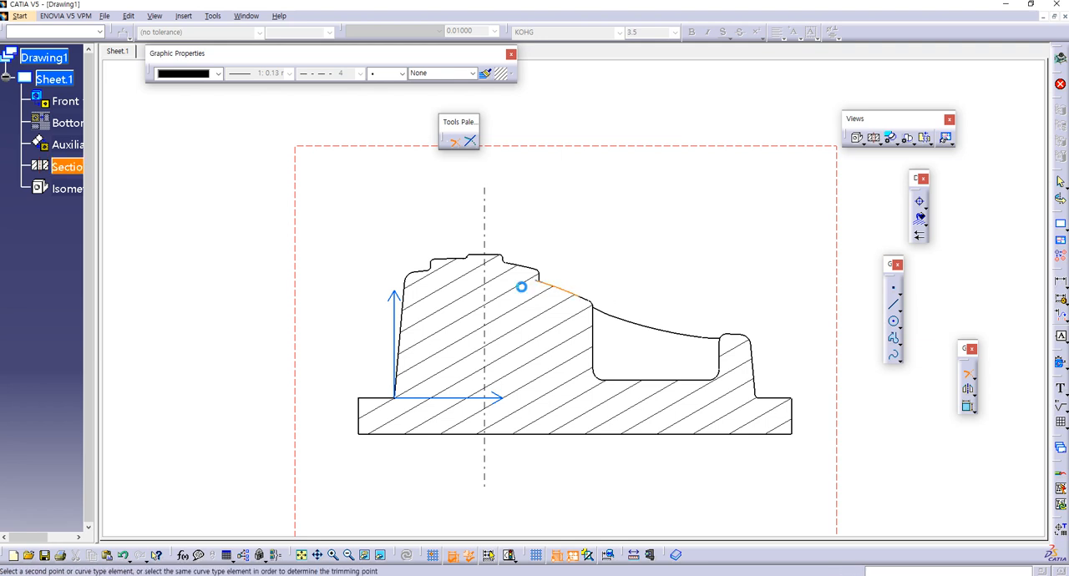
left_click(302, 302)
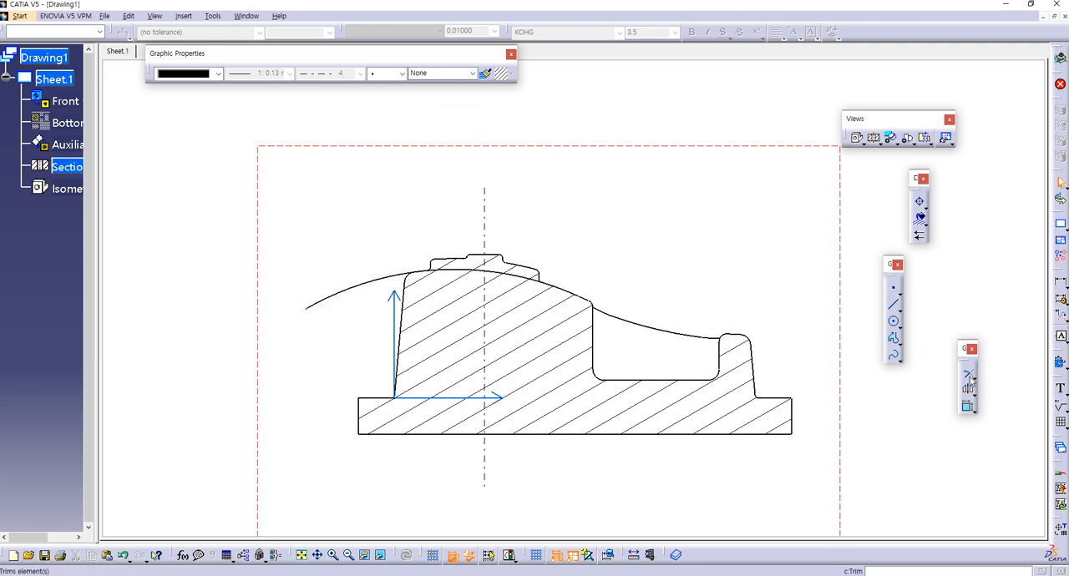
Step: Duplicate the short arc beside the pocket's upper-left corner and extend the copy right, beyond the base's right end
right_click(590, 304)
left_click(639, 456)
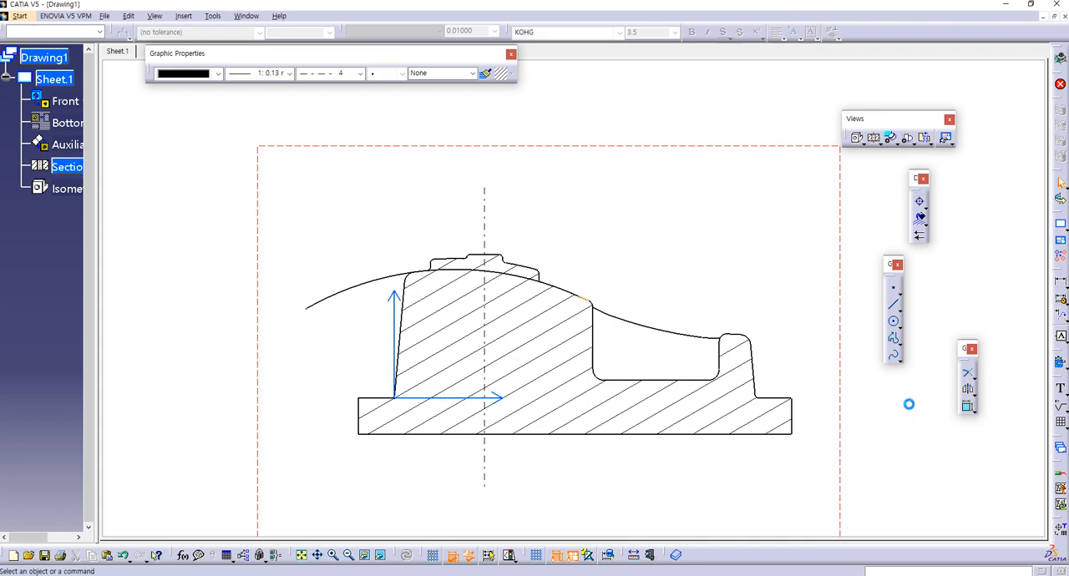
left_click(967, 373)
left_click(590, 303)
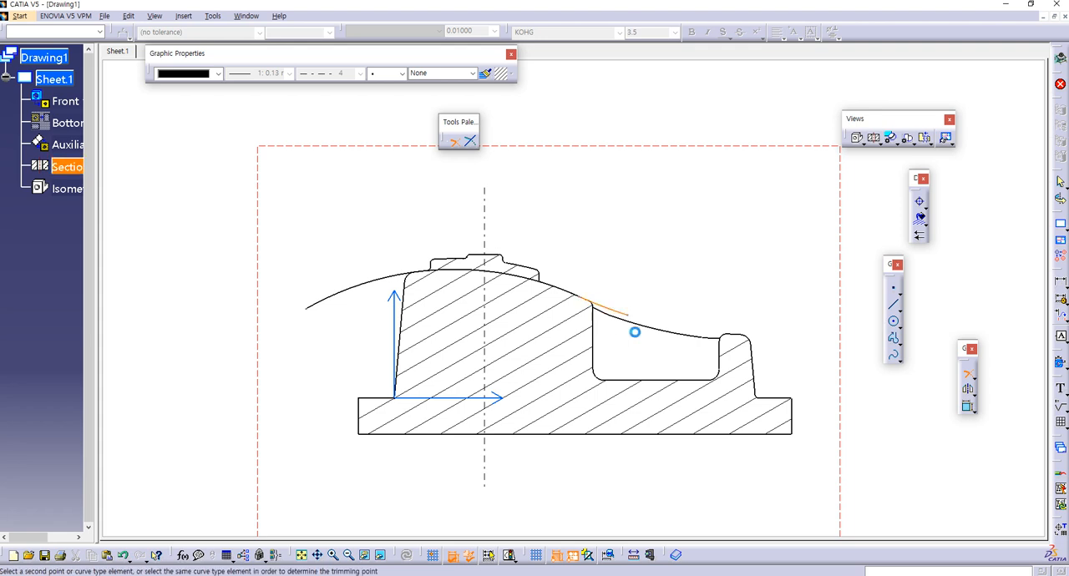
left_click(845, 348)
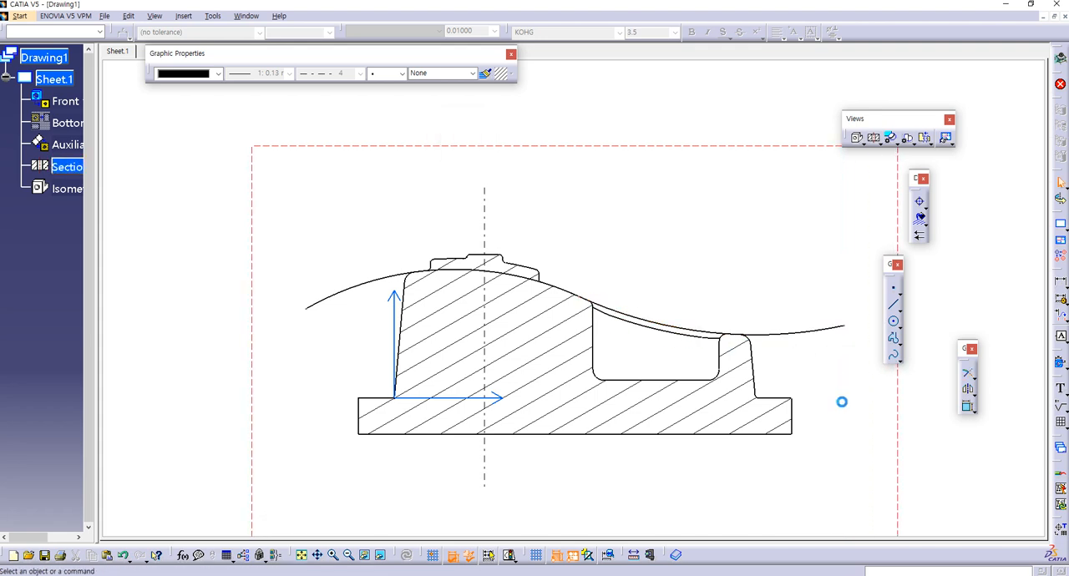
Step: Set both extended arcs to line thickness 0.13 mm and line type 5
left_click(790, 334)
left_click(380, 282, "ctrl")
left_click(289, 73)
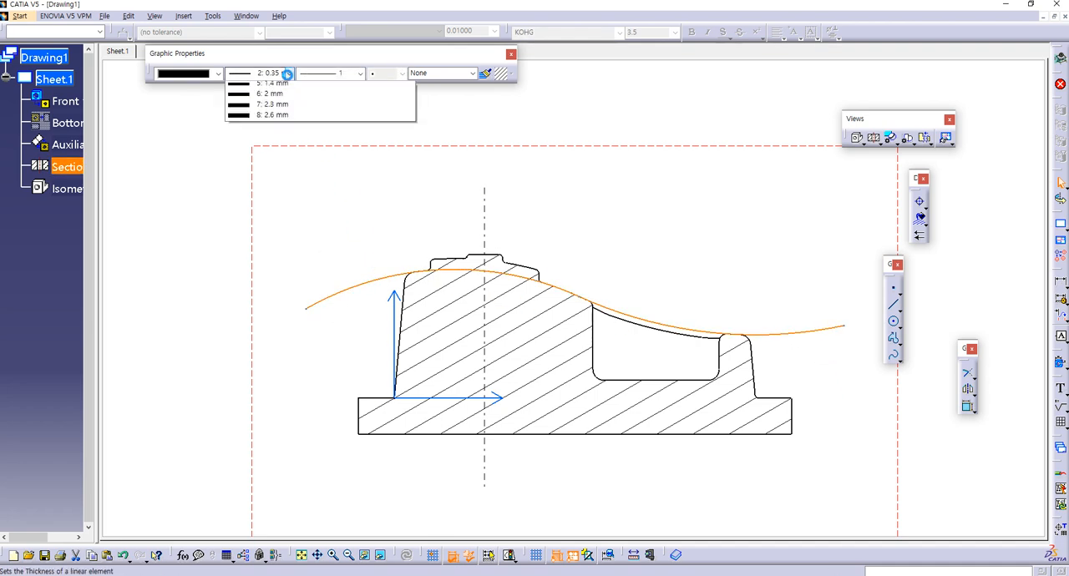
left_click(234, 87)
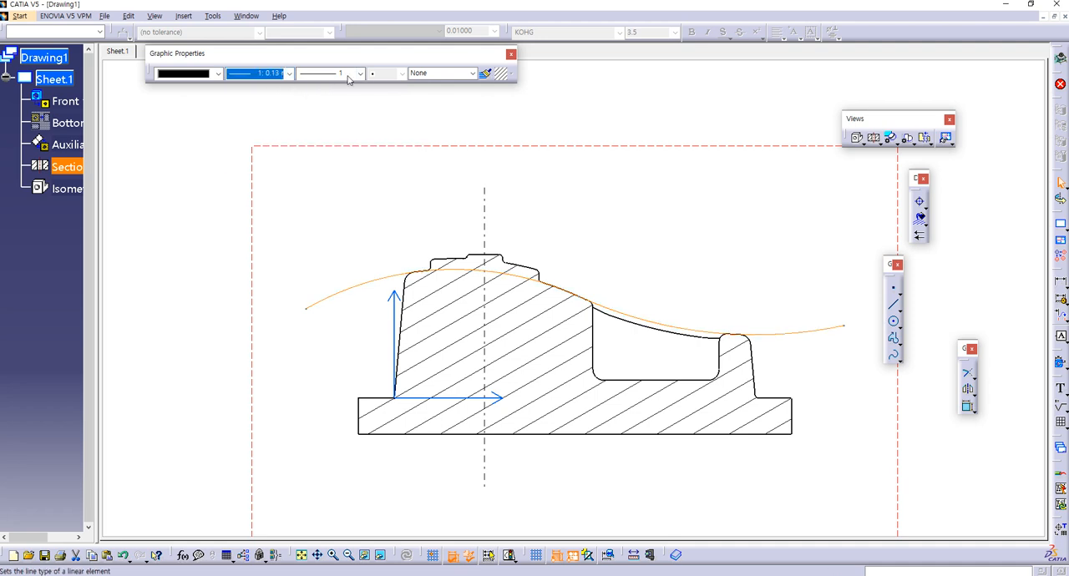
left_click(360, 74)
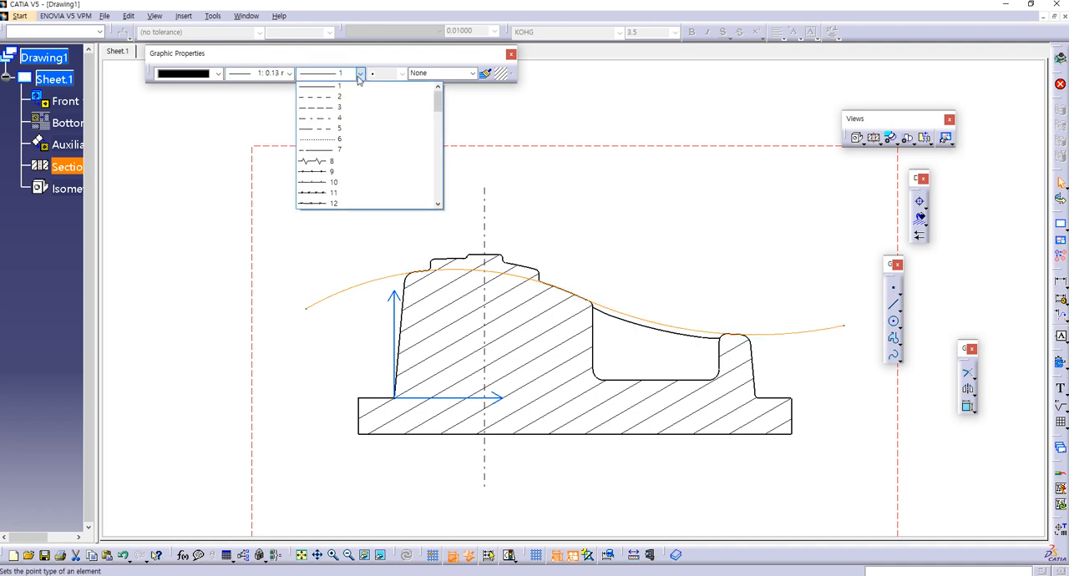
left_click(326, 132)
left_click(354, 203)
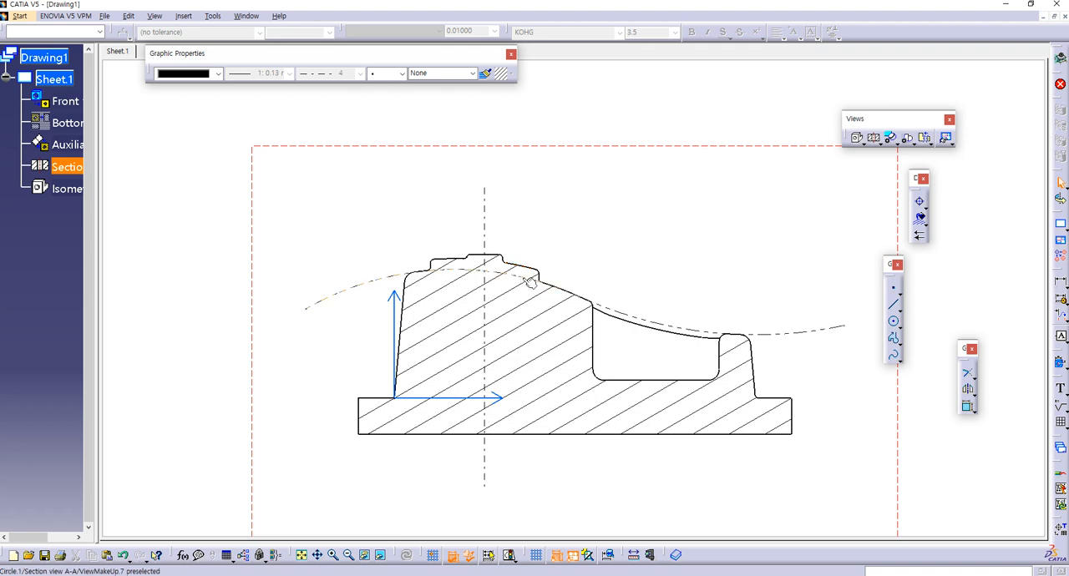
left_click(1061, 284)
left_click(524, 269)
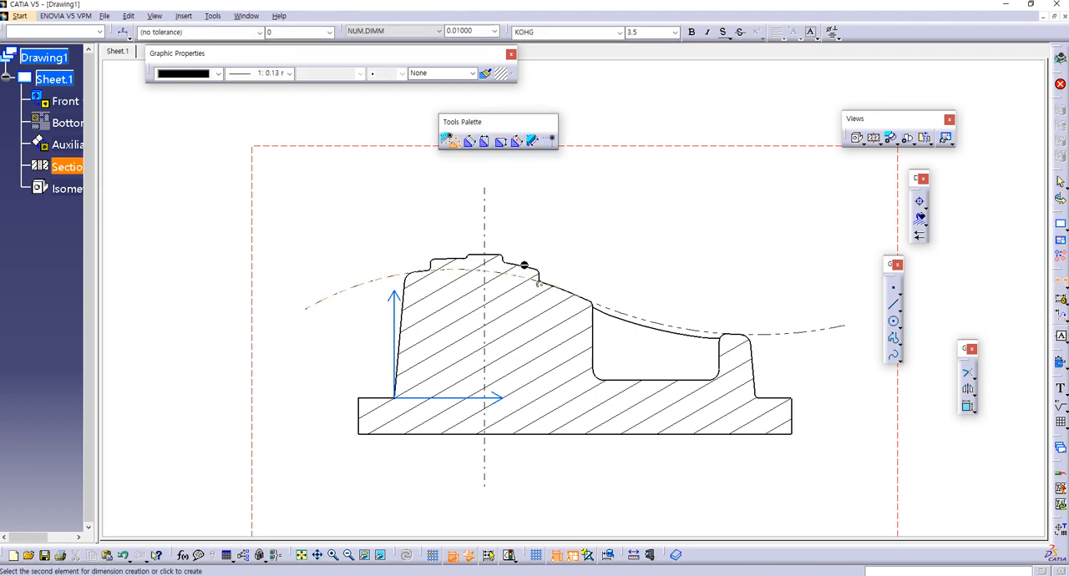
left_click(542, 280)
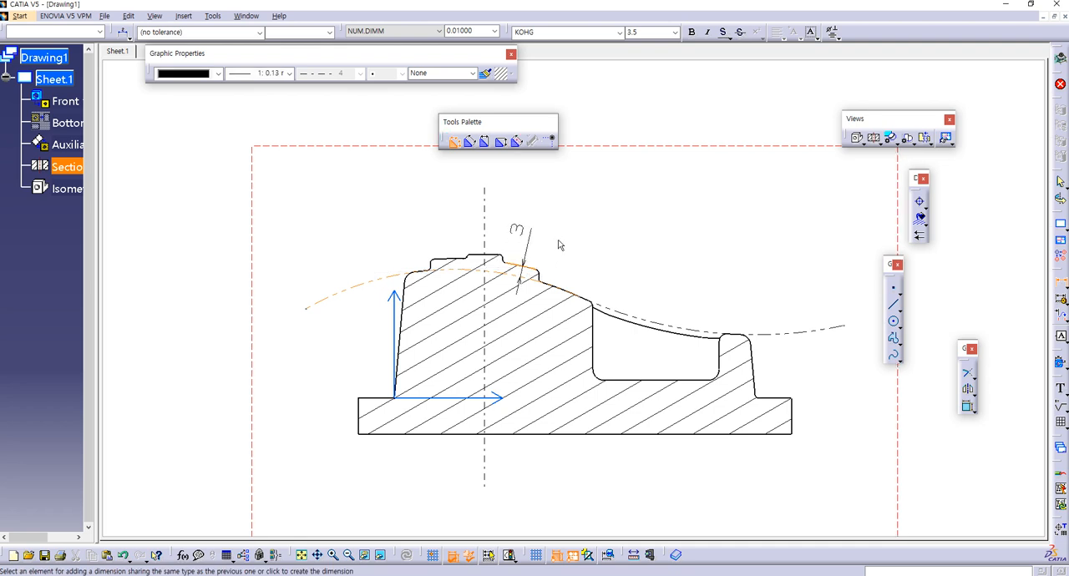
key("Escape")
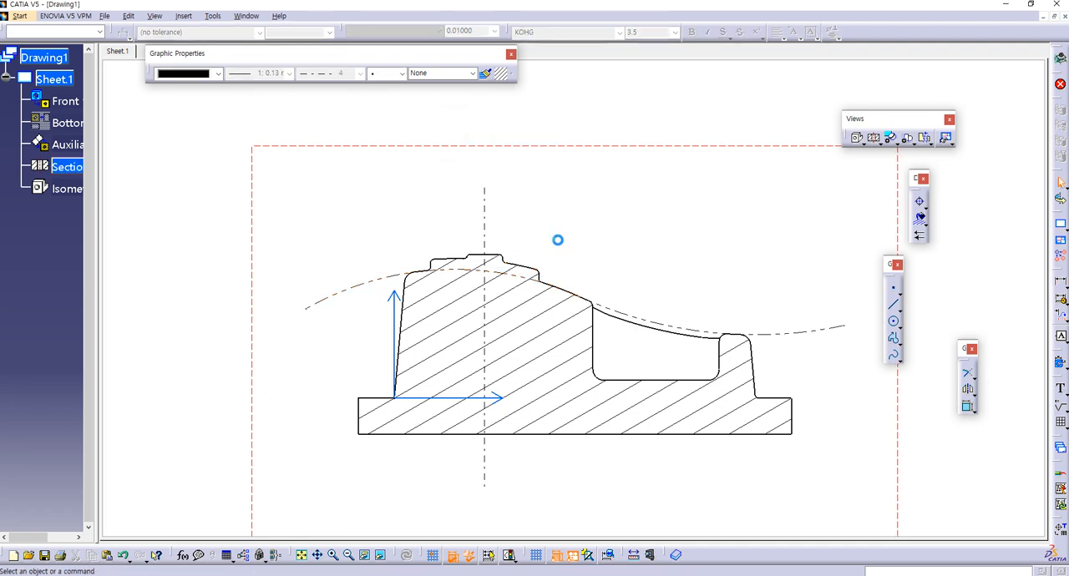
Step: Duplicate the raised step's top edge right of the vertical centre line and extend the copied arc left beyond the outline
left_click(521, 266)
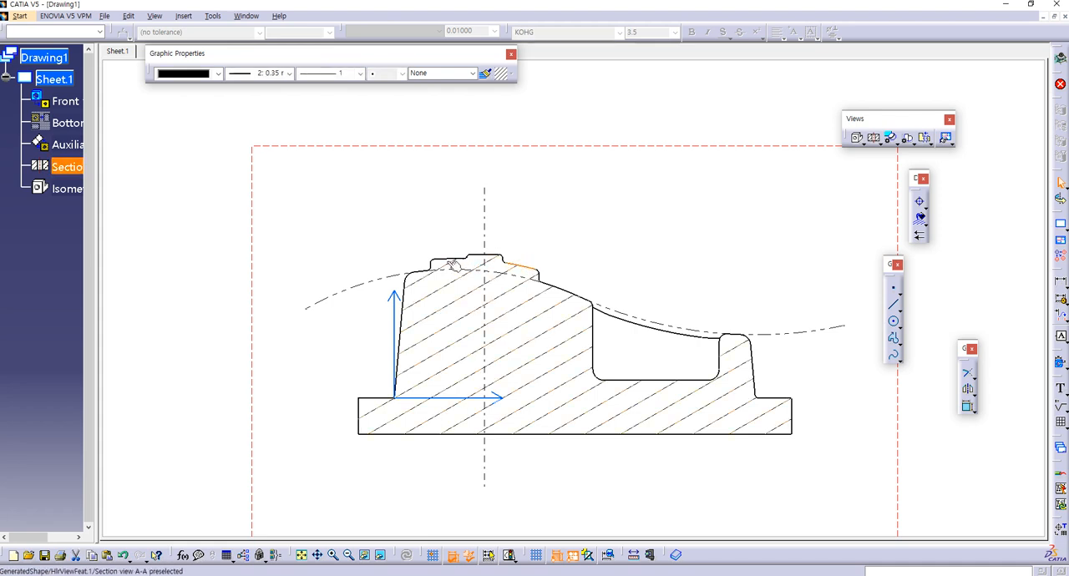
right_click(533, 275)
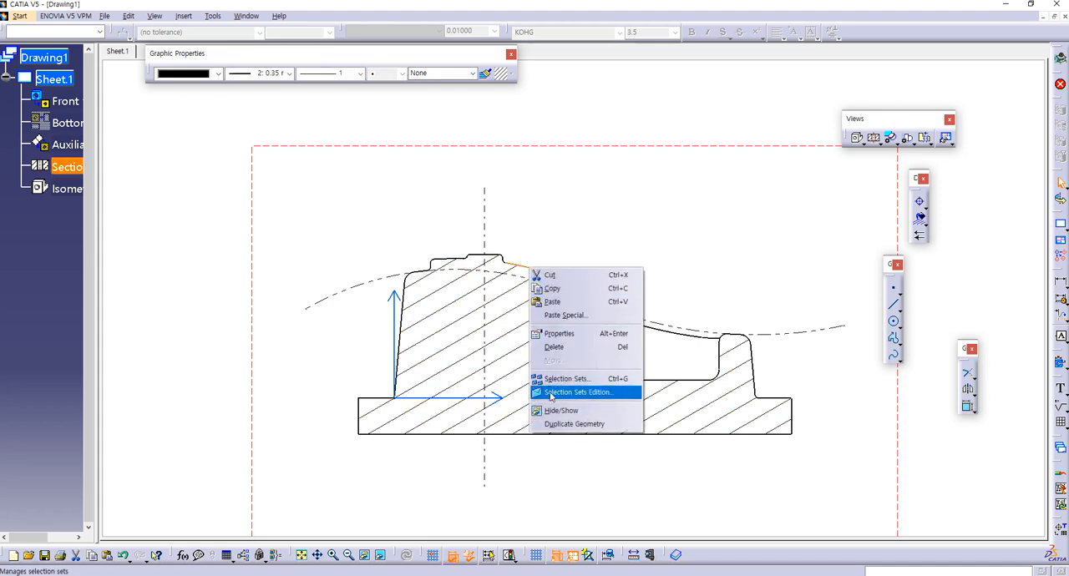
left_click(547, 422)
left_click(941, 430)
left_click(968, 374)
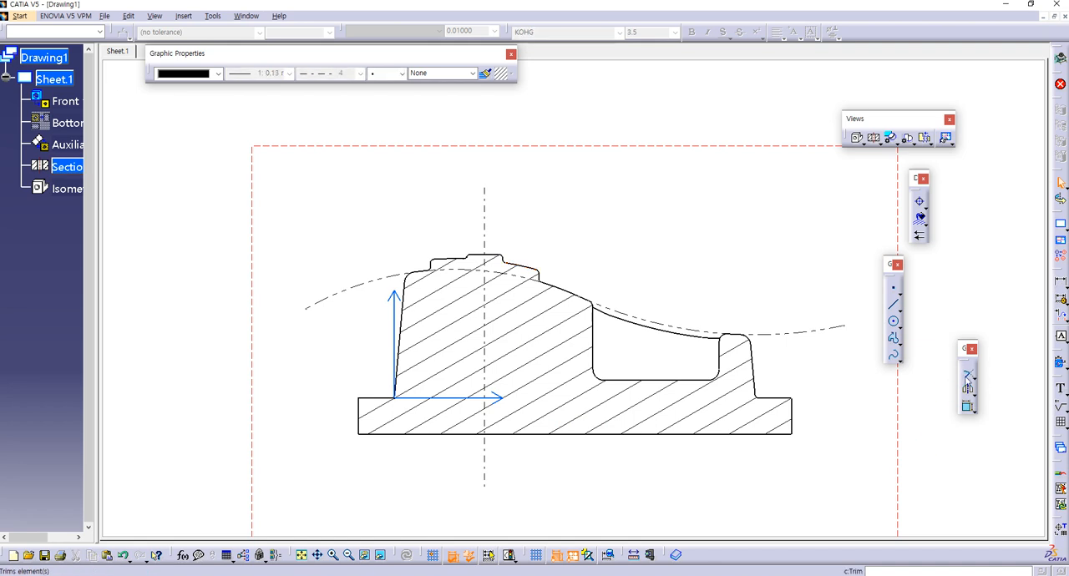
left_click(375, 279)
left_click(302, 301)
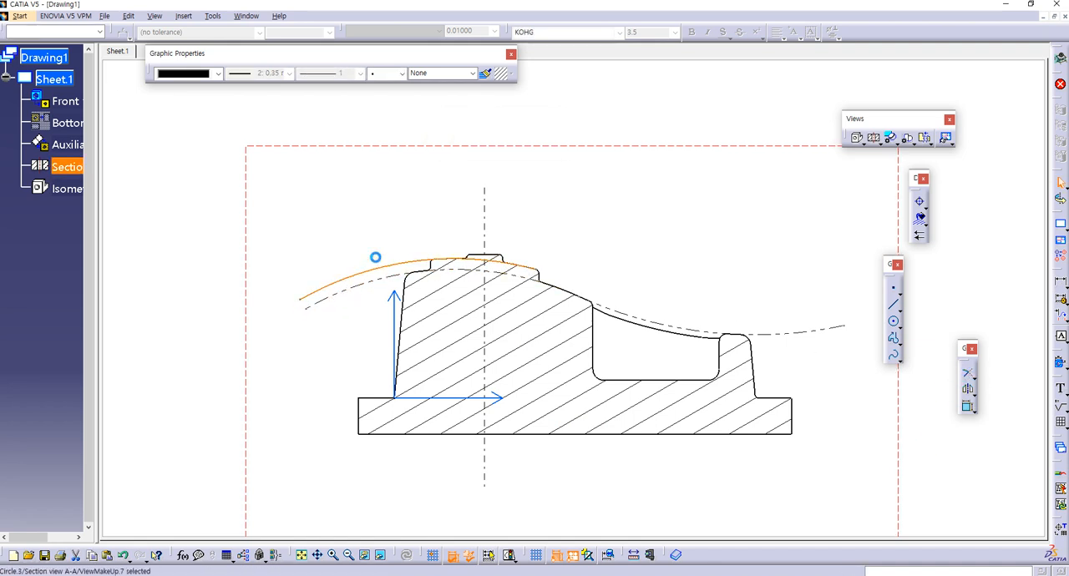
Step: Copy the lower arc's line format to the upper arc and extend the upper arc's right end past the raised step
left_click(486, 73)
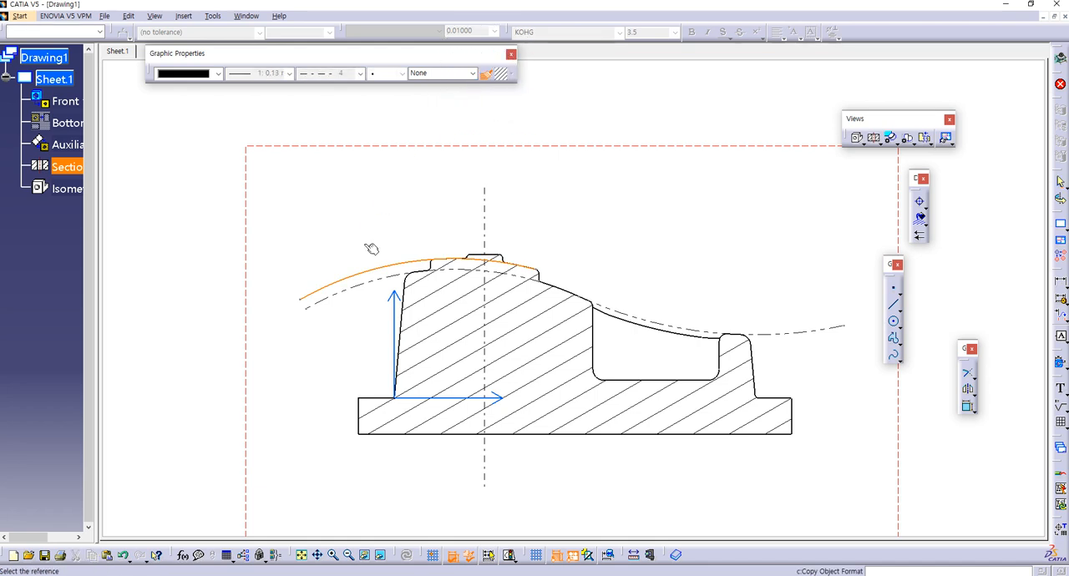
left_click(370, 286)
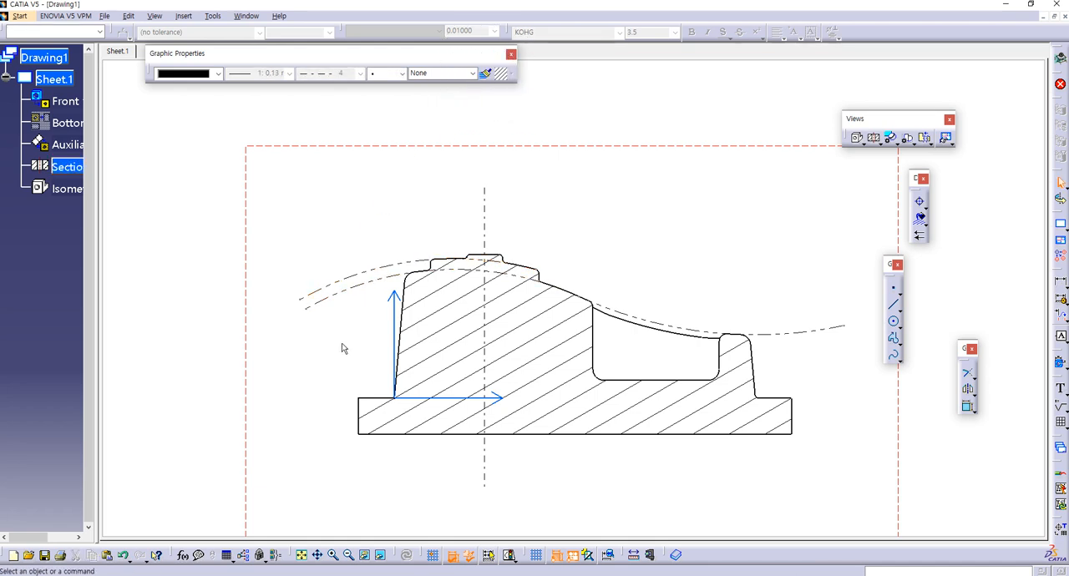
left_click(968, 373)
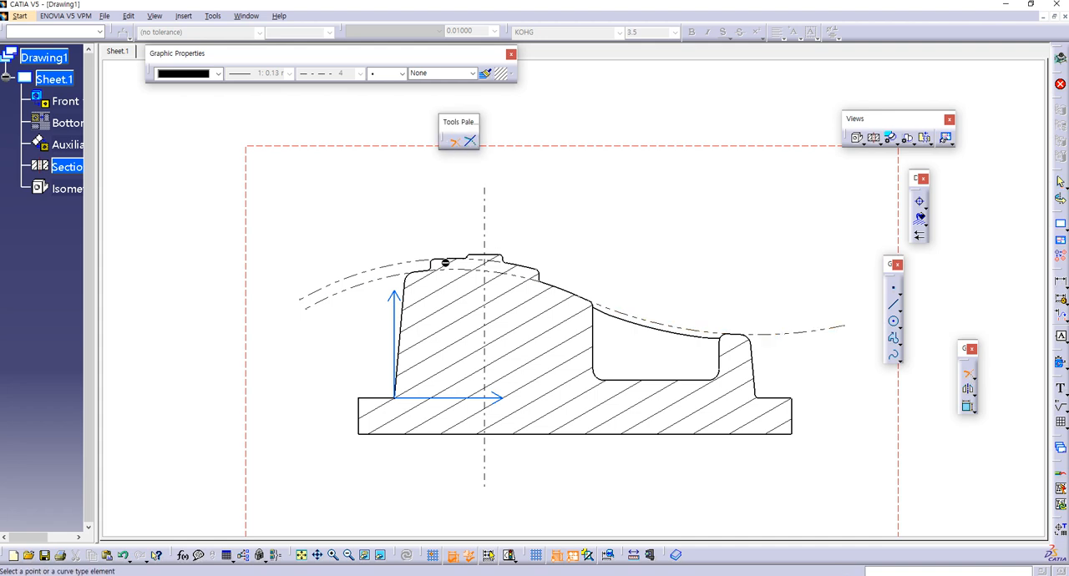
left_click(457, 267)
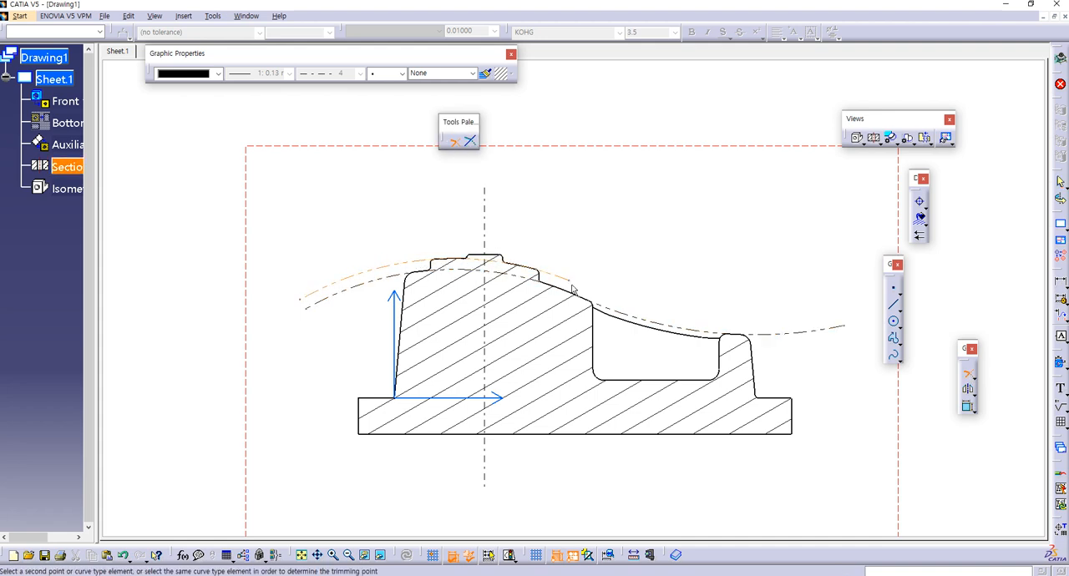
left_click(589, 291)
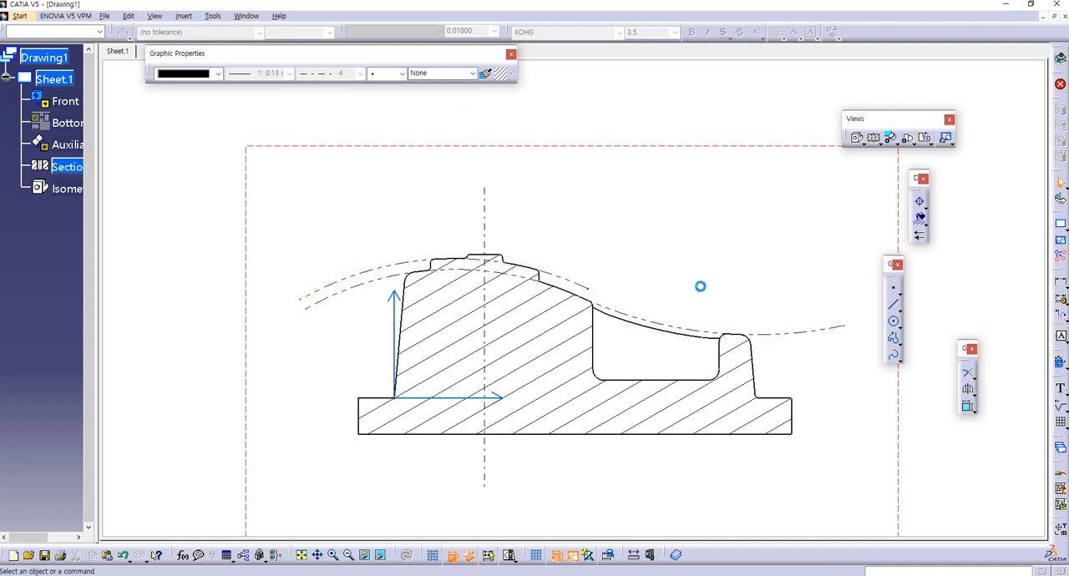
Step: Dimension the distance between the upper and lower helper arcs, placing it beyond their left ends
left_click(1061, 298)
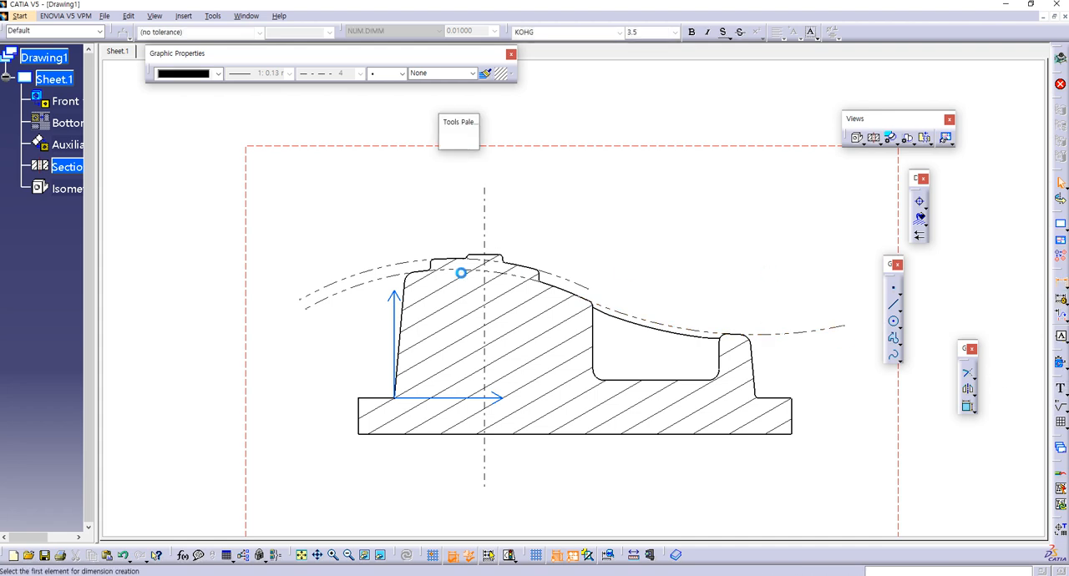
left_click(321, 307)
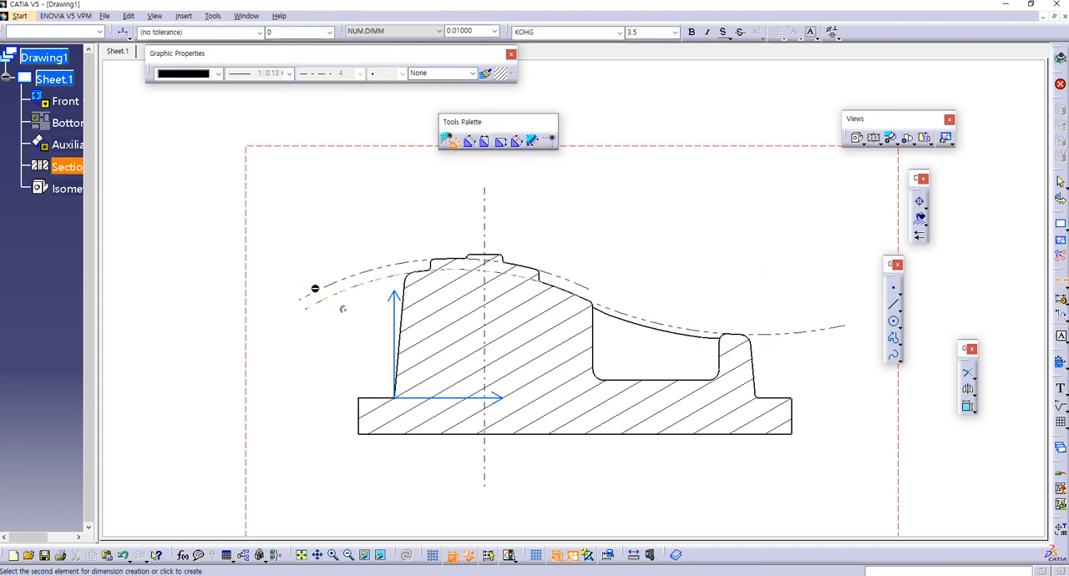
left_click(309, 287)
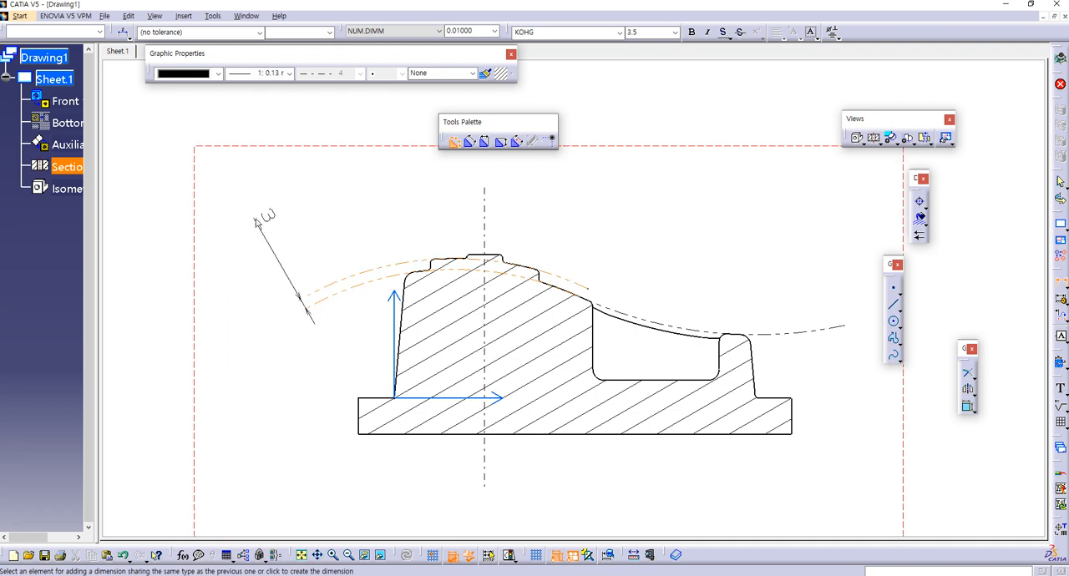
left_click(274, 234)
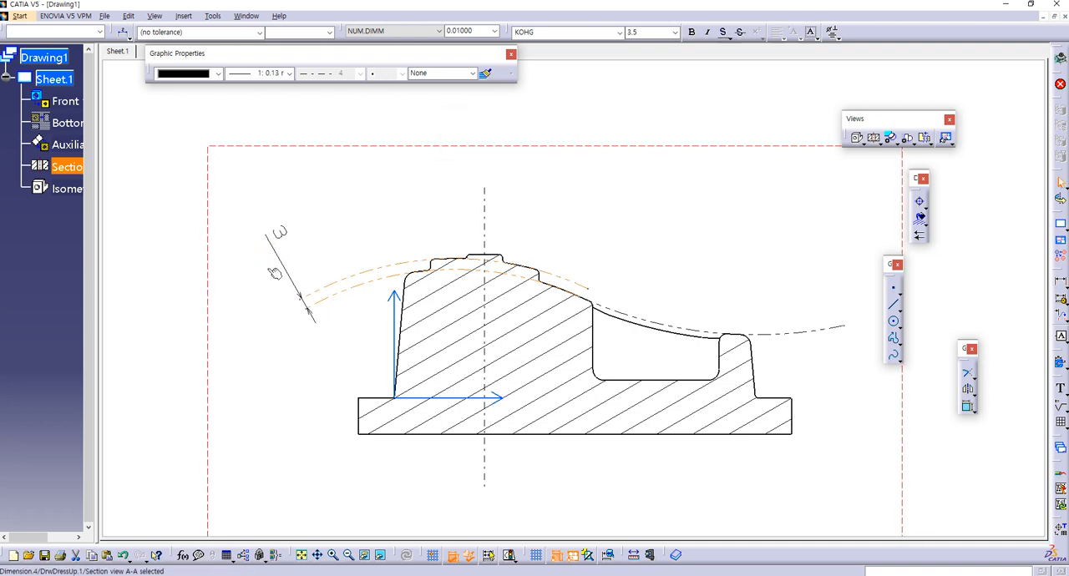
Step: Add the associated text "Offset" before the value of the dimension between the two arcs, following the reference sheet
mouse_move(259, 575)
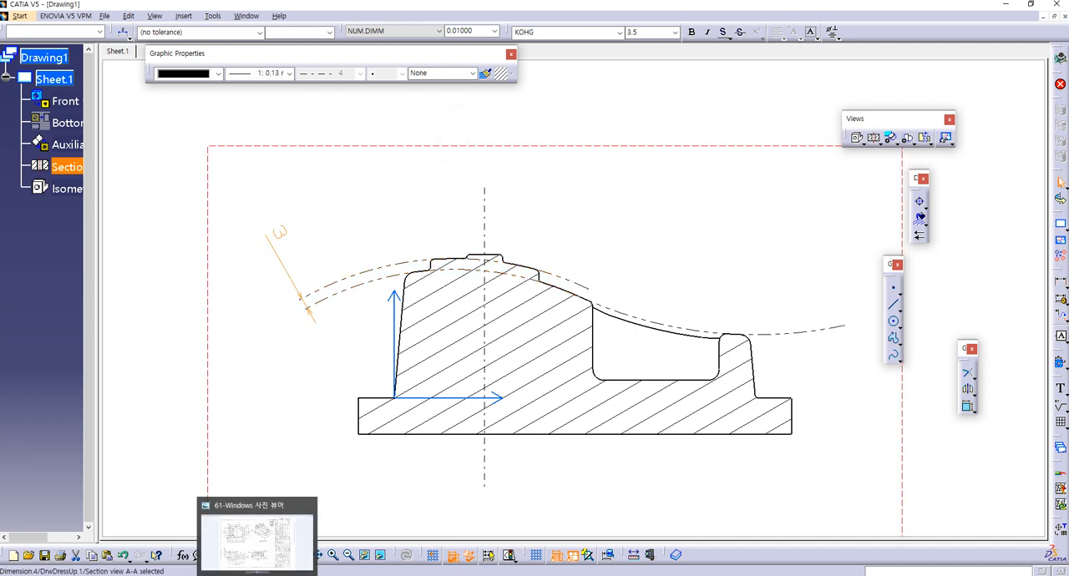
left_click(259, 538)
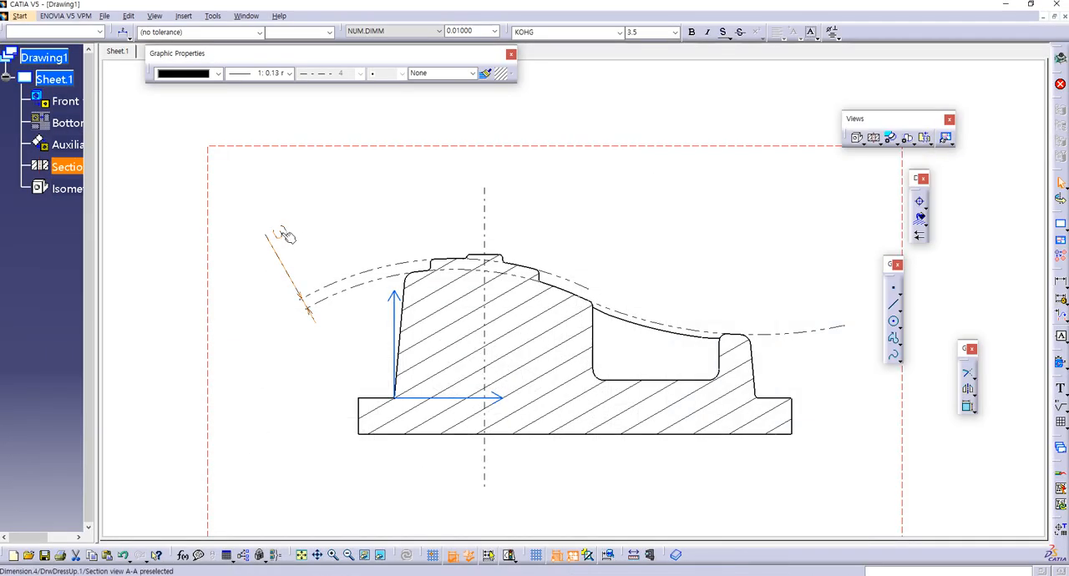
right_click(284, 237)
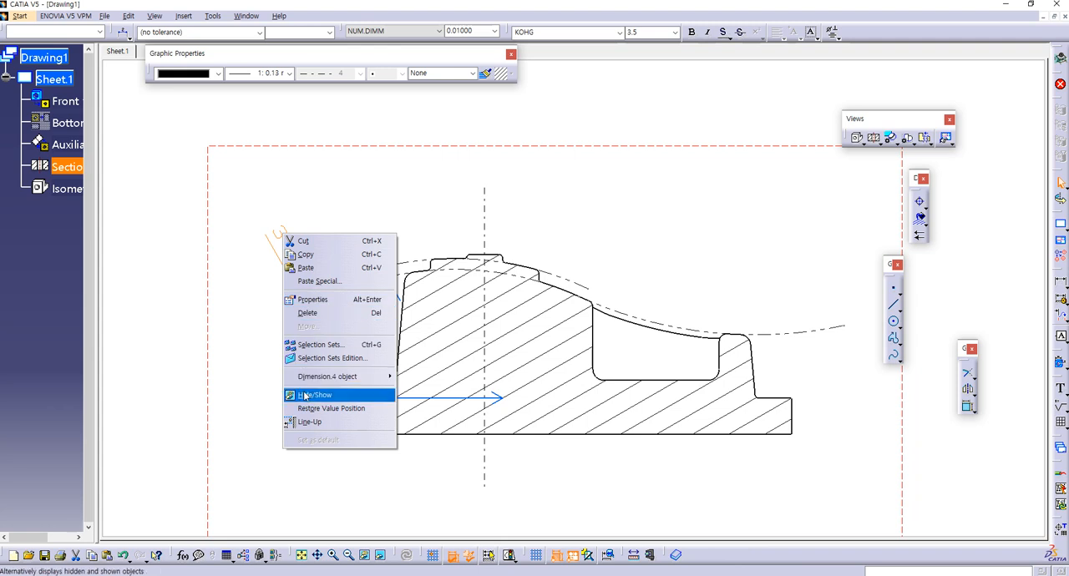
left_click(309, 301)
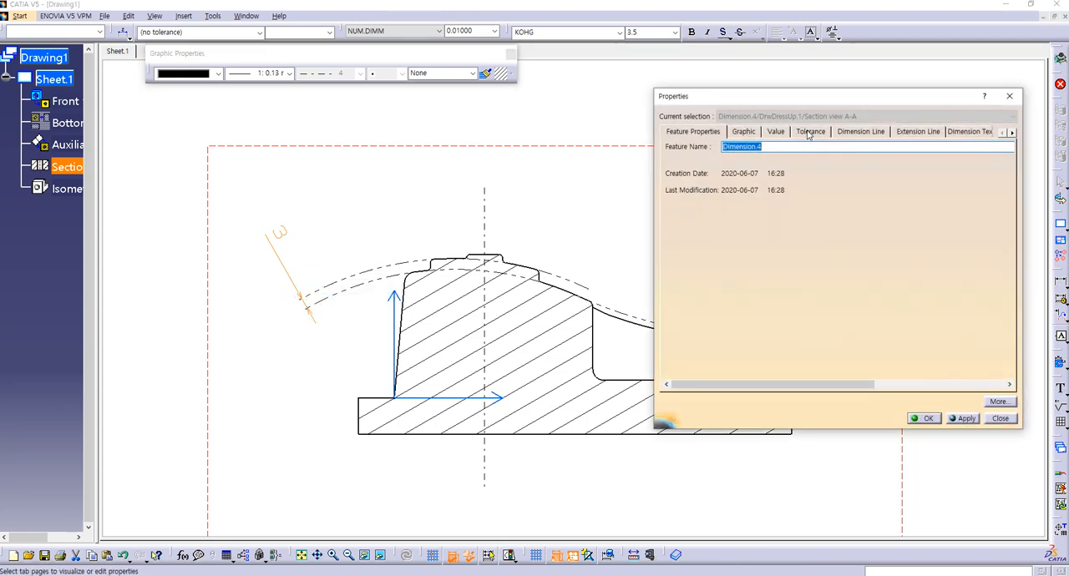
left_click(912, 134)
left_click(858, 131)
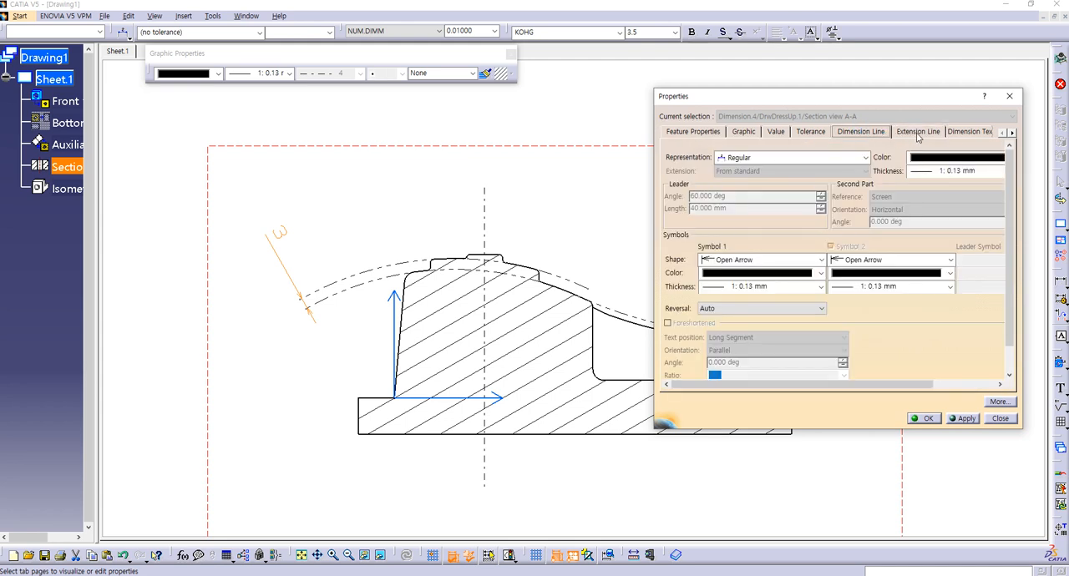
left_click(958, 133)
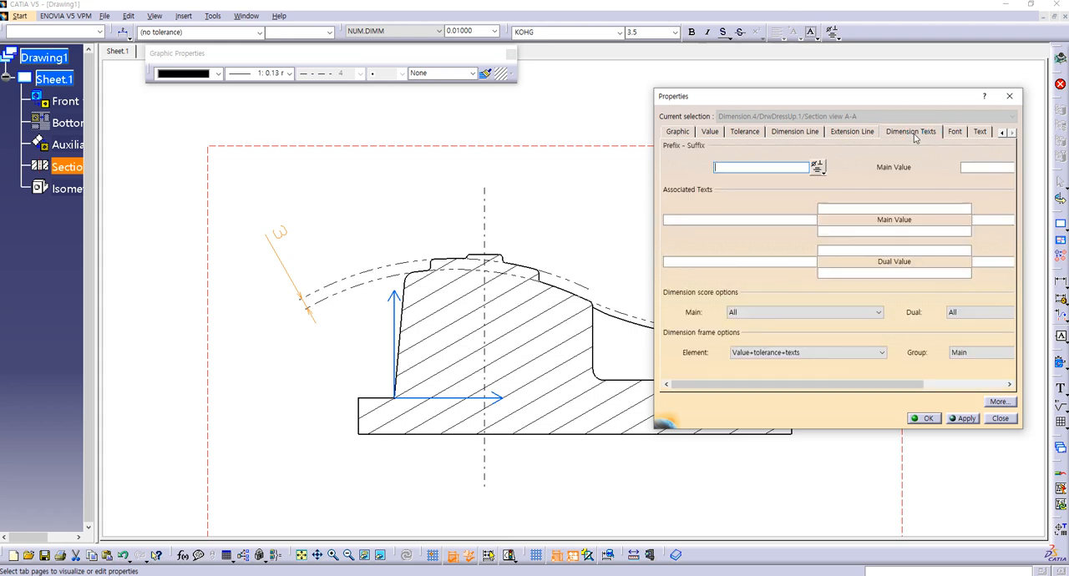
left_click(728, 221)
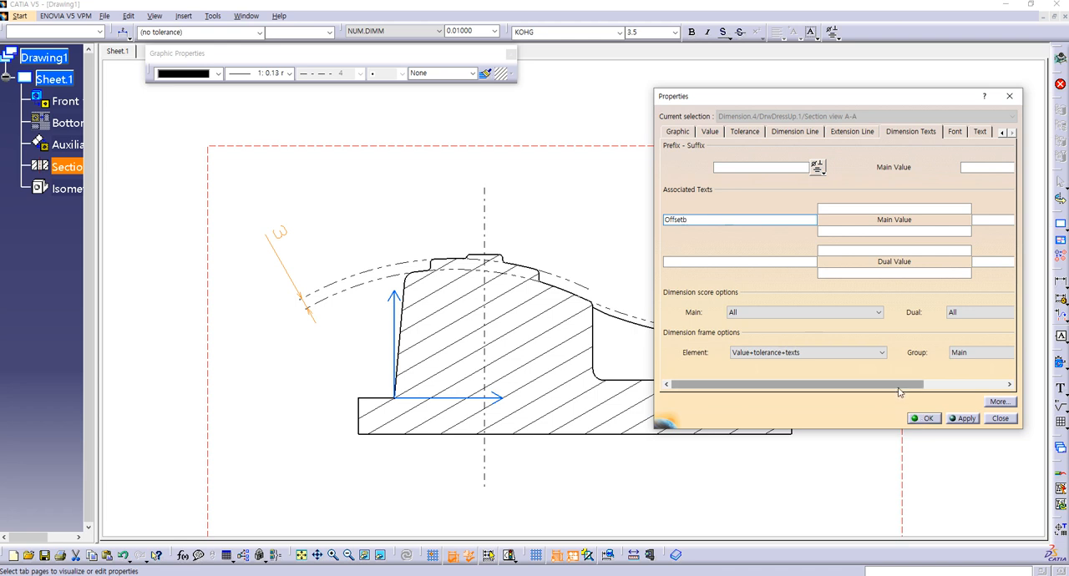
left_click(922, 419)
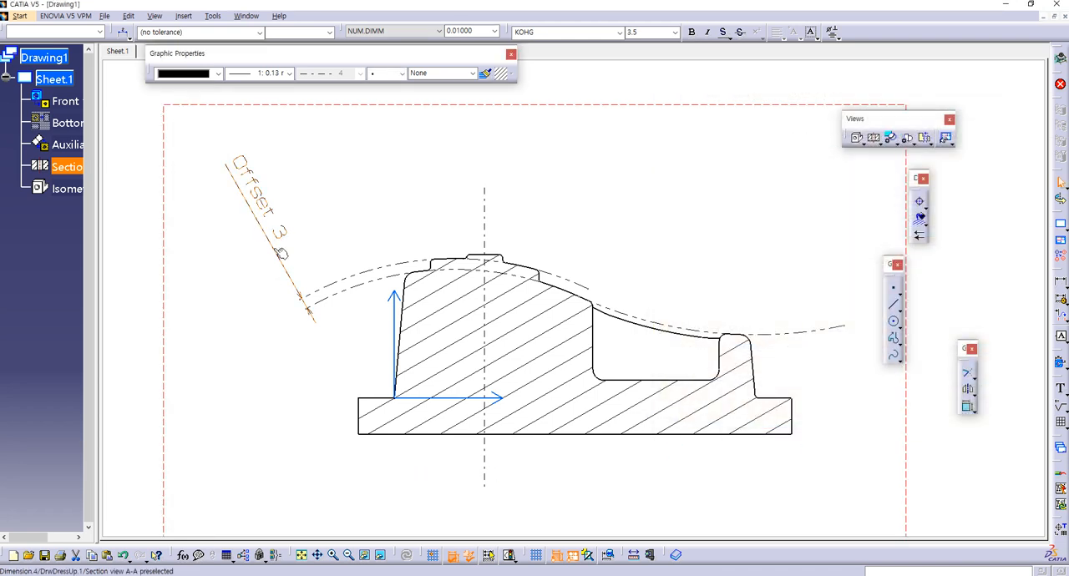
left_click(244, 304)
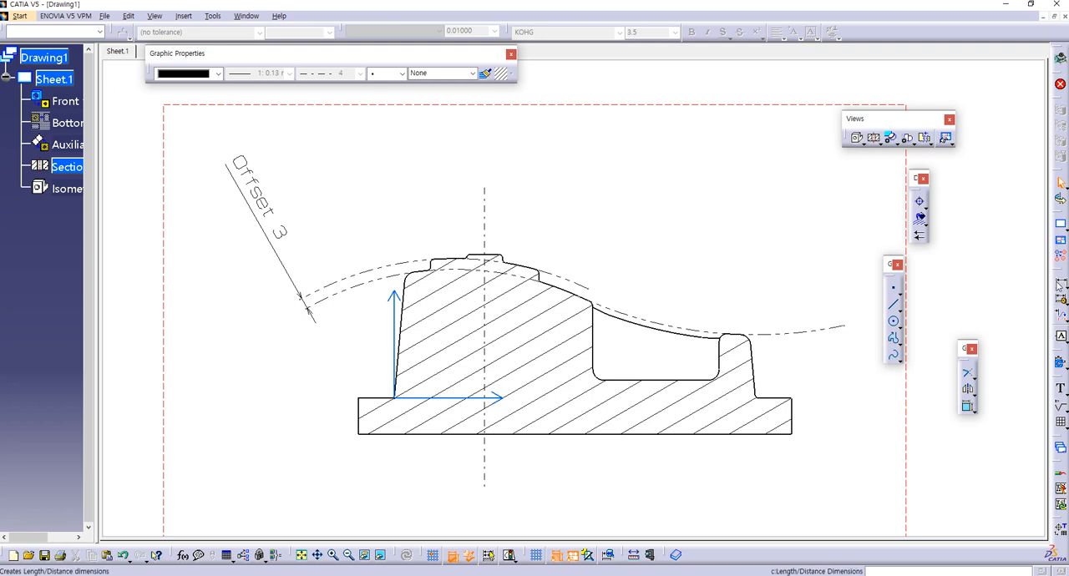
Step: Dimension the height from the base's upper-left edge to the topmost step, placing it left of the section
left_click(1059, 285)
left_click(384, 399)
left_click(499, 258)
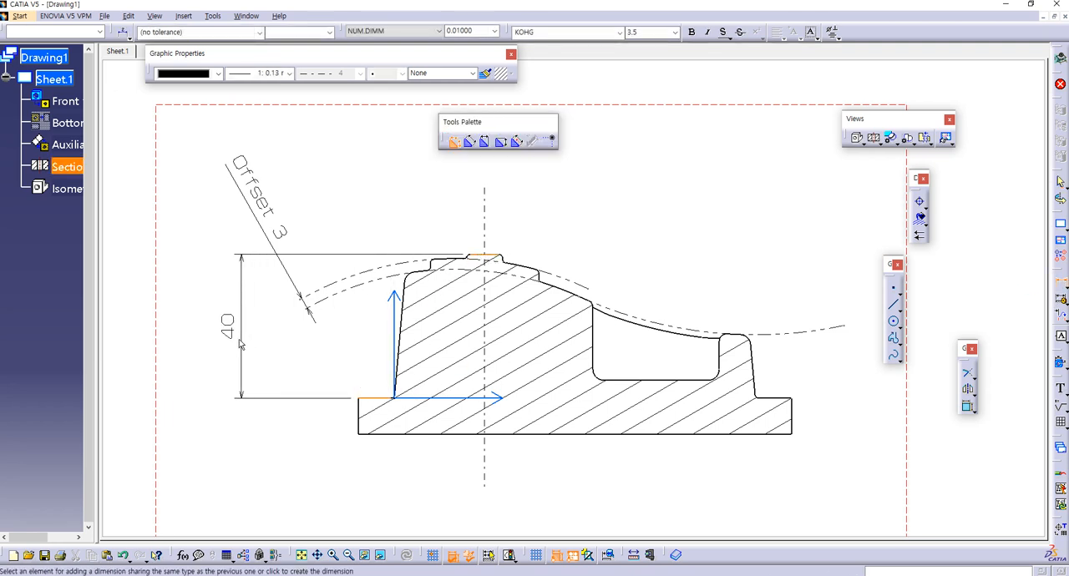
left_click(227, 349)
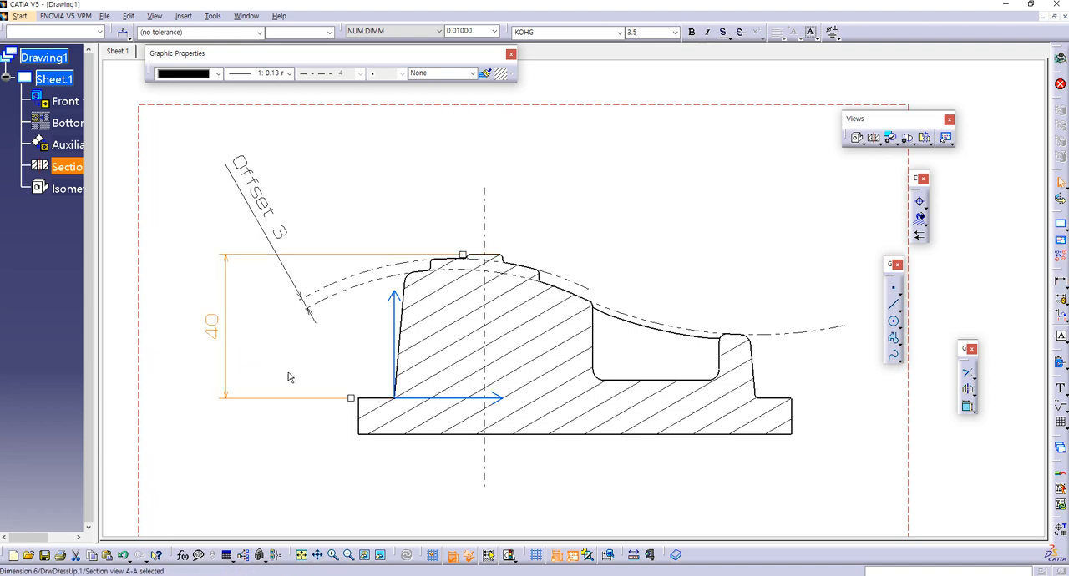
left_click(332, 375)
Step: Duplicate the geometry of the slanted left side edge in the section view
mouse_move(411, 304)
middle_mouse_down()
mouse_move(426, 322)
mouse_move(465, 273)
middle_mouse_up()
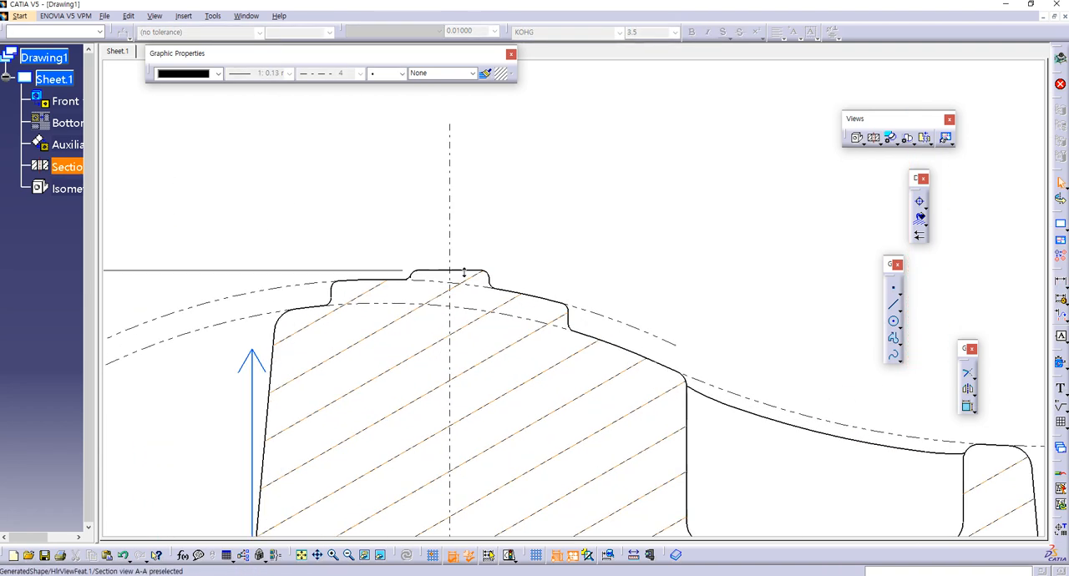
right_click(270, 370)
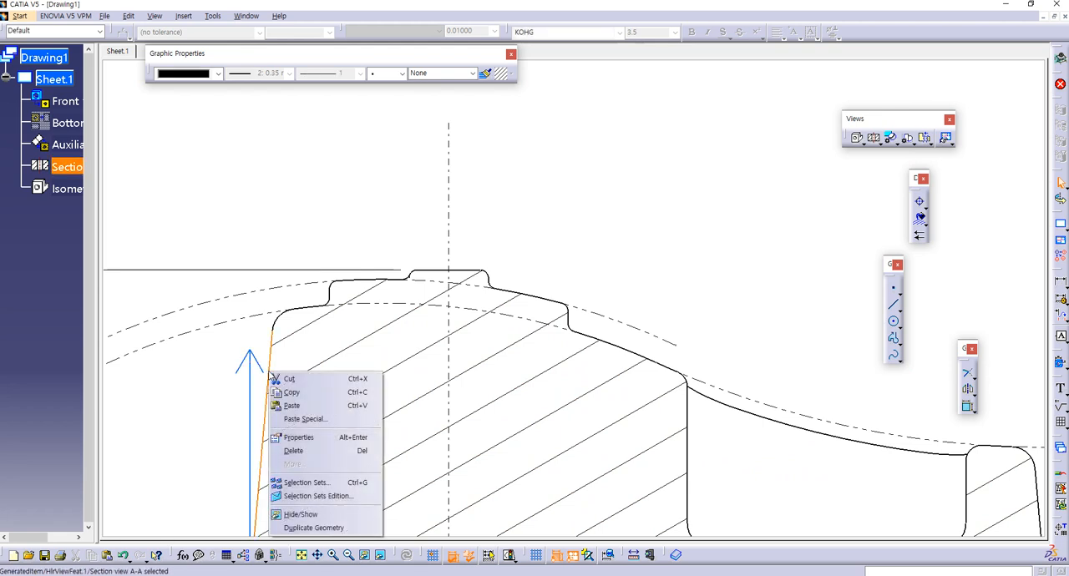
left_click(314, 528)
mouse_move(162, 435)
middle_mouse_down()
mouse_move(212, 384)
mouse_move(280, 383)
middle_mouse_up()
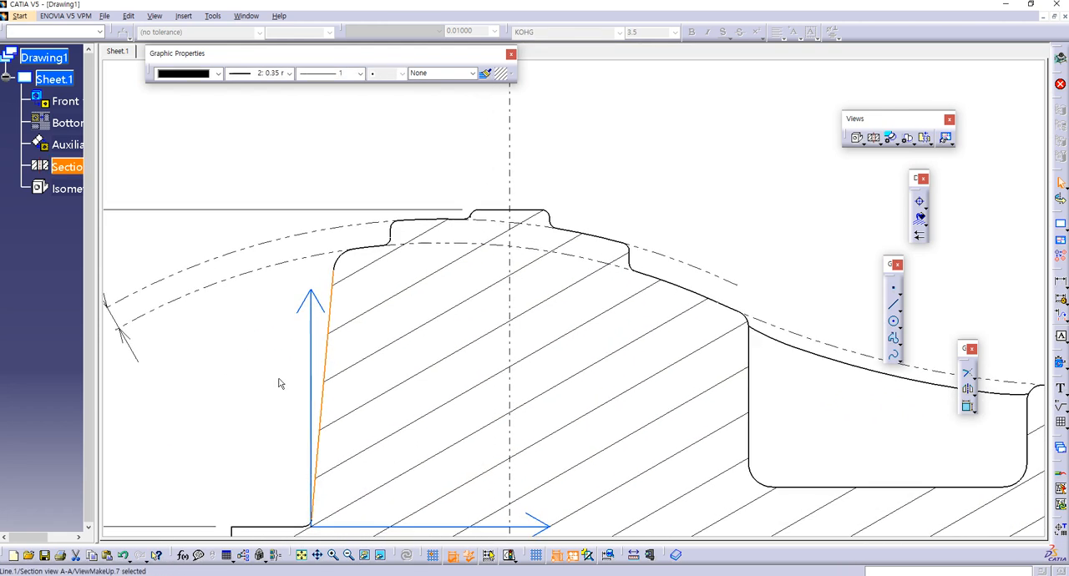
left_click(863, 419)
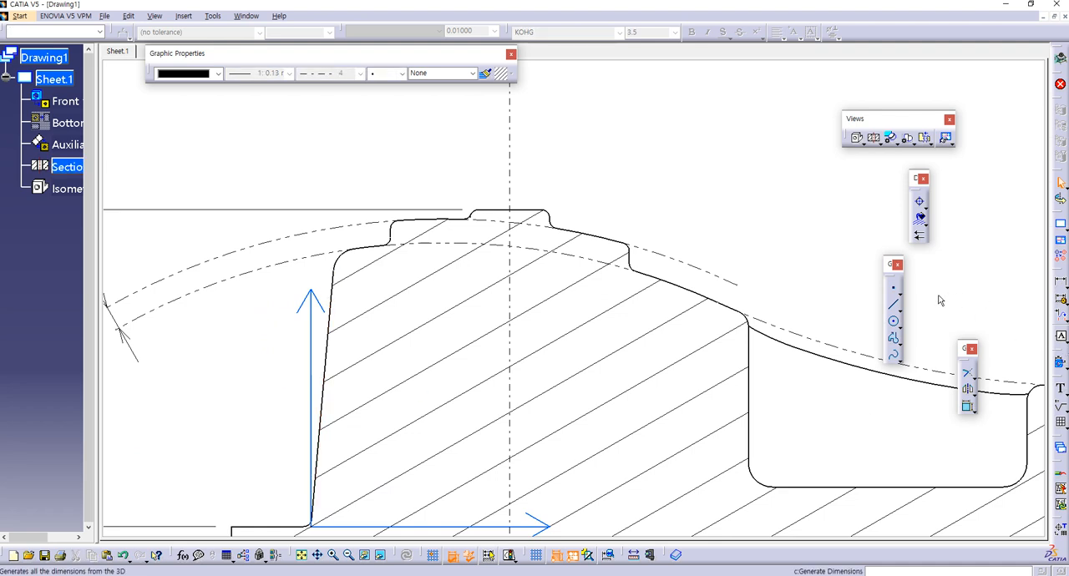
Step: Draw a line at 85 degrees along the slanted left edge and extend it up to the lower helper arc
left_click(892, 306)
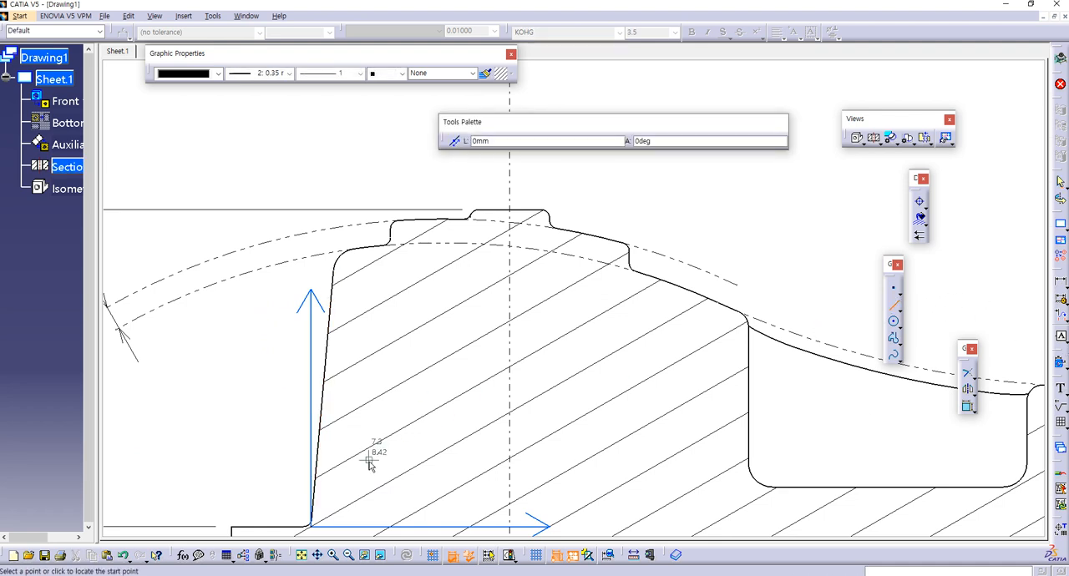
left_click(313, 513)
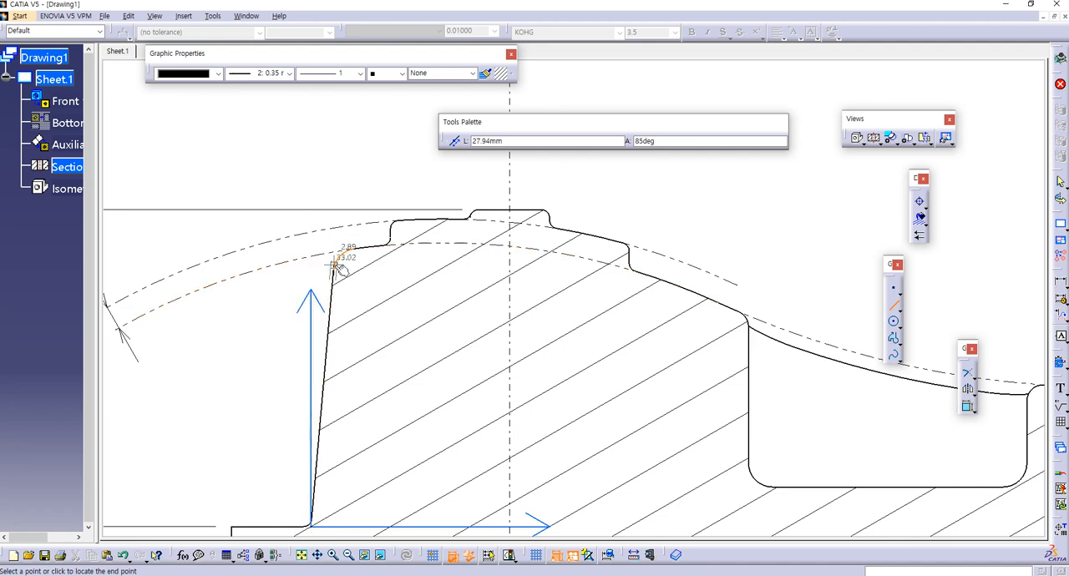
left_click(337, 294)
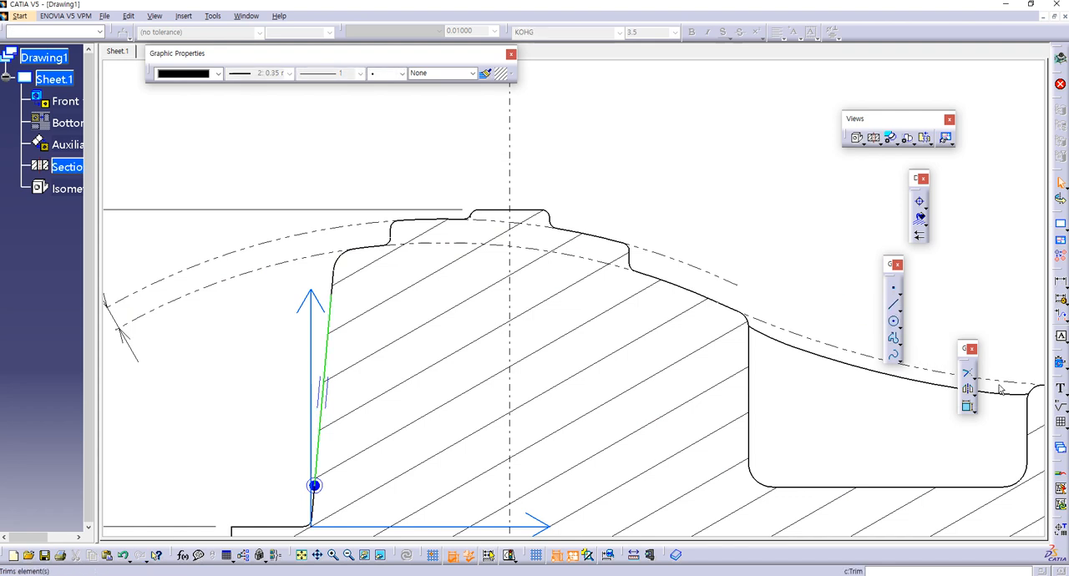
left_click(968, 373)
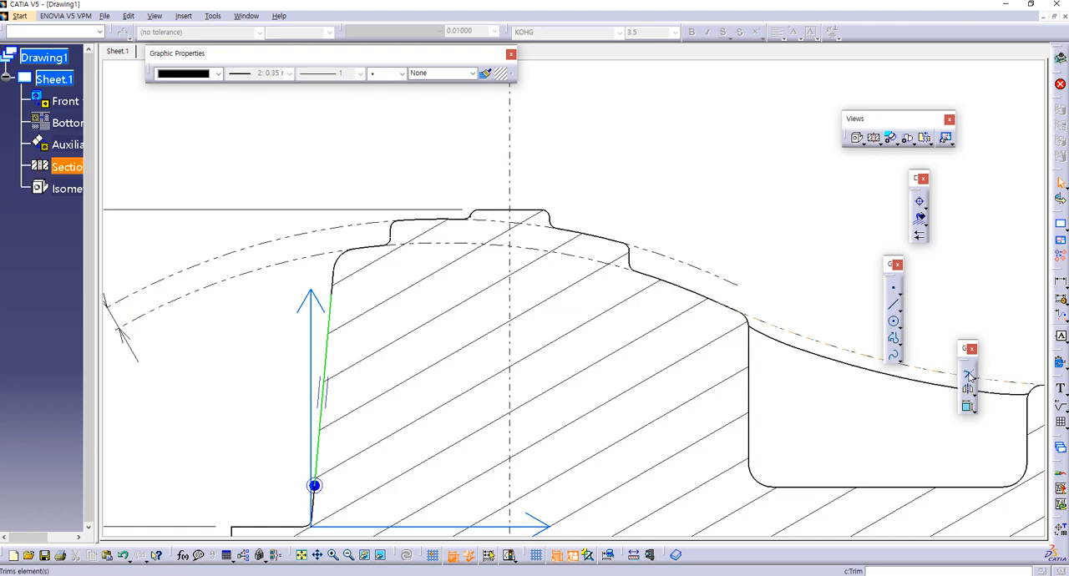
left_click(329, 324)
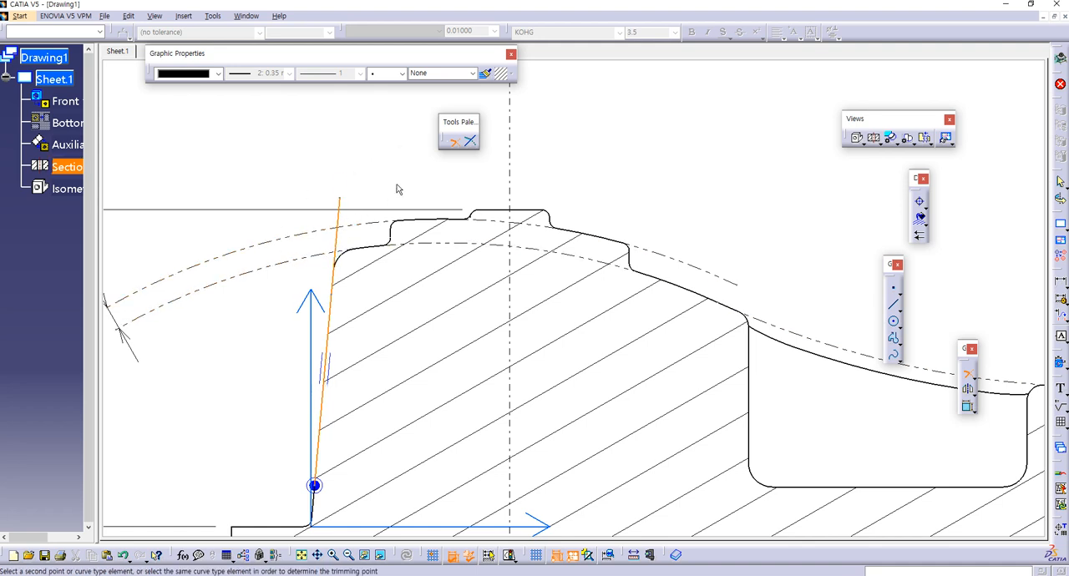
left_click(471, 142)
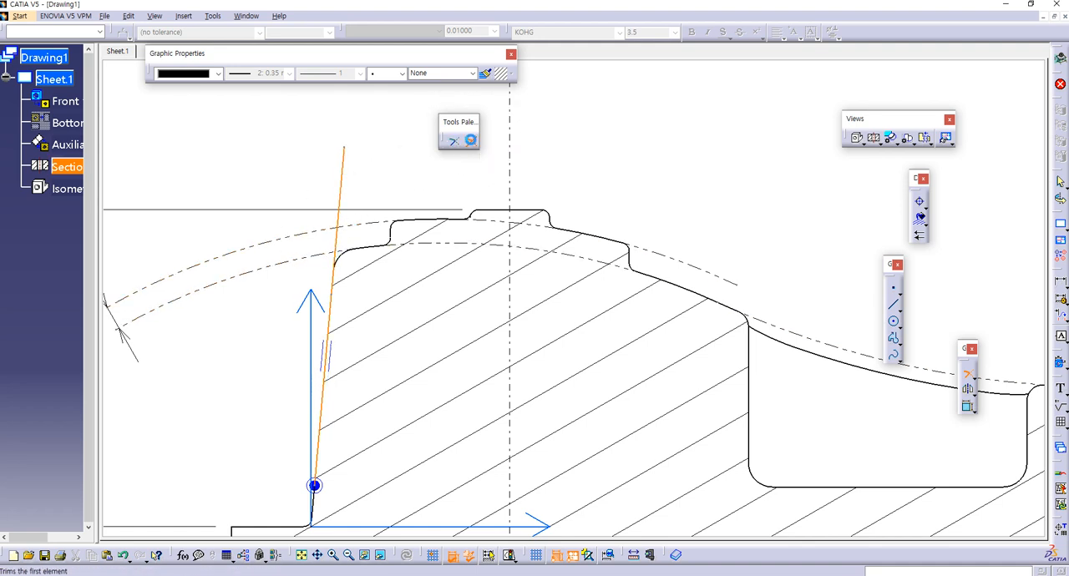
left_click(323, 262)
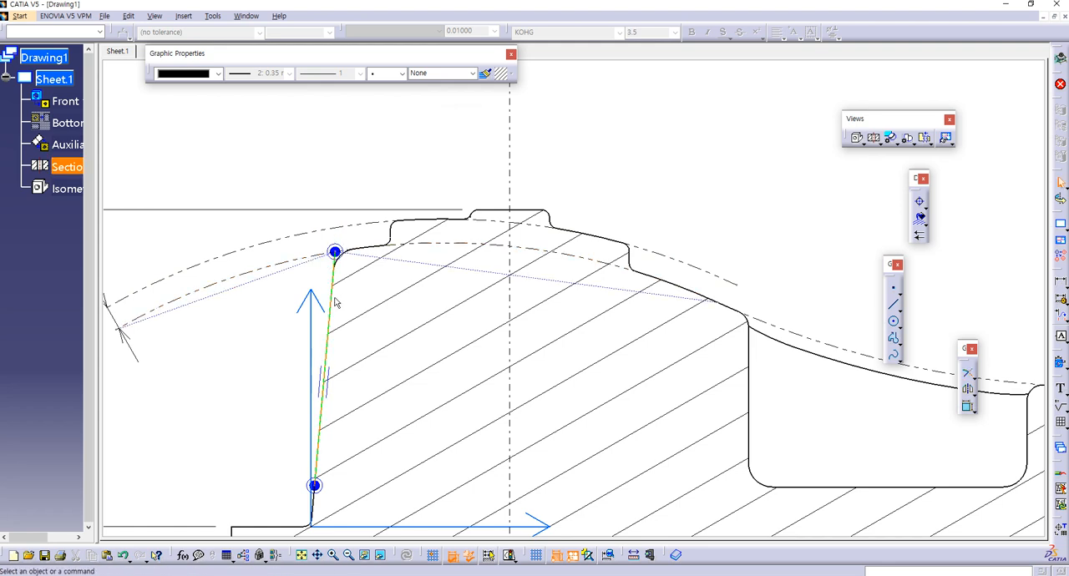
Step: Copy the lower arc's line format to the new slanted line and set its line type to 1
left_click(336, 266)
left_click(483, 74)
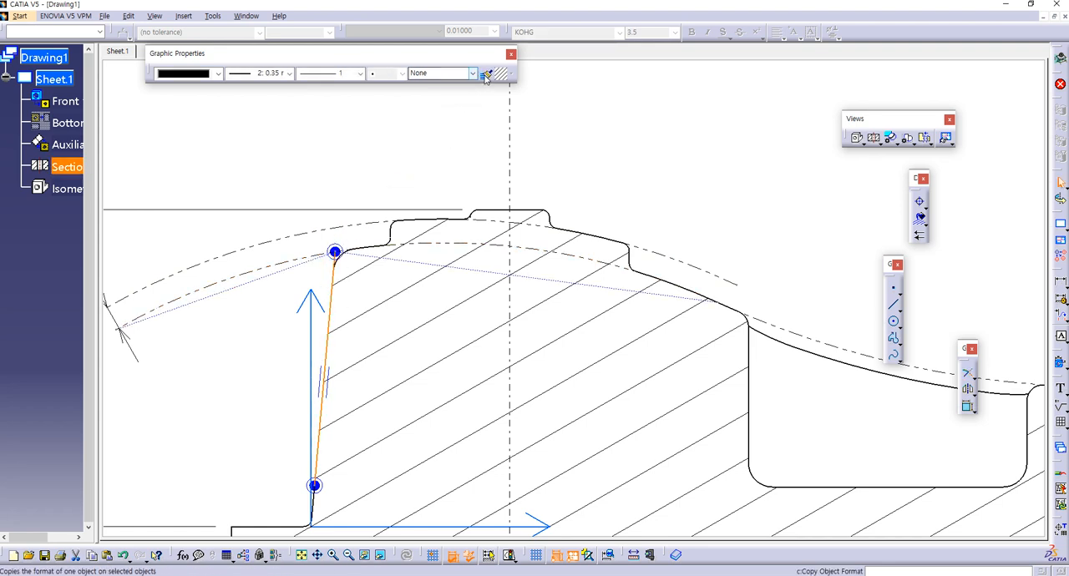
left_click(283, 268)
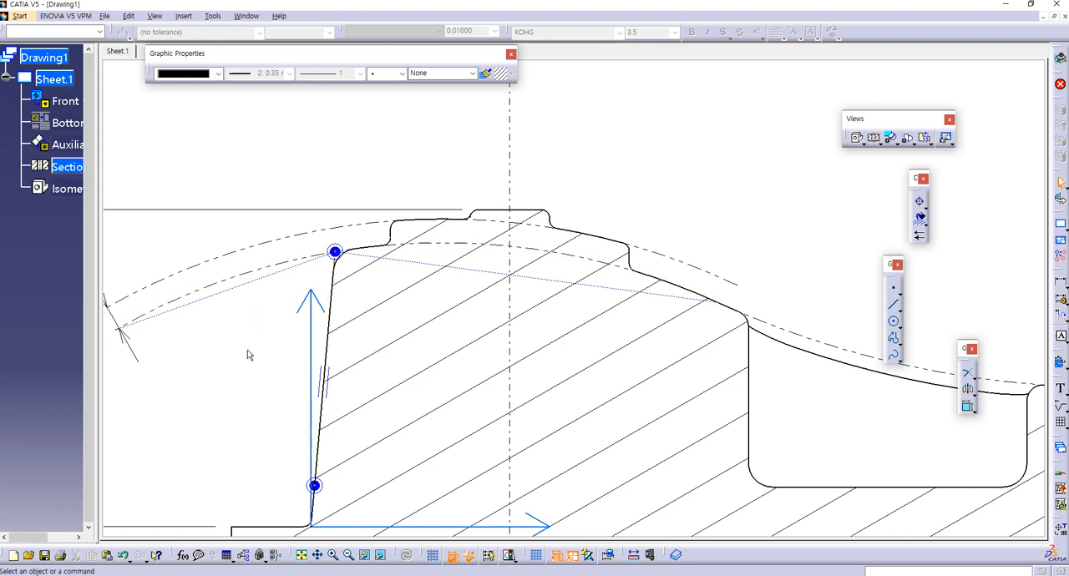
left_click(331, 278)
left_click(327, 73)
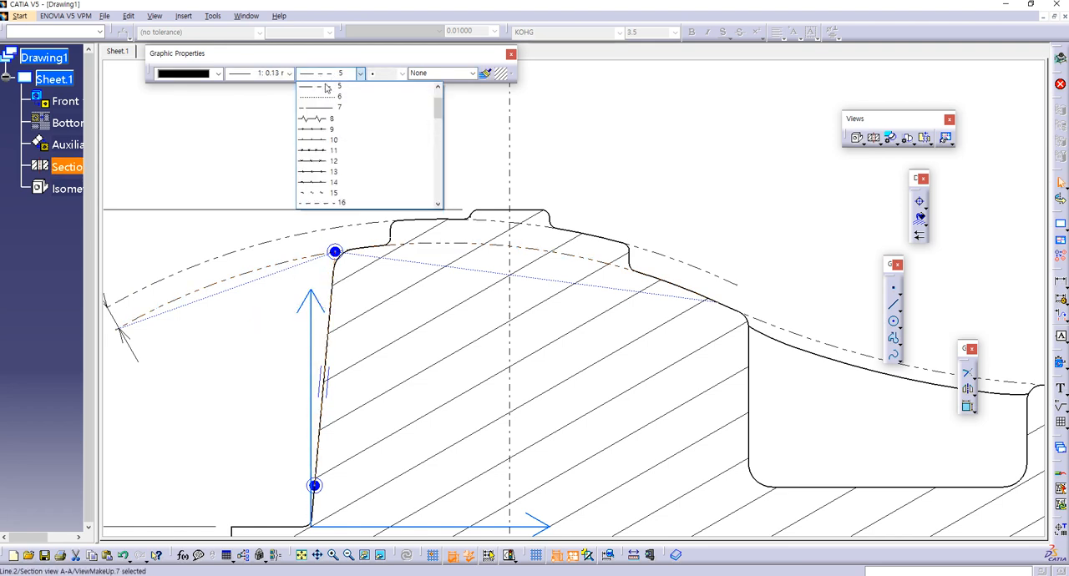
scroll(317, 101, "up", 1)
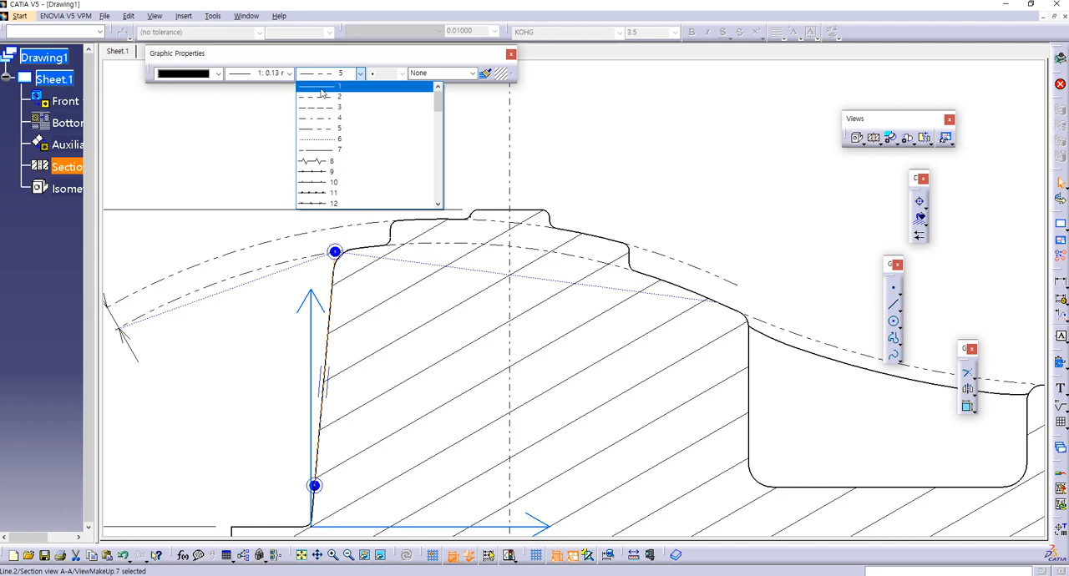
left_click(322, 86)
left_click(310, 161)
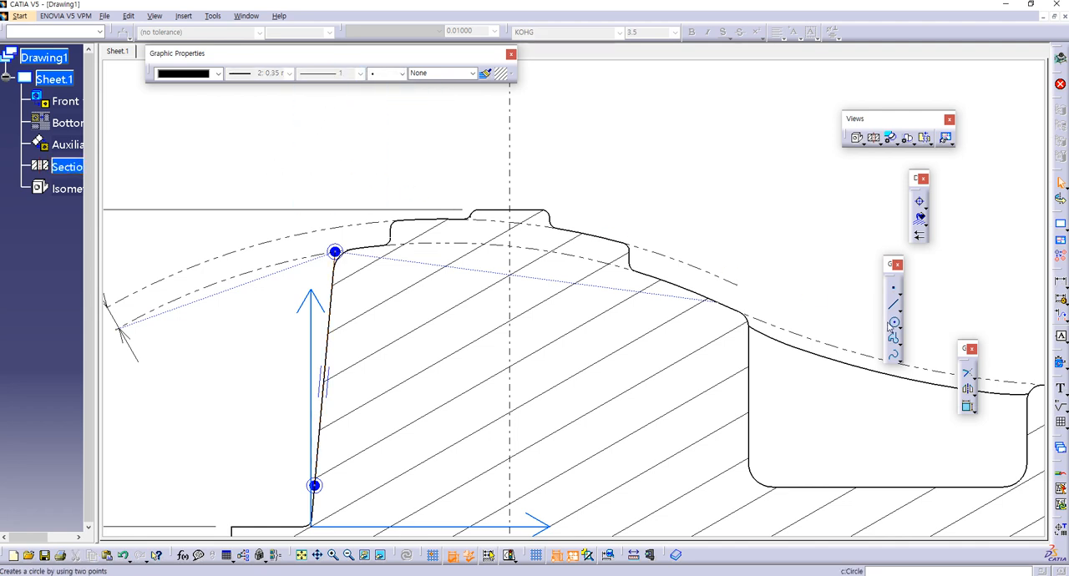
Step: Dimension the height from the base's upper-left edge to the slanted line's intersection with the lower arc, inside the overall height dimension
left_click(1057, 287)
left_click(335, 252)
middle_click_drag(295, 498, 325, 381)
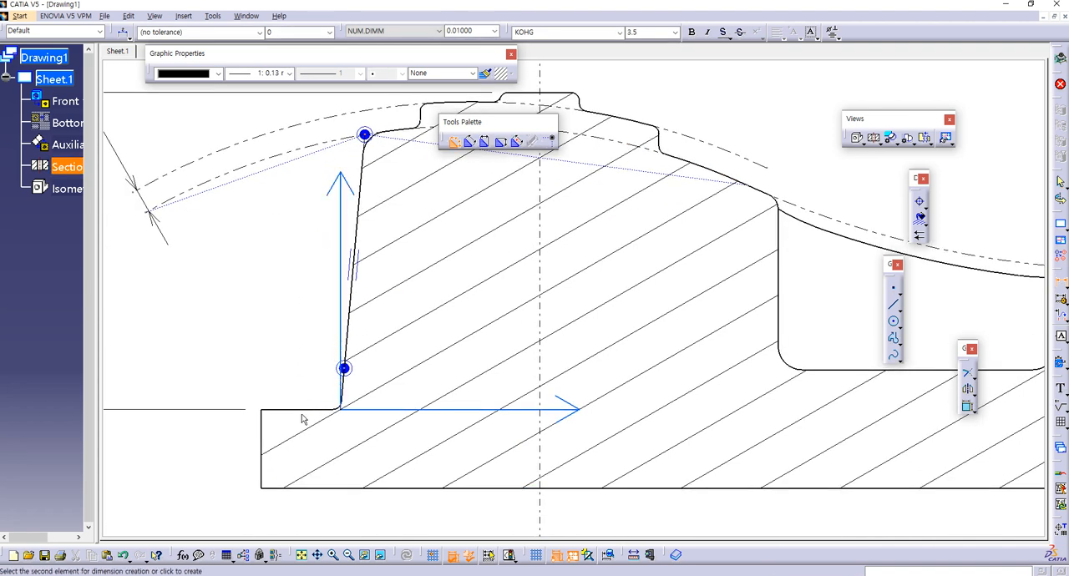
left_click(326, 410)
middle_click_drag(256, 336, 267, 401, "ctrl")
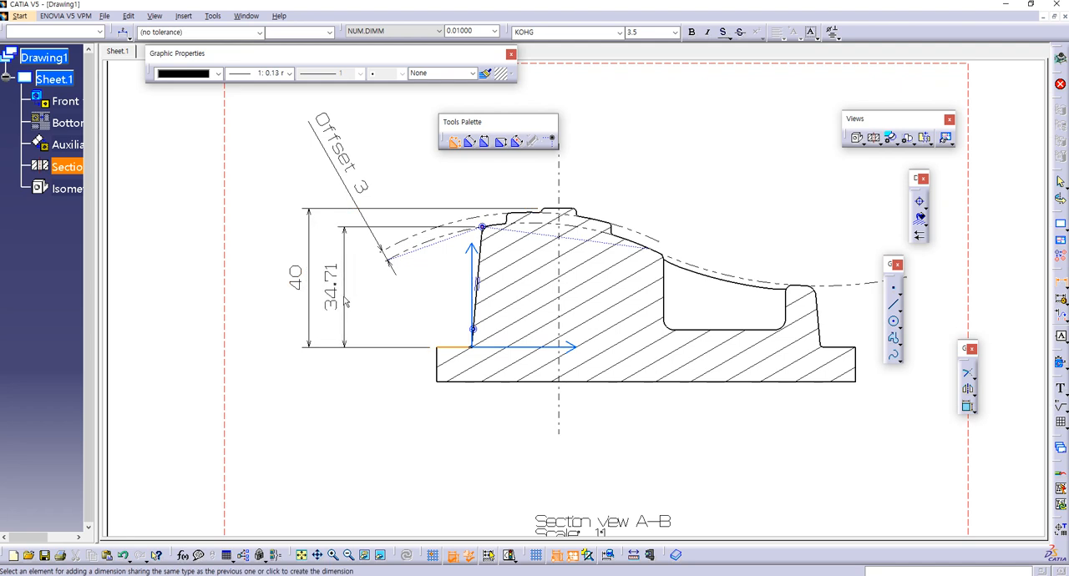
left_click(346, 302)
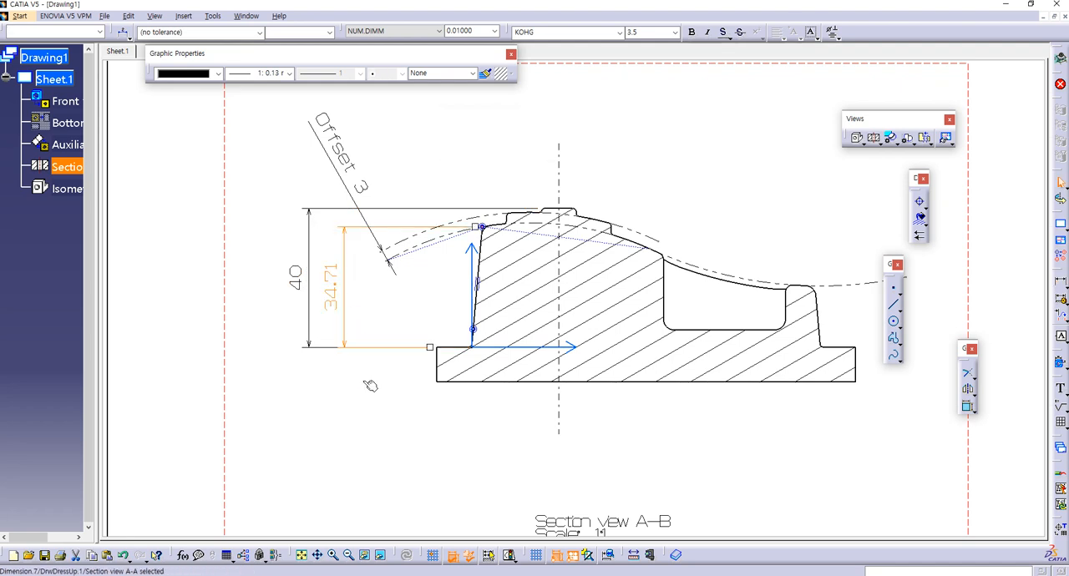
mouse_move(431, 306)
middle_mouse_down("ctrl")
mouse_move(441, 299)
mouse_move(489, 313)
mouse_move(417, 332)
mouse_move(510, 334)
mouse_move(527, 266)
mouse_move(554, 382)
mouse_move(557, 360)
middle_mouse_up("ctrl")
left_click(474, 181)
mouse_move(565, 289)
middle_mouse_down()
mouse_move(461, 241)
mouse_move(462, 292)
middle_mouse_up()
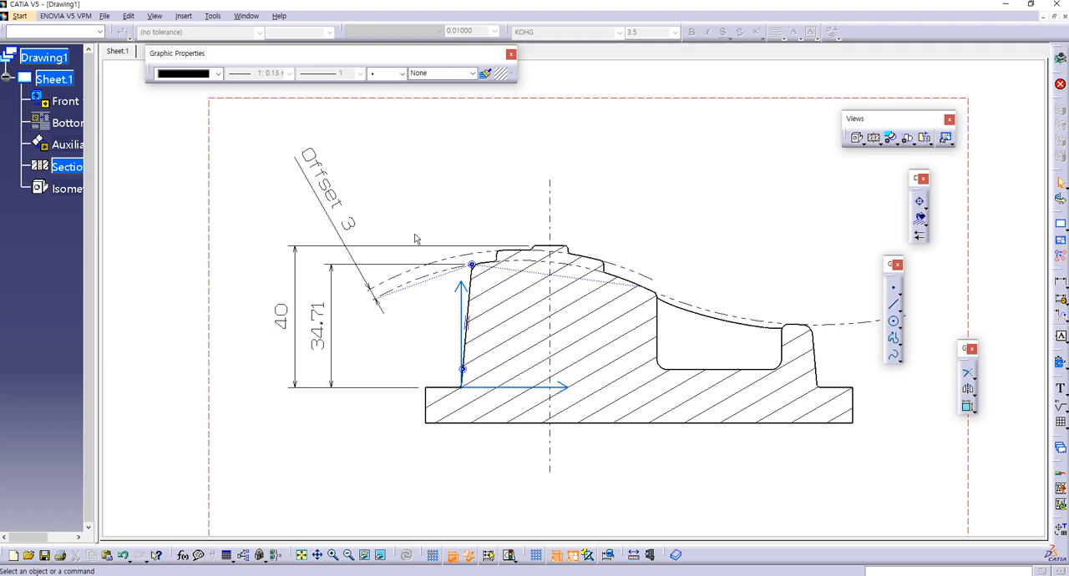
Step: Tile the open document windows and switch to the 61.CATPart model, maximizing its window
left_click(246, 15)
left_click(263, 41)
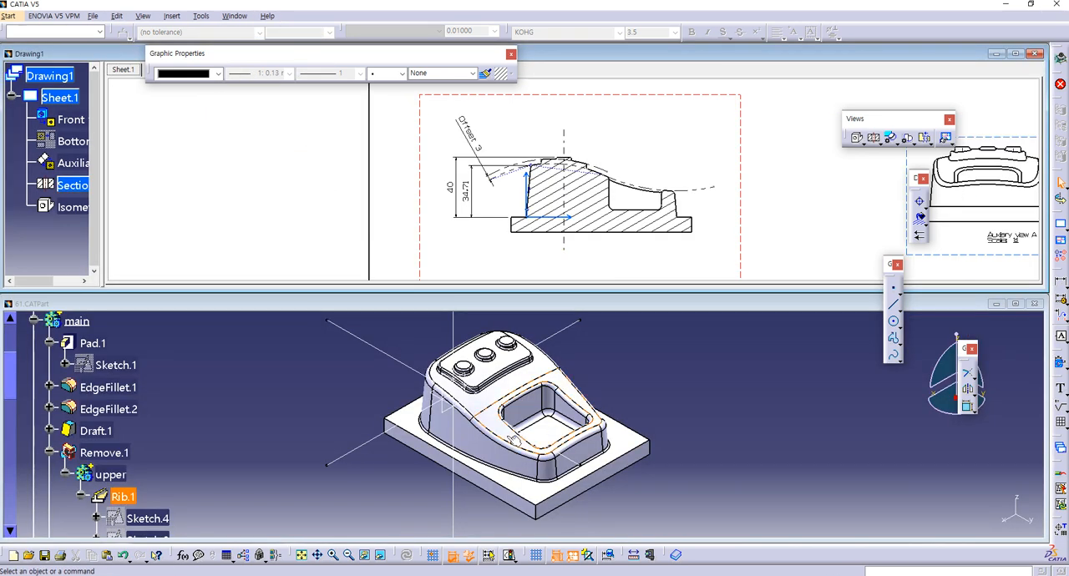
left_click(894, 433)
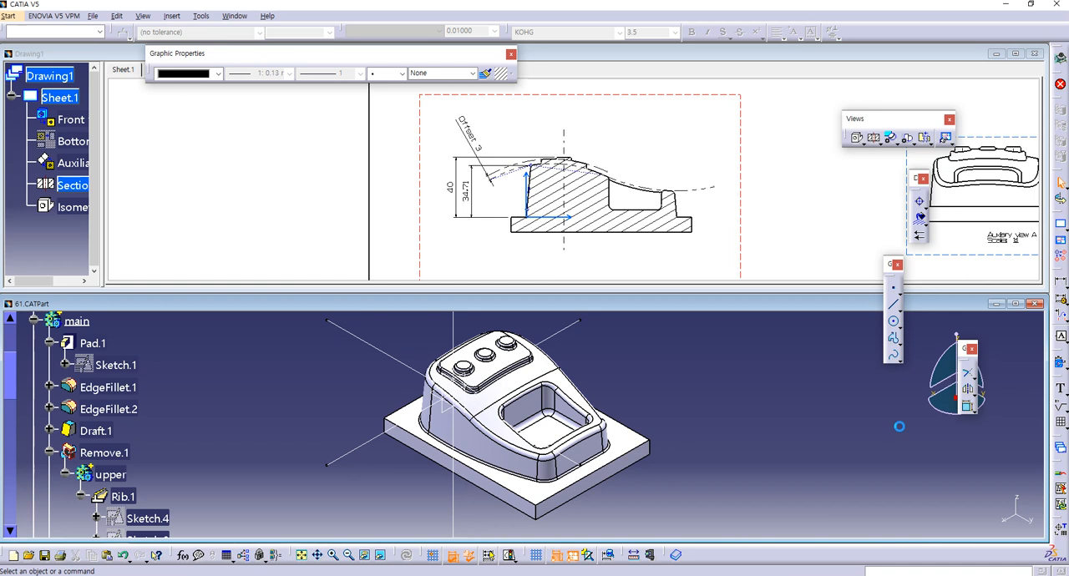
left_click(1017, 303)
Step: Review the definition of Draft.1 on the main body's side walls, keeping its settings
middle_click_drag(503, 408, 693, 275)
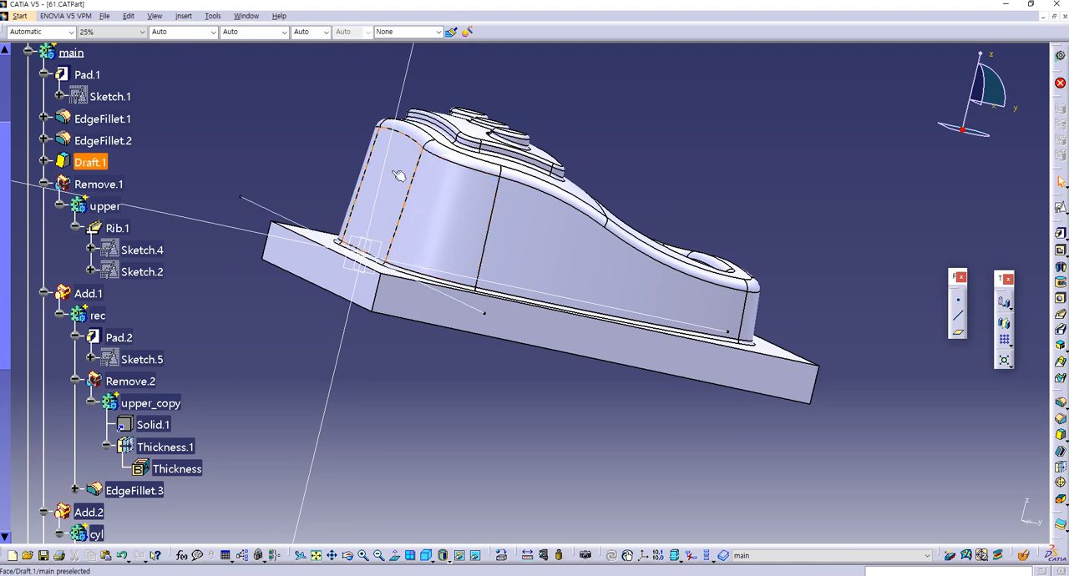
double_click(92, 162)
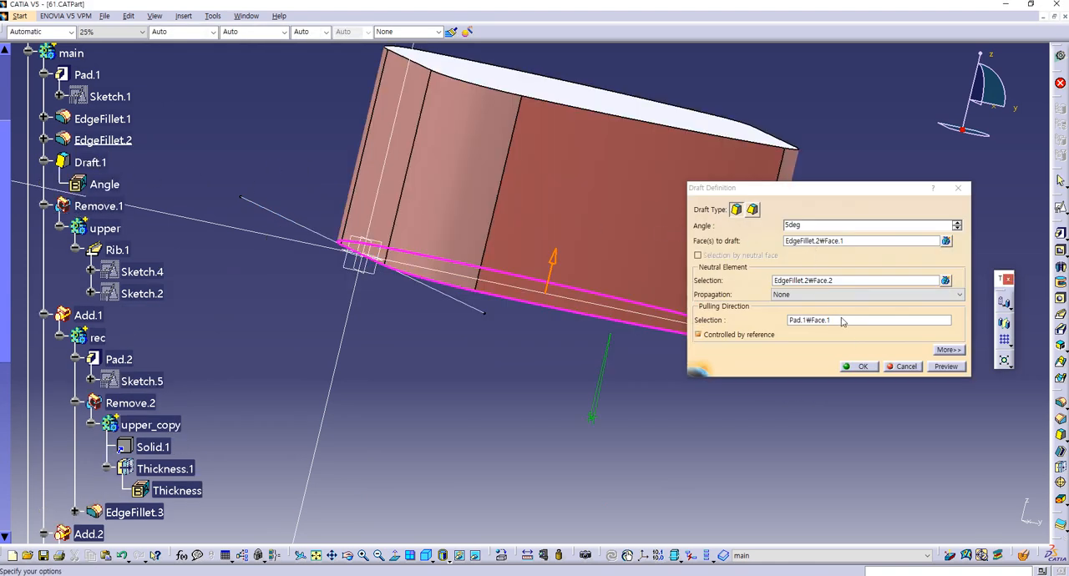
left_click(858, 367)
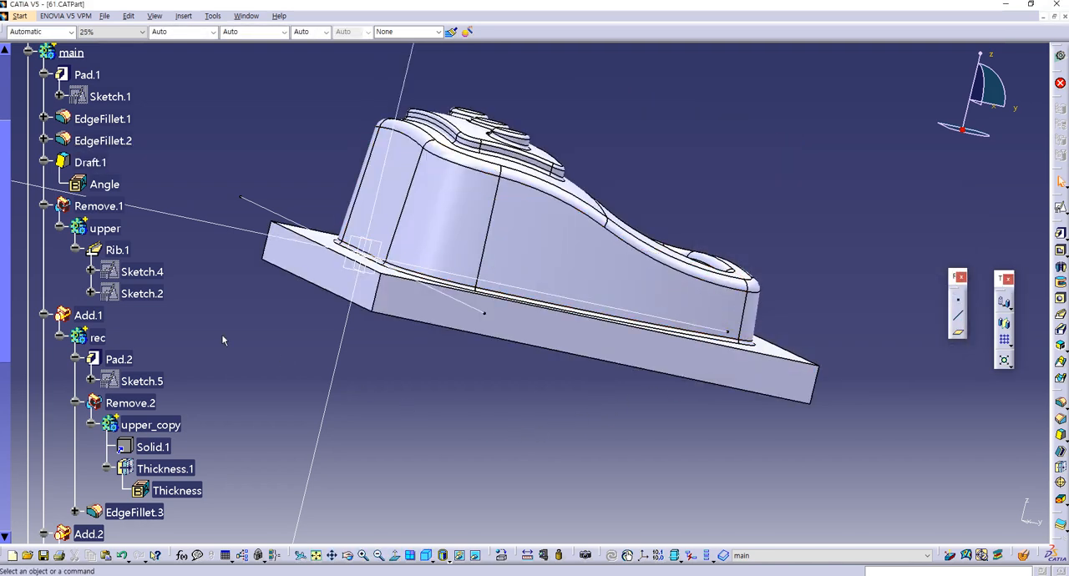
Step: Open the rib's Sketch.2 and examine the height dimension where the lower arc meets the slanted side edge
double_click(141, 294)
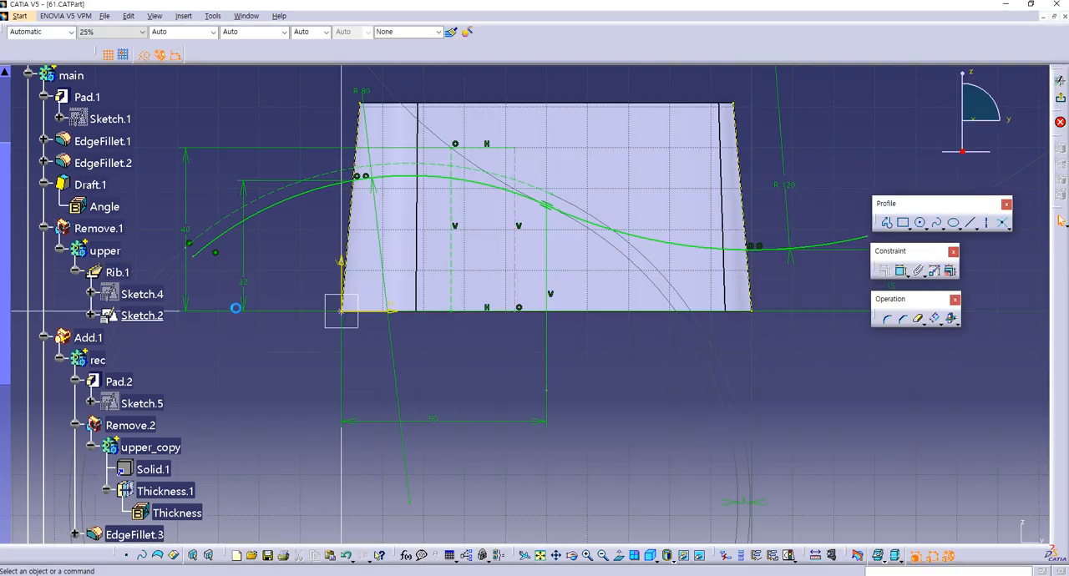
middle_click_drag(273, 276, 325, 309)
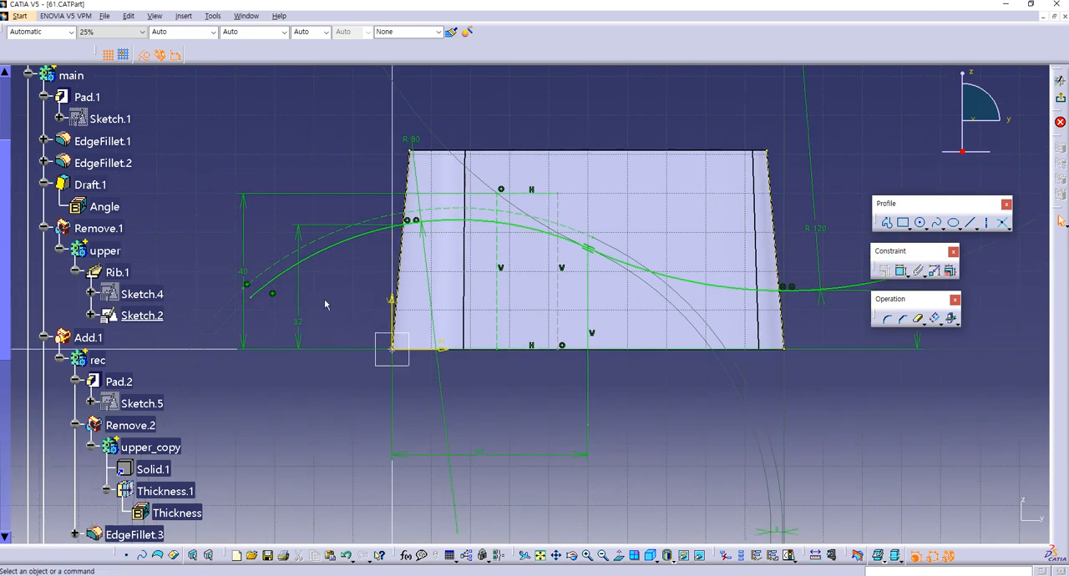
middle_click_drag(361, 279, 383, 209, "ctrl")
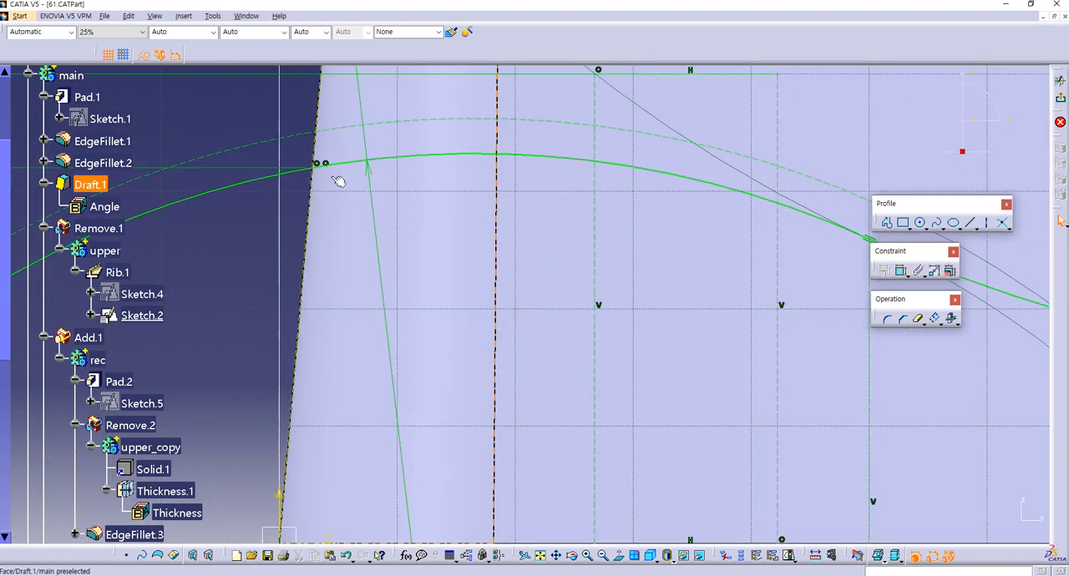
mouse_move(319, 169)
middle_mouse_down("ctrl")
mouse_move(320, 215)
mouse_move(292, 231)
mouse_move(415, 315)
mouse_move(411, 286)
middle_mouse_up("ctrl")
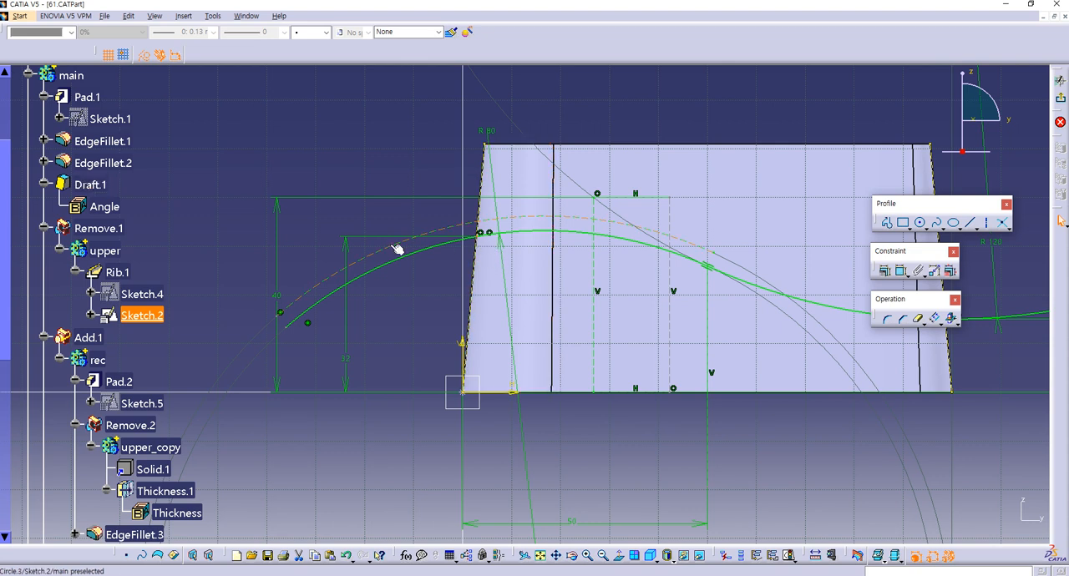
left_click(417, 344)
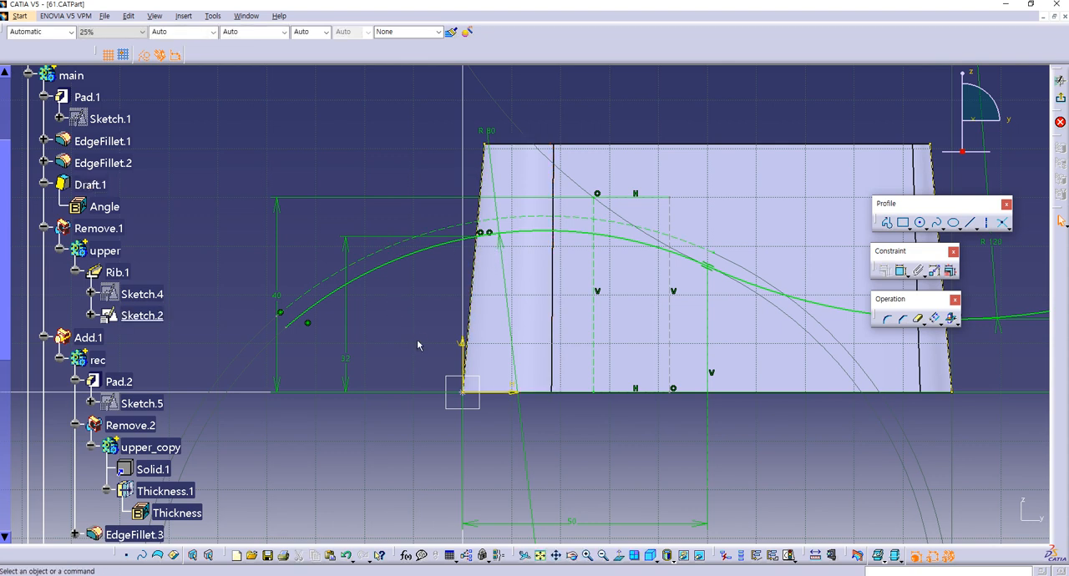
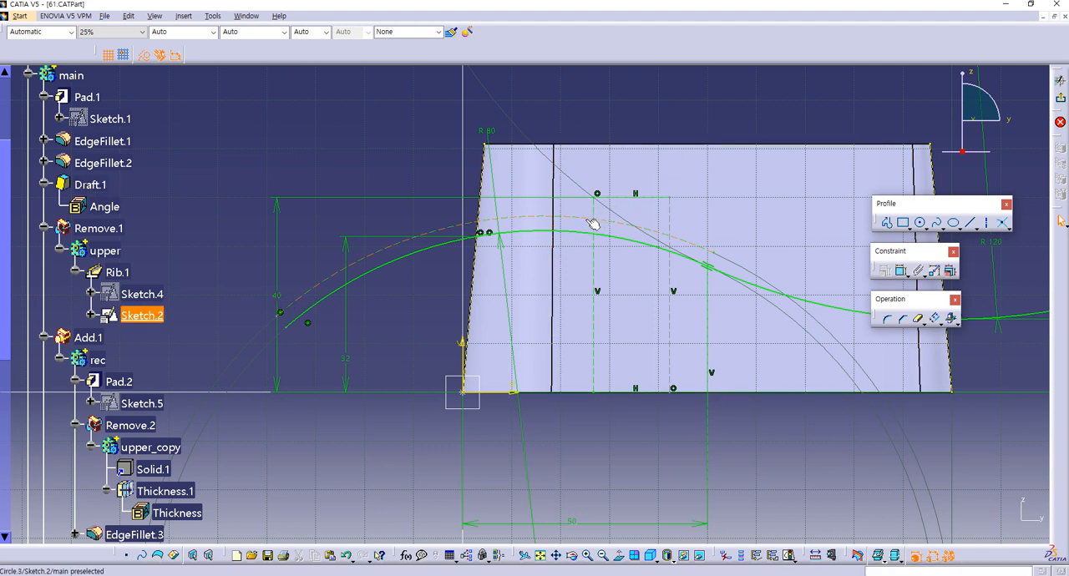
Step: Delete the coincidence constraint at the upper end of the left vertical construction line in Sketch.2
left_click(595, 314)
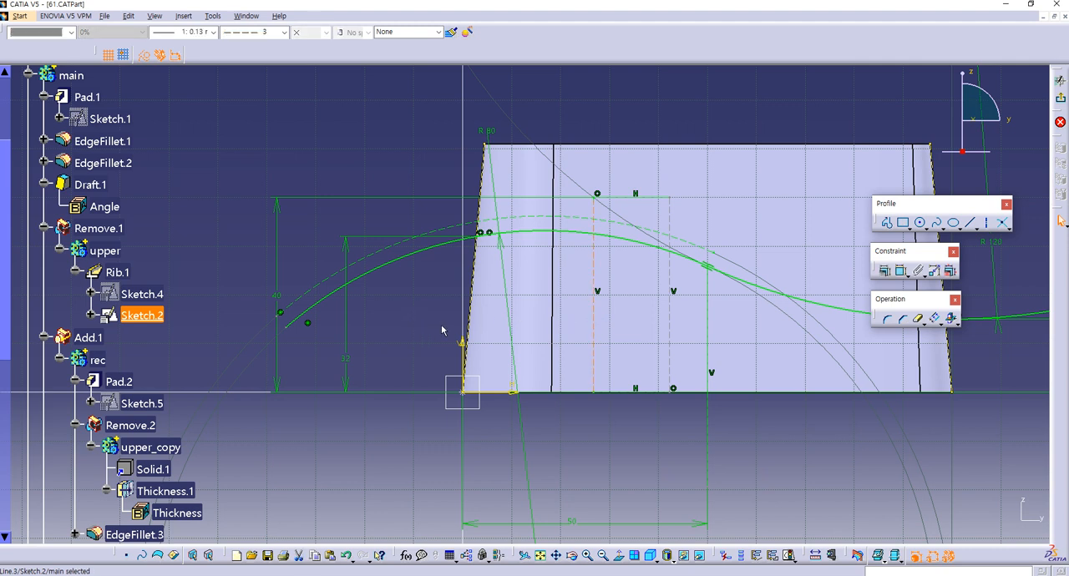
left_click(442, 330)
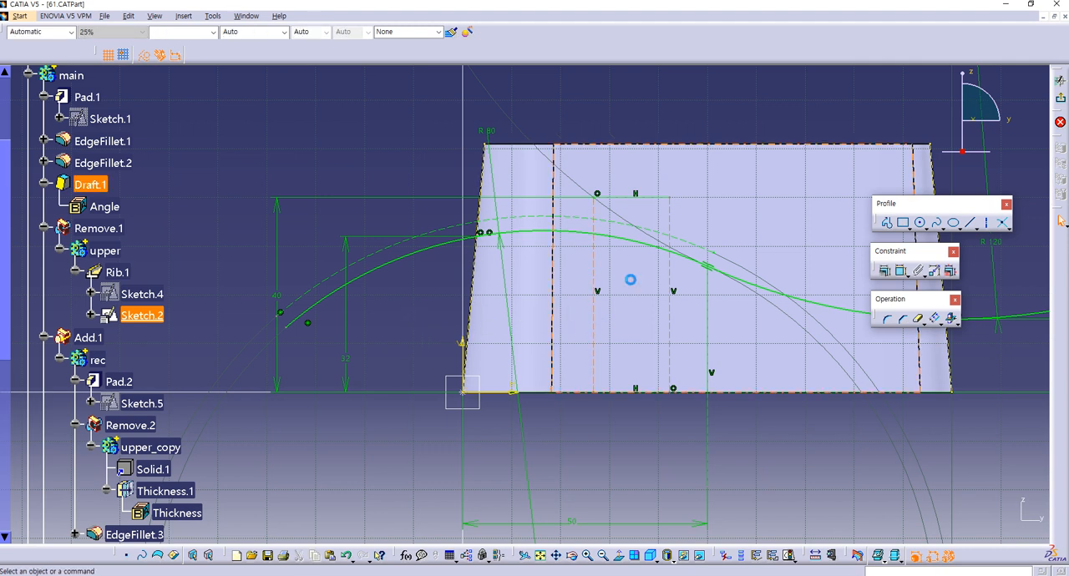
left_click(596, 194)
key("Delete")
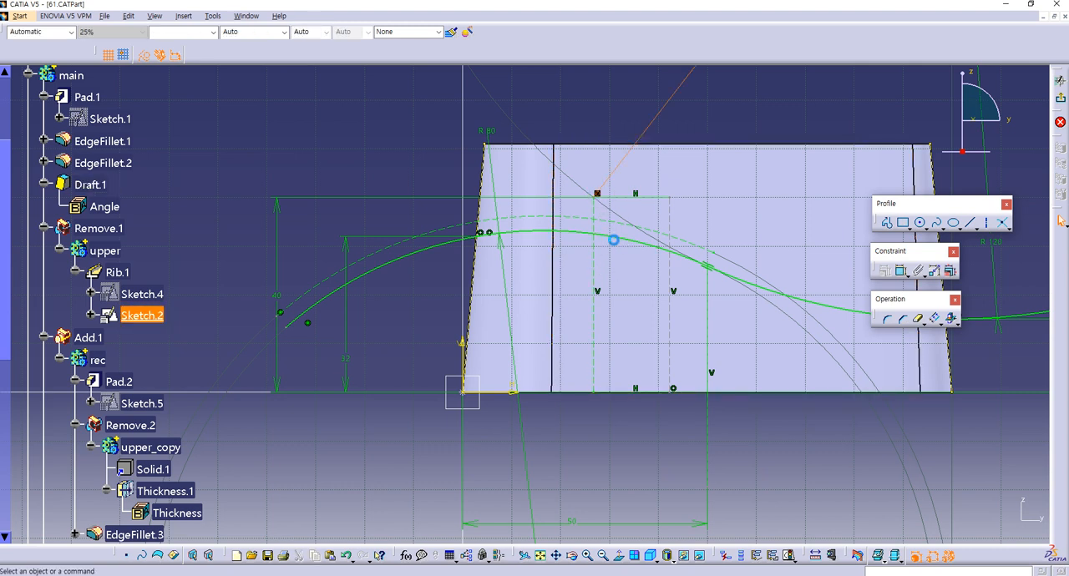
Step: Move both vertical construction lines toward the part's left slanted edge and exit Sketch.2
left_click_drag(594, 264, 545, 262)
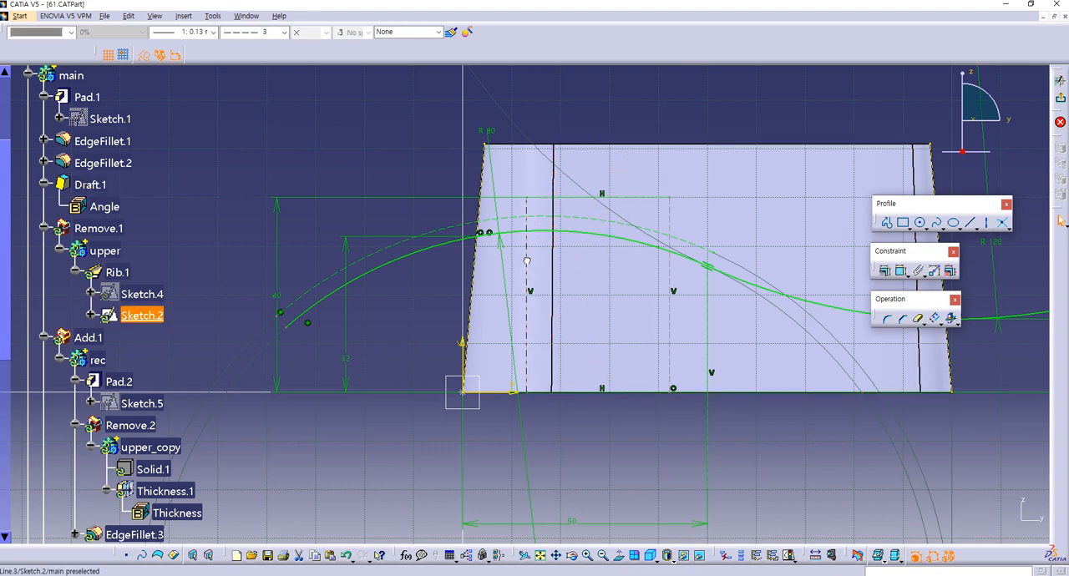
left_click_drag(672, 282, 579, 278)
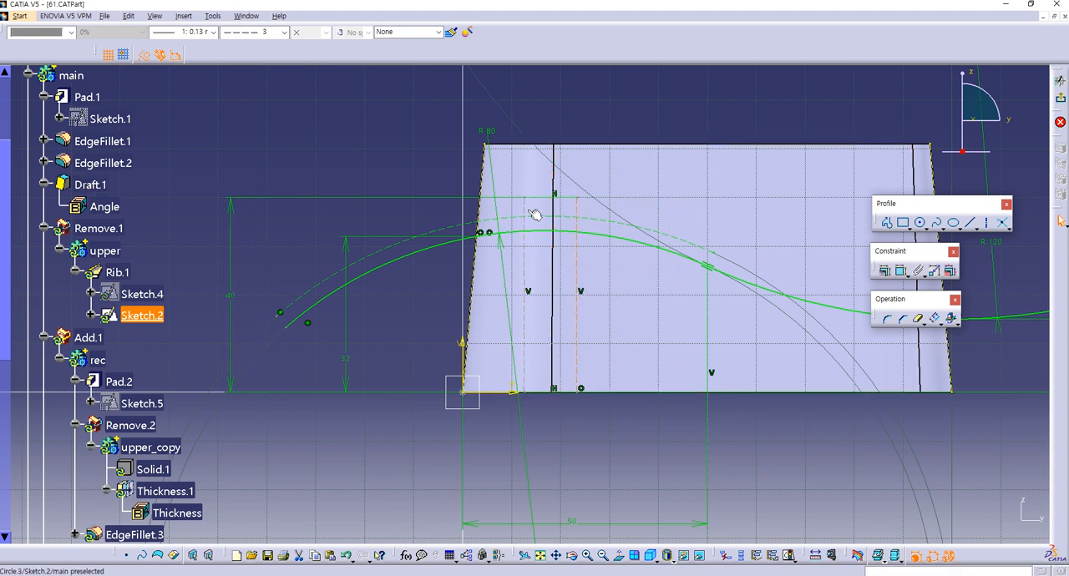
left_click(394, 224)
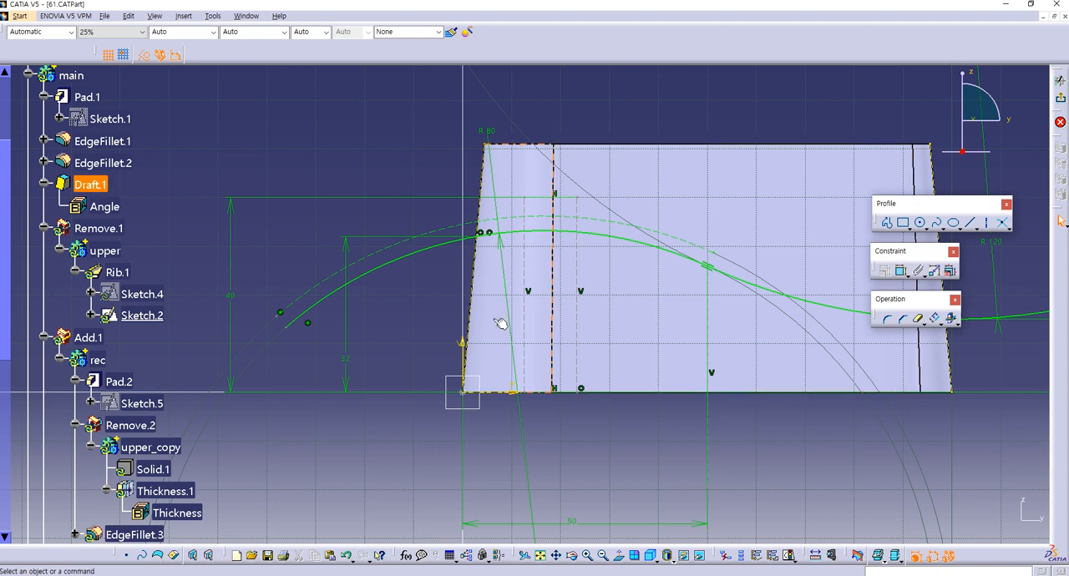
middle_click_drag(615, 345, 503, 319)
left_click(1061, 101)
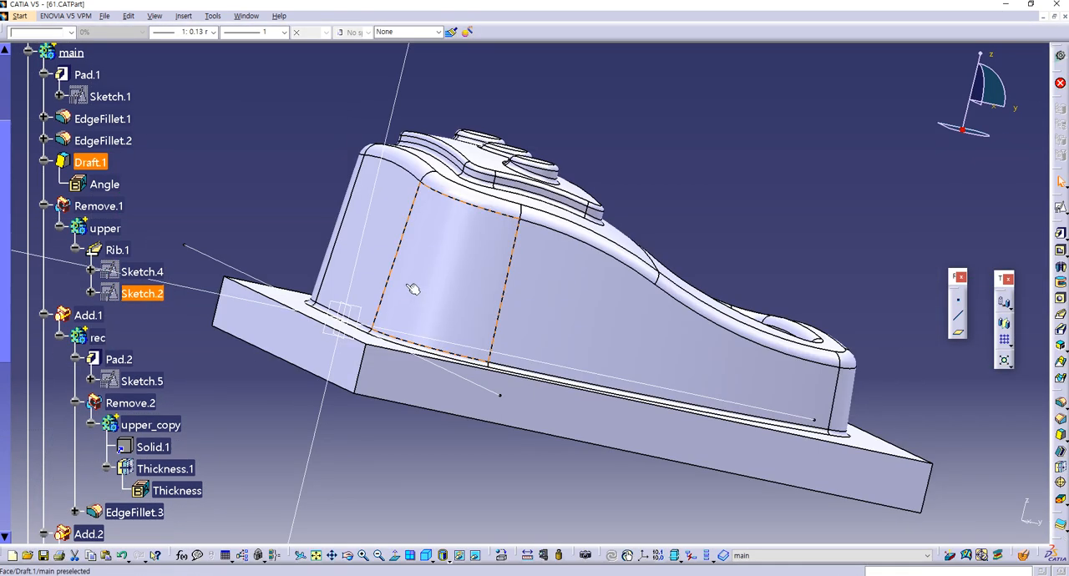
Step: Define Rib.1 as the in-work object and examine its profile in Sketch.4, including the arc and its dimensions
mouse_move(410, 286)
middle_mouse_down()
mouse_move(388, 228)
mouse_move(317, 279)
middle_mouse_up()
right_click(121, 247)
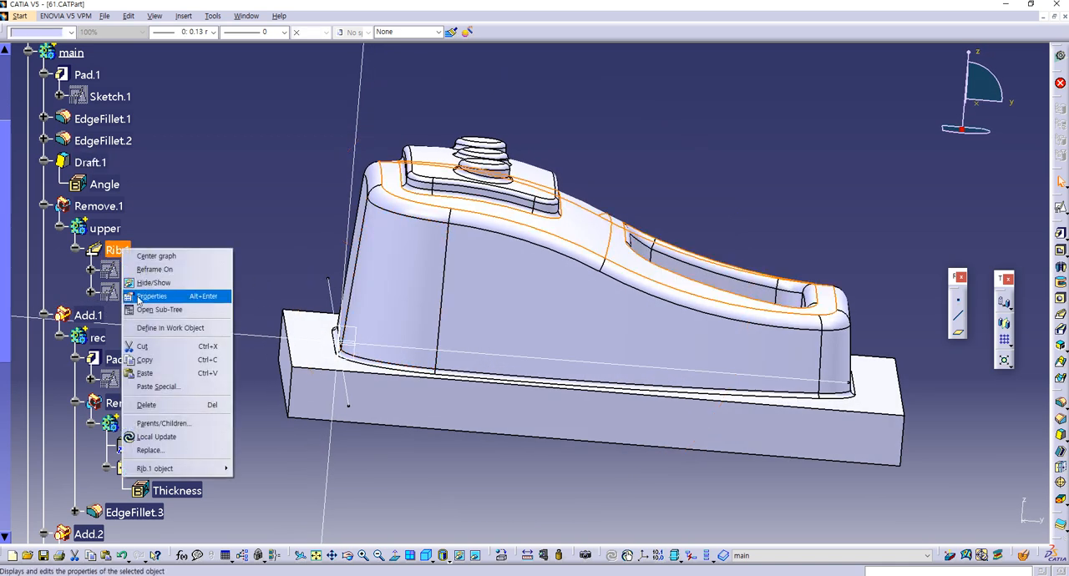
left_click(154, 328)
mouse_move(320, 345)
middle_mouse_down()
mouse_move(434, 271)
mouse_move(539, 257)
mouse_move(551, 289)
middle_mouse_up()
double_click(147, 273)
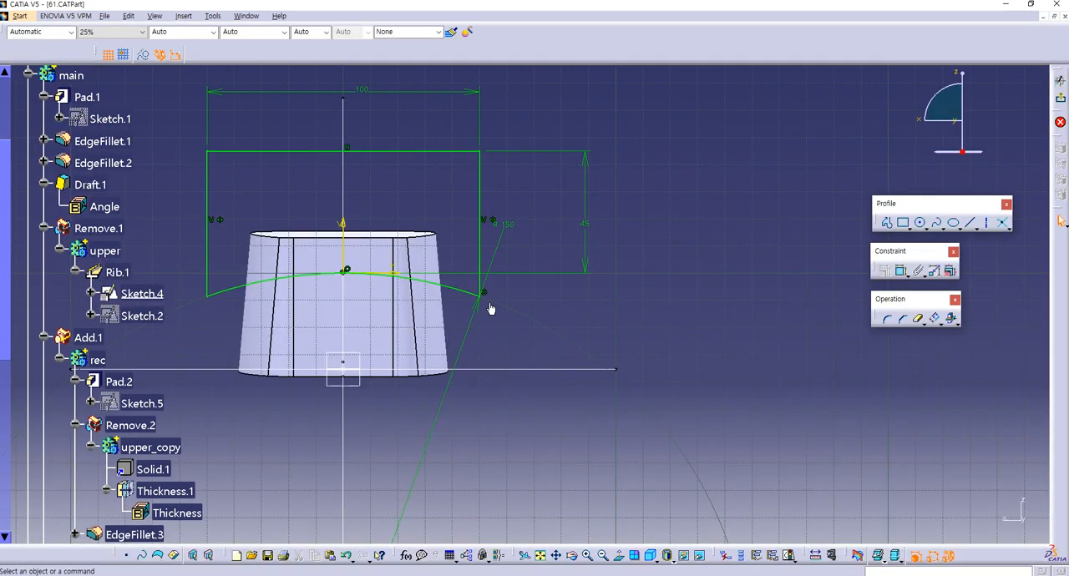
middle_click_drag(493, 309, 620, 331)
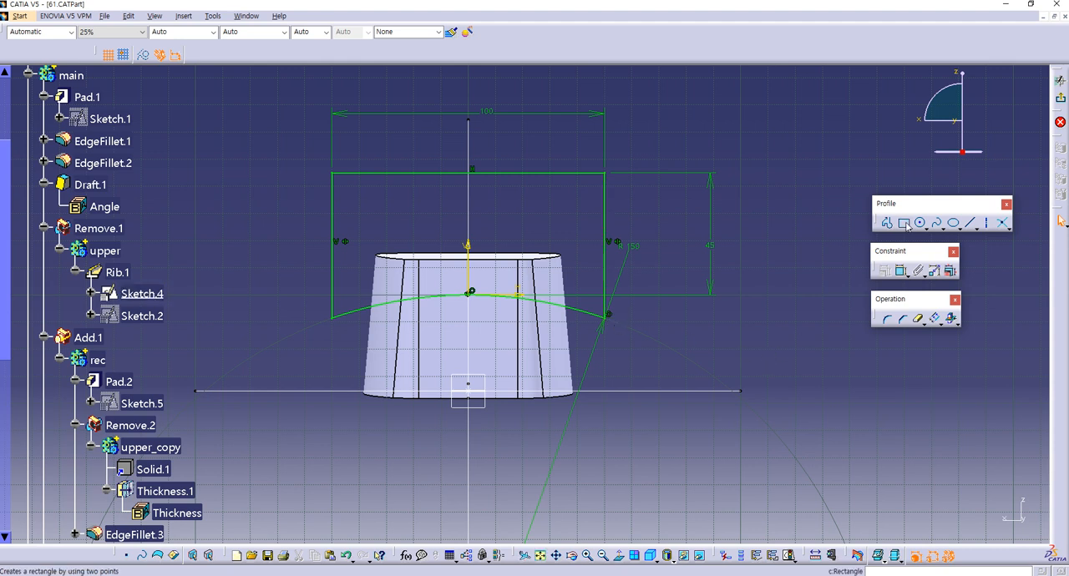
left_click(1063, 102)
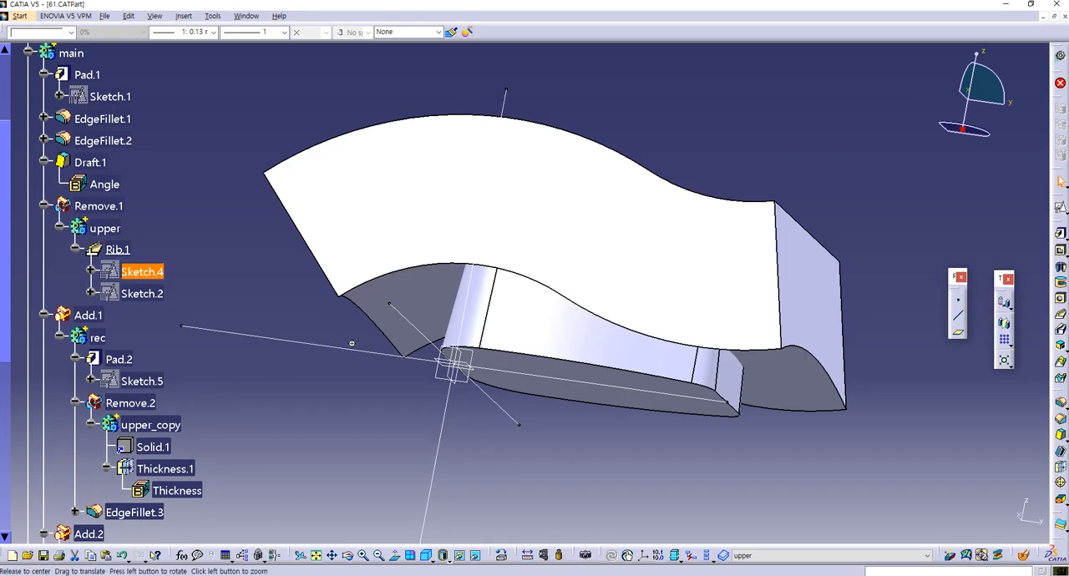
mouse_move(351, 343)
middle_mouse_down()
mouse_move(443, 341)
mouse_move(468, 303)
mouse_move(516, 276)
mouse_move(542, 281)
mouse_move(423, 370)
mouse_move(446, 392)
mouse_move(484, 313)
mouse_move(501, 308)
mouse_move(437, 358)
mouse_move(399, 375)
mouse_move(372, 369)
middle_mouse_up()
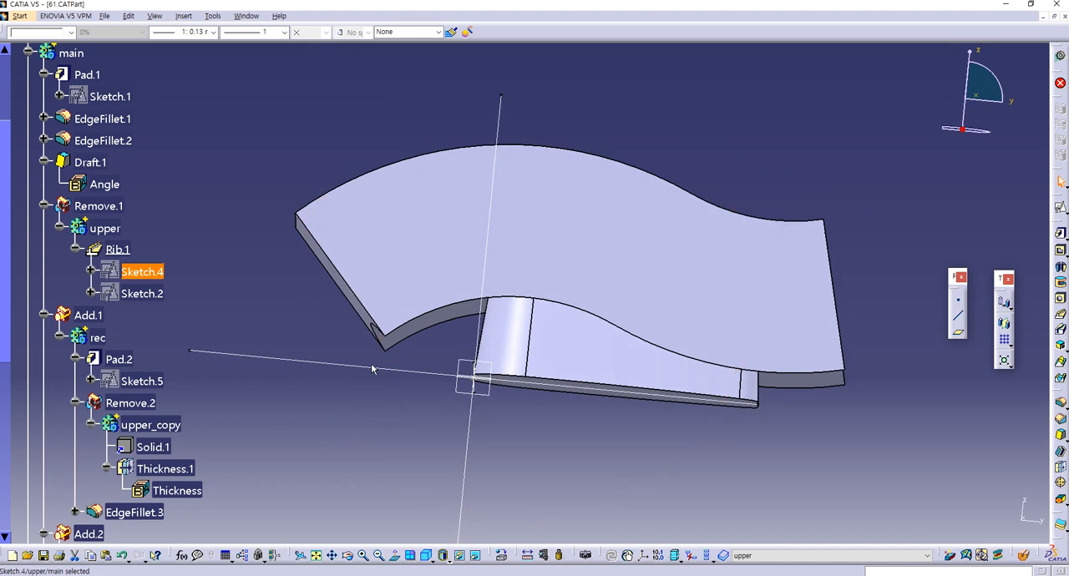
Step: Tile the open document windows and define the main body as the in-work object
left_click(247, 16)
left_click(269, 43)
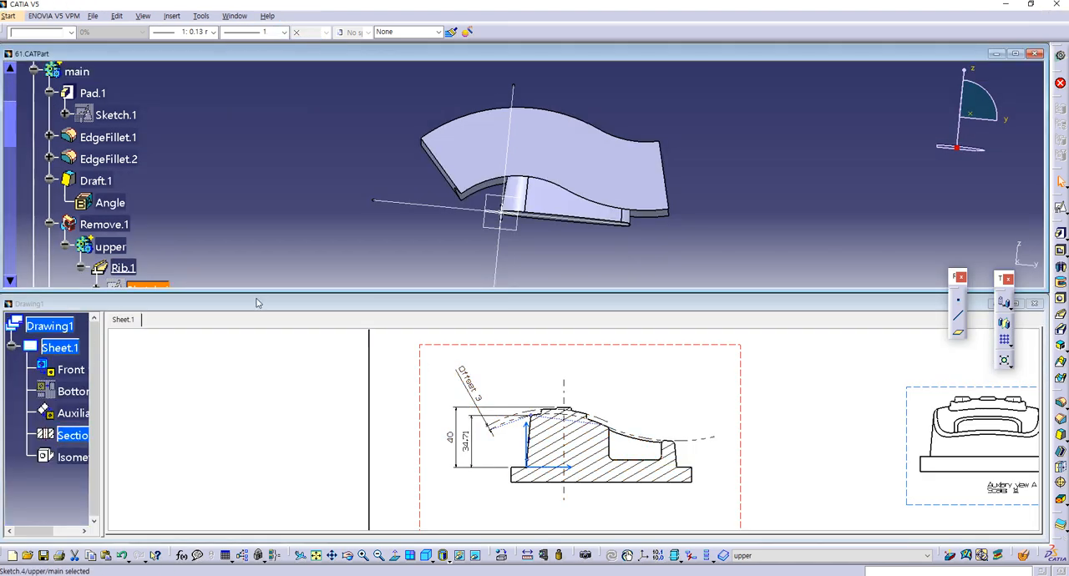
right_click(82, 69)
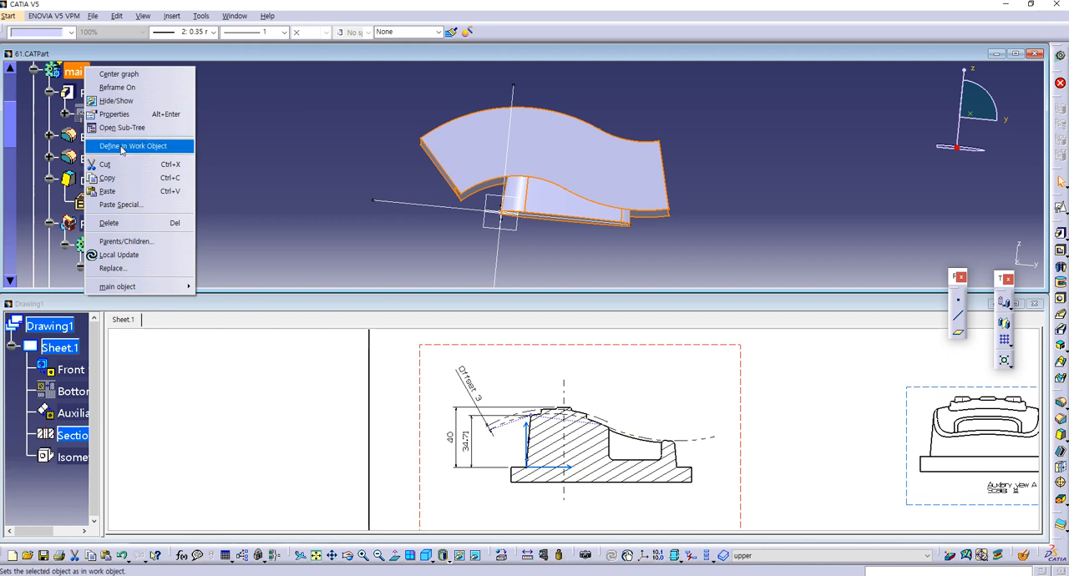
left_click(126, 144)
Step: Switch to Drawing1 in a maximized window and update the drawing views from the part
left_click(645, 487)
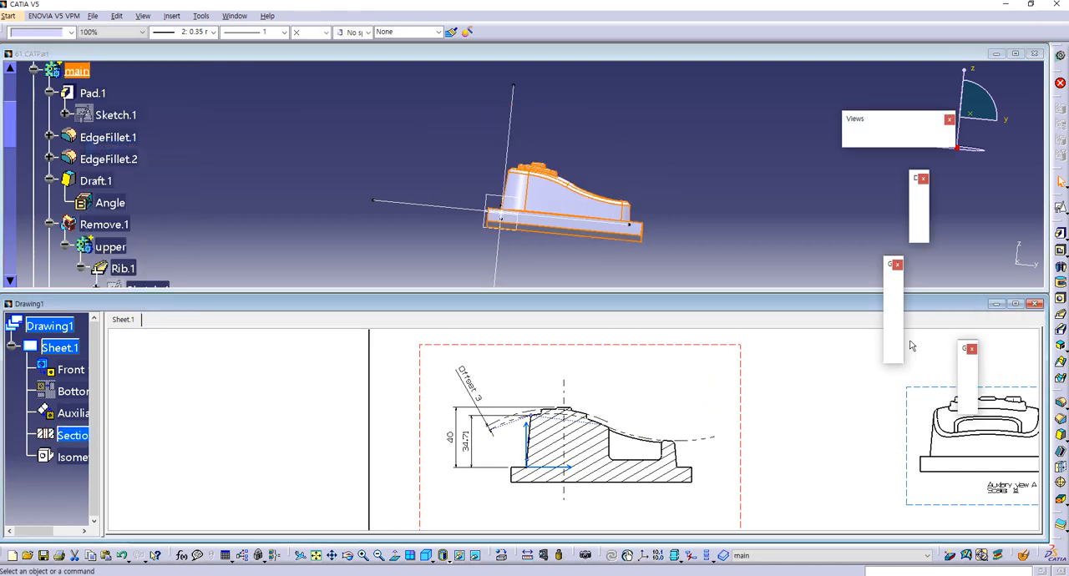
left_click(1016, 303)
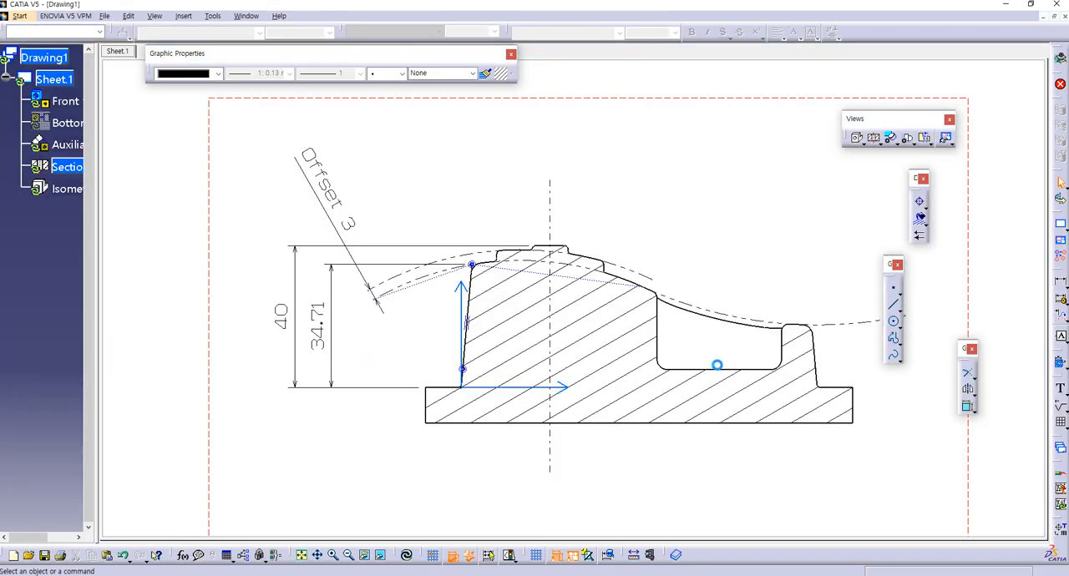
middle_click_drag(479, 376, 491, 355, "ctrl")
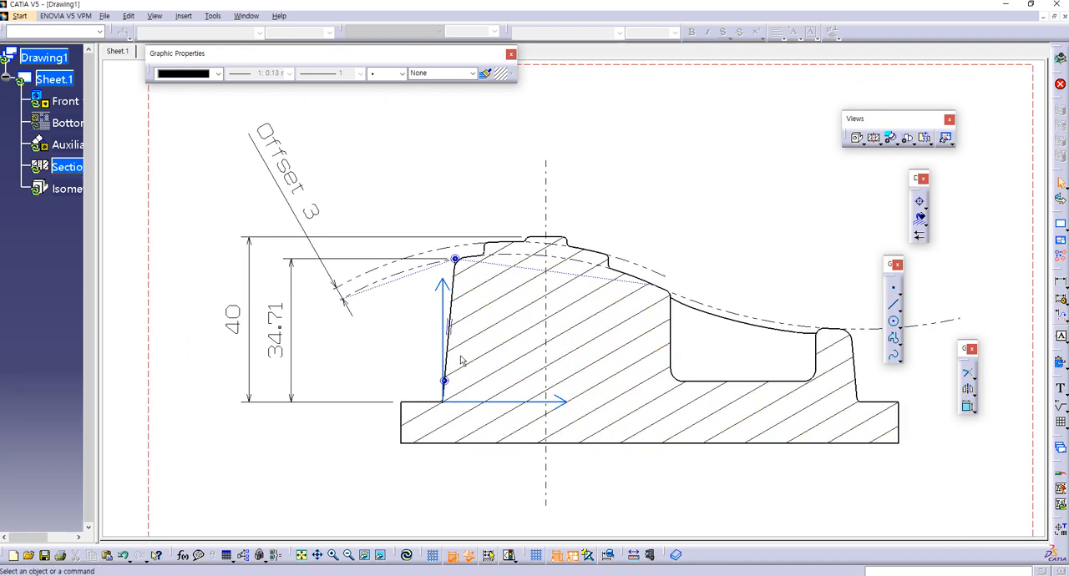
middle_click_drag(427, 339, 453, 483, "ctrl")
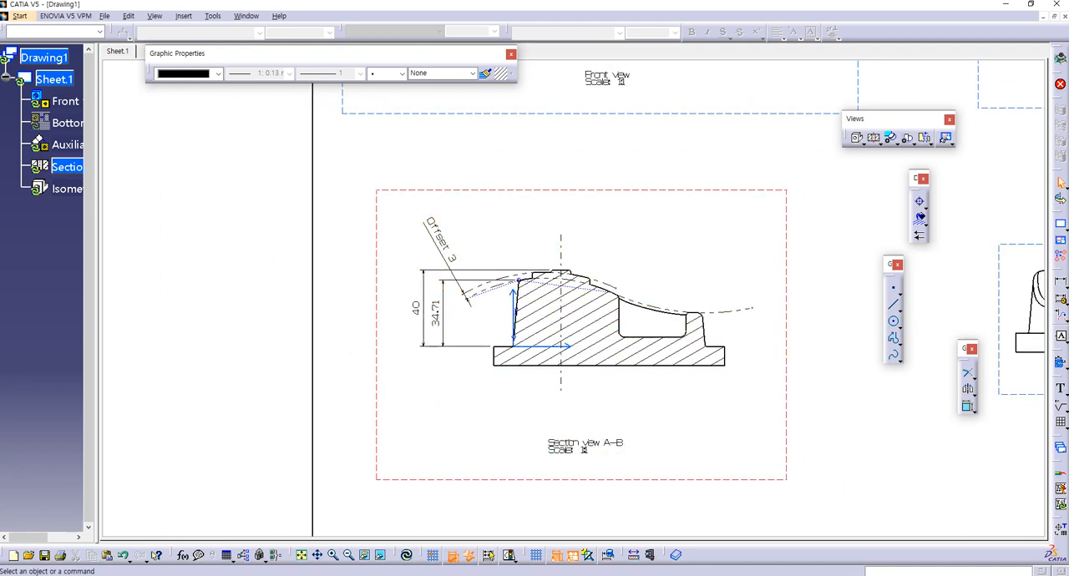
left_click(407, 557)
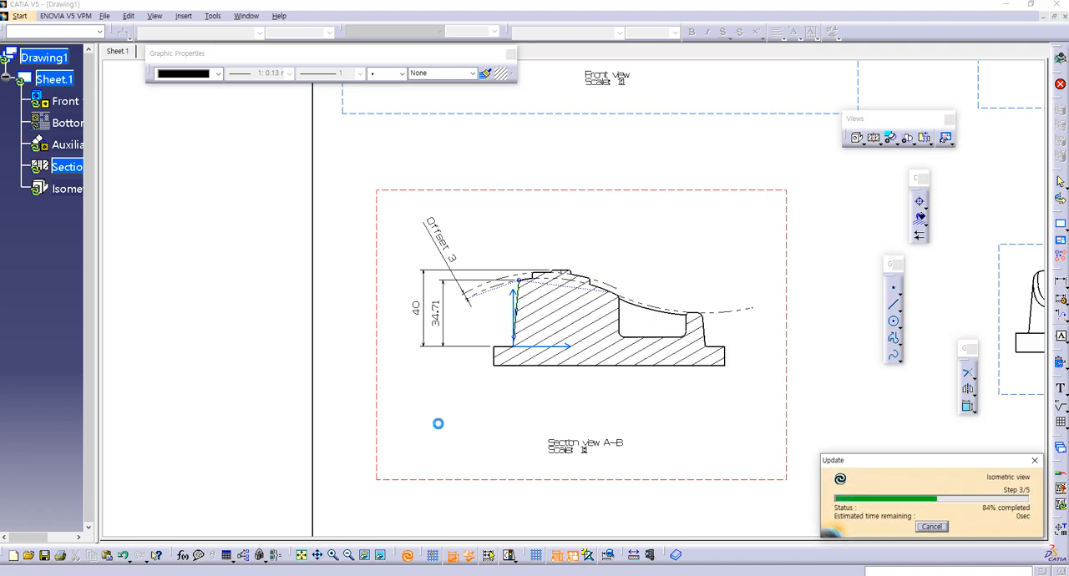
Step: Draw a line along the right slanted side edge of the boss in section view A-B
middle_click_drag(484, 389, 483, 370, "ctrl")
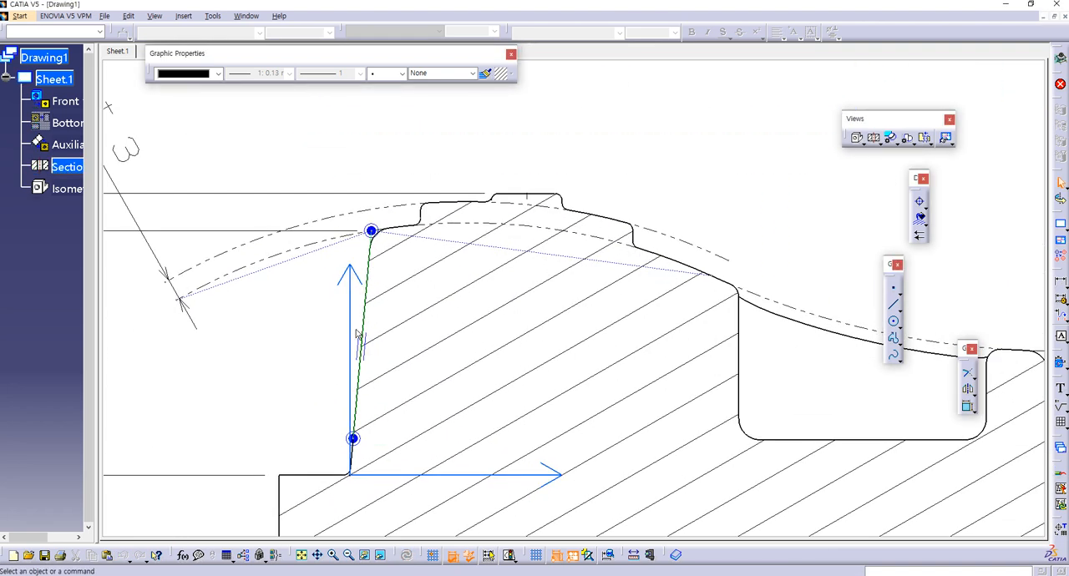
middle_click_drag(324, 305, 192, 288)
middle_click_drag(651, 431, 444, 406)
middle_click_drag(833, 456, 687, 408)
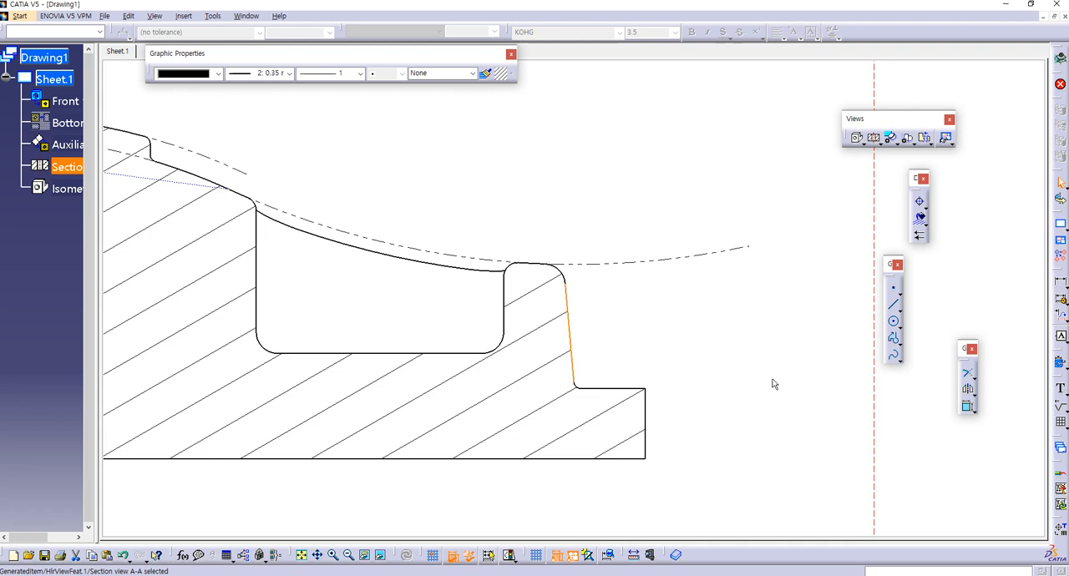
left_click(893, 304)
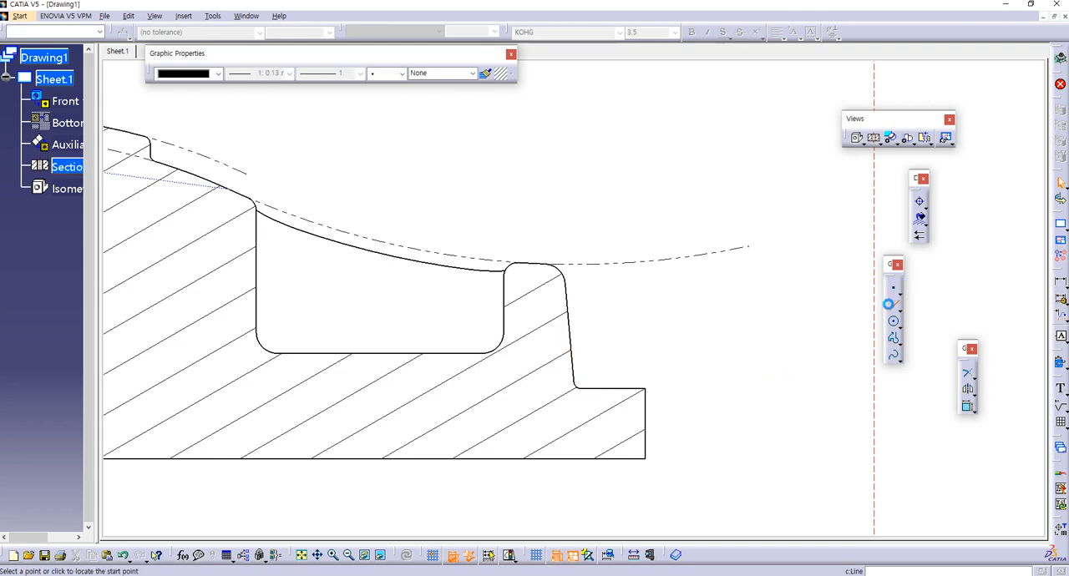
left_click(573, 376)
left_click(565, 285)
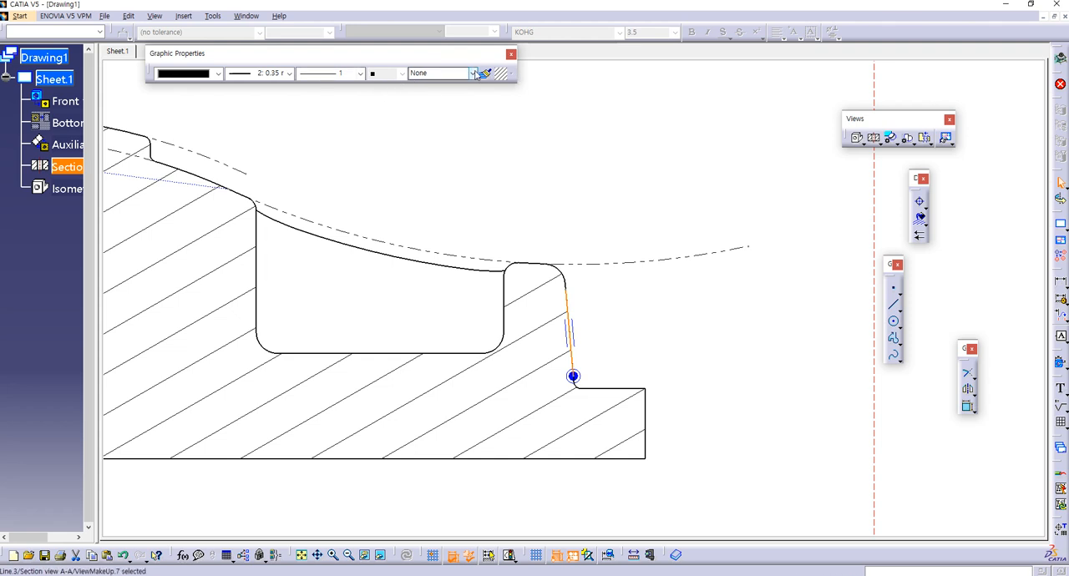
left_click(547, 216)
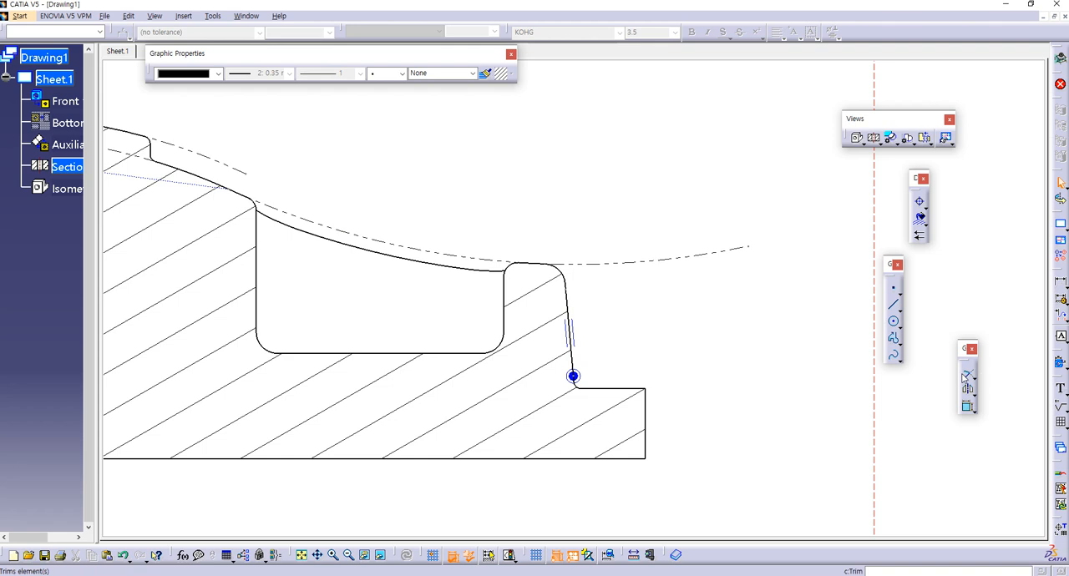
Step: Extend the new slanted line up to the dash-dot arc using Trim on the first element only
left_click_drag(963, 375, 965, 378)
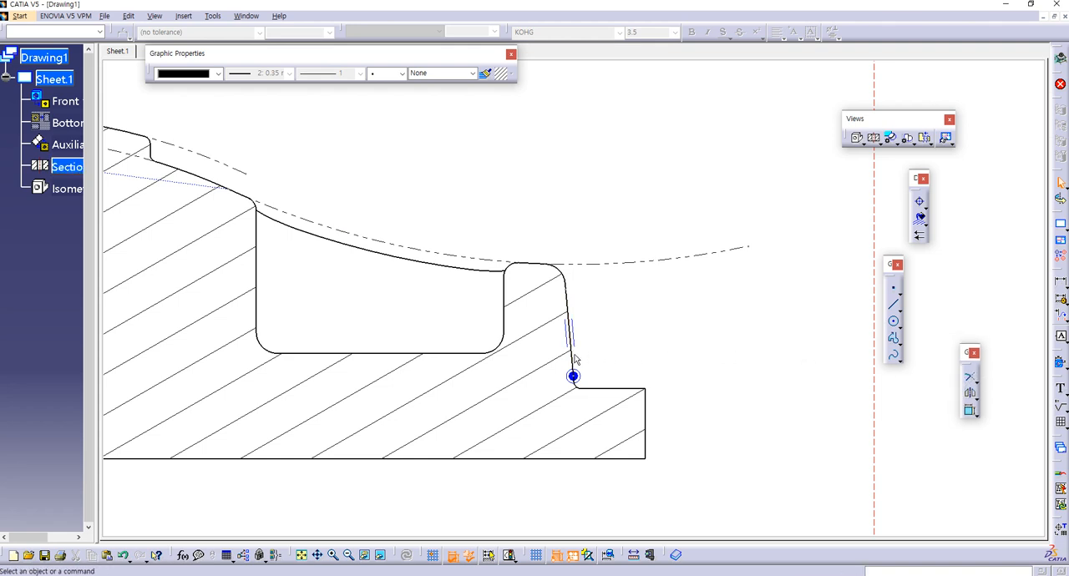
left_click(567, 315)
left_click(725, 307)
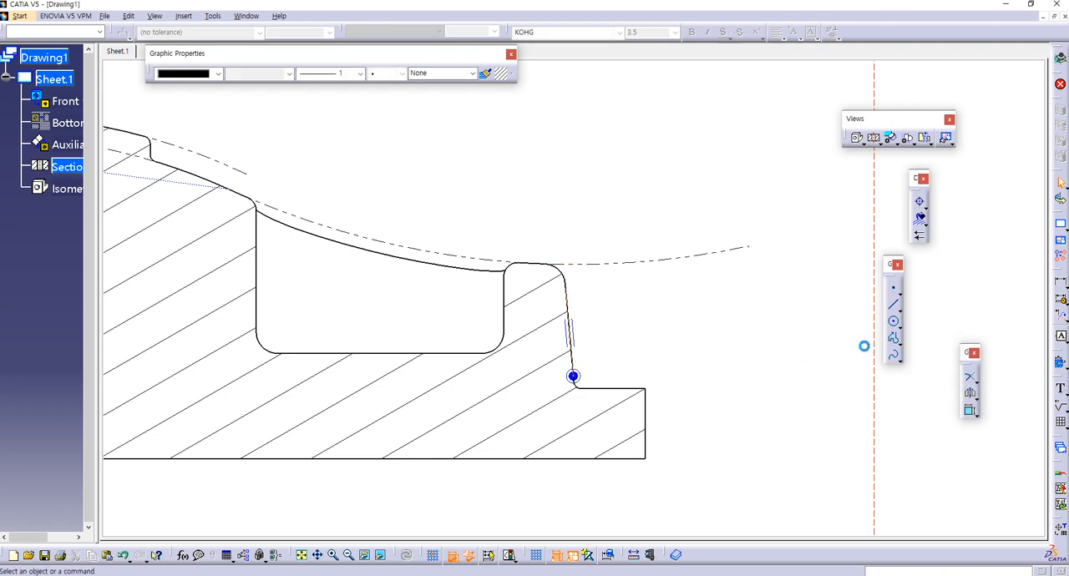
left_click(971, 380)
left_click(578, 358)
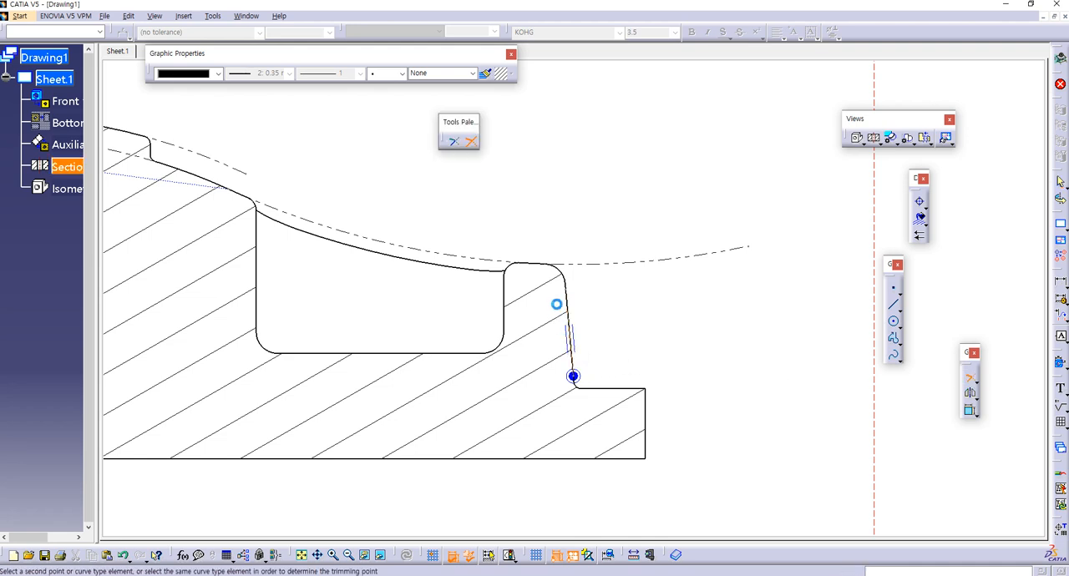
left_click(518, 266)
middle_click_drag(627, 323, 612, 316)
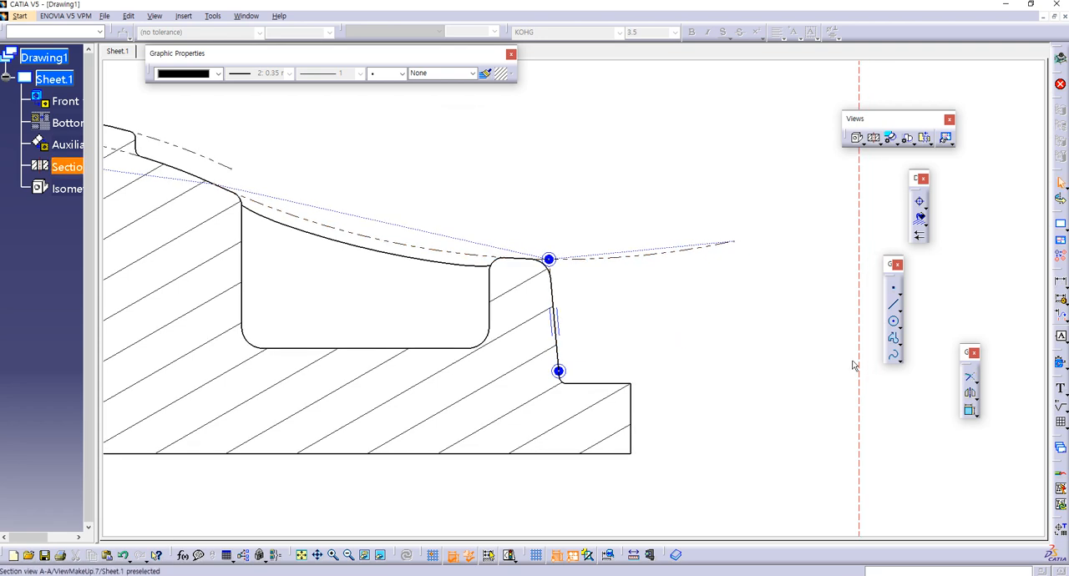
Step: Dimension the height from the base's upper-right edge to the slanted line's intersection with the arc, placed right of the section
left_click(1061, 282)
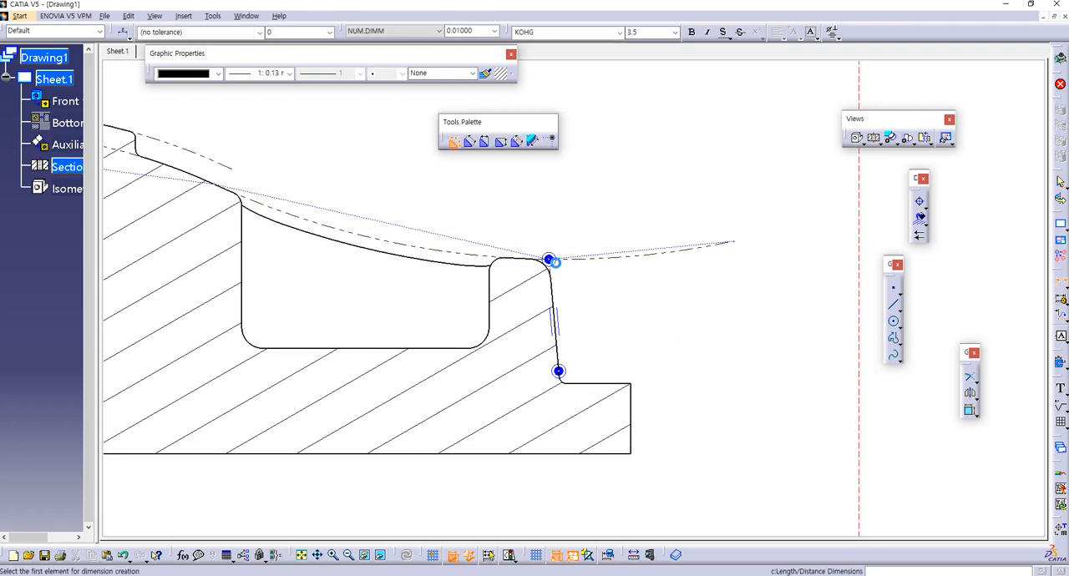
left_click(548, 259)
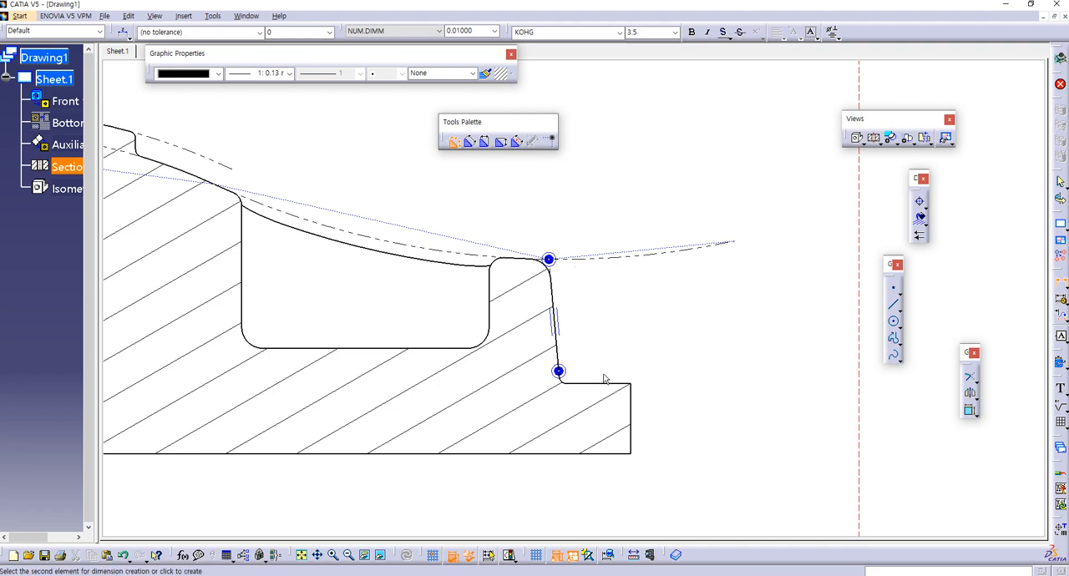
left_click(606, 384)
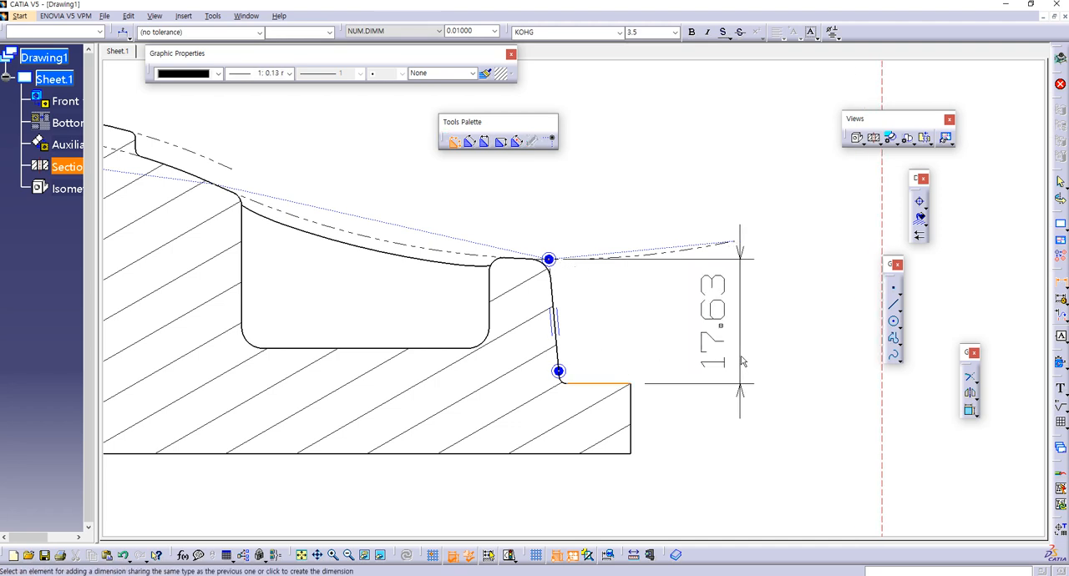
left_click(817, 352)
left_click(610, 324)
mouse_move(610, 324)
middle_mouse_down()
mouse_move(442, 351)
mouse_move(599, 359)
mouse_move(613, 378)
middle_mouse_up()
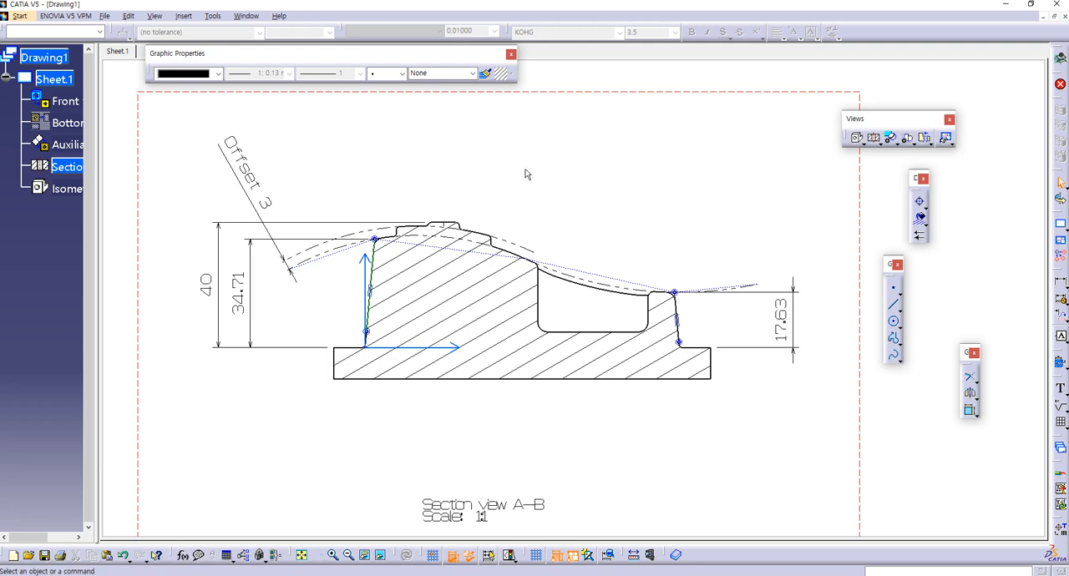
Step: Switch back to the 61.CATPart model, maximize its window and view the part from above at an angle
left_click(1054, 17)
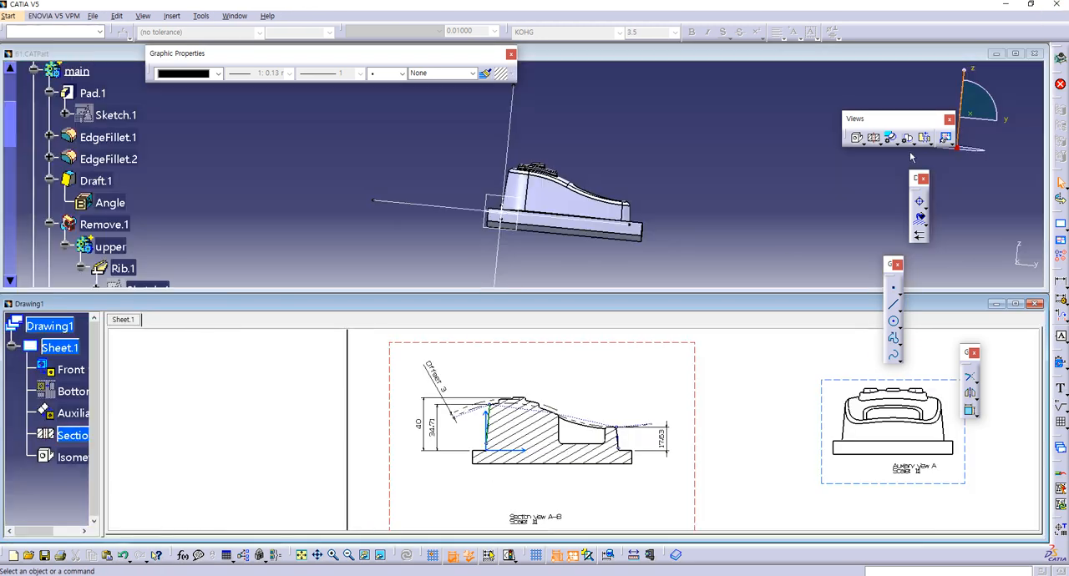
left_click(649, 289)
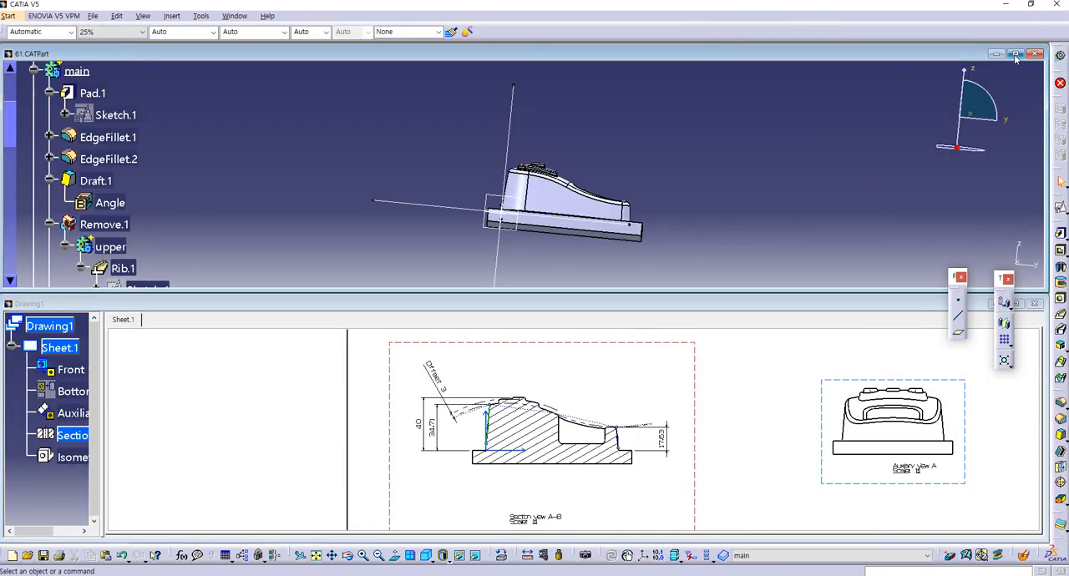
left_click(1015, 54)
middle_click_drag(460, 346, 482, 345)
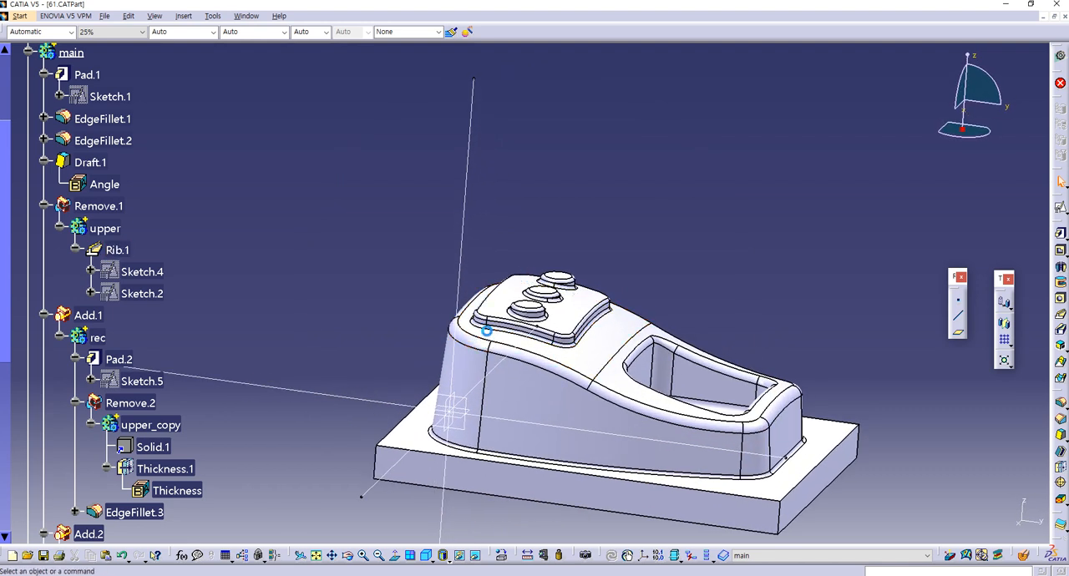
Step: Show Sketch.4 and Sketch.2 of Rib.1 and examine how the rib profile and arc sit against the part's top
right_click(134, 291)
left_click(167, 324)
right_click(136, 278)
left_click(193, 308)
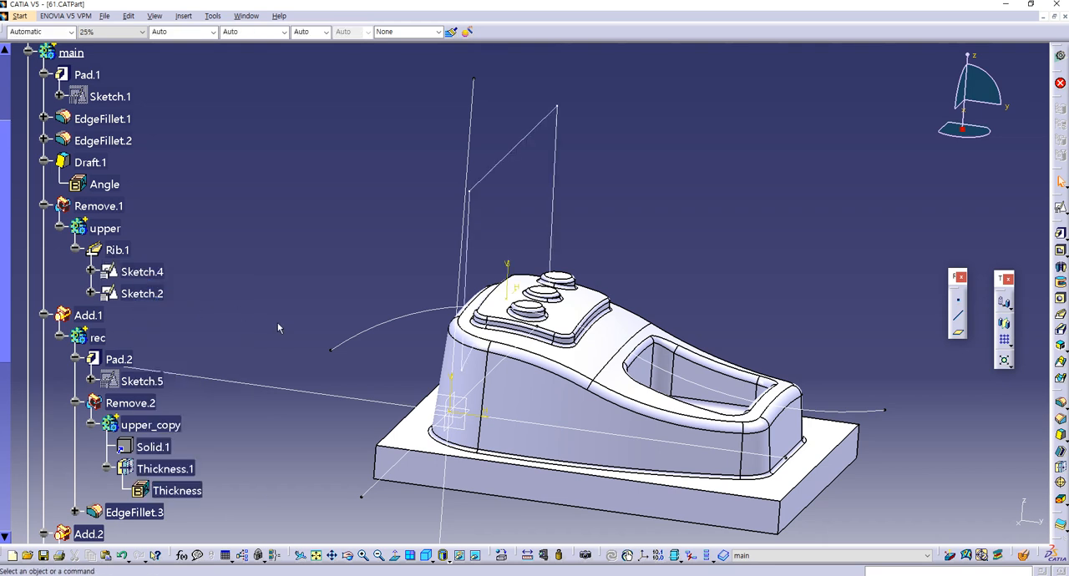
mouse_move(471, 351)
middle_mouse_down()
mouse_move(539, 335)
mouse_move(588, 307)
mouse_move(555, 299)
middle_mouse_up()
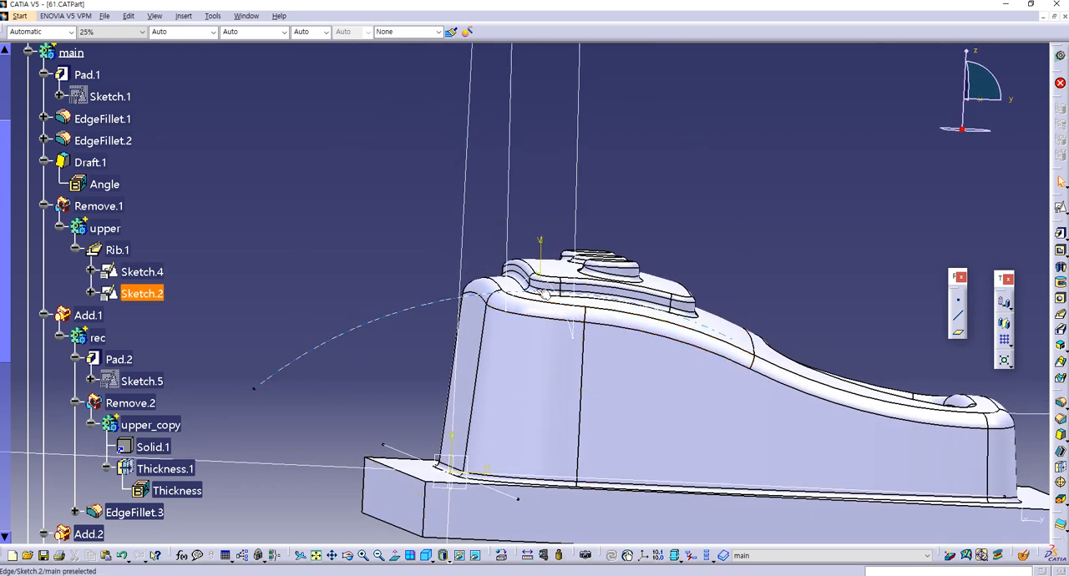
left_click(537, 290)
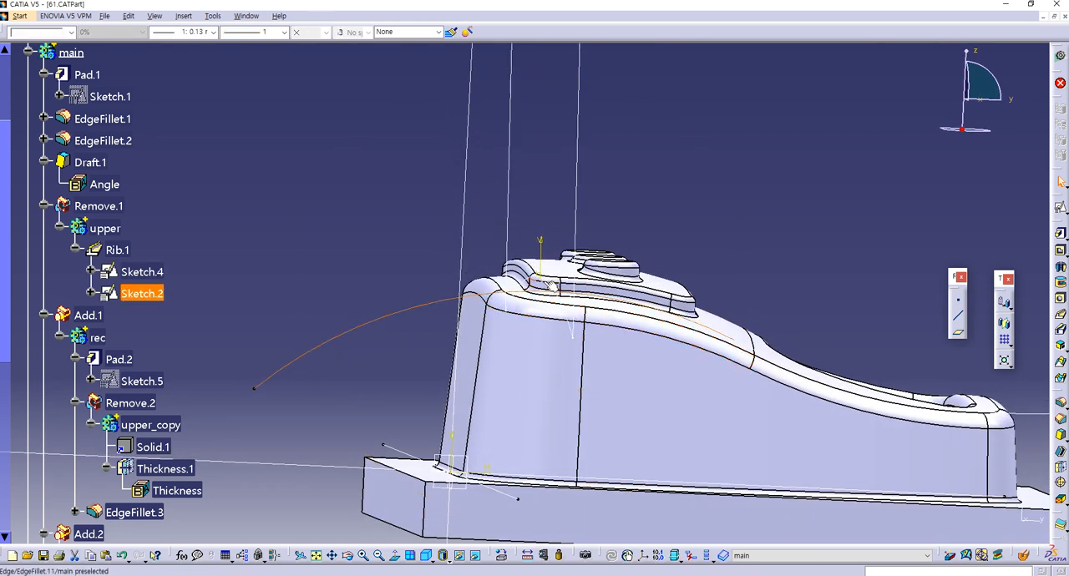
middle_click_drag(543, 286, 524, 328)
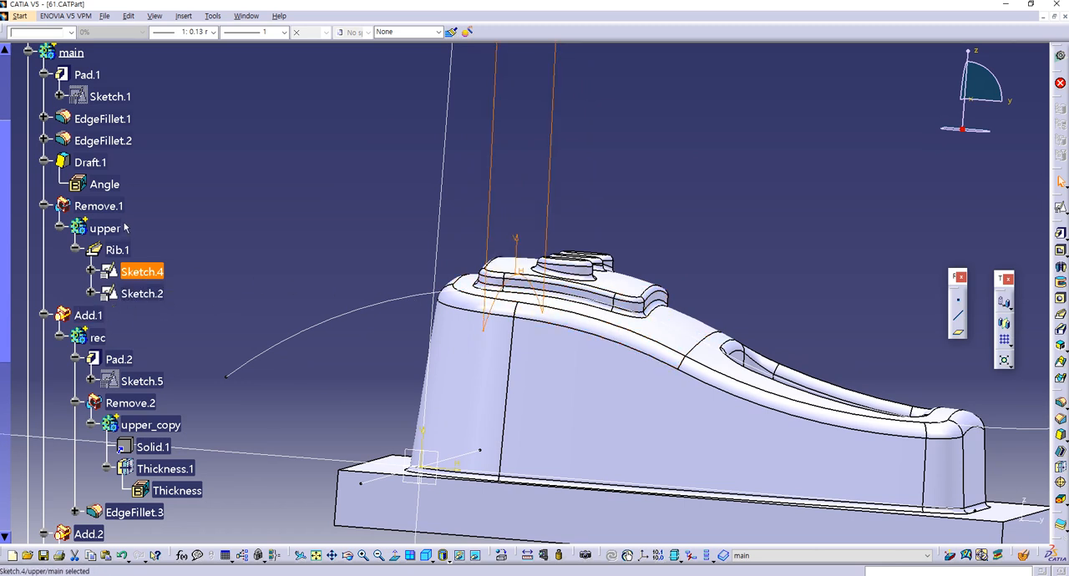
Step: Show the upper geometrical set and view the model from the side around its top surface
scroll(6, 316, "down", 5)
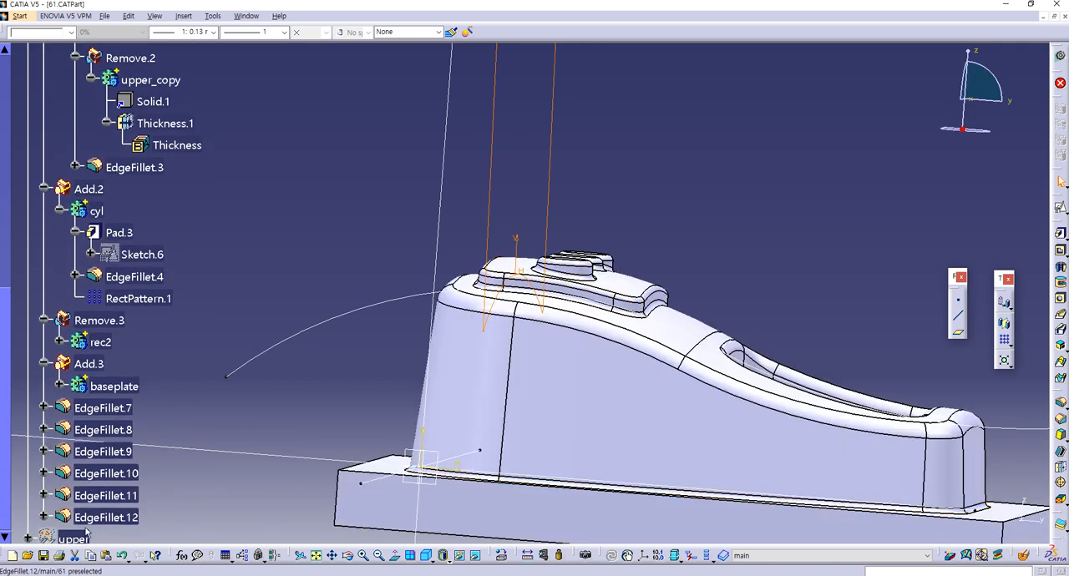
right_click(74, 543)
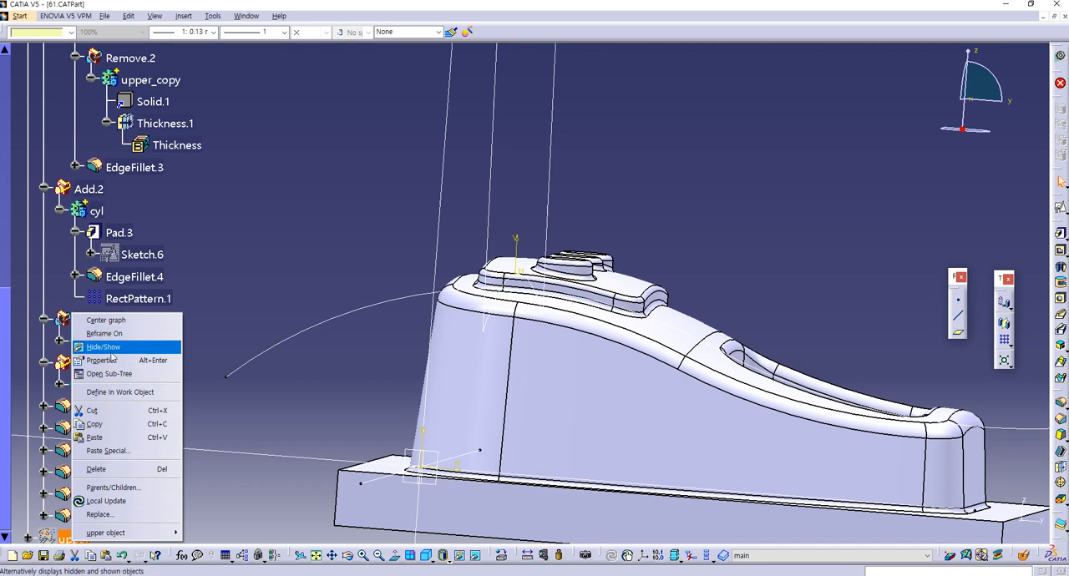
left_click(96, 348)
middle_click_drag(329, 264, 492, 267)
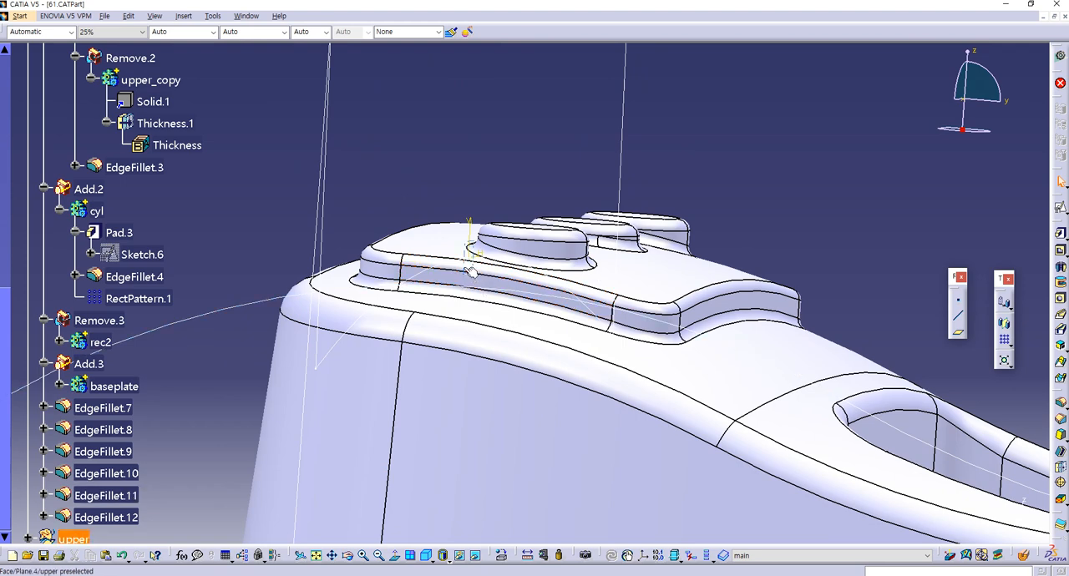
middle_click_drag(477, 268, 614, 213)
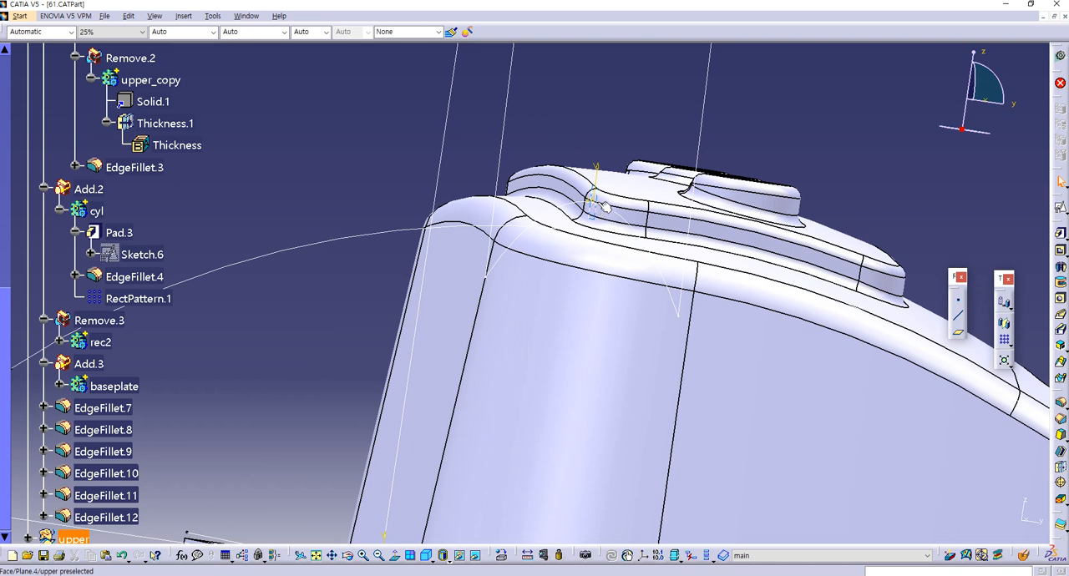
Step: Open the side profile sketch in the upper set, set the arc's height to 32 mm and leave the sketch
double_click(598, 204)
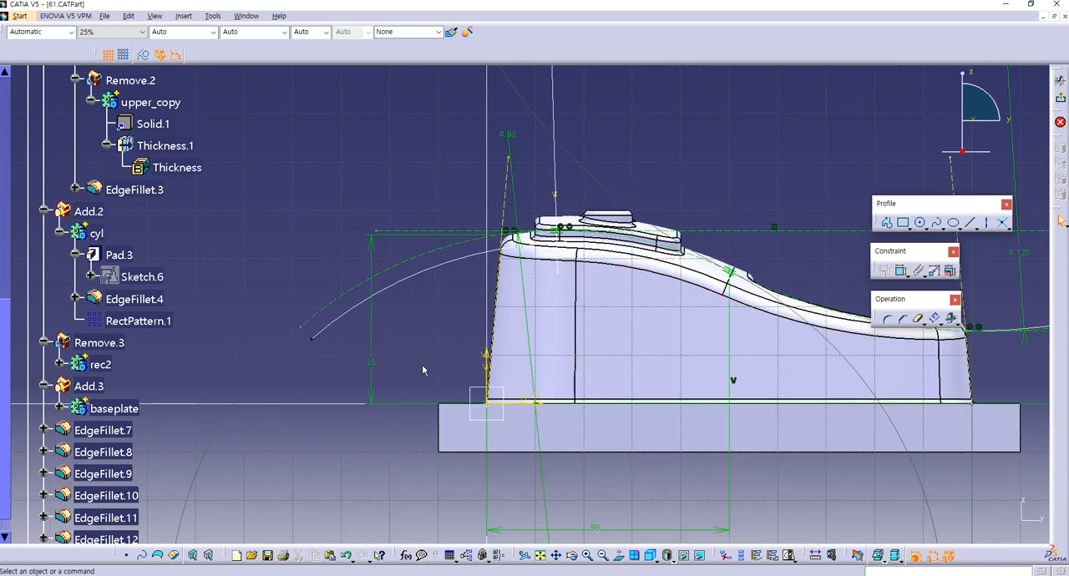
double_click(372, 367)
type("32")
key("Return")
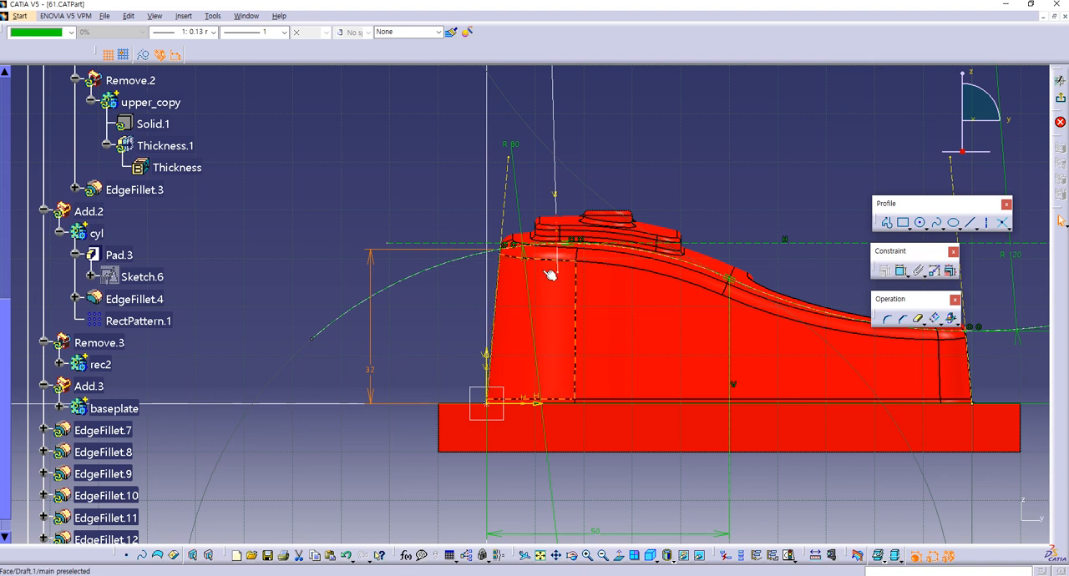
left_click(737, 176)
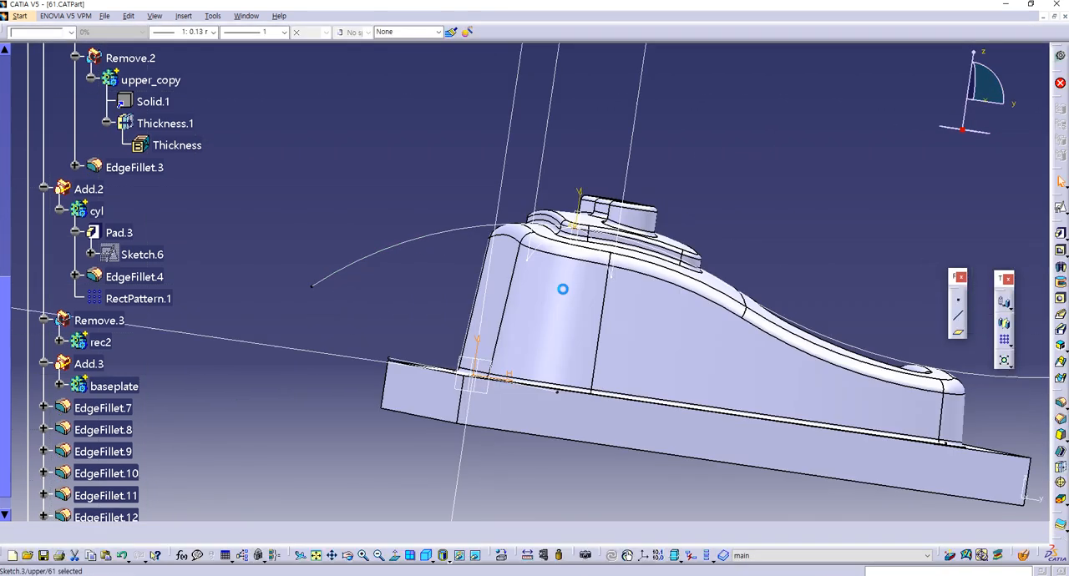
Step: Hide the upper geometrical set and the rib's sketches, and collapse the main body in the tree
mouse_move(569, 246)
middle_mouse_down()
mouse_move(589, 286)
mouse_move(611, 279)
mouse_move(596, 306)
mouse_move(552, 309)
mouse_move(683, 251)
mouse_move(568, 266)
mouse_move(538, 299)
mouse_move(487, 315)
middle_mouse_up()
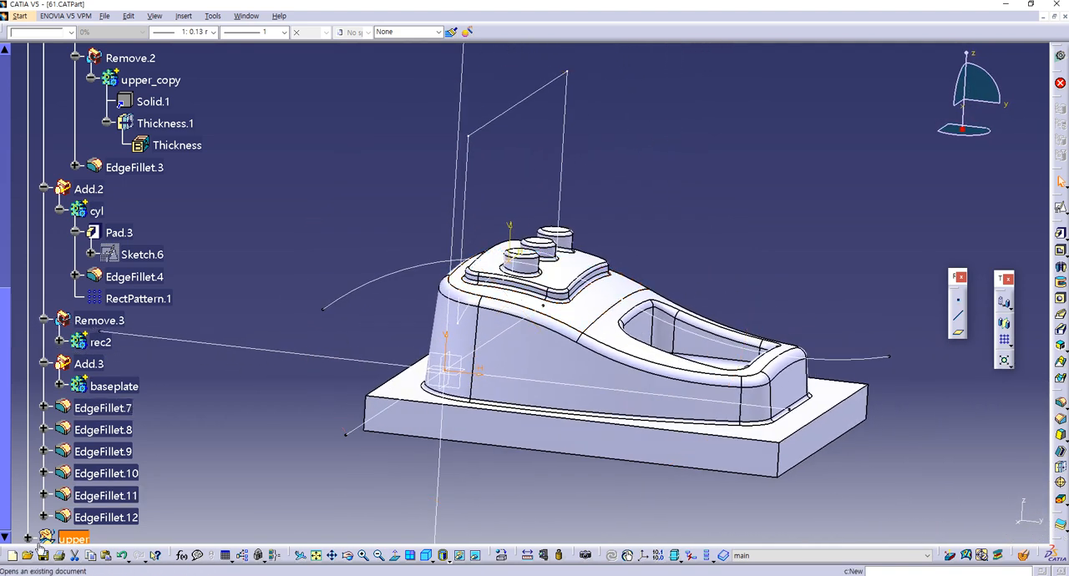
right_click(75, 539)
key("h")
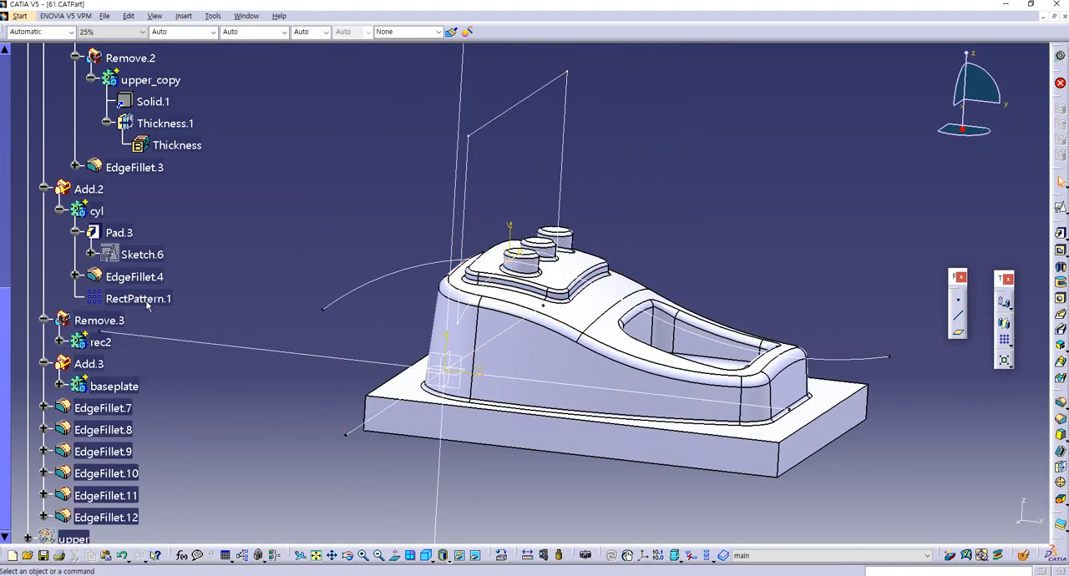
left_click_drag(10, 341, 14, 138)
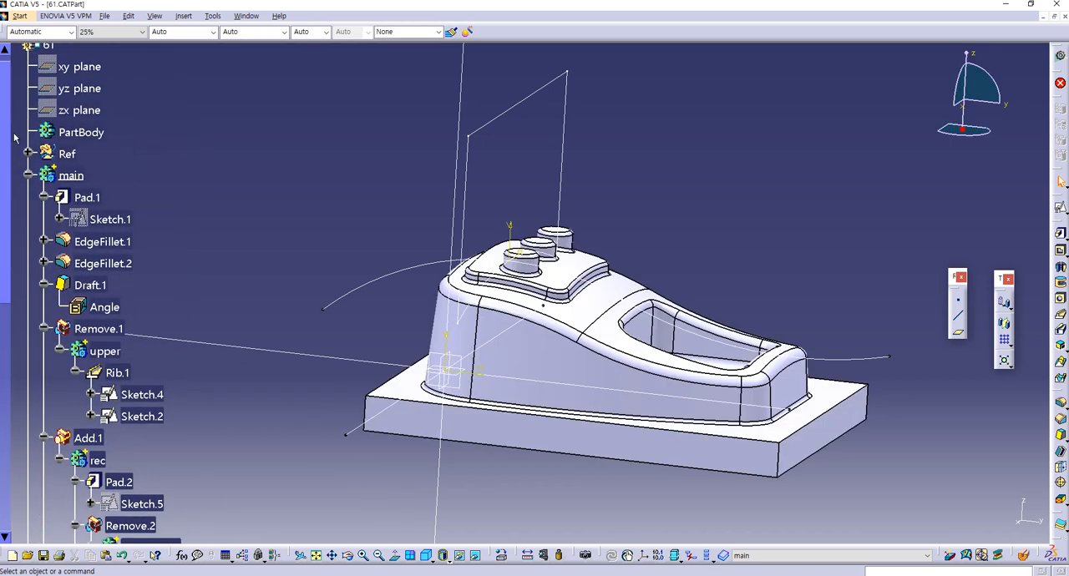
left_click(29, 175)
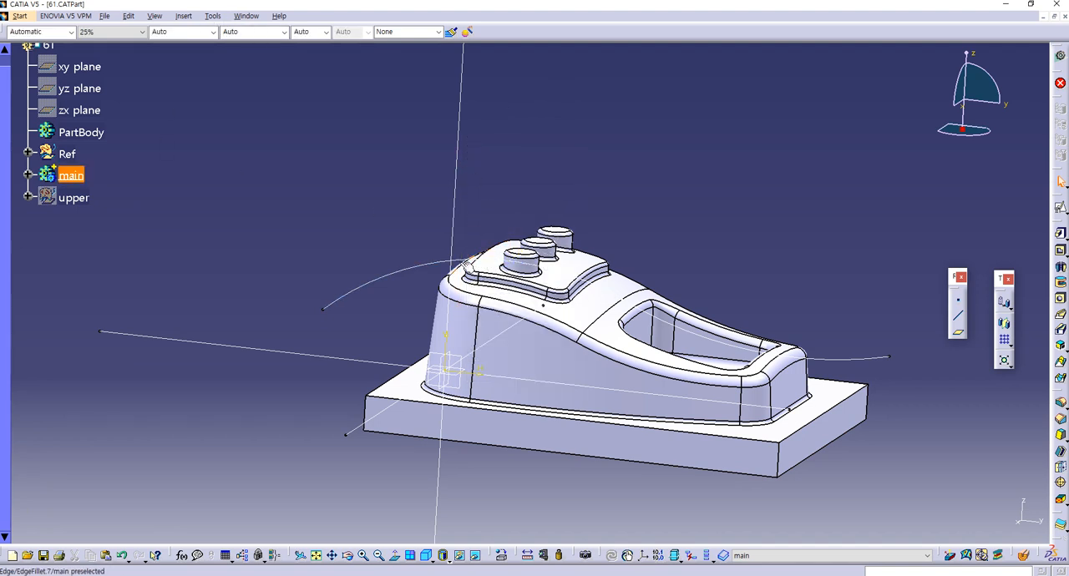
right_click(459, 260)
key("h")
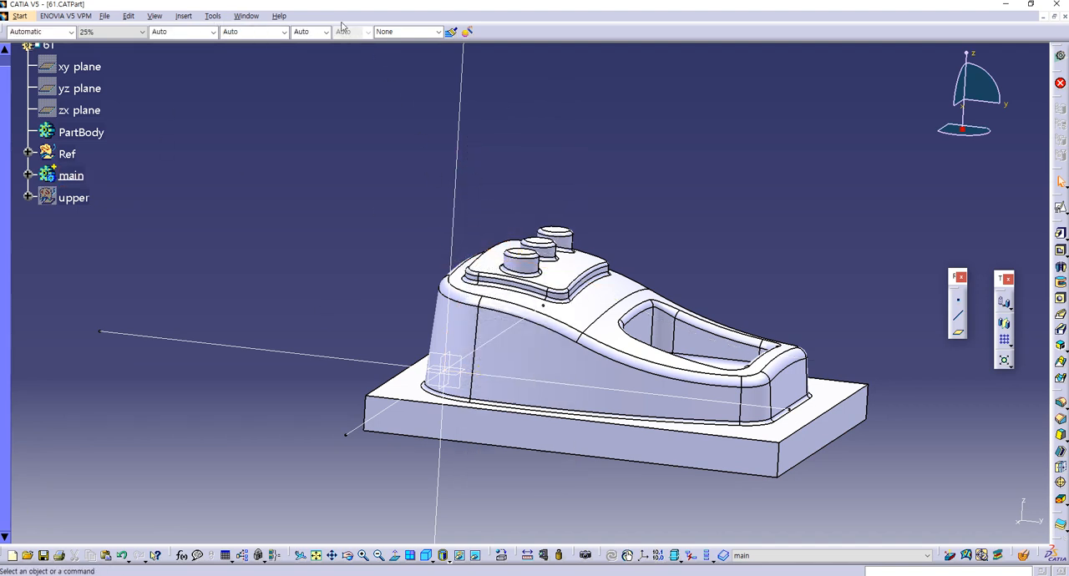
Step: Return to the Drawing1 window, maximize it and update the drawing views from the changed part
left_click(242, 16)
left_click(260, 52)
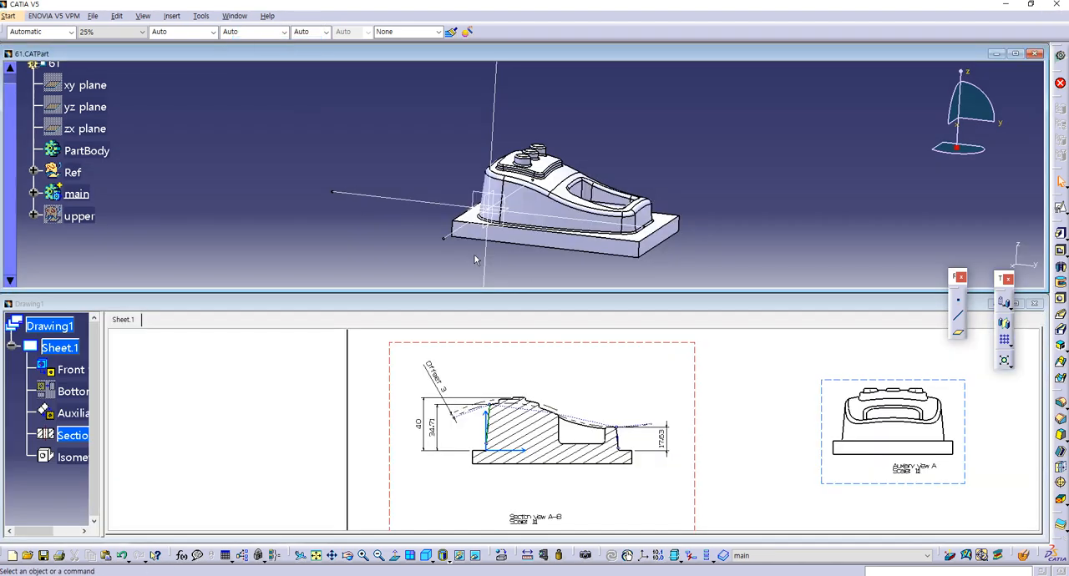
left_click(711, 377)
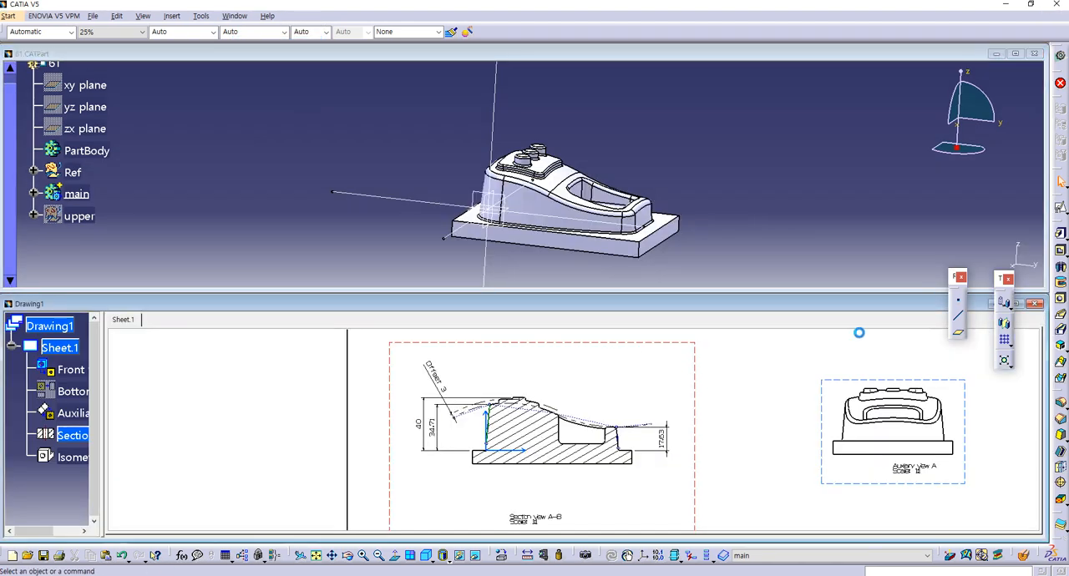
left_click(1015, 305)
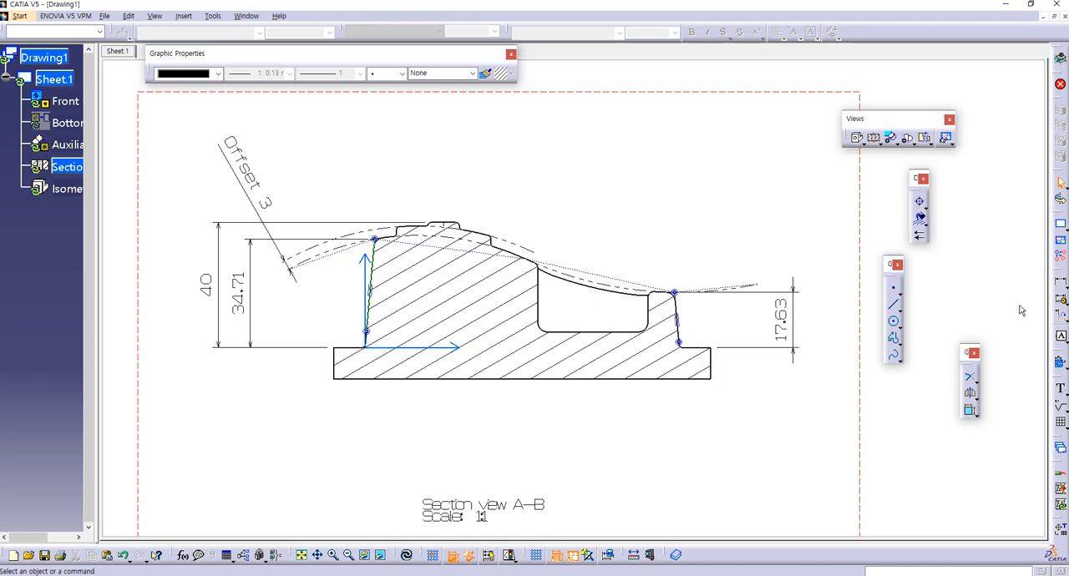
mouse_move(573, 262)
middle_mouse_down()
mouse_move(577, 356)
mouse_move(547, 462)
middle_mouse_up()
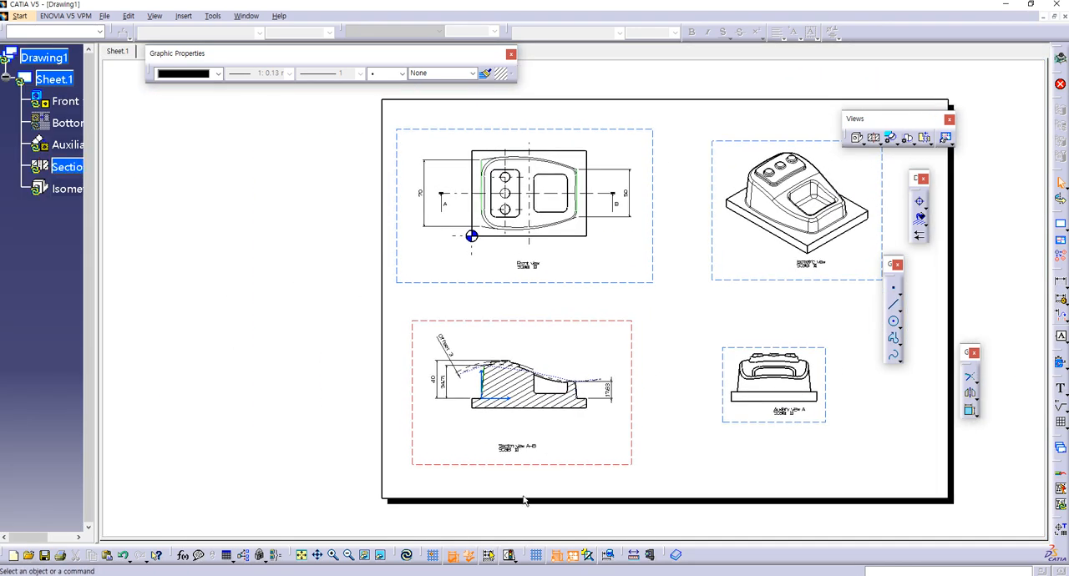
left_click(407, 556)
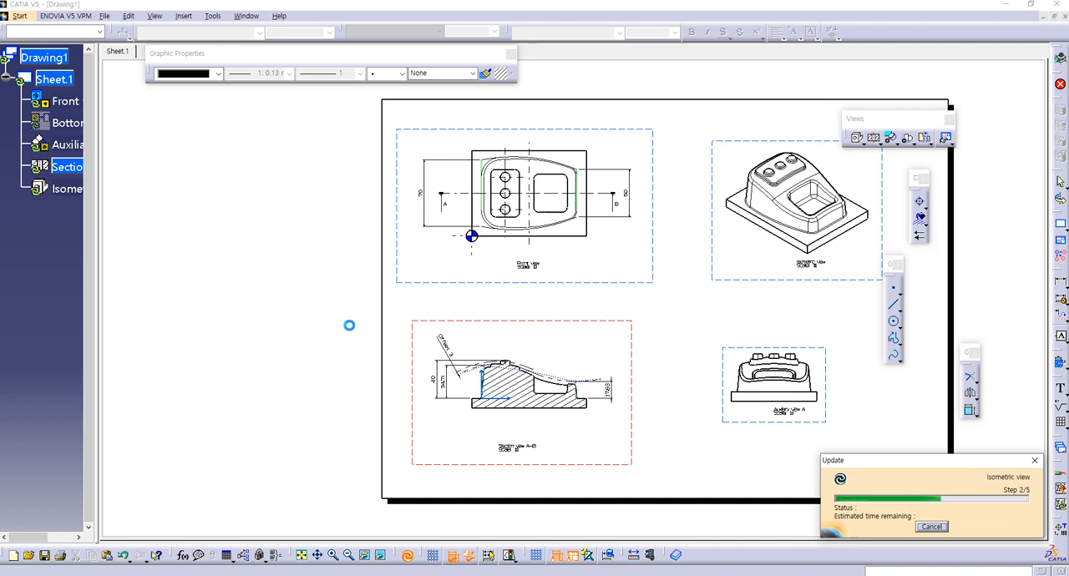
Step: Delete the 34.71 height dimension beside section view A-B
middle_click_drag(454, 391, 486, 305)
middle_click_drag(486, 305, 499, 237, "ctrl")
middle_click_drag(434, 277, 503, 301)
middle_click_drag(503, 301, 527, 255, "ctrl")
middle_click_drag(427, 302, 569, 331)
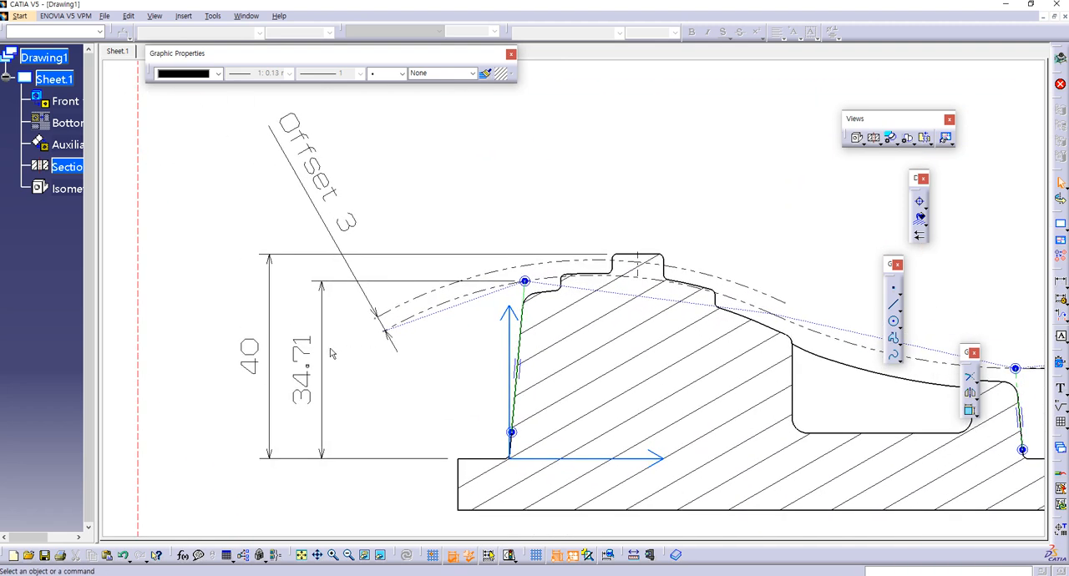
left_click(318, 399)
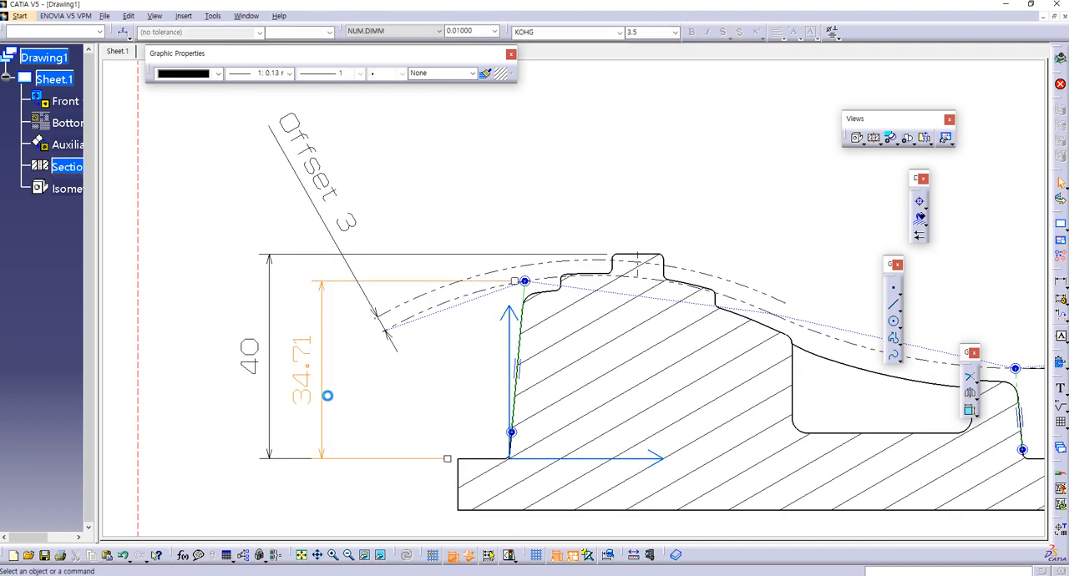
key("Delete")
Step: Delete the dash-dot arcs over the section view together with the Offset 3 dimension
left_click(748, 306)
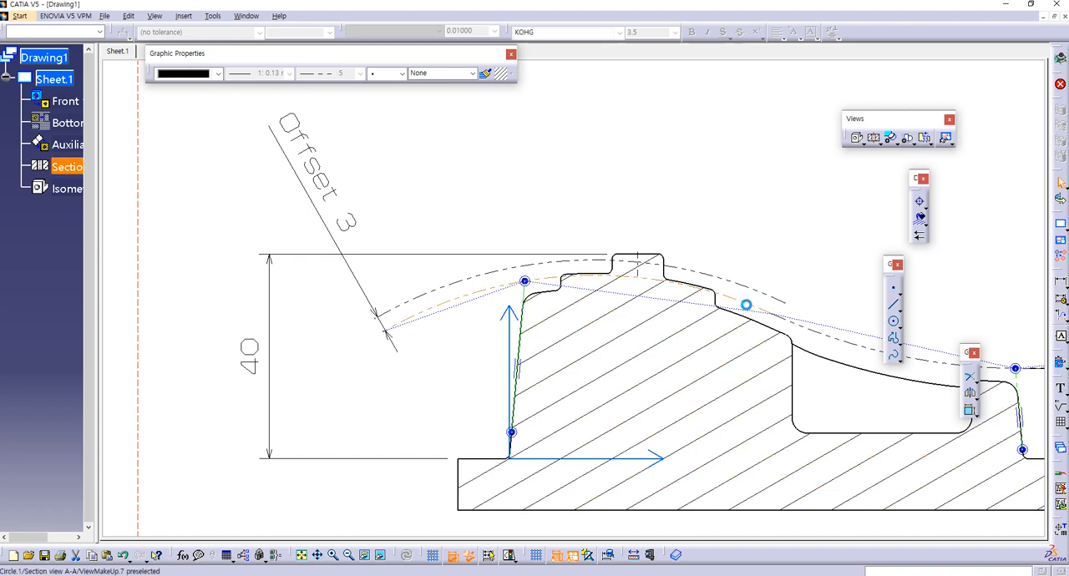
left_click(473, 314)
left_click(712, 282)
key("Delete")
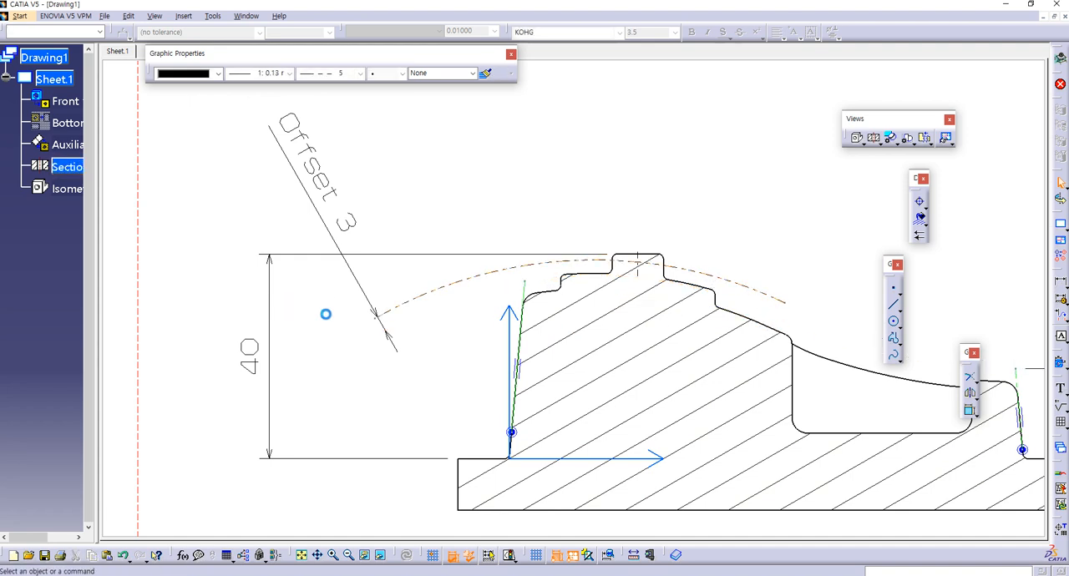
left_click(374, 303)
key("Delete")
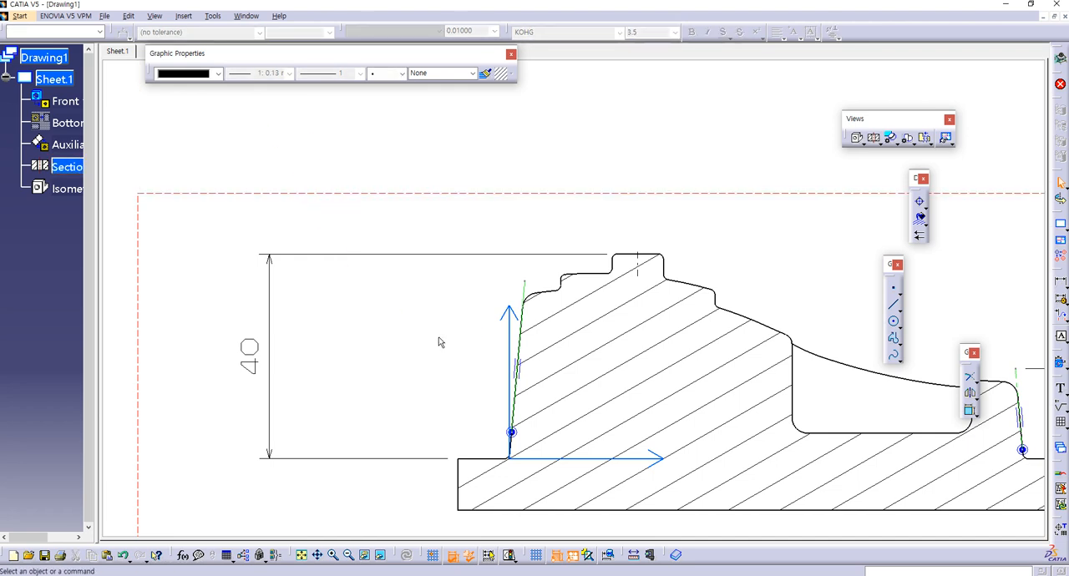
Step: Undo the deletion of the section view's dash-dot arcs and Offset 3 dimension
middle_click_drag(522, 355, 547, 298, "ctrl")
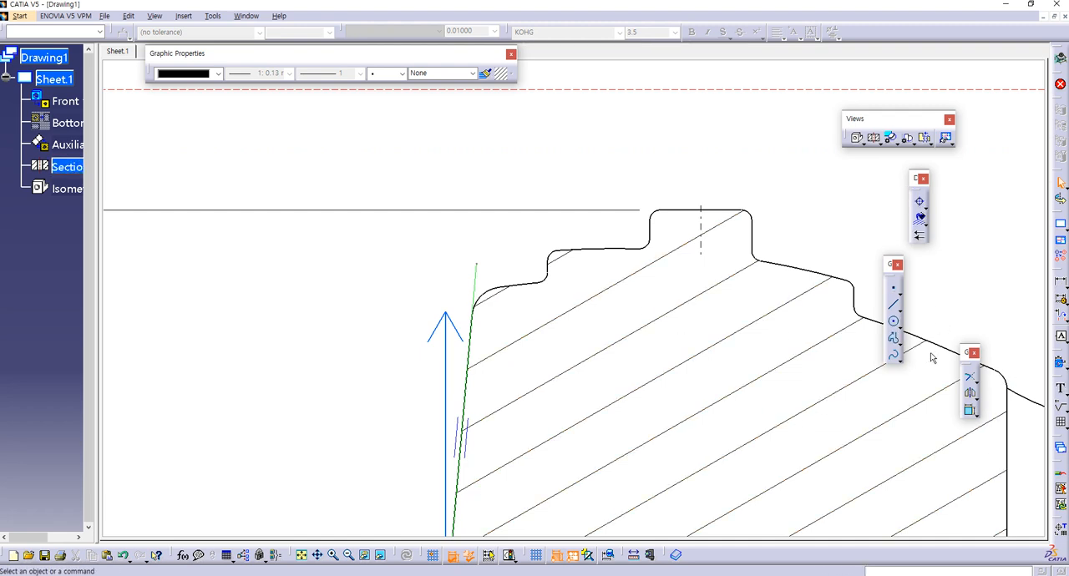
mouse_move(831, 272)
middle_mouse_down()
mouse_move(692, 227)
mouse_move(608, 178)
middle_mouse_up()
middle_click_drag(608, 179, 613, 234, "ctrl")
left_click(639, 230)
left_click(640, 233)
left_click(299, 317)
left_click(411, 219)
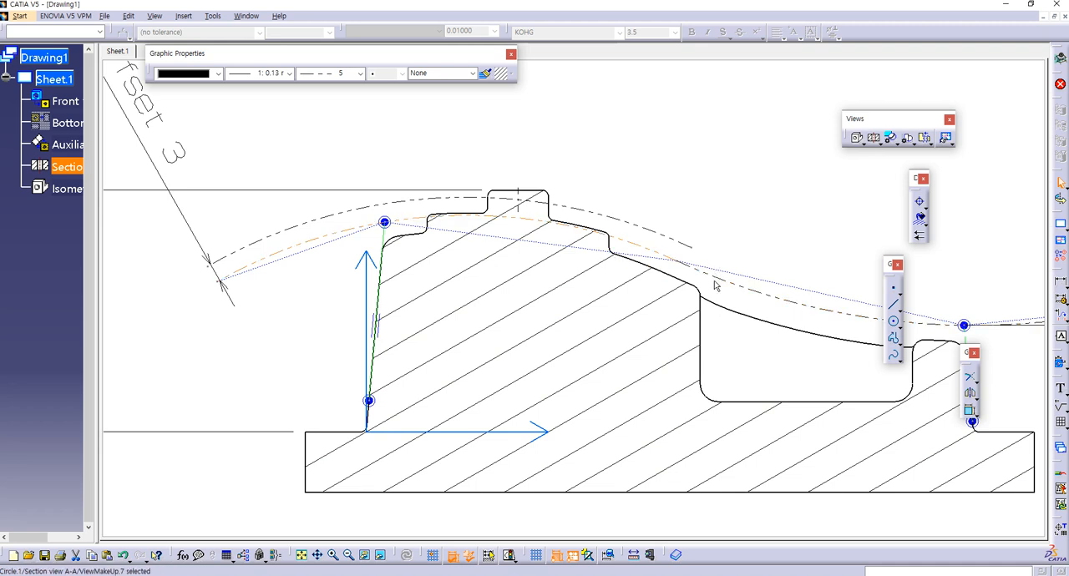
Step: Delete the lower, offset and right-hand dash-dot arcs over the section view, keeping the Offset 3 dimension
left_click(683, 250)
left_click(683, 246)
left_click(386, 241)
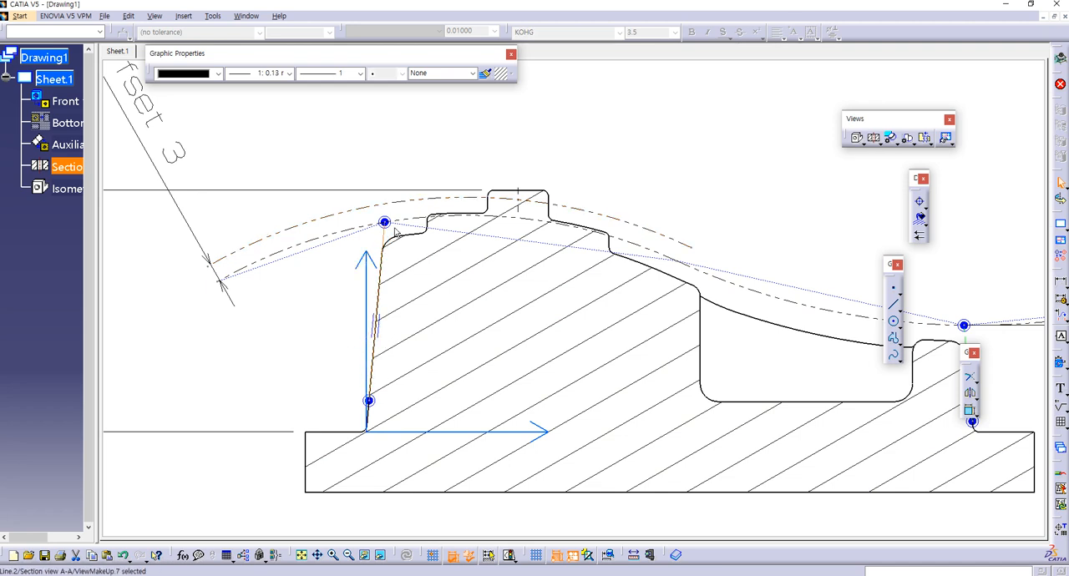
left_click(312, 240)
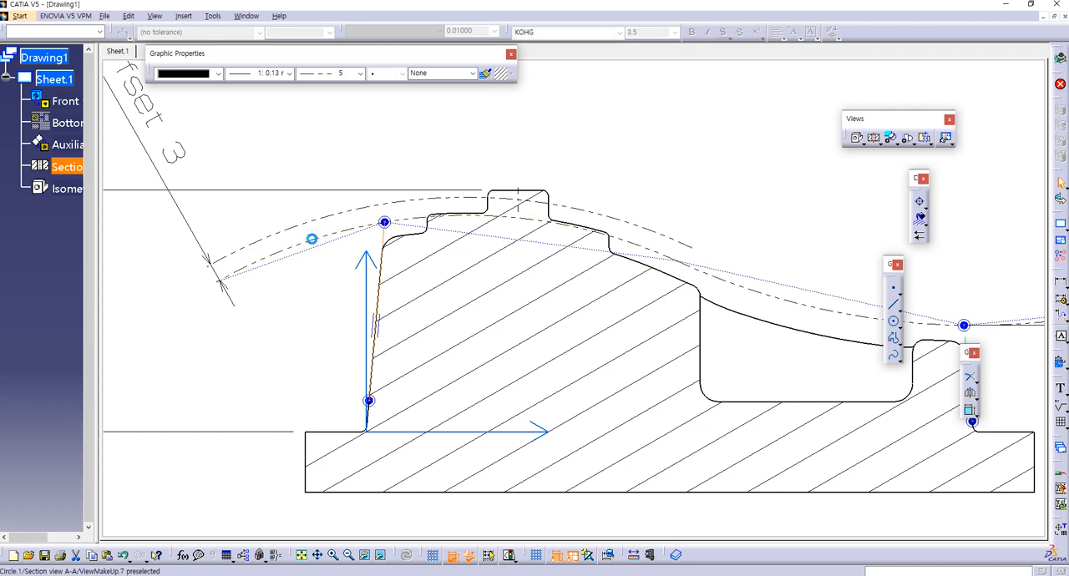
key("Delete")
left_click(330, 220)
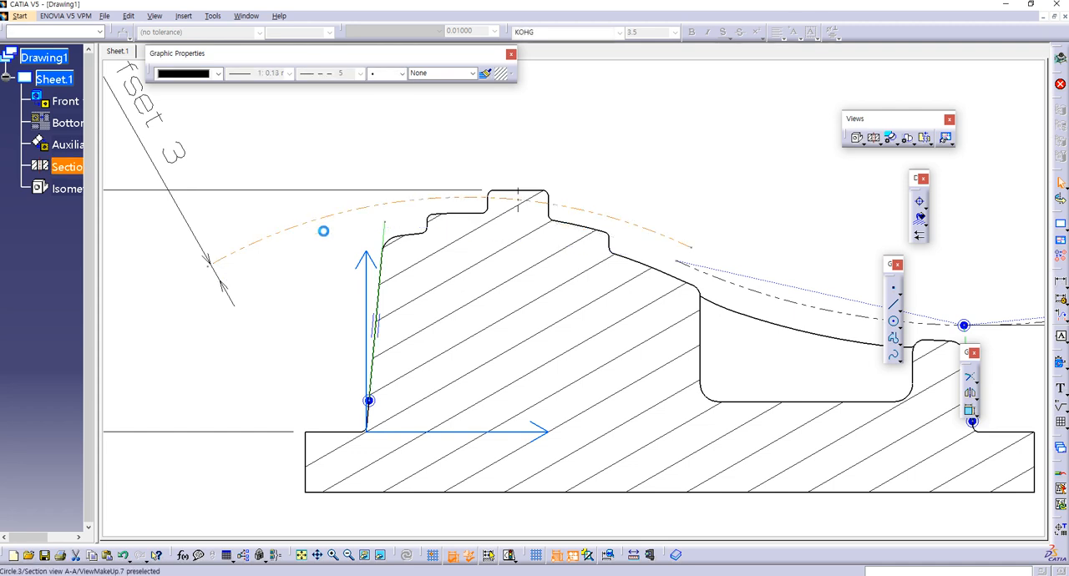
key("Delete")
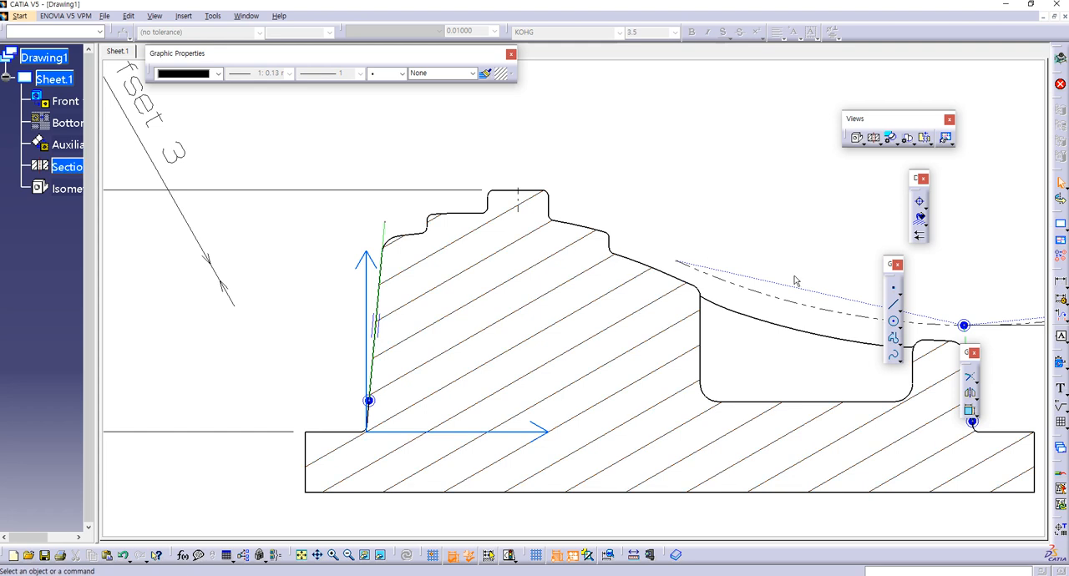
left_click(785, 307)
key("Delete")
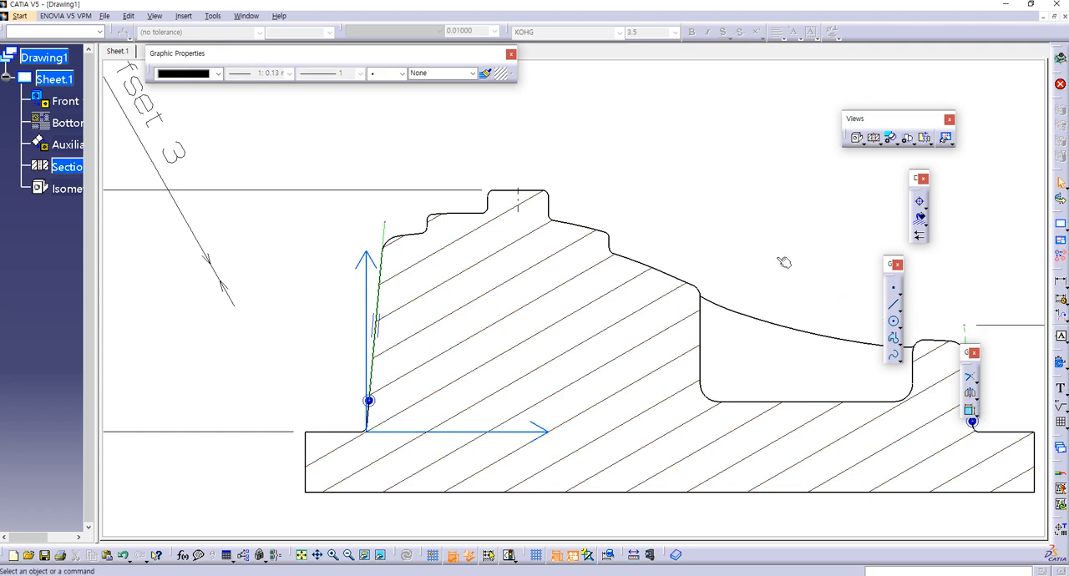
Step: Try a three-point arc along the section profile from the upper-left shoulder to the slope before the pocket, and delete it
mouse_move(853, 273)
middle_mouse_down()
mouse_move(640, 218)
mouse_move(670, 223)
middle_mouse_up()
middle_click_drag(669, 224, 663, 255, "ctrl")
mouse_move(563, 258)
middle_mouse_down()
mouse_move(660, 284)
mouse_move(678, 236)
mouse_move(755, 298)
middle_mouse_up()
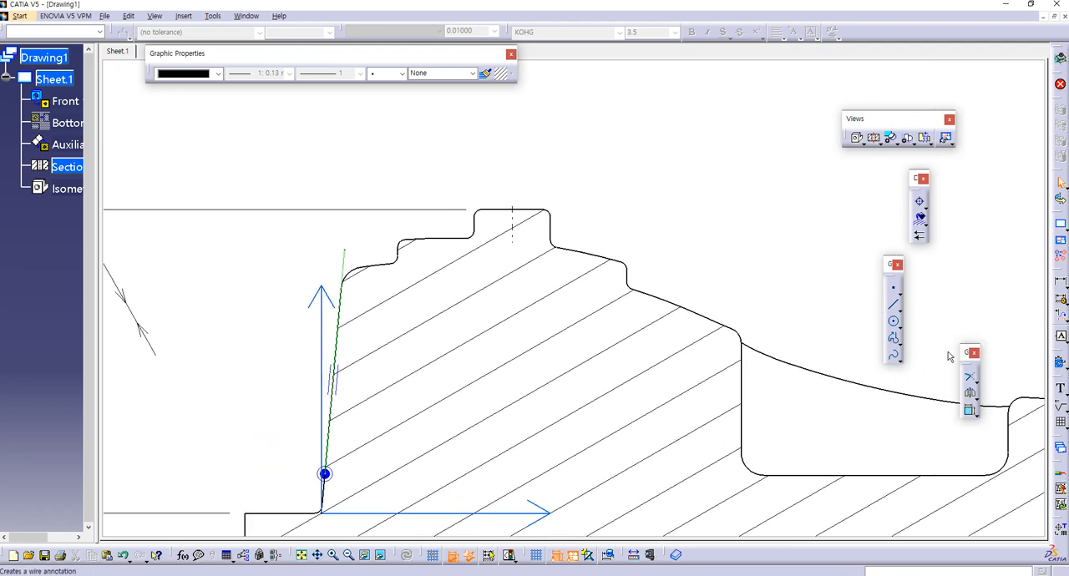
left_click(899, 325)
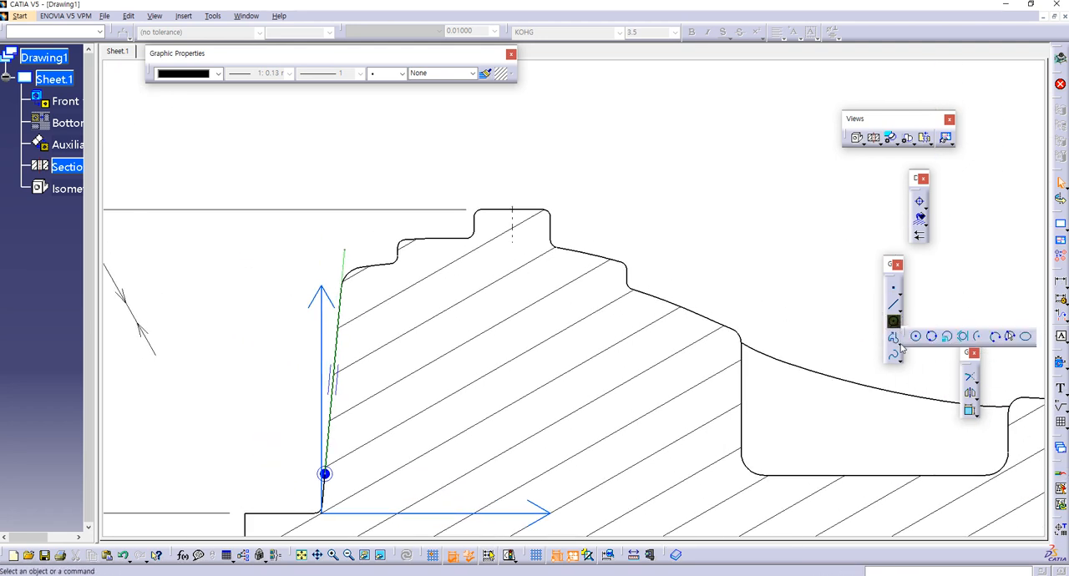
left_click(993, 337)
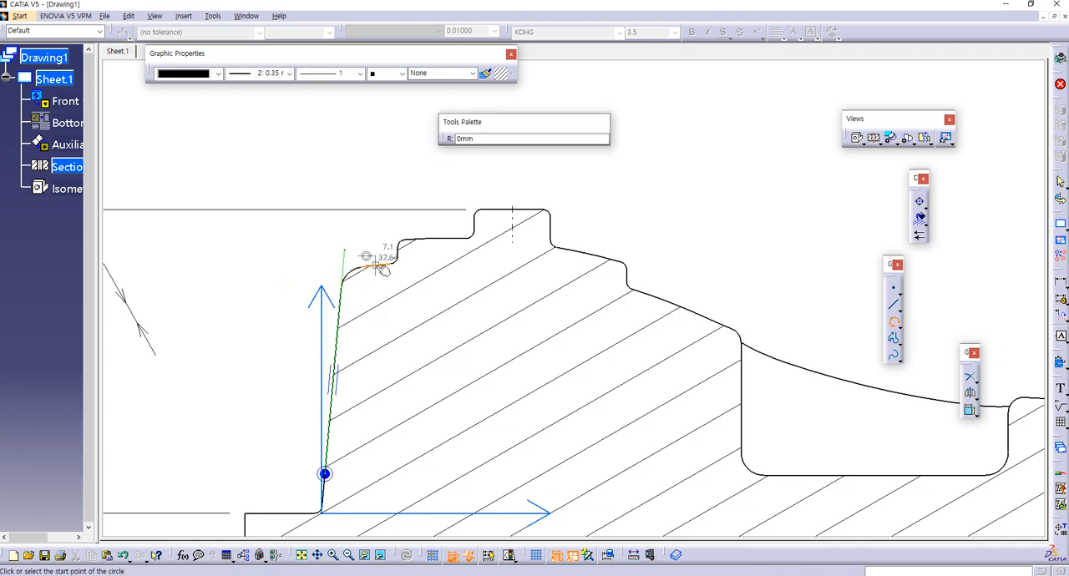
left_click(377, 266)
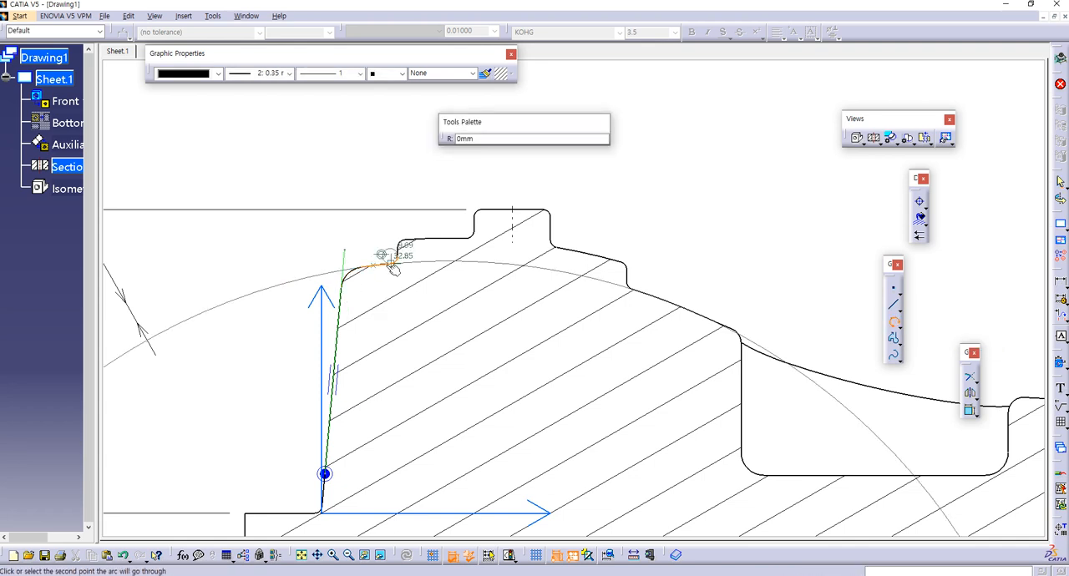
left_click(601, 280)
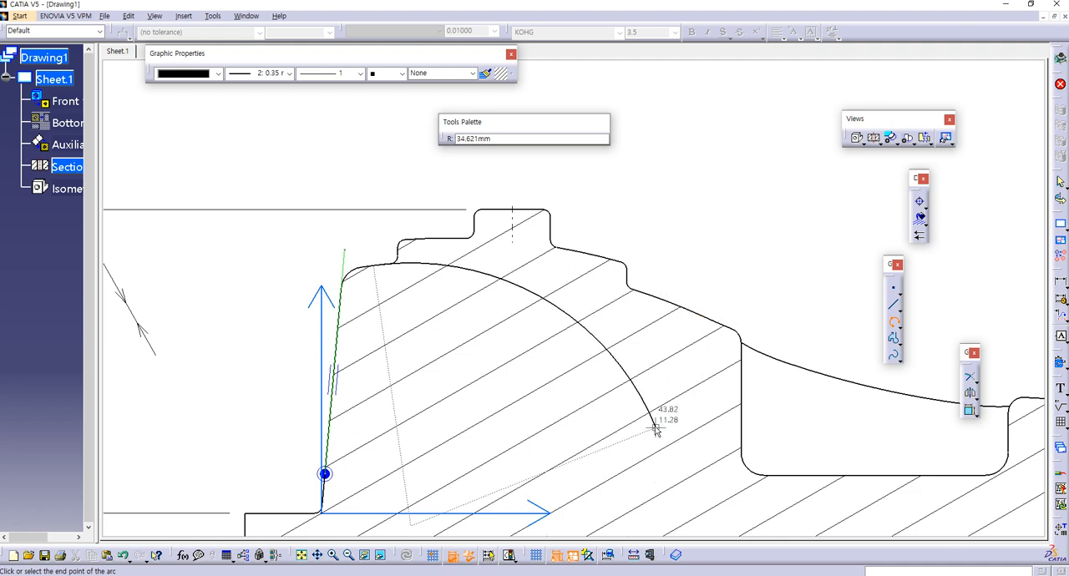
left_click(687, 310)
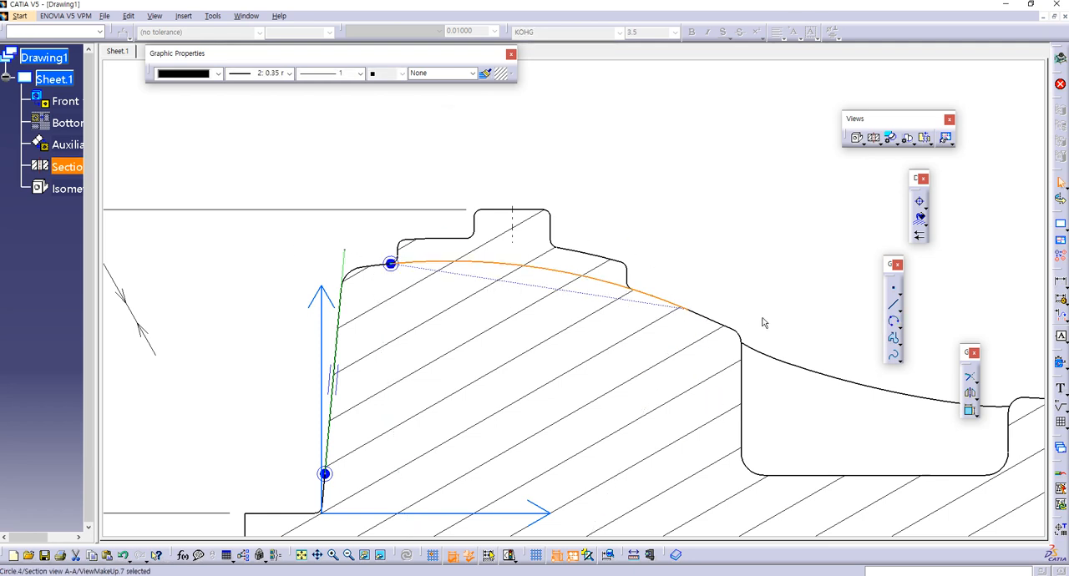
key("Delete")
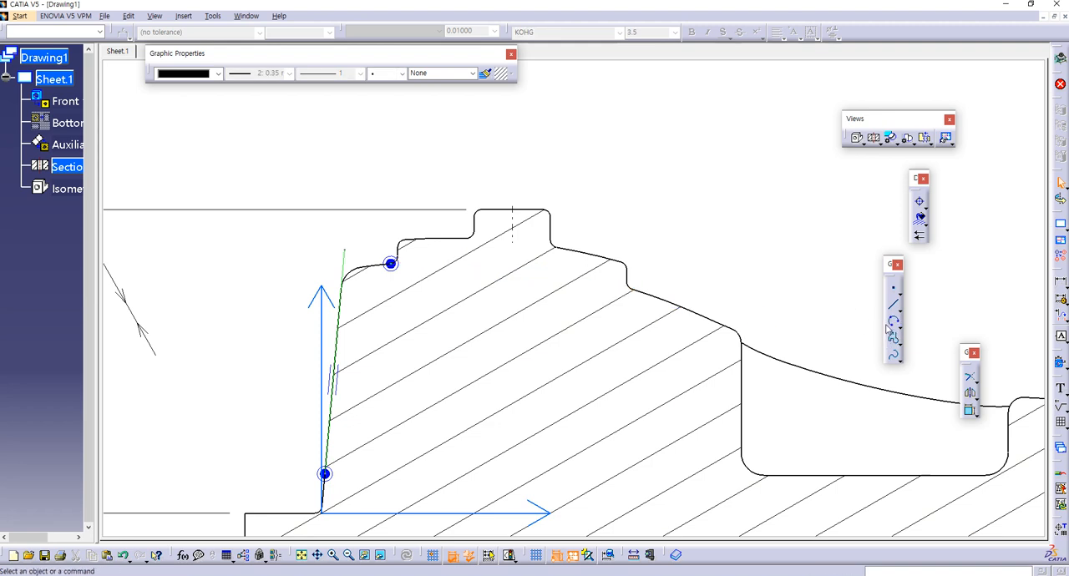
left_click(891, 321)
left_click(715, 323)
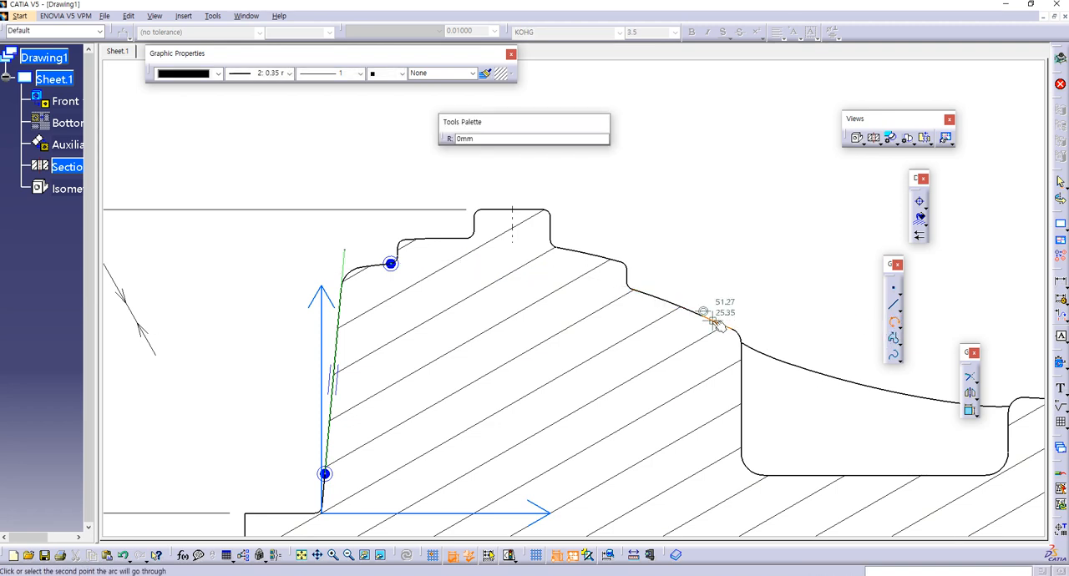
left_click(893, 328)
Step: Draw an 80 mm radius three-point arc following the section profile from the slope before the pocket to the upper-left shoulder
left_click(892, 324)
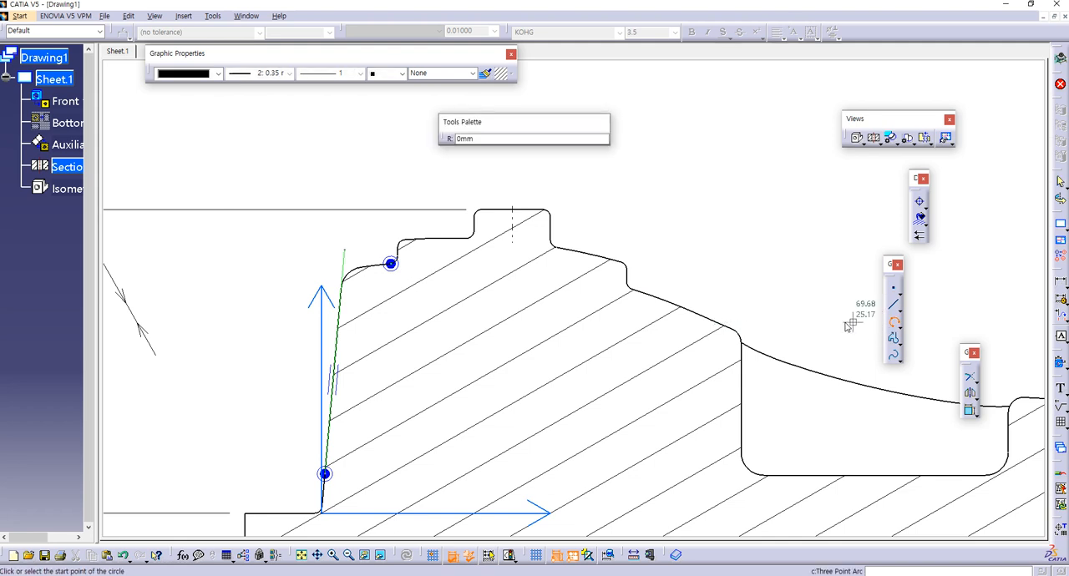
left_click(703, 317)
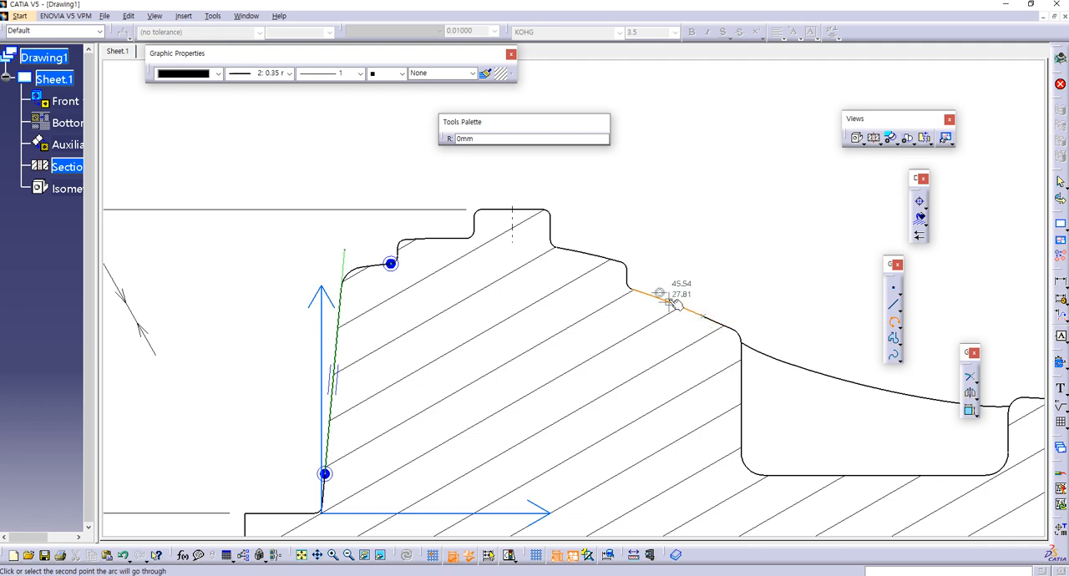
left_click(668, 303)
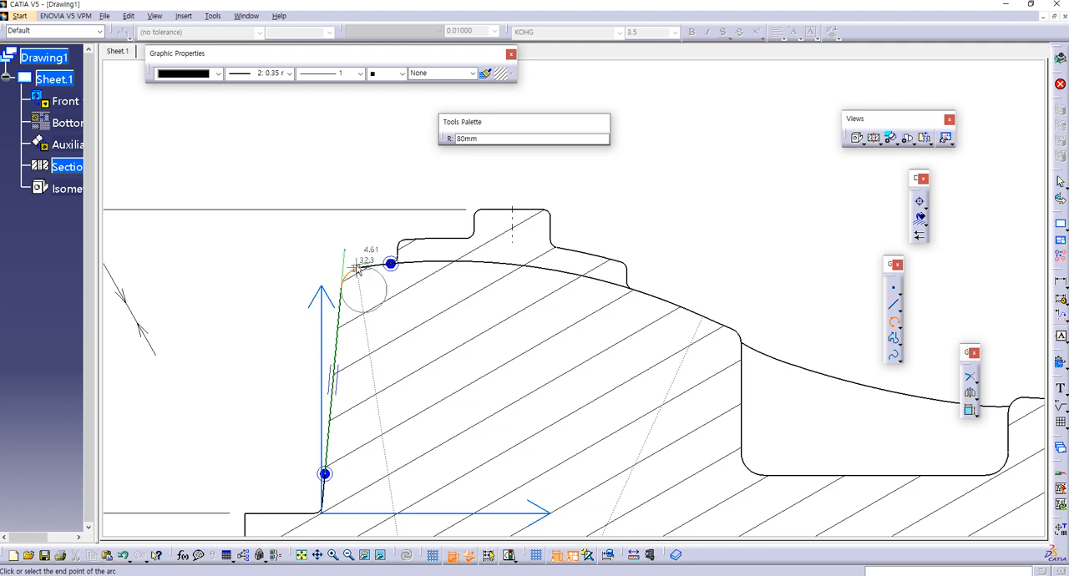
left_click(363, 267)
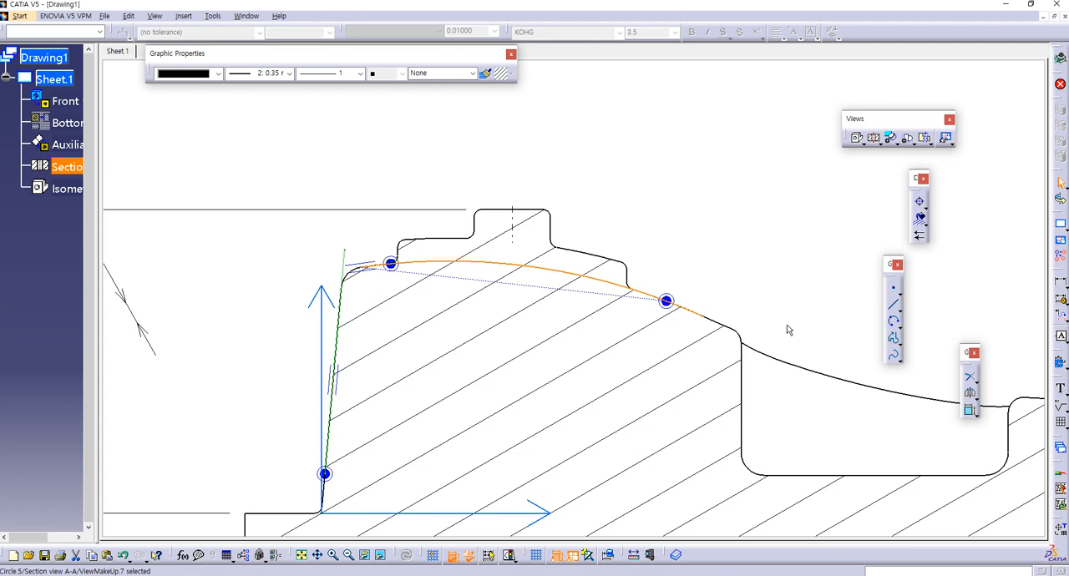
Step: Give the new arc over the section a 0.13 mm thickness and line type 5
left_click(344, 273)
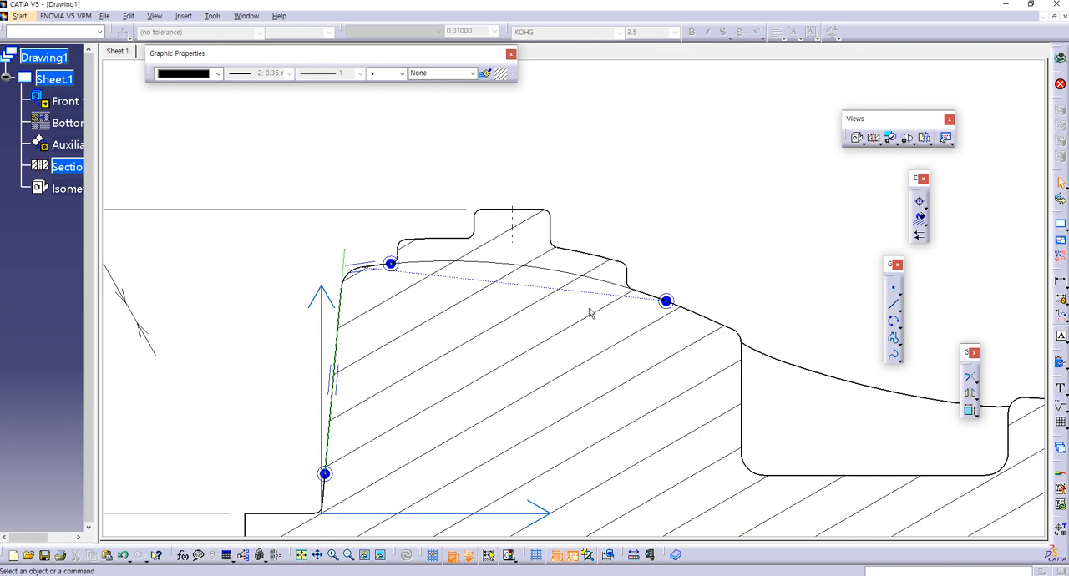
left_click(551, 273)
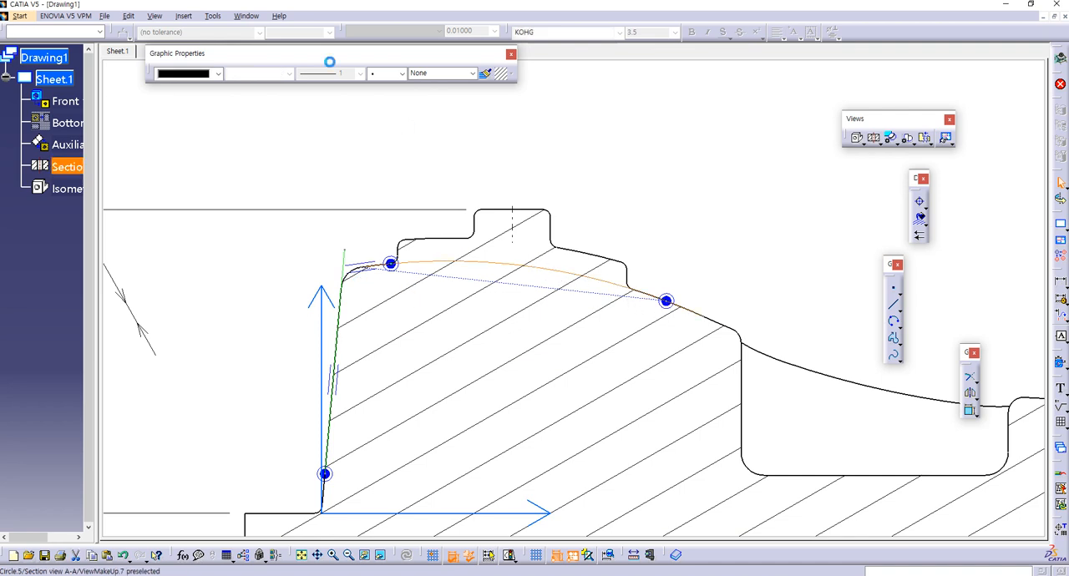
left_click(290, 74)
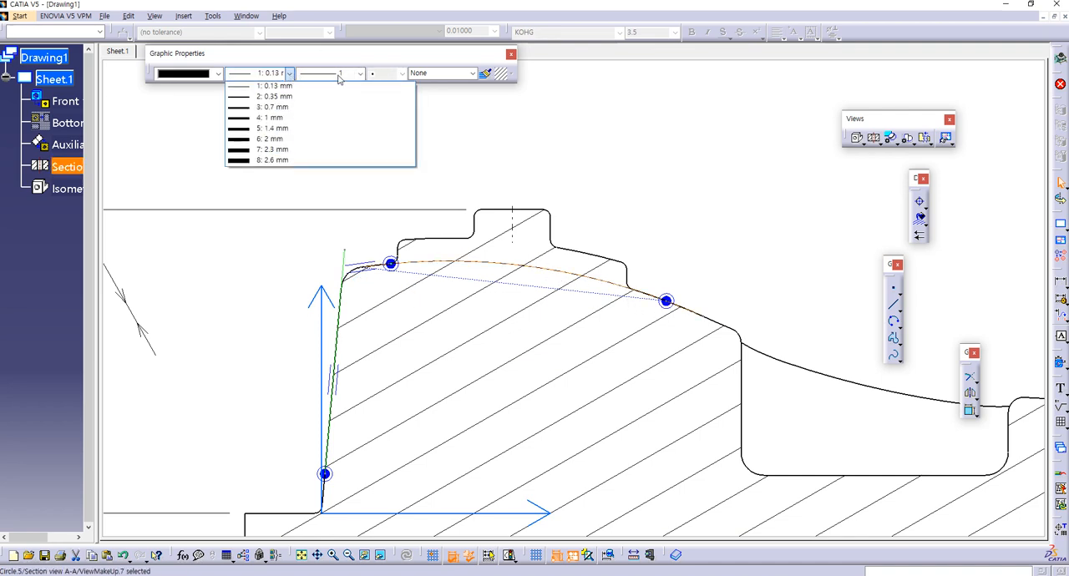
left_click(290, 73)
left_click(360, 74)
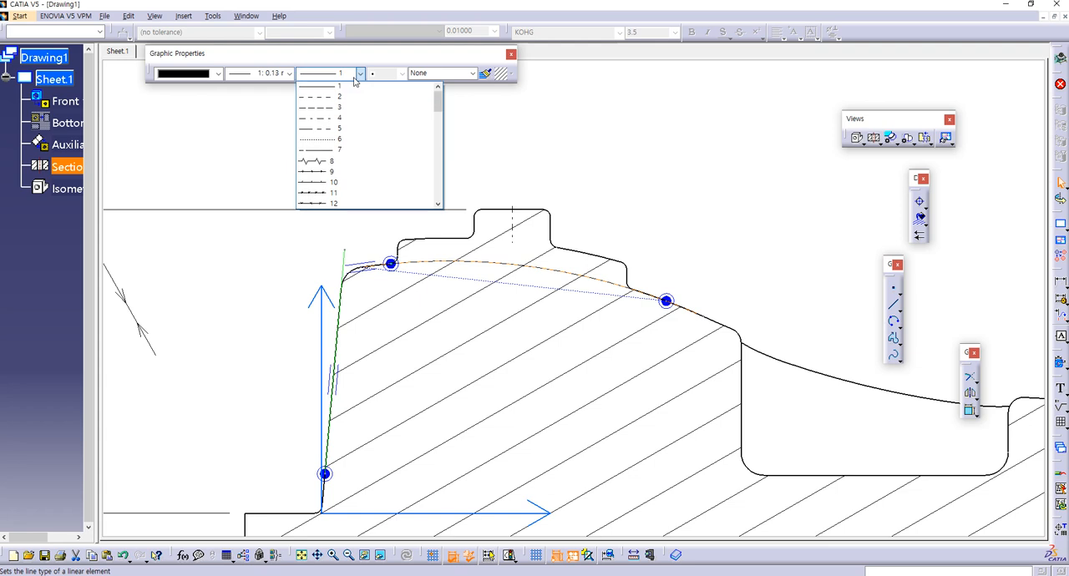
left_click(330, 127)
left_click(732, 299)
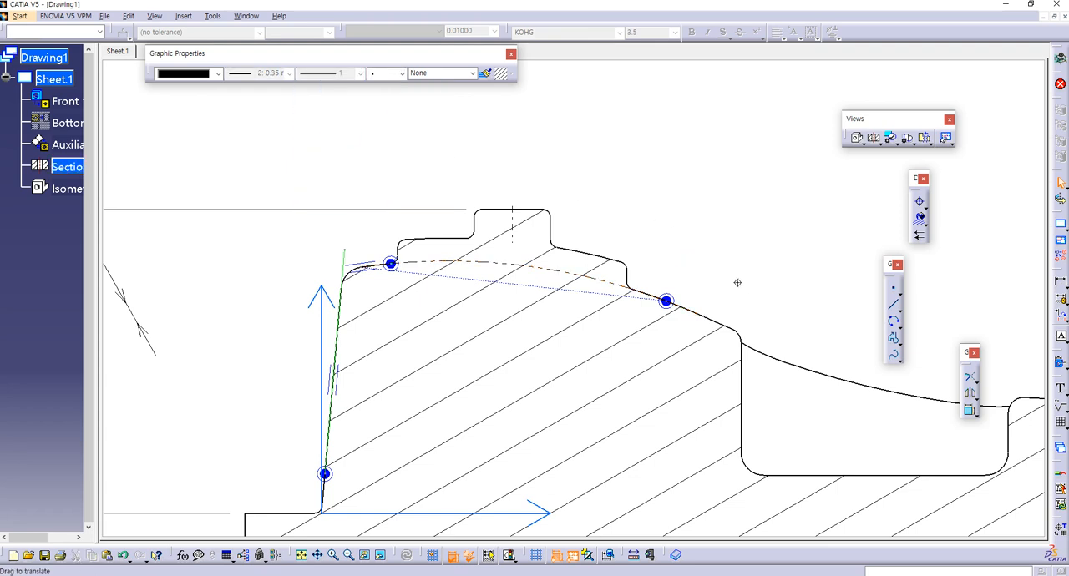
Step: Delete the dash-dot arc crossing the raised part of the section
middle_click_drag(740, 289, 711, 250)
double_click(543, 235)
key("Delete")
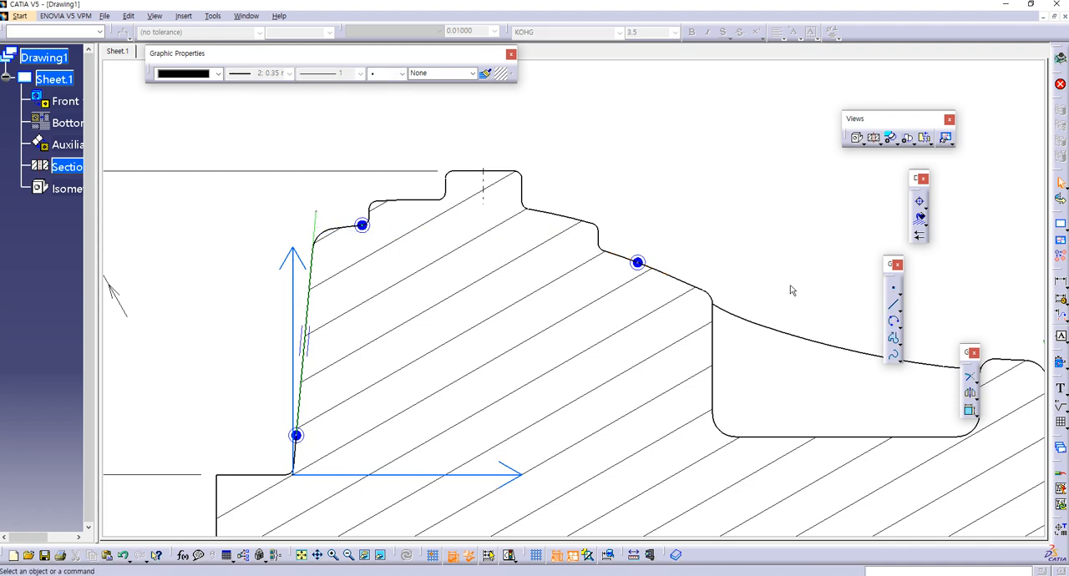
Step: Draw an 80 mm radius three-point arc from the slope before the pocket through the lower step corner to the upper-left shoulder point
left_click(894, 326)
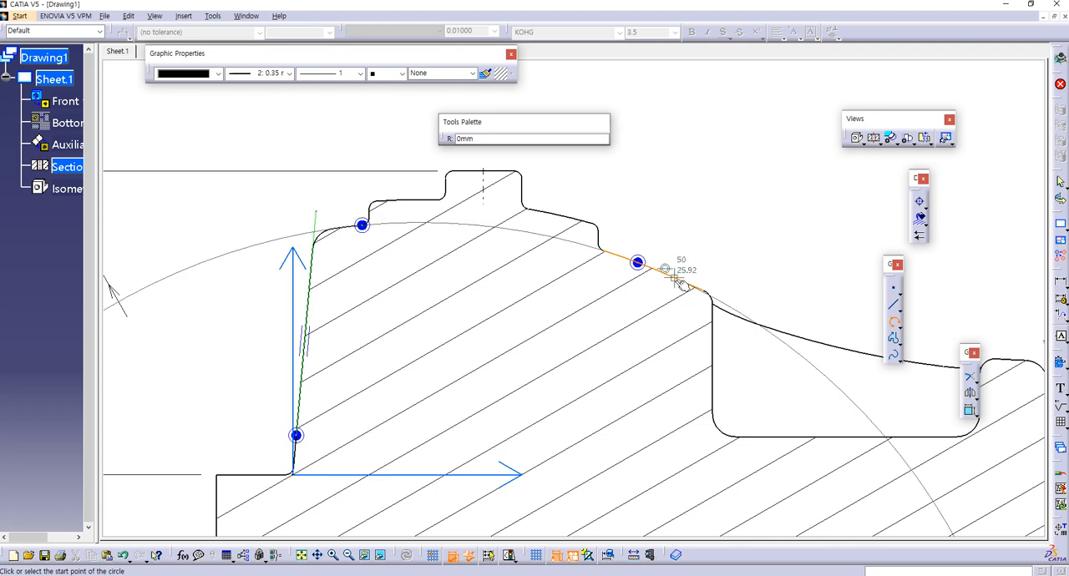
left_click(675, 278)
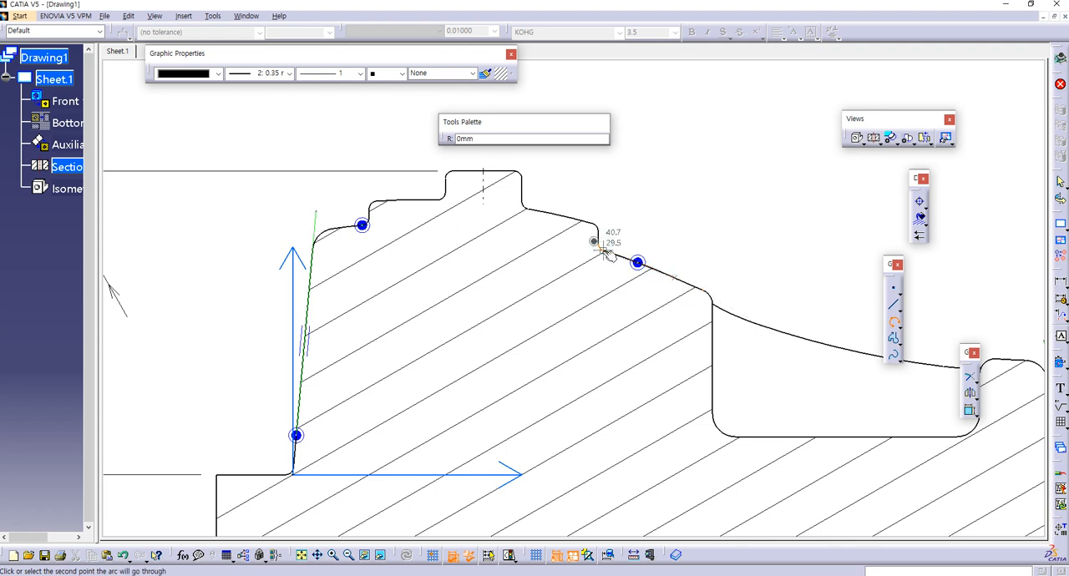
left_click(608, 252)
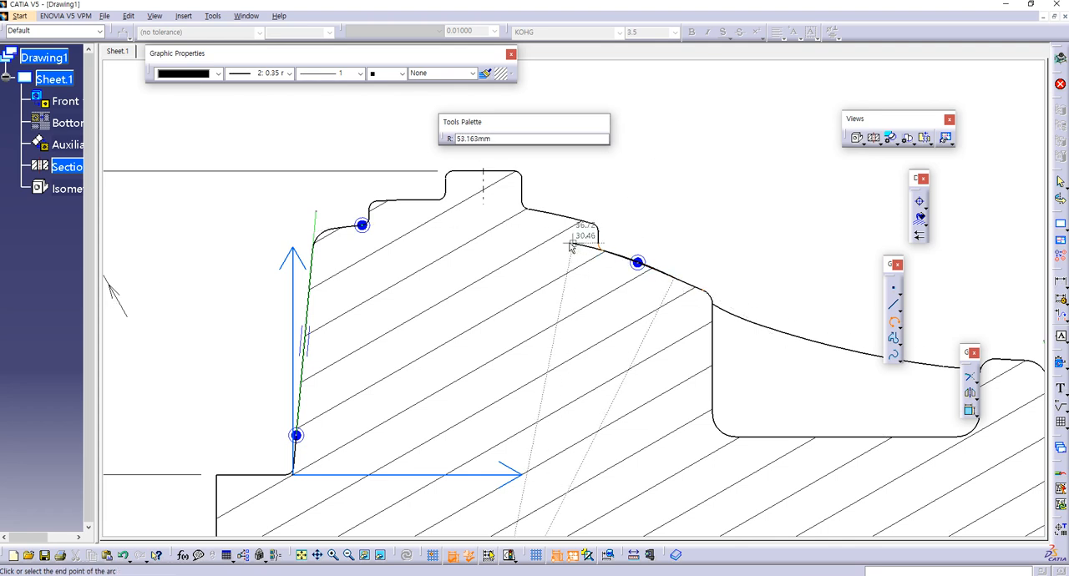
left_click(363, 225)
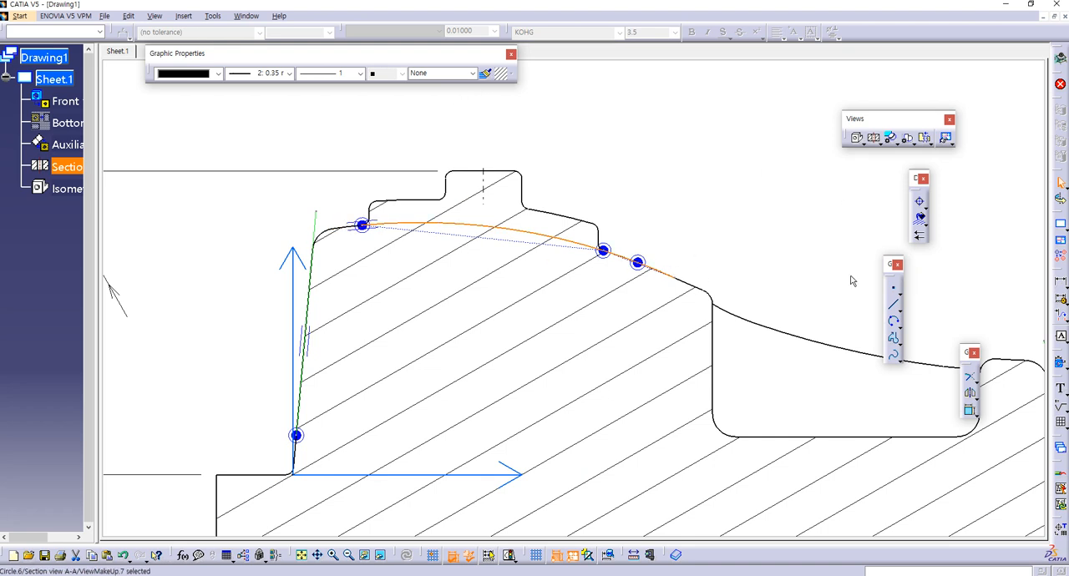
Step: Set the redrawn 80 mm radius arc to line type 5 and 0.13 mm thickness
left_click(811, 266)
left_click(574, 242)
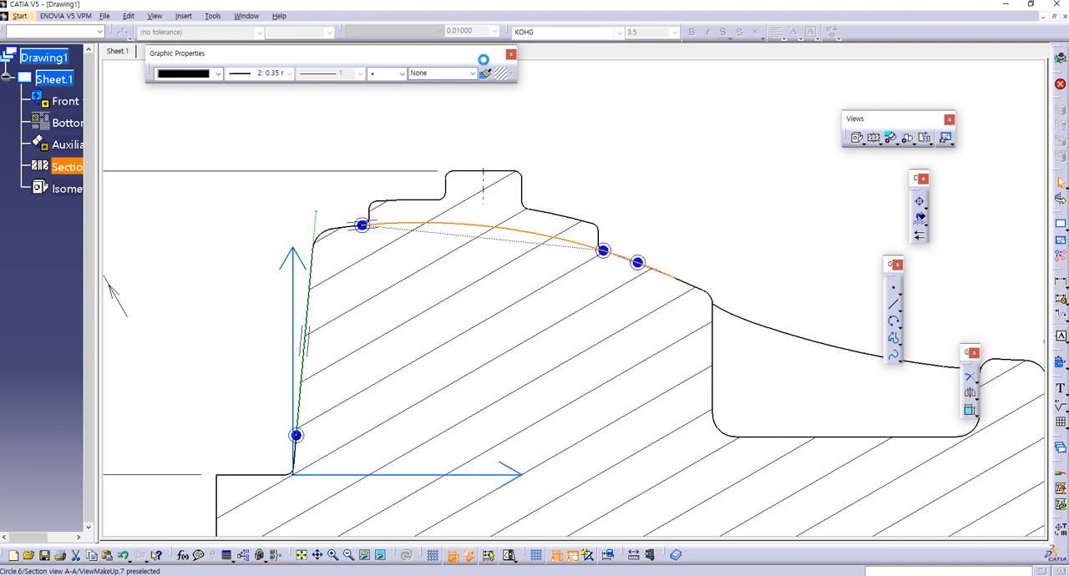
left_click(328, 74)
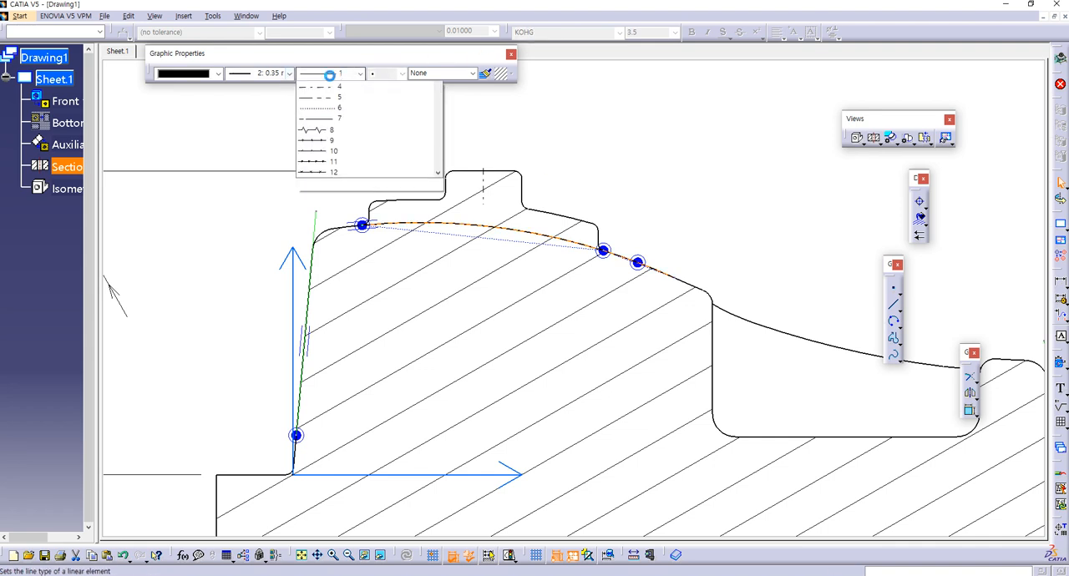
left_click(318, 130)
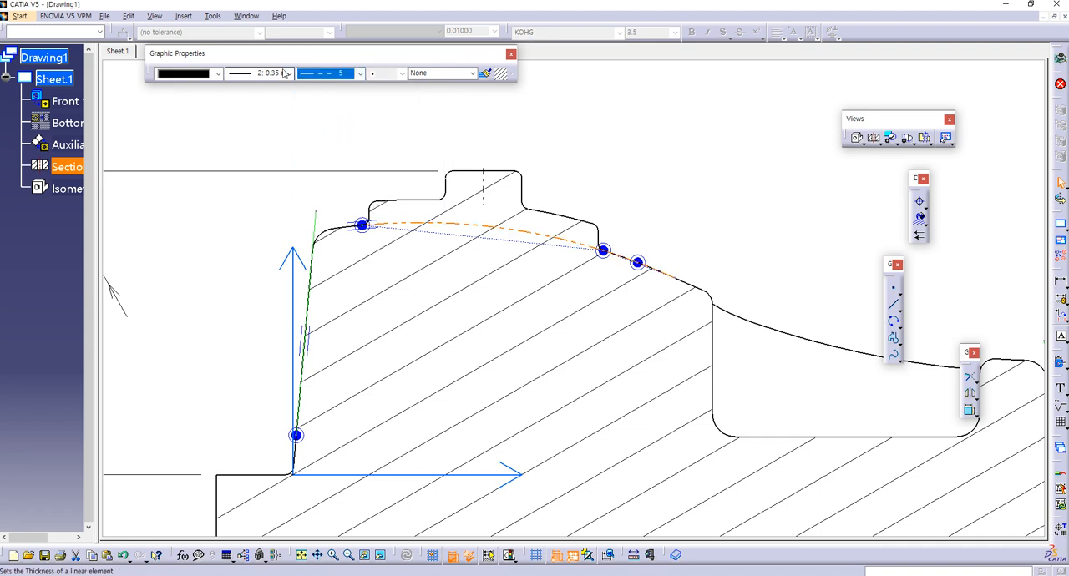
left_click(289, 73)
left_click(272, 88)
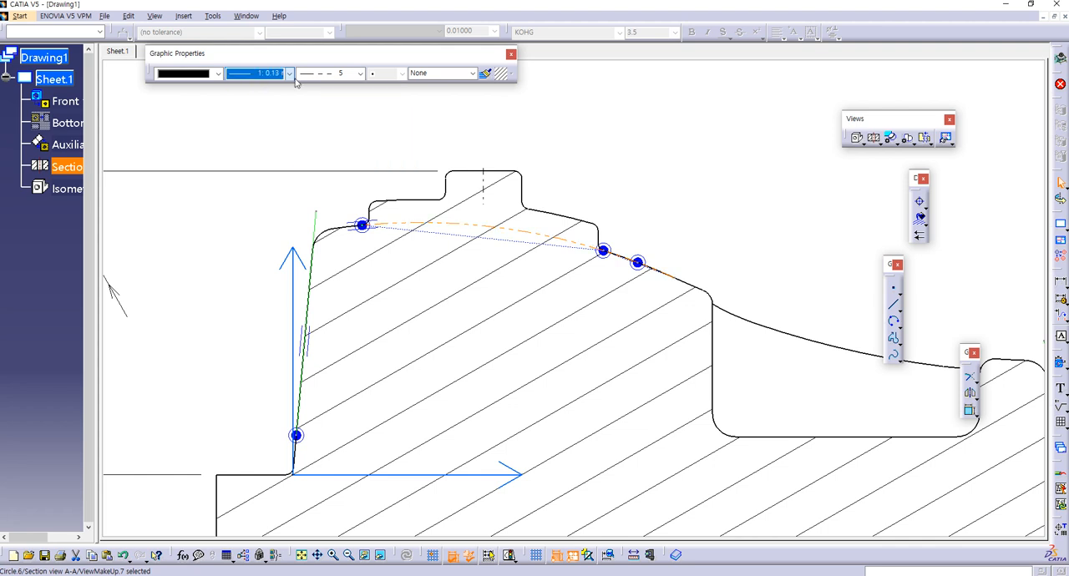
left_click(681, 211)
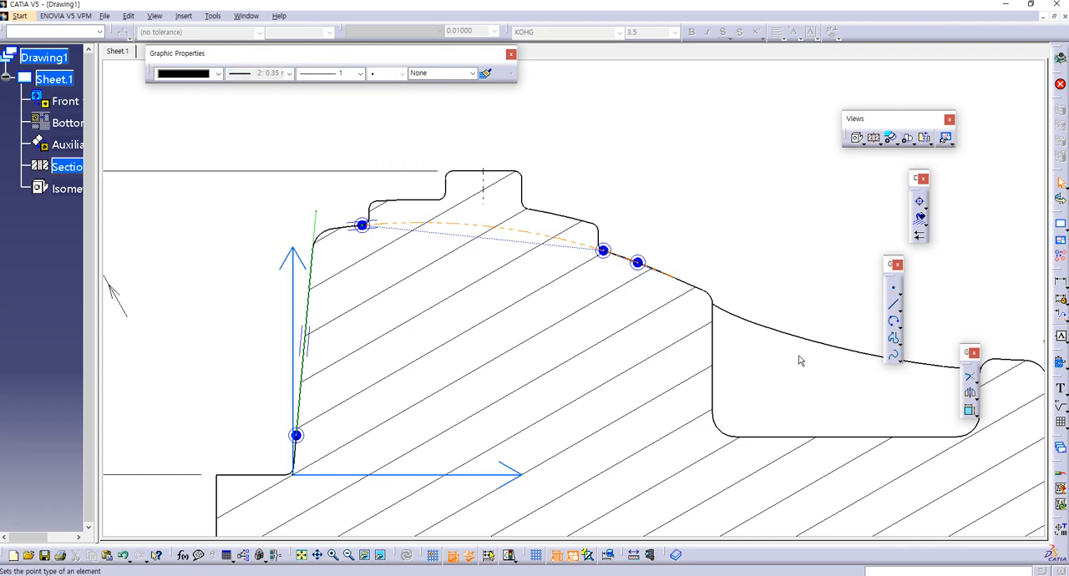
Step: Extend the left end of the dash-dot arc beyond the section's sloped side wall with Trim
left_click(969, 378)
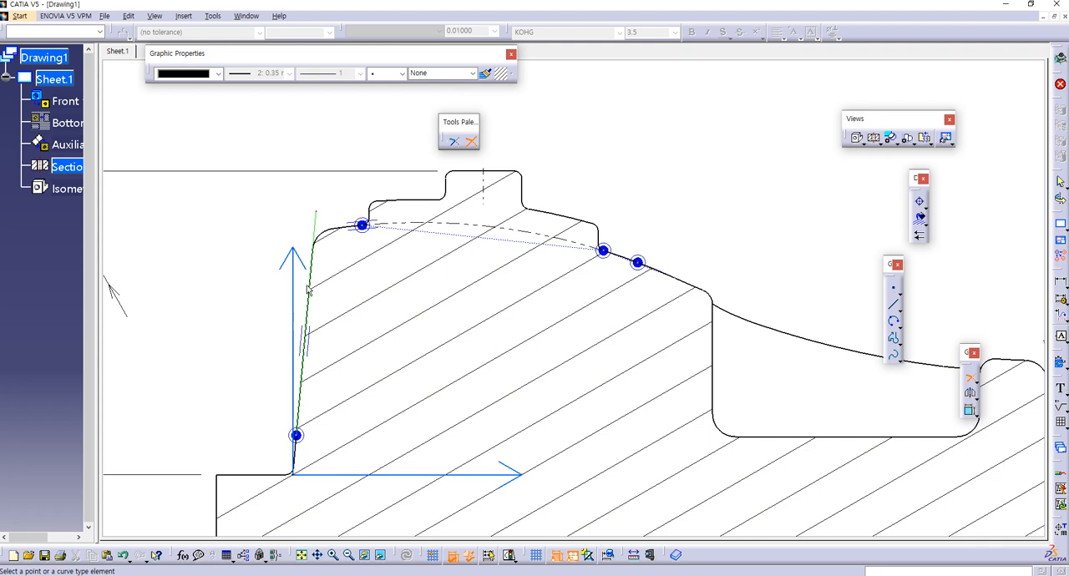
left_click(454, 228)
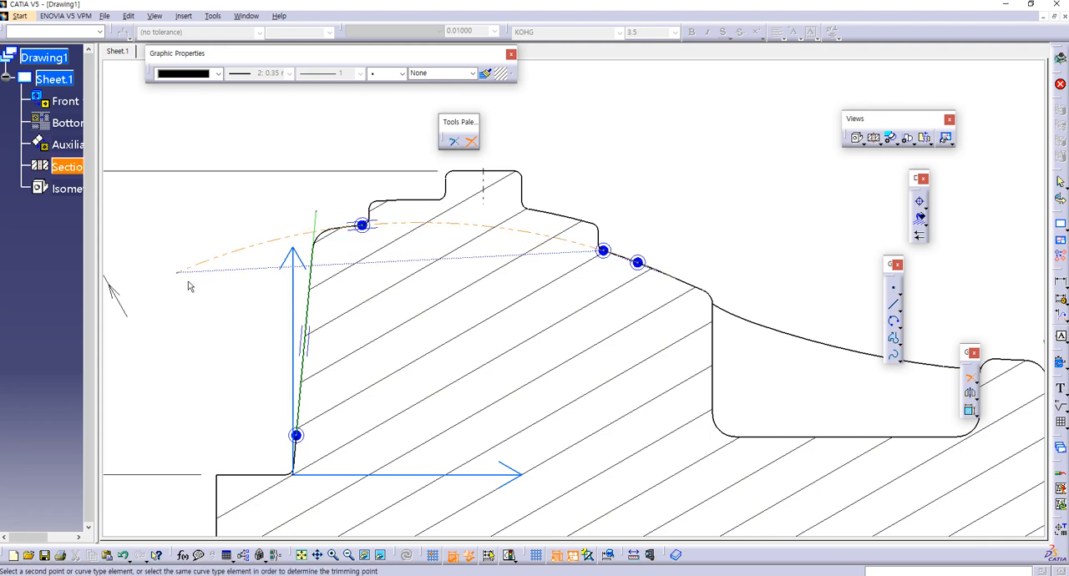
middle_click_drag(189, 284, 360, 284)
left_click(360, 284)
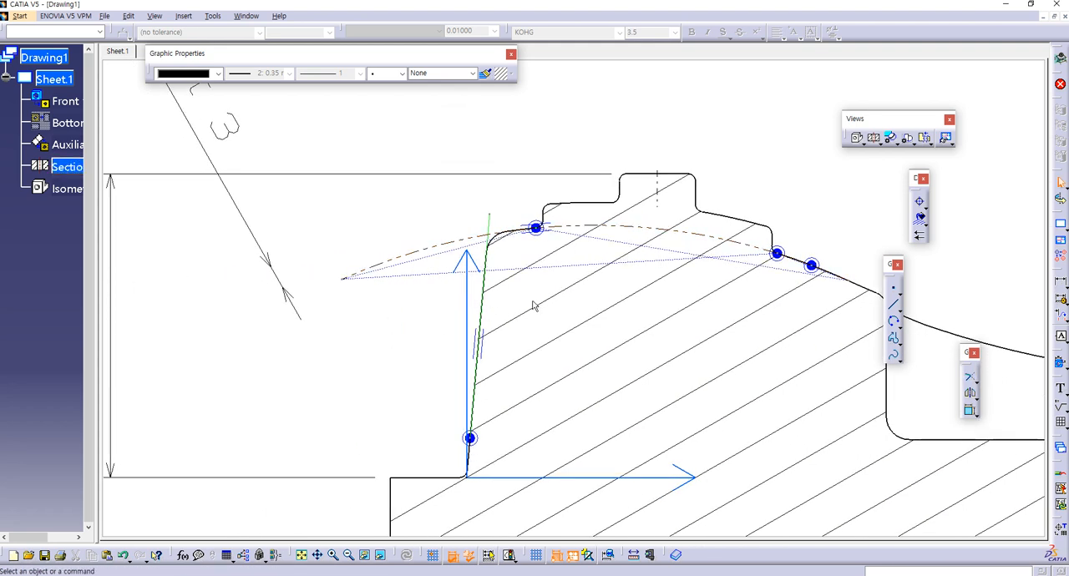
Step: Draw a three-point arc of about 120 mm radius from the slope through the pocket's left rim and over the pocket to the right shoulder
middle_click_drag(798, 299, 566, 265)
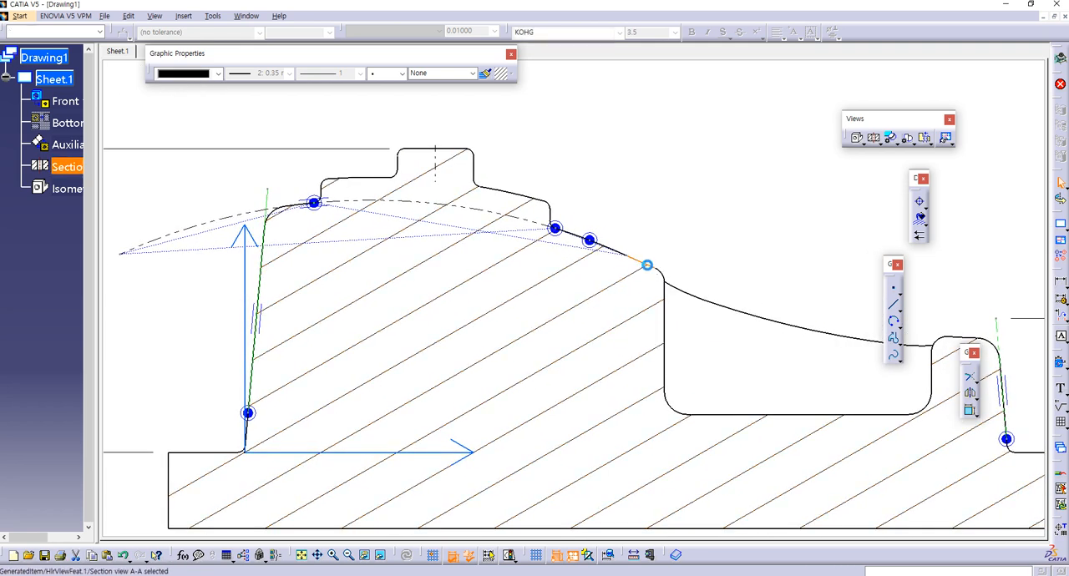
left_click(894, 328)
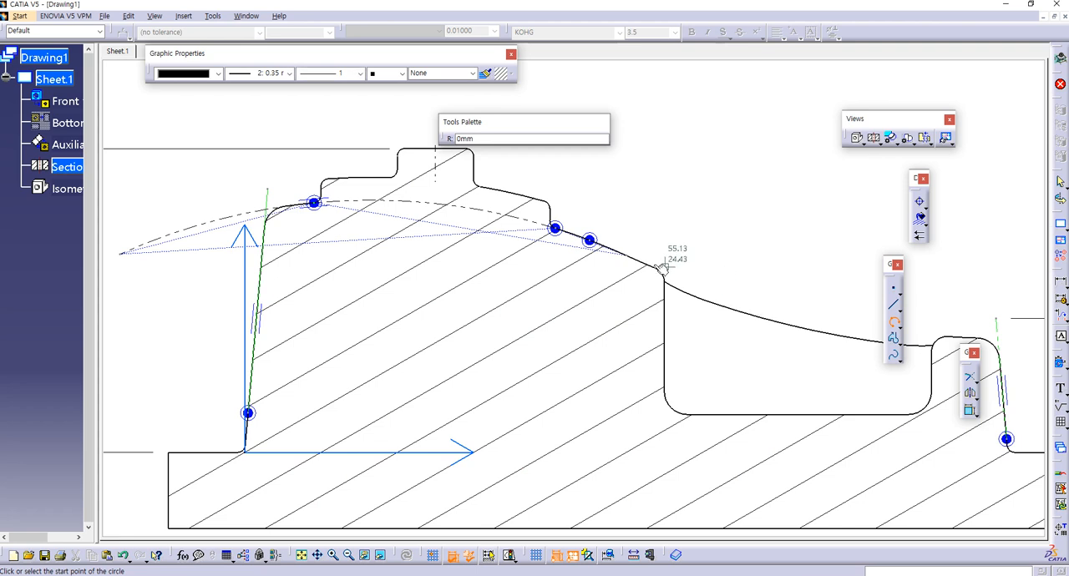
left_click(629, 259)
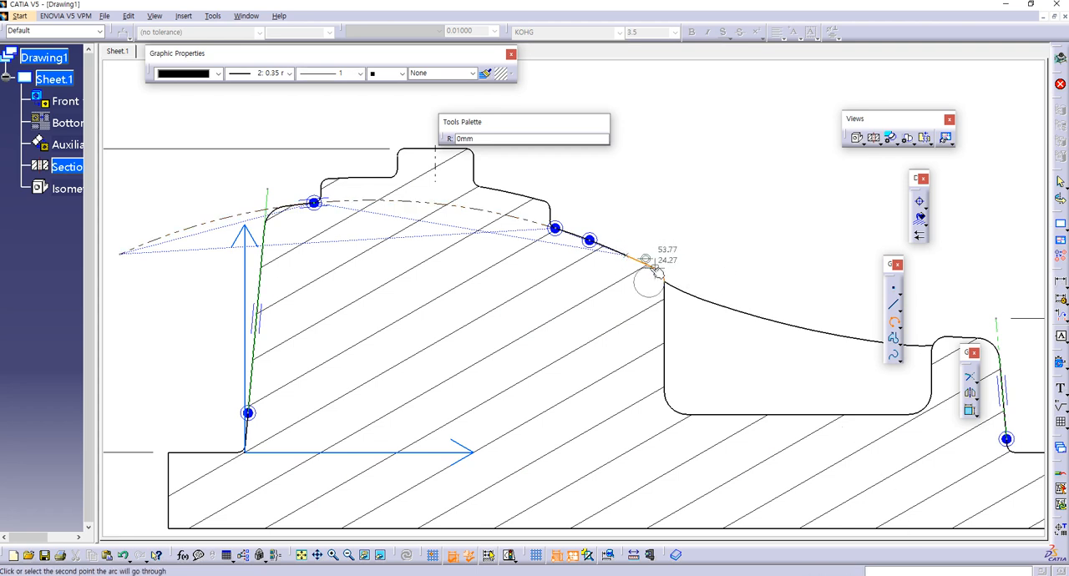
left_click(659, 268)
middle_click_drag(754, 274, 520, 224)
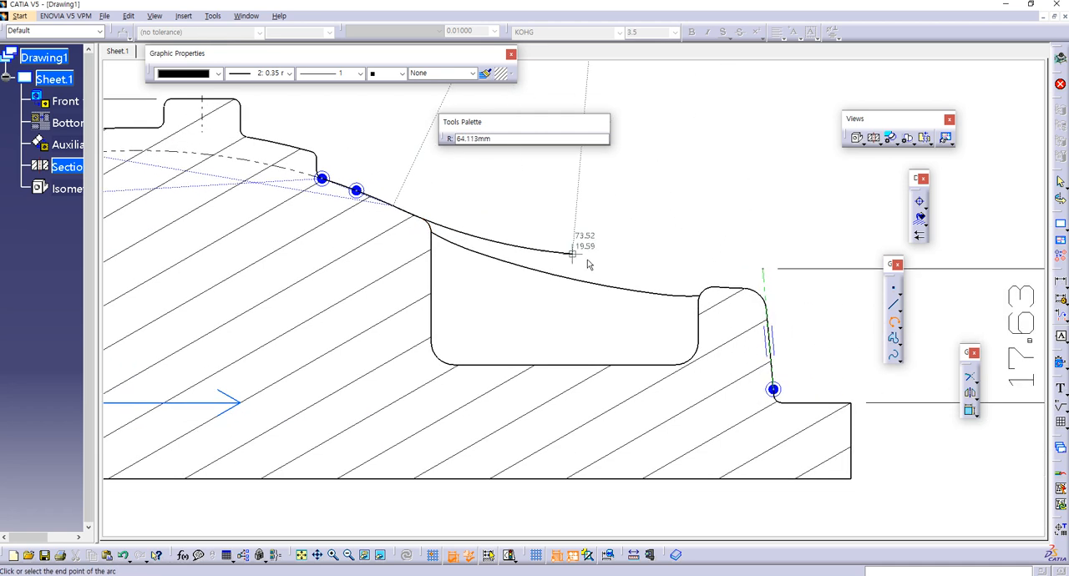
left_click(739, 289)
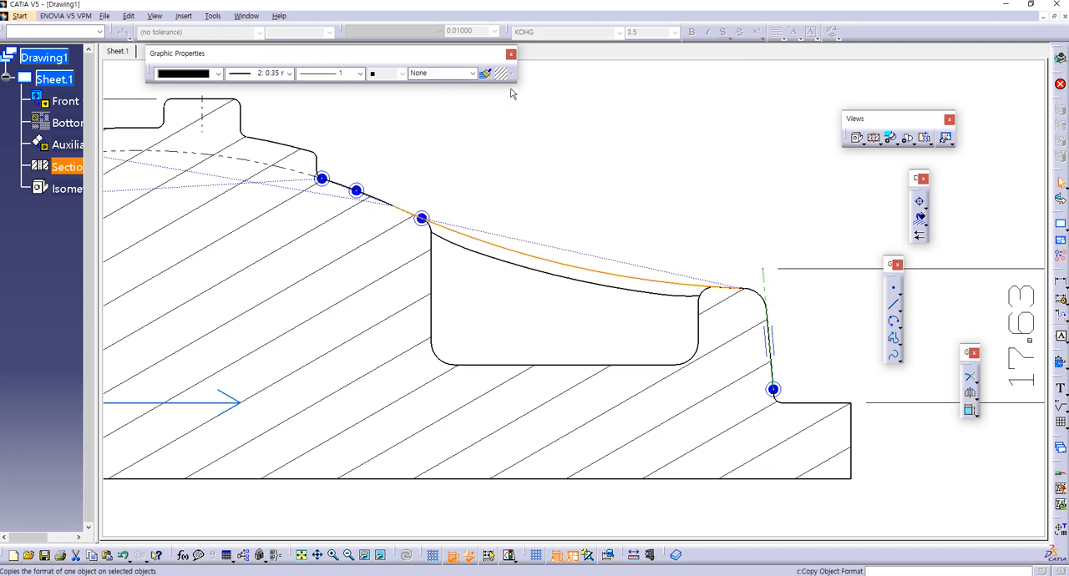
Step: Copy the 80 mm arc's dash-dot format to the new 120 mm arc and extend its right end past the shoulder with Trim
left_click(486, 73)
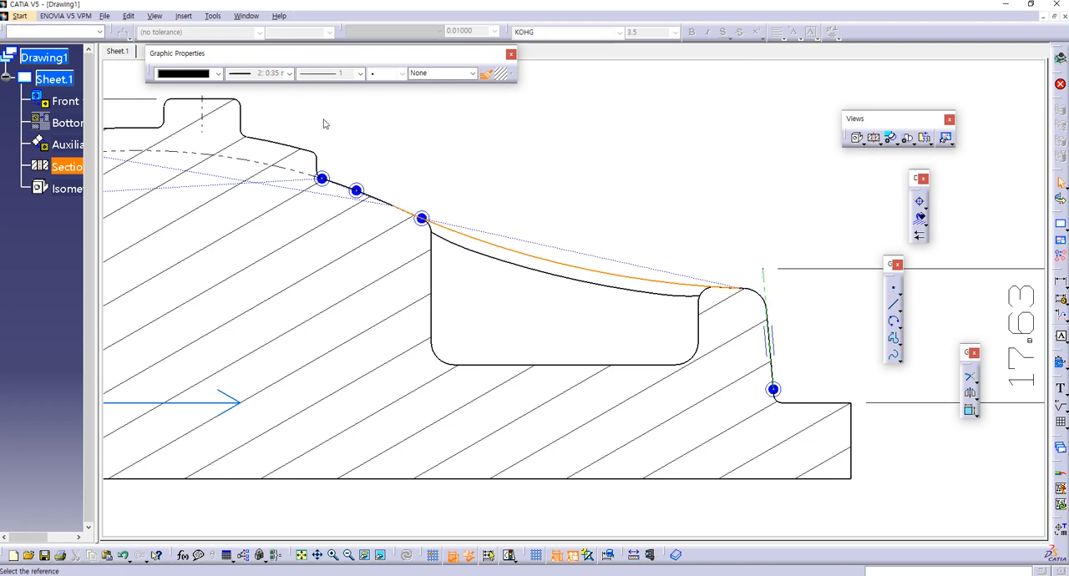
left_click(260, 164)
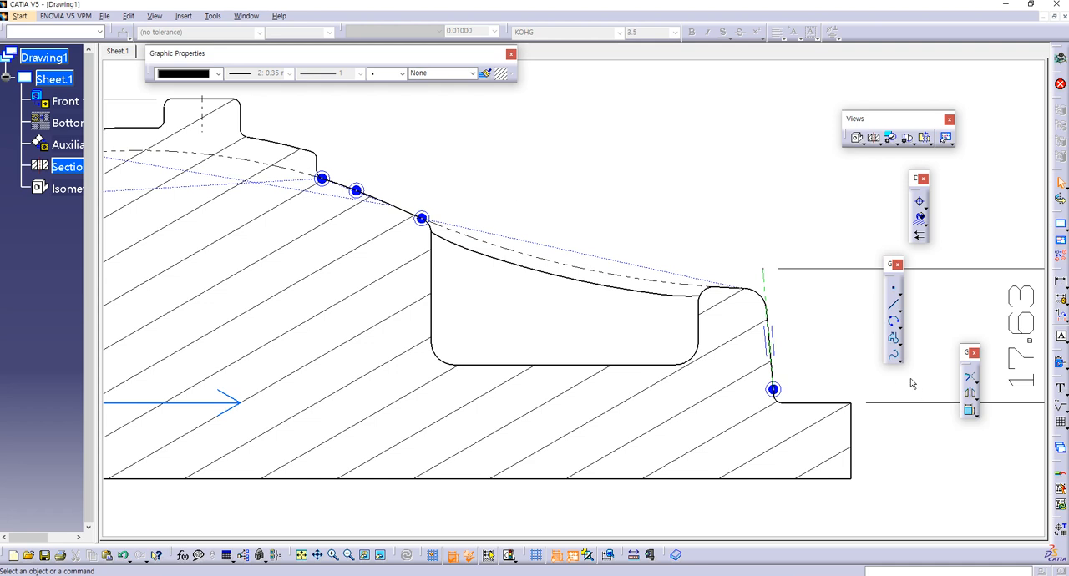
left_click(970, 380)
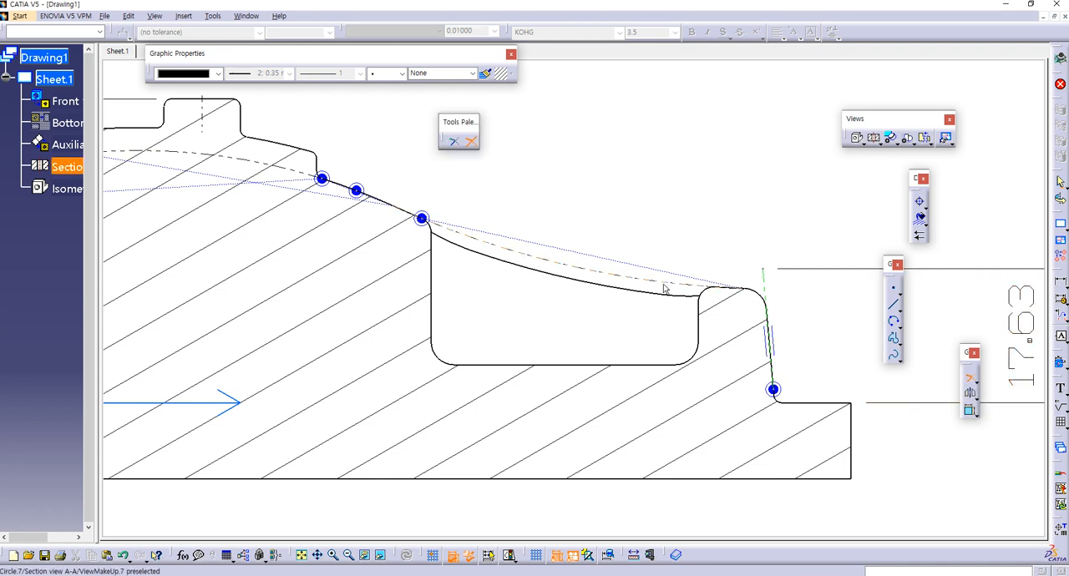
left_click(686, 284)
left_click(855, 308)
Step: Draw a three-point arc along the upper step's top surface, from its left corner across the boss to the right slope
middle_click_drag(239, 284, 492, 329)
mouse_move(317, 359)
middle_mouse_down()
mouse_move(757, 410)
mouse_move(699, 392)
middle_mouse_up()
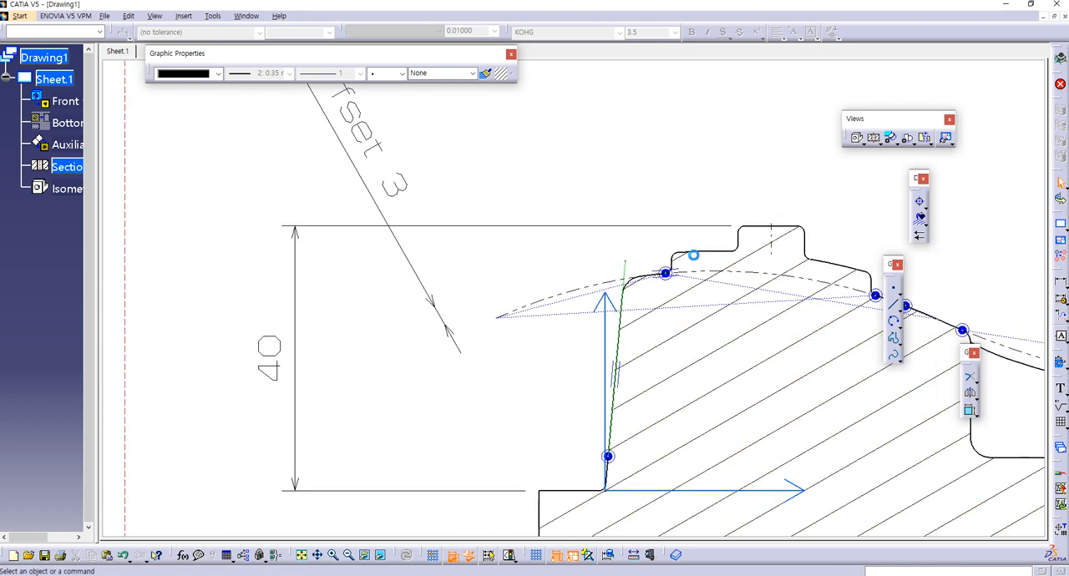
left_click(894, 326)
left_click(693, 251)
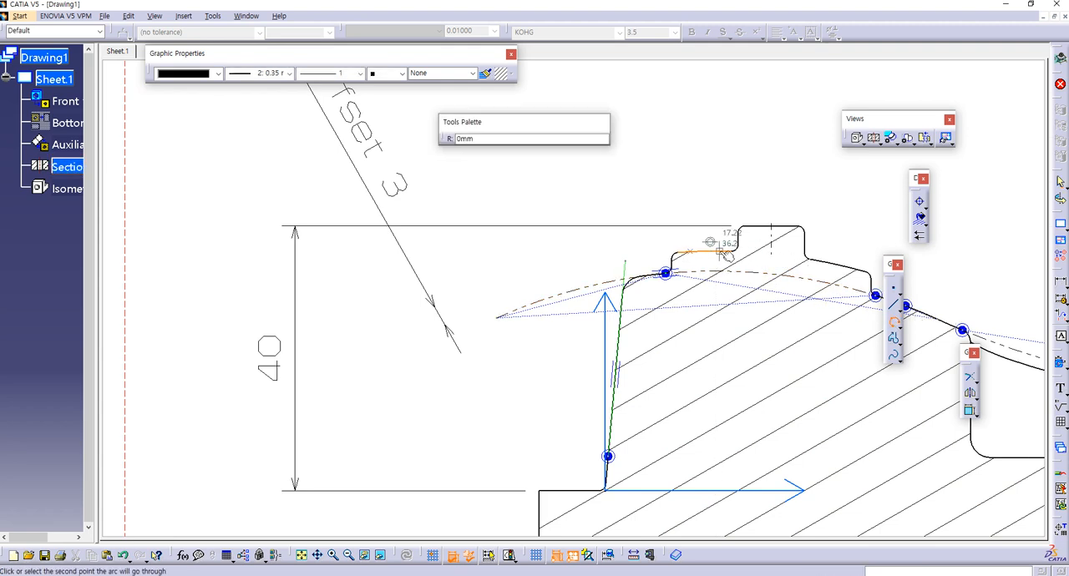
left_click(848, 262)
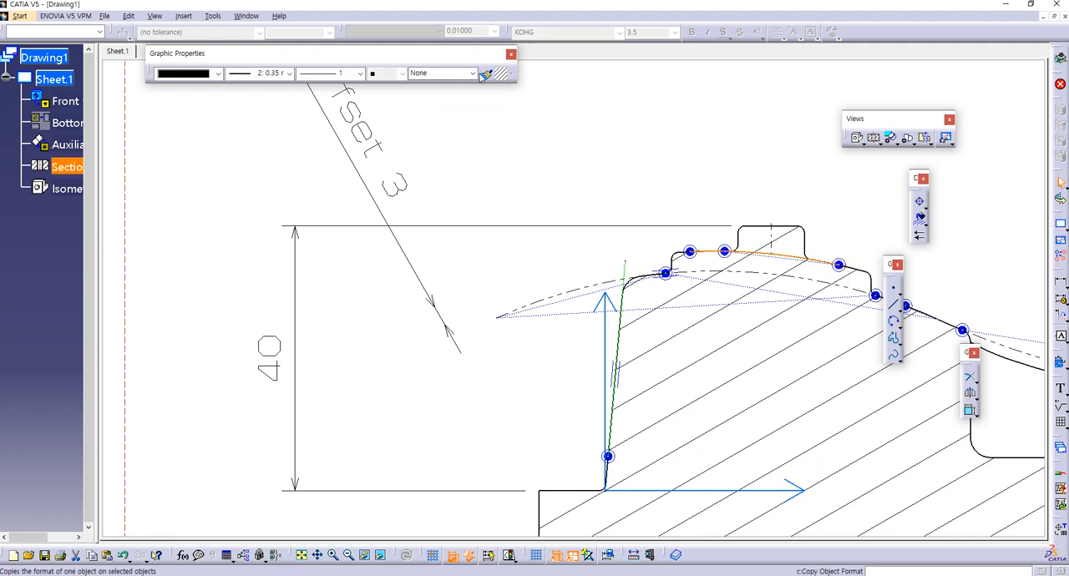
Step: Copy the lower arc's dash-dot format to the upper arc and extend its left end beyond the side wall with Trim
left_click(703, 272)
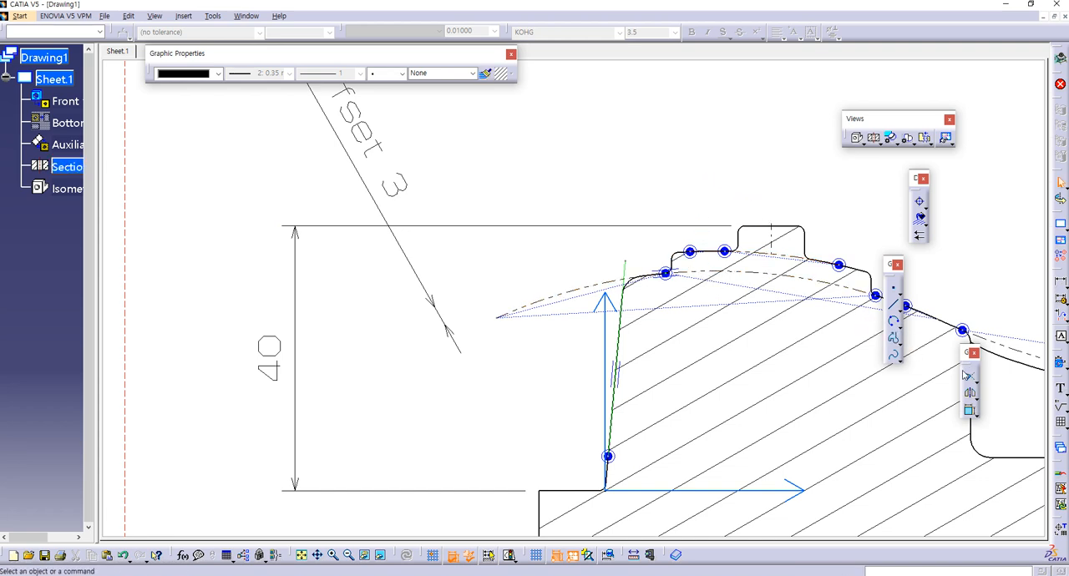
left_click(971, 380)
left_click(704, 248)
left_click(472, 305)
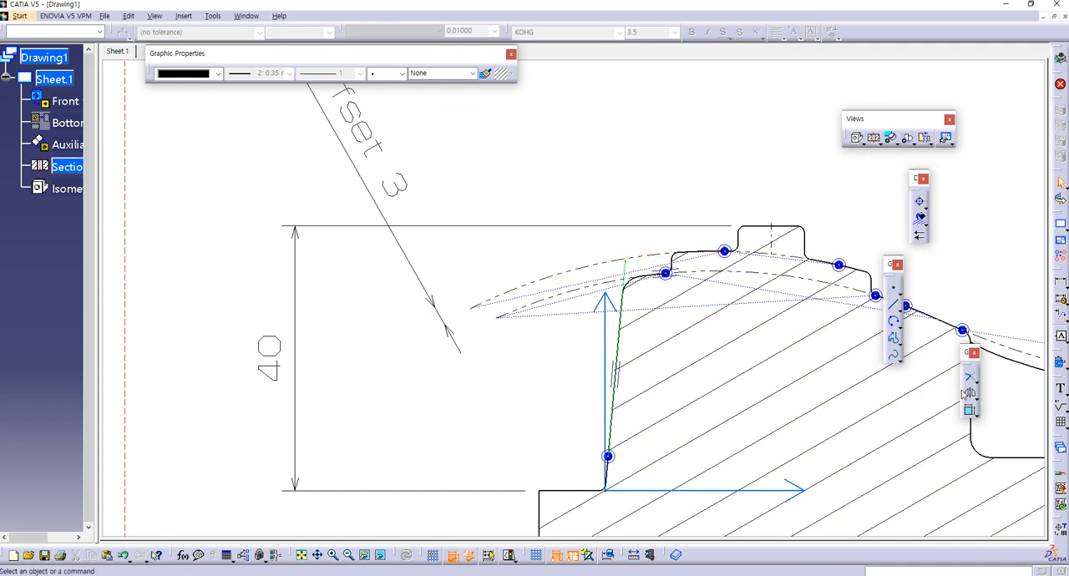
Step: Dimension the distance between the left ends of the two dash-dot arcs using Force Dimension on Element, placed up and to the left
left_click(1061, 282)
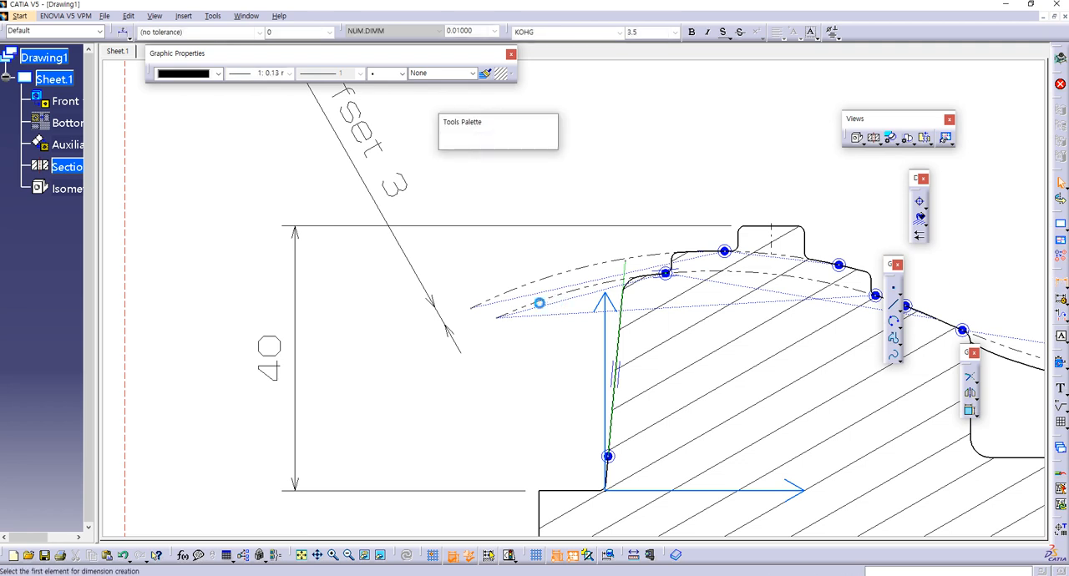
left_click(531, 315)
left_click(519, 294)
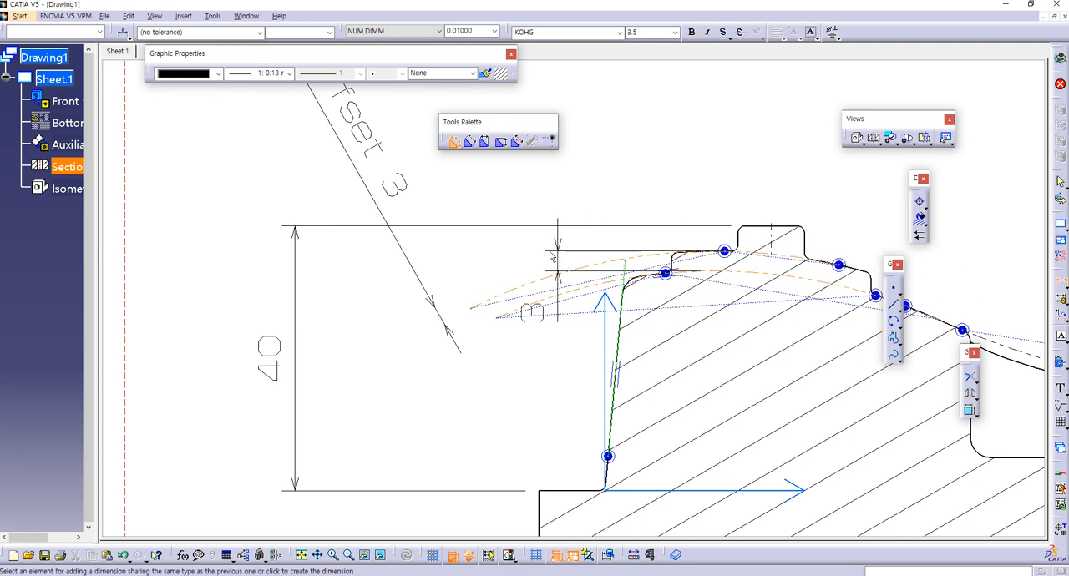
right_click(550, 251)
mouse_move(577, 281)
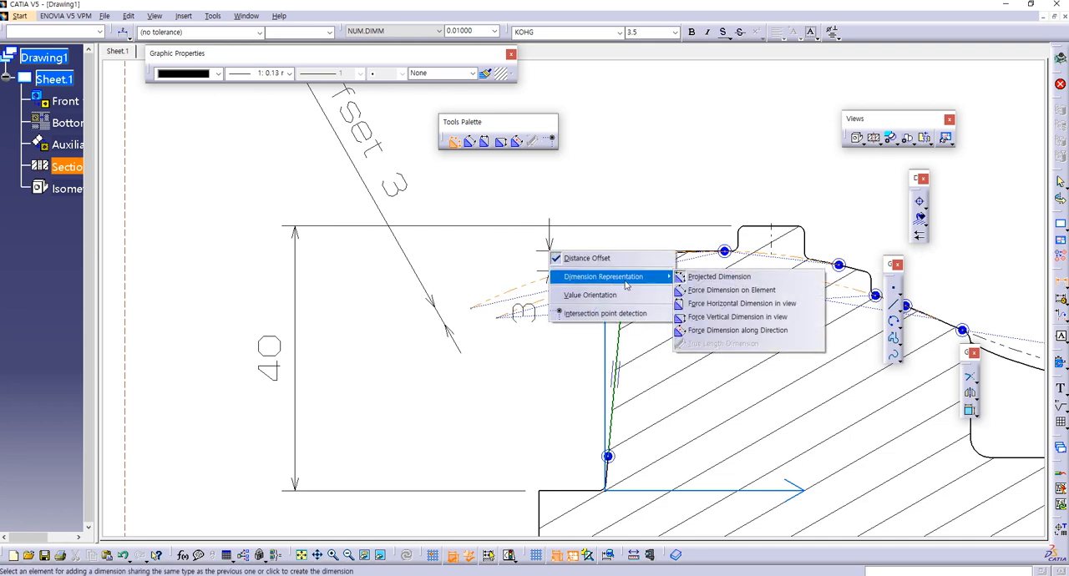
left_click(726, 290)
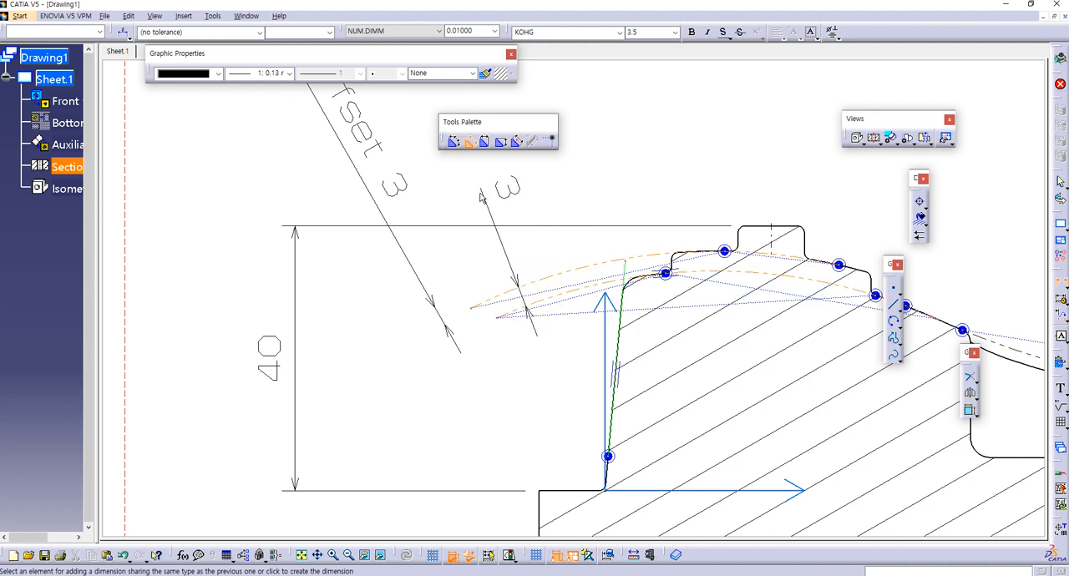
left_click(433, 177)
Step: Copy the format of the old Offset 3 dimension to the new arc distance dimension, and delete the old one
left_click(484, 72)
left_click(354, 131)
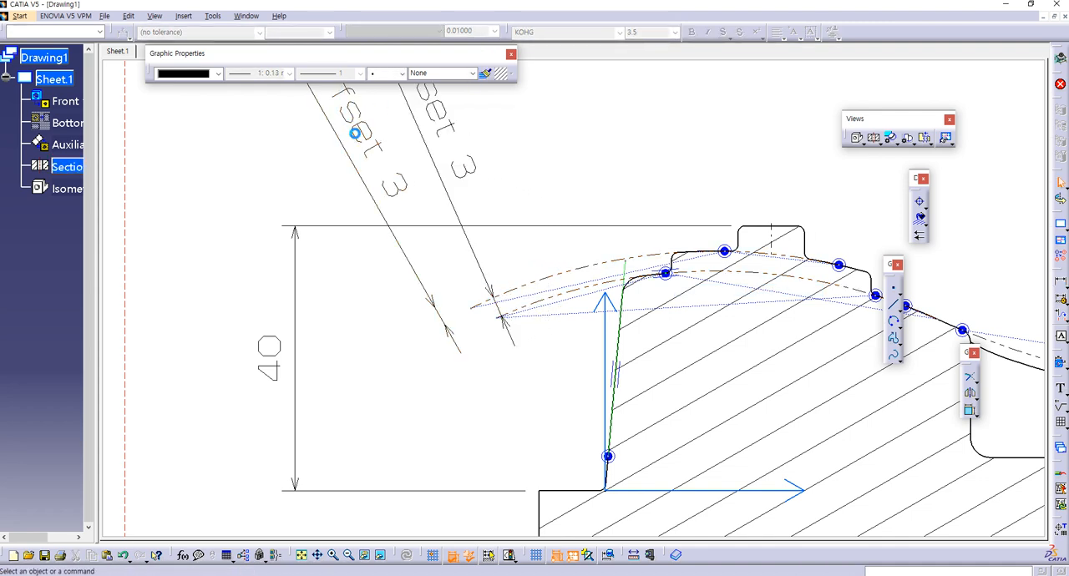
left_click(406, 207)
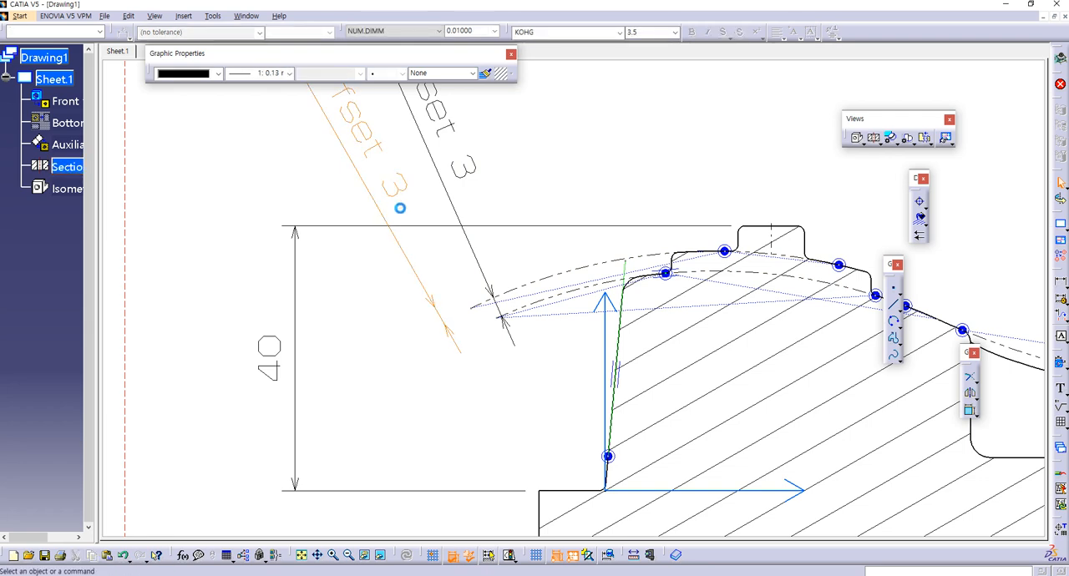
key("Delete")
Step: Check section A-B on the reference sheet and draw a vertical line about 40 mm long from the slope before the pocket to below the base
mouse_move(432, 246)
middle_mouse_down()
mouse_move(461, 343)
mouse_move(477, 343)
mouse_move(494, 311)
middle_mouse_up()
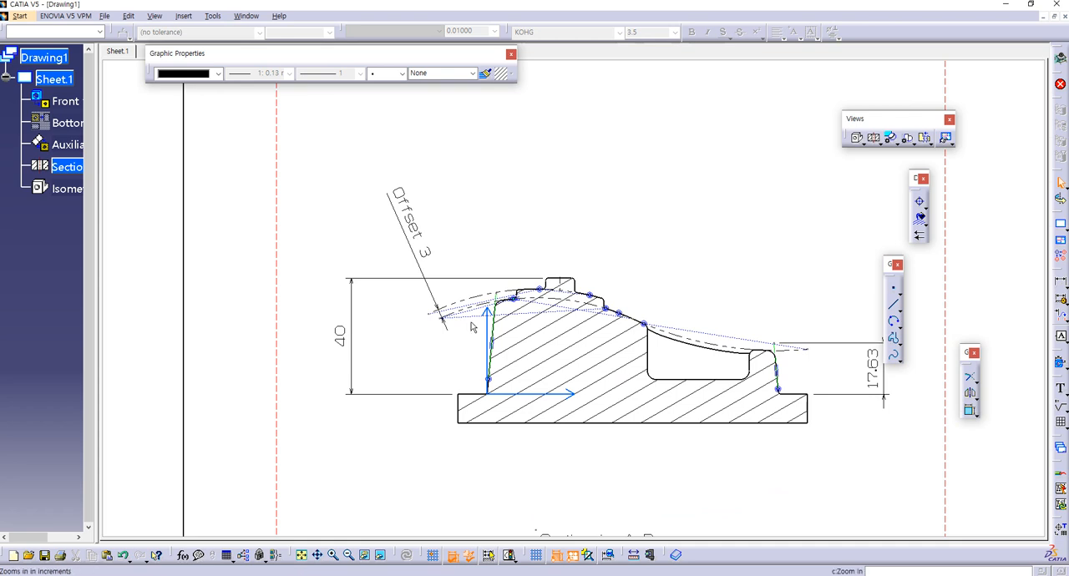
key("alt+Tab")
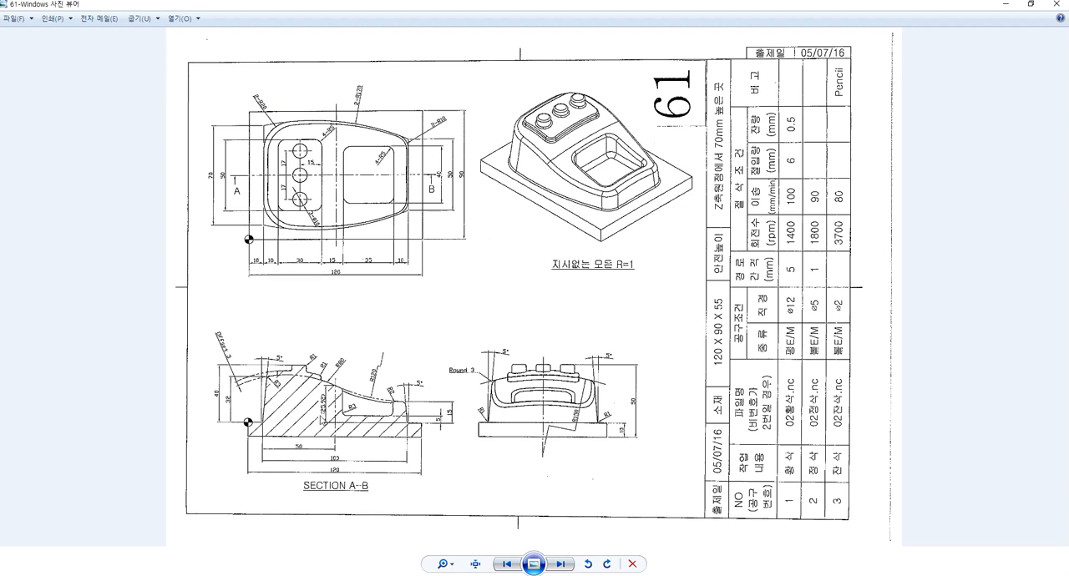
scroll(323, 420, "up", 2)
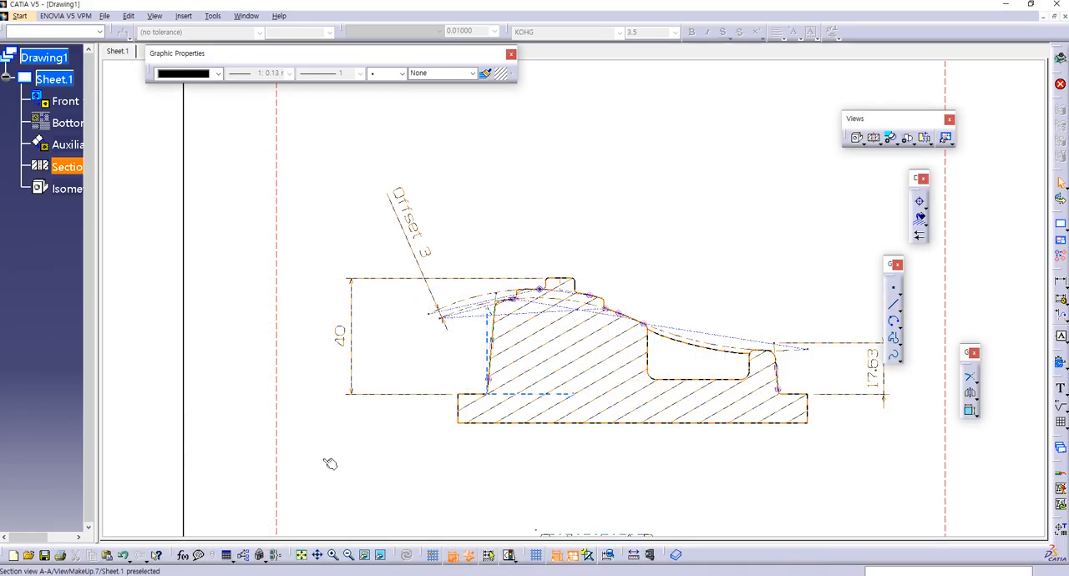
mouse_move(543, 485)
middle_mouse_down()
mouse_move(548, 451)
mouse_move(613, 375)
mouse_move(619, 349)
middle_mouse_up()
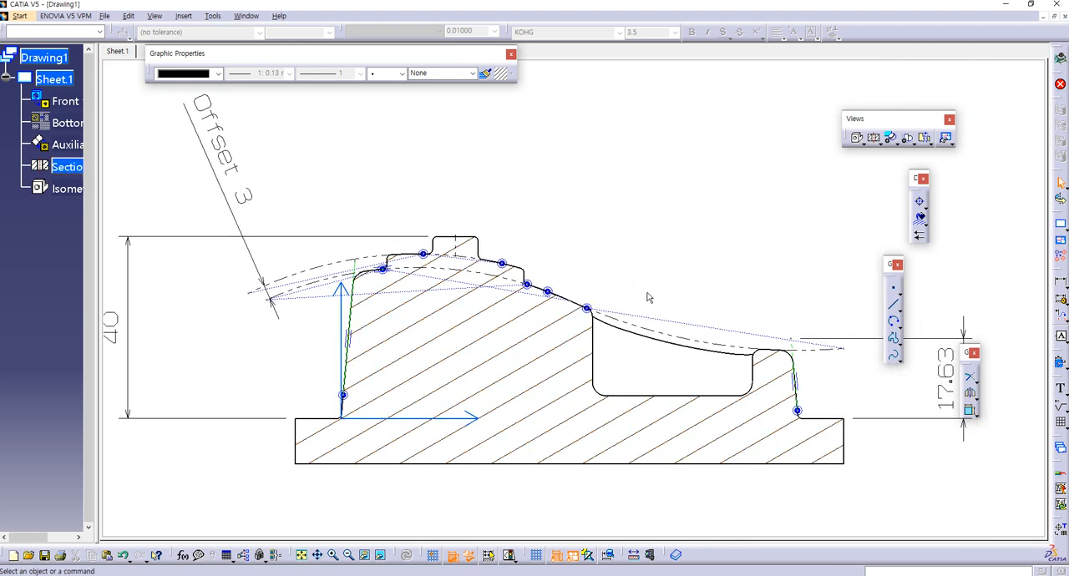
left_click(565, 304)
left_click(563, 301)
left_click(590, 383)
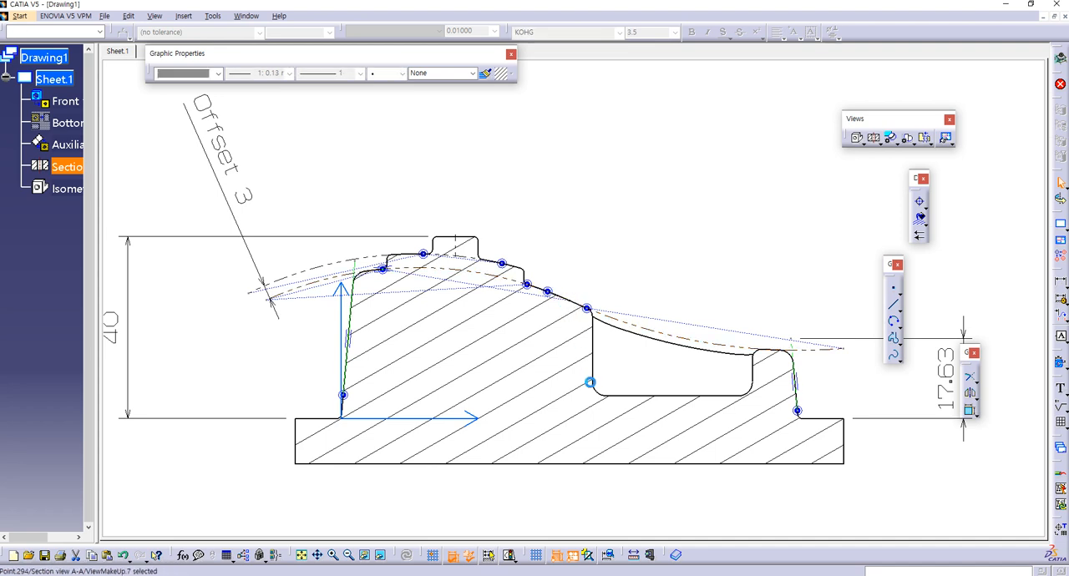
left_click(806, 310)
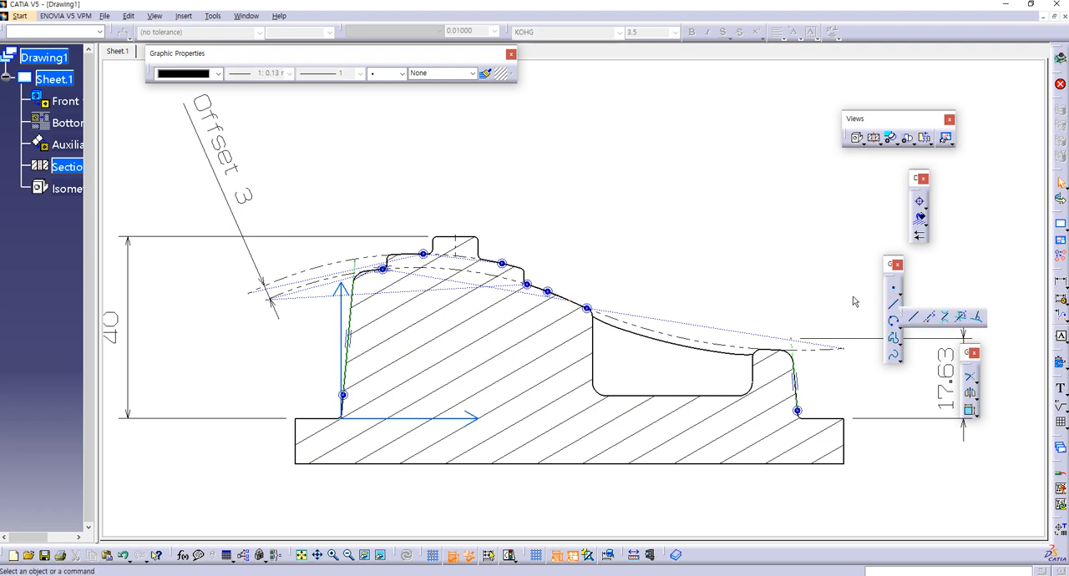
left_click(570, 305)
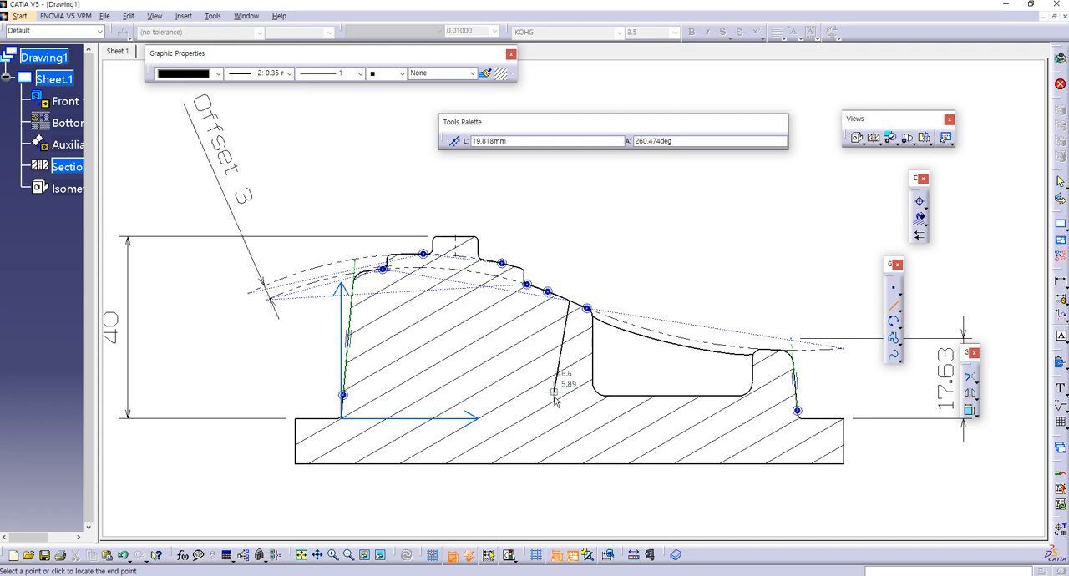
left_click(570, 484)
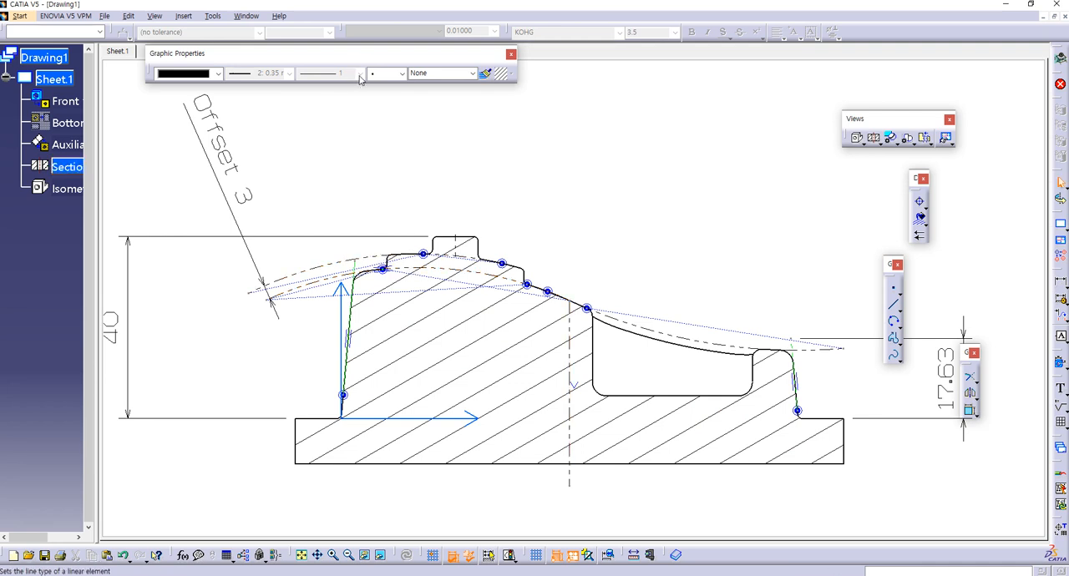
Step: Change the vertical line beside the pocket to a dash-dot line type
left_click(571, 349)
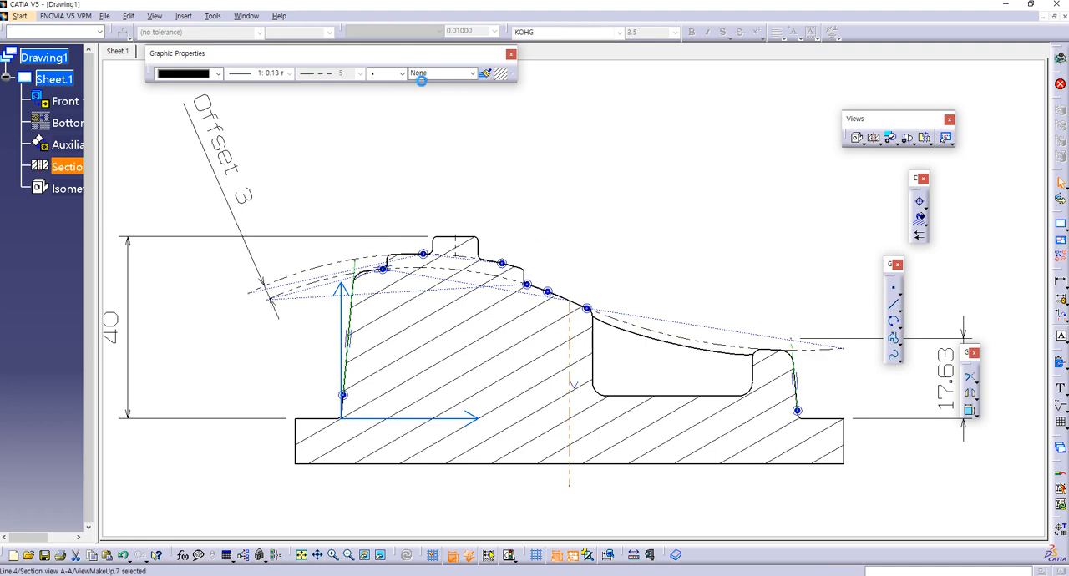
left_click(359, 72)
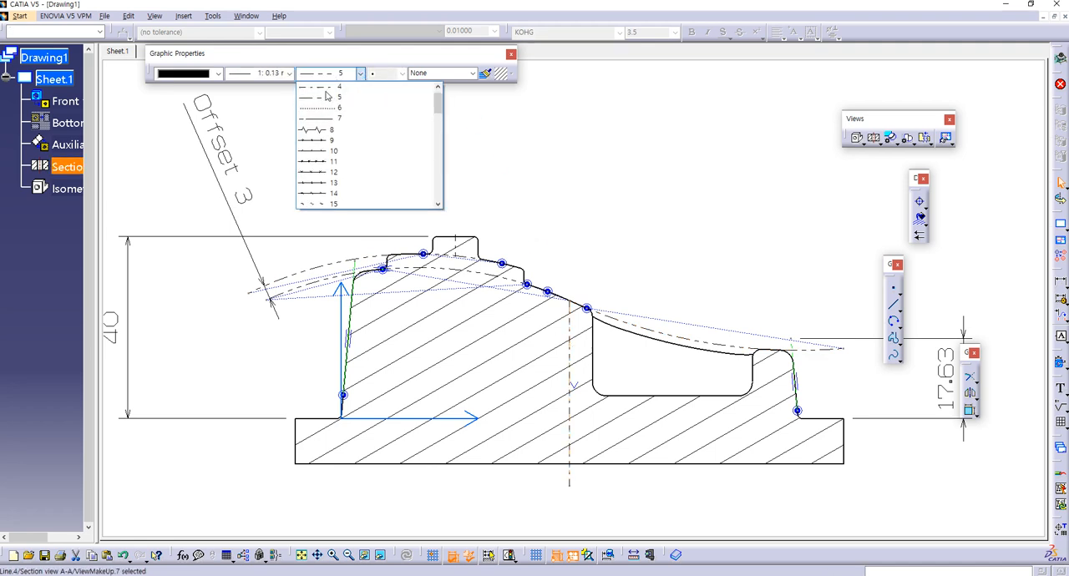
left_click(339, 118)
left_click(515, 191)
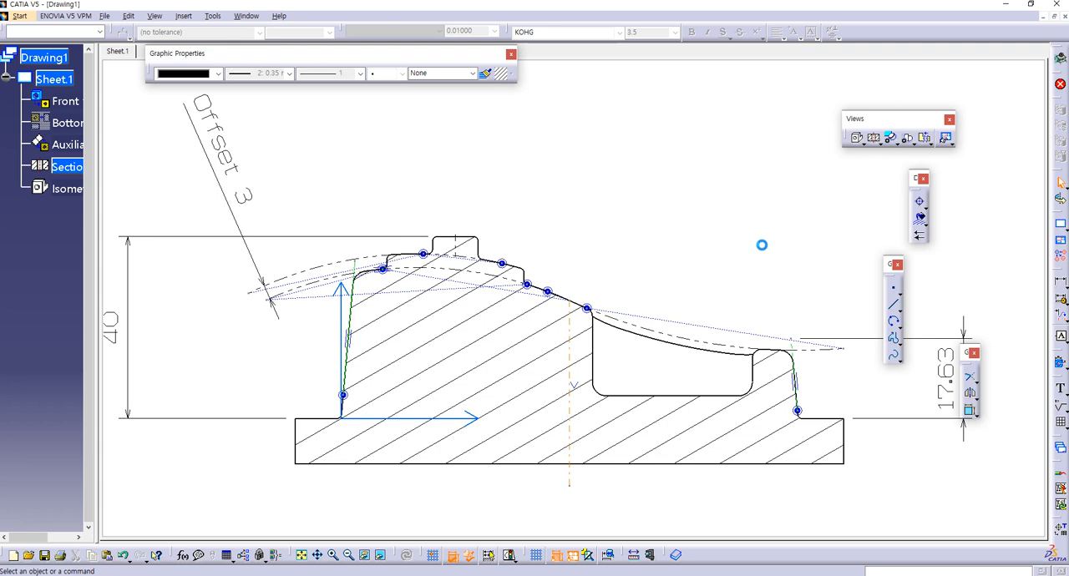
Step: Extend the upper end of the vertical dash-dot line above the section profile with Trim
left_click(972, 380)
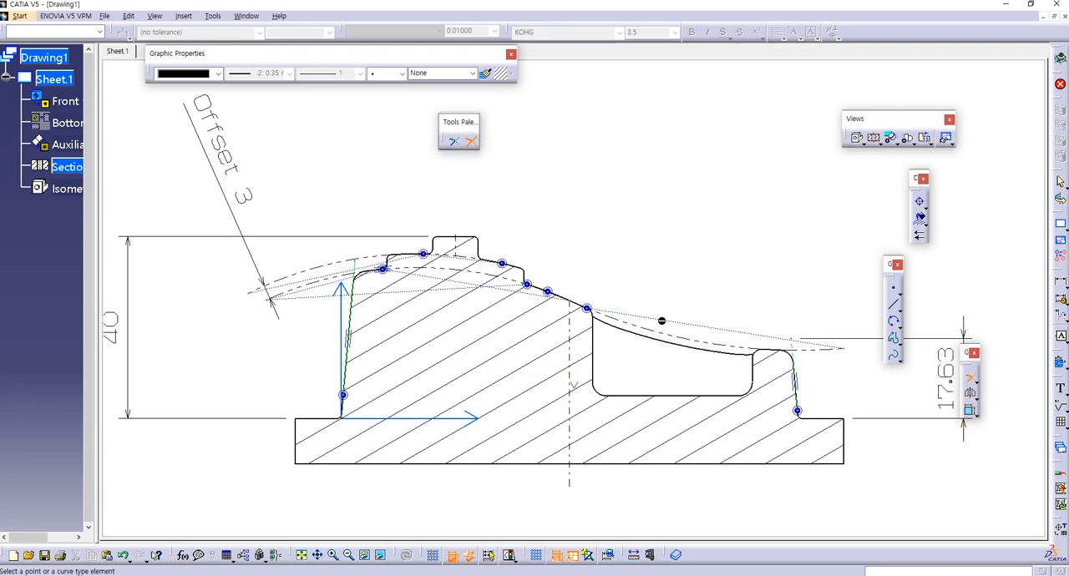
left_click(572, 334)
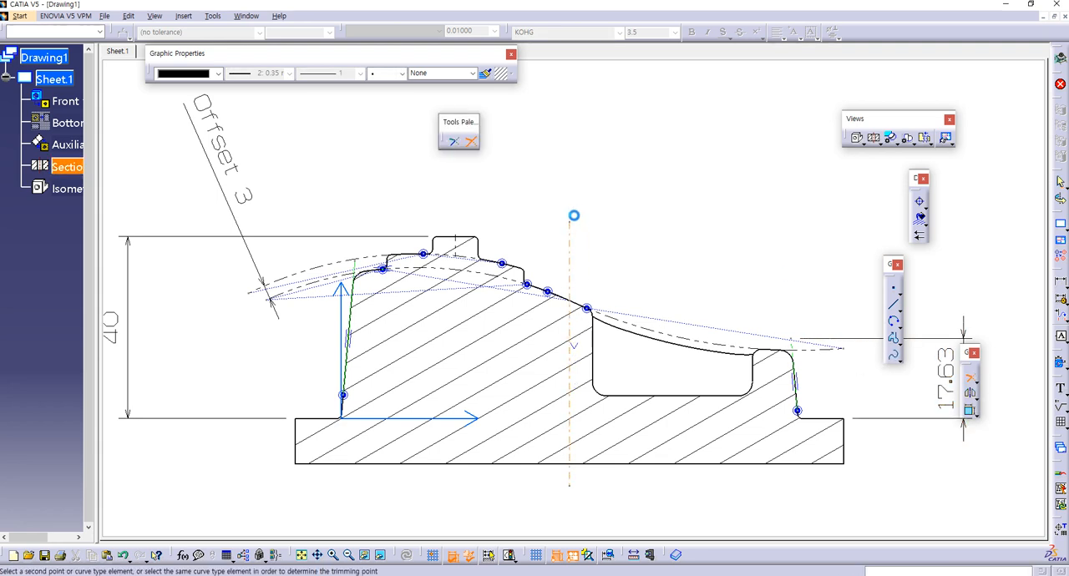
left_click(581, 191)
mouse_move(666, 255)
middle_mouse_down()
mouse_move(633, 234)
mouse_move(644, 241)
middle_mouse_up()
left_click(969, 378)
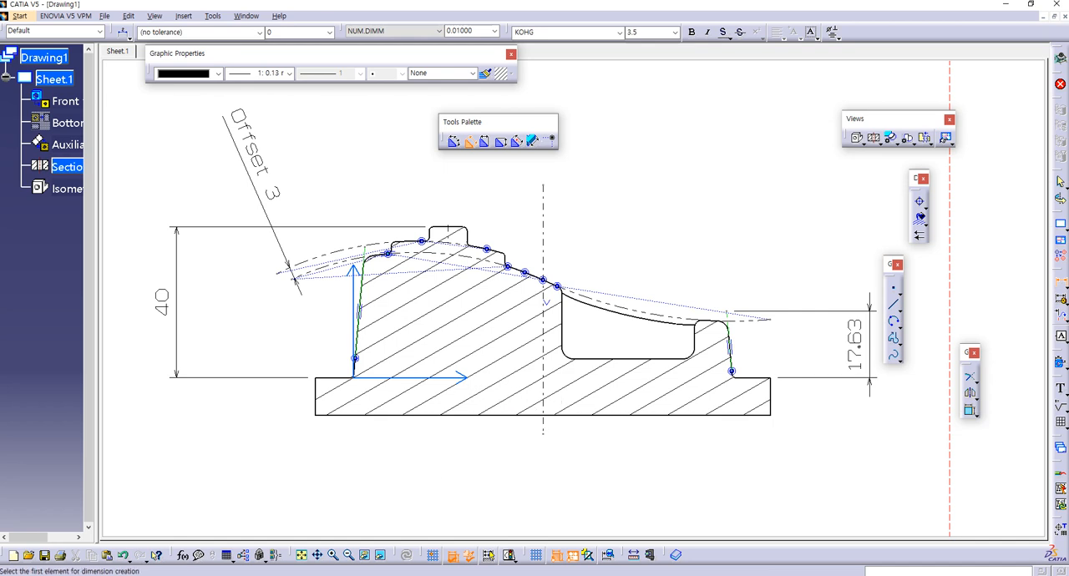
Step: Dimension the height from the base's top edge to the slope point on the dash-dot line, placing it left of that line
key("alt+Tab")
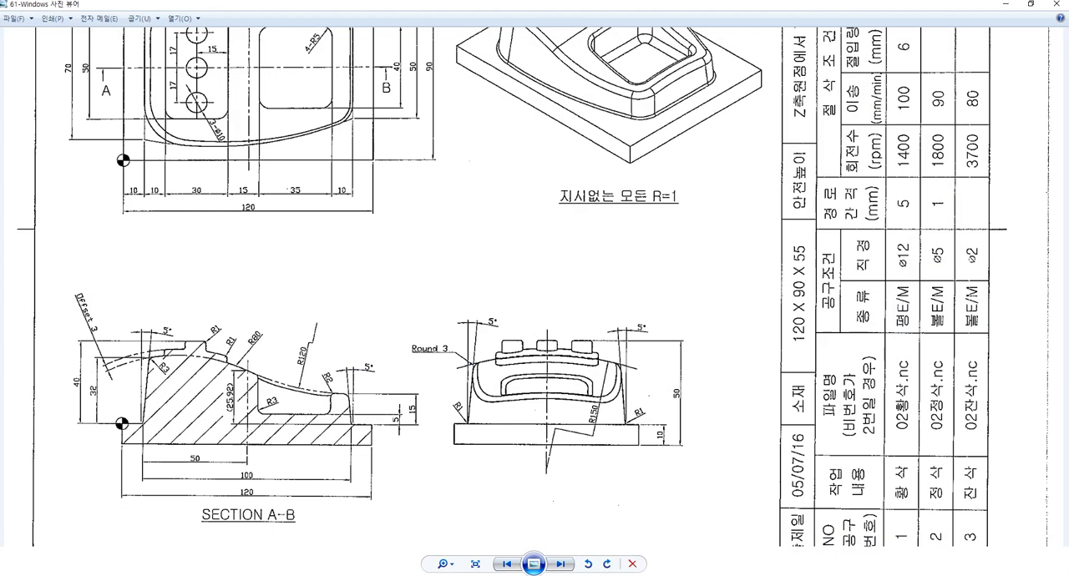
key("alt+Tab")
left_click(742, 378)
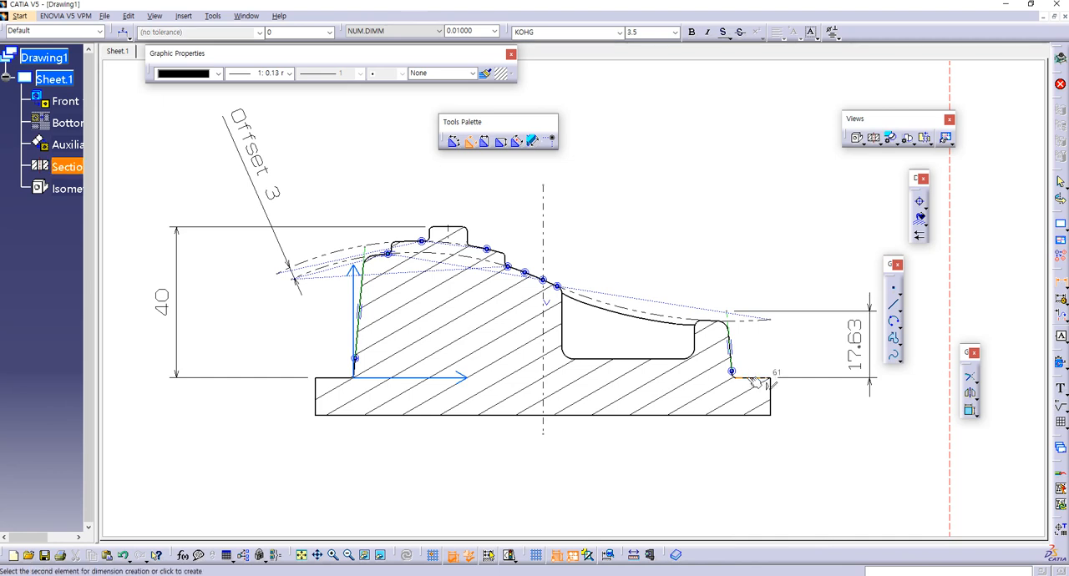
mouse_move(549, 285)
middle_mouse_down()
mouse_move(547, 301)
mouse_move(543, 275)
mouse_move(530, 432)
mouse_move(563, 311)
mouse_move(554, 282)
middle_mouse_up()
left_click(535, 300)
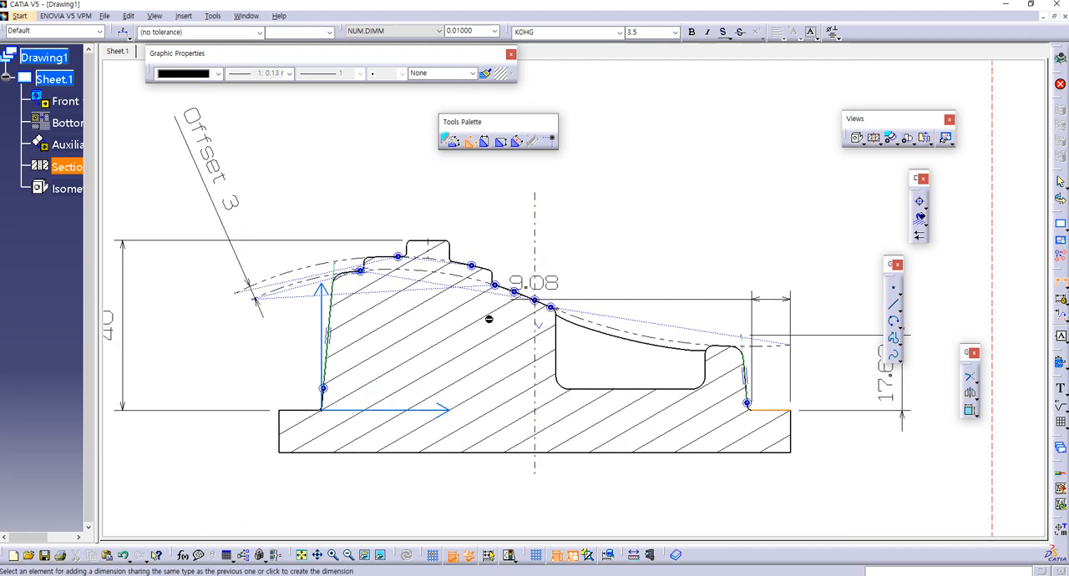
left_click(505, 382)
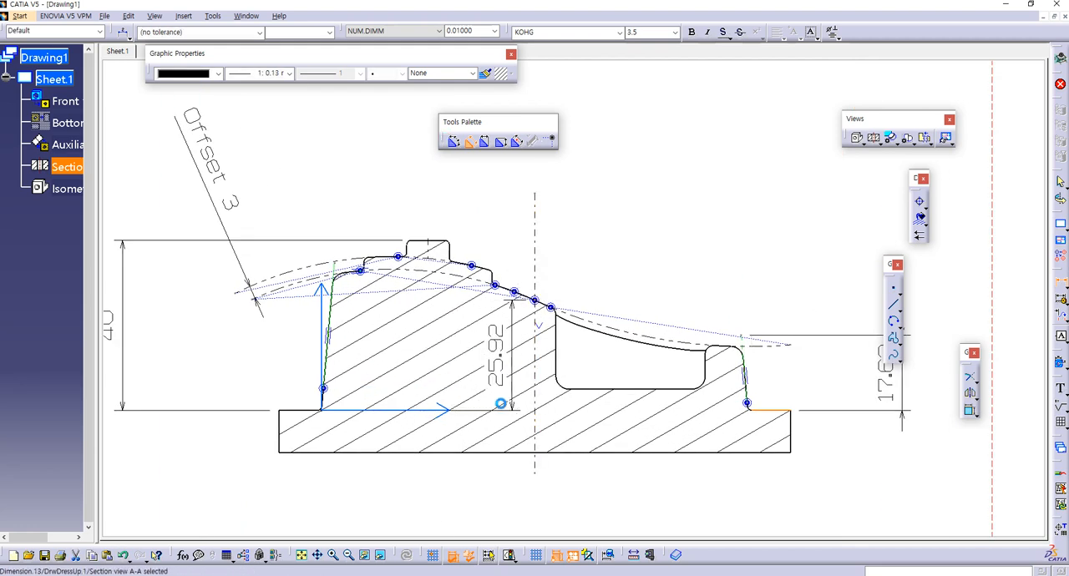
Step: Check the reference sheet and enclose the 25.92 height dimension in parentheses using associated texts before and after its main value
key("alt+Tab")
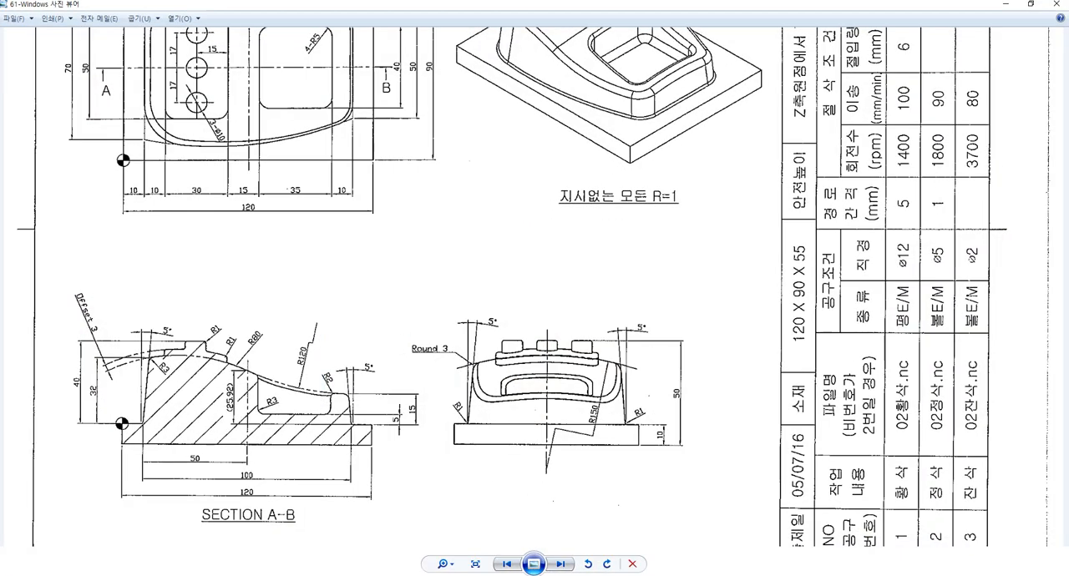
key("alt+Tab")
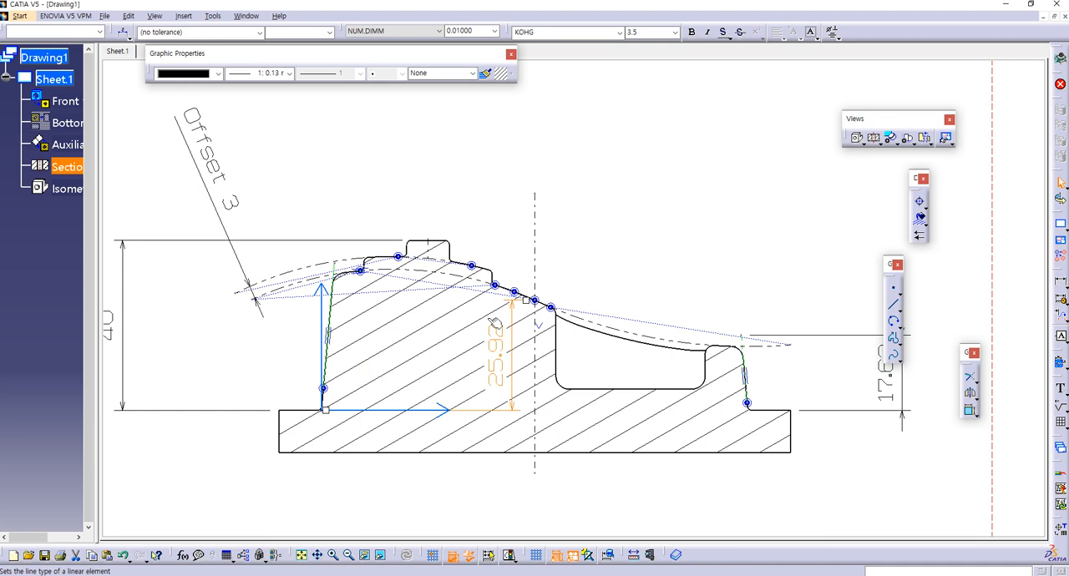
right_click(502, 367)
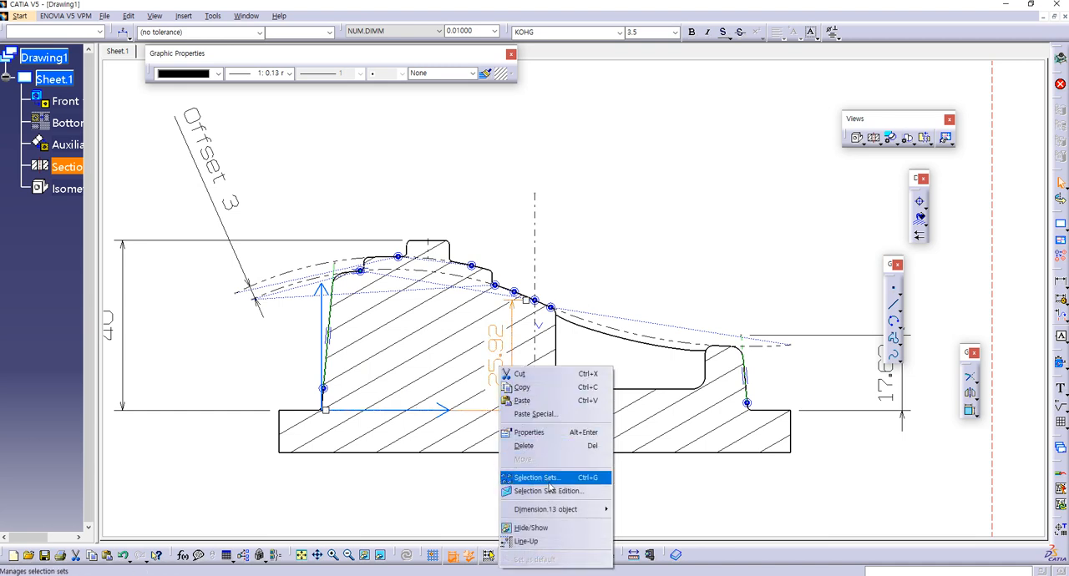
left_click(567, 433)
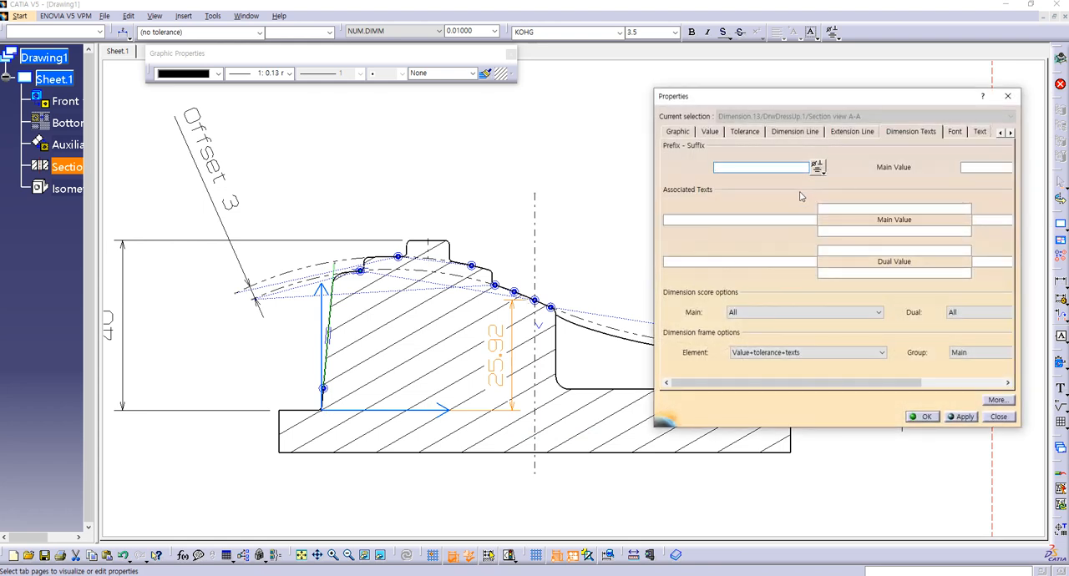
left_click(774, 220)
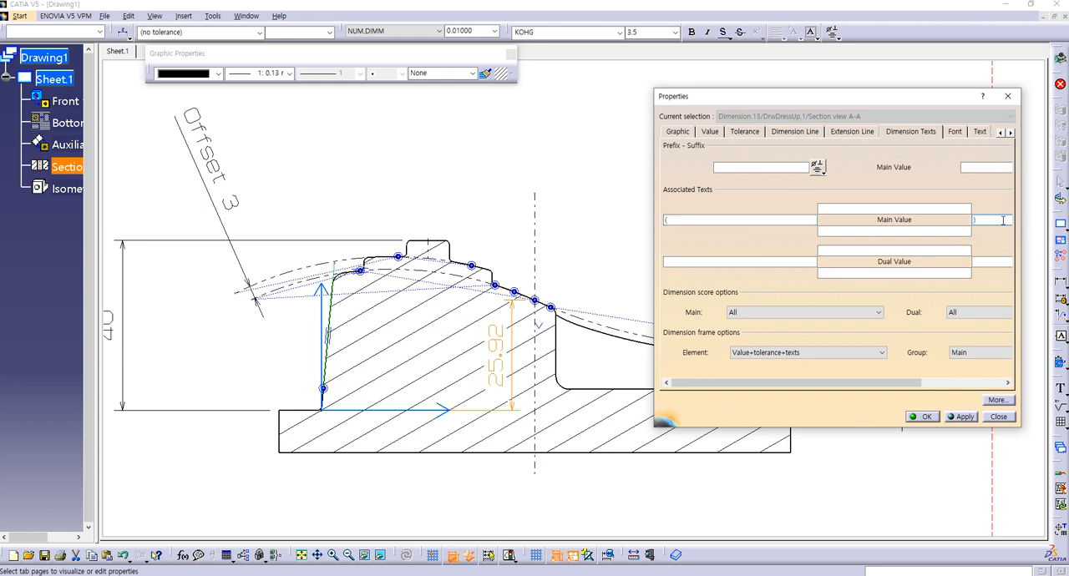
left_click(924, 418)
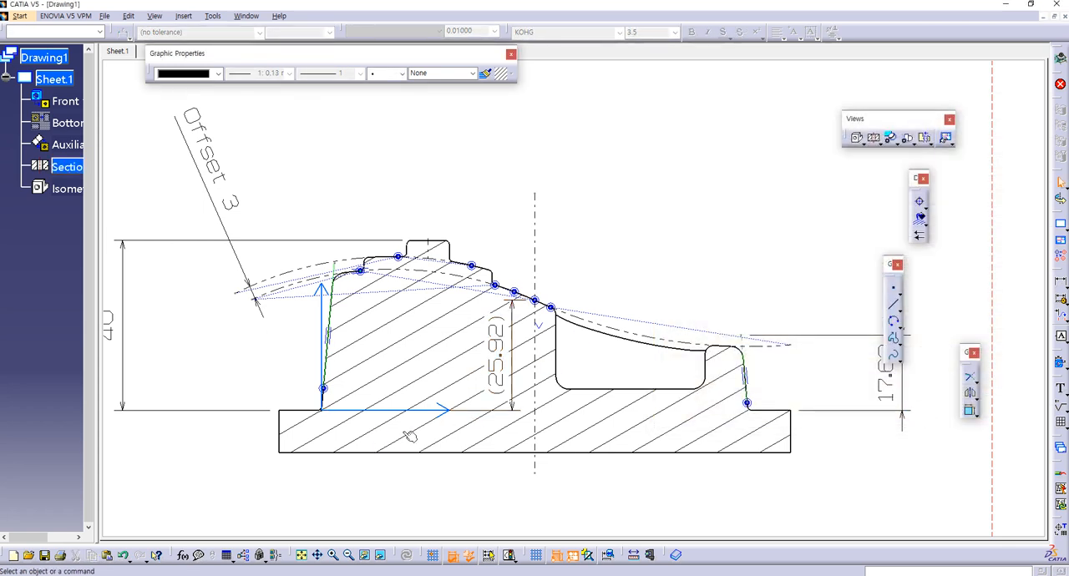
Step: Trim the upper end of the section's left slanted construction line at the lower dash-dot arc
middle_click_drag(274, 326, 337, 307)
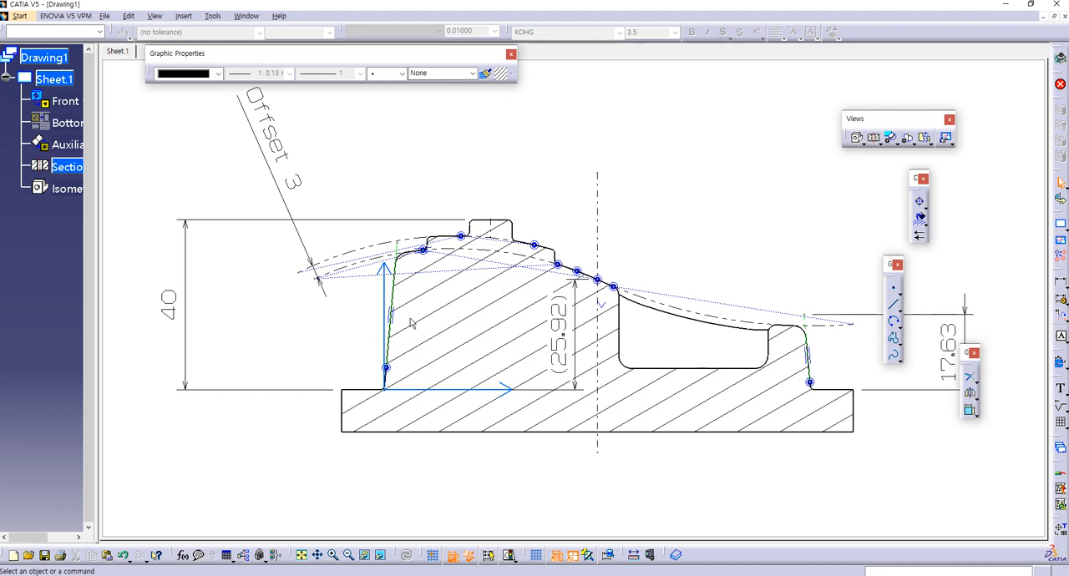
mouse_move(421, 288)
middle_mouse_down()
mouse_move(477, 351)
mouse_move(504, 293)
middle_mouse_up()
mouse_move(413, 334)
middle_mouse_down()
mouse_move(504, 306)
mouse_move(511, 280)
middle_mouse_up()
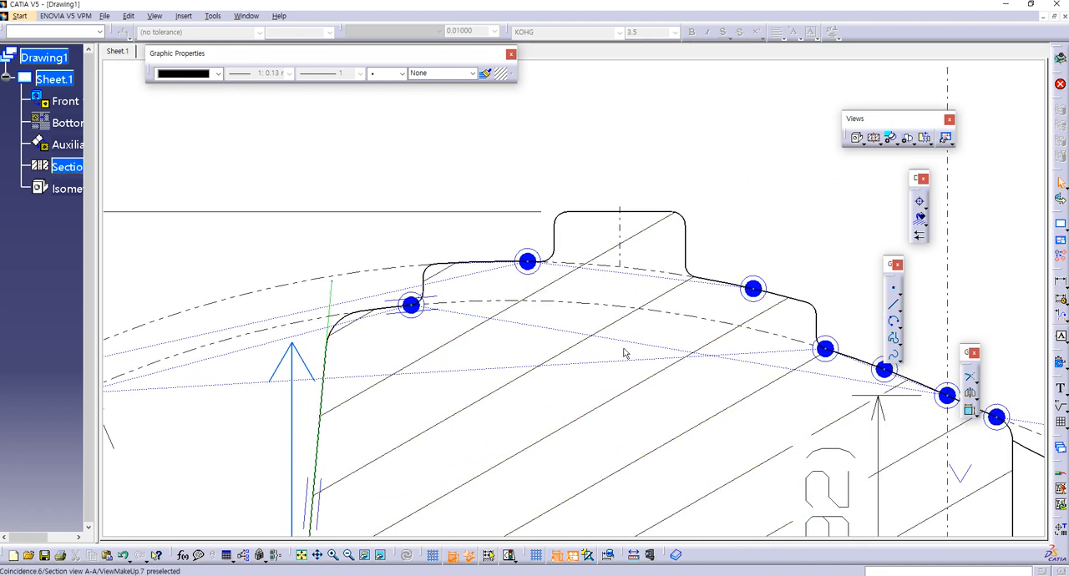
left_click(971, 377)
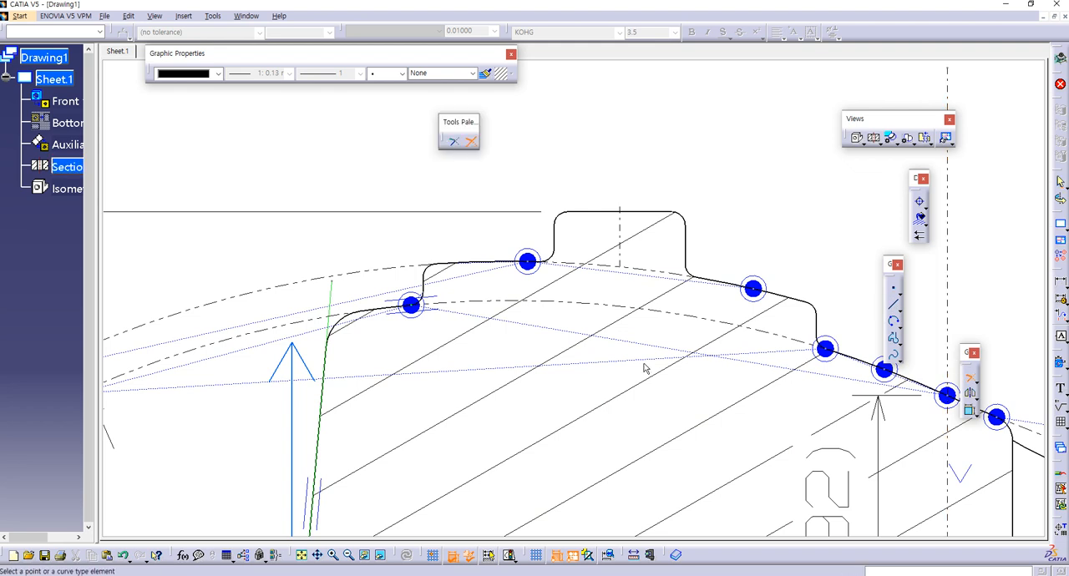
left_click(331, 337)
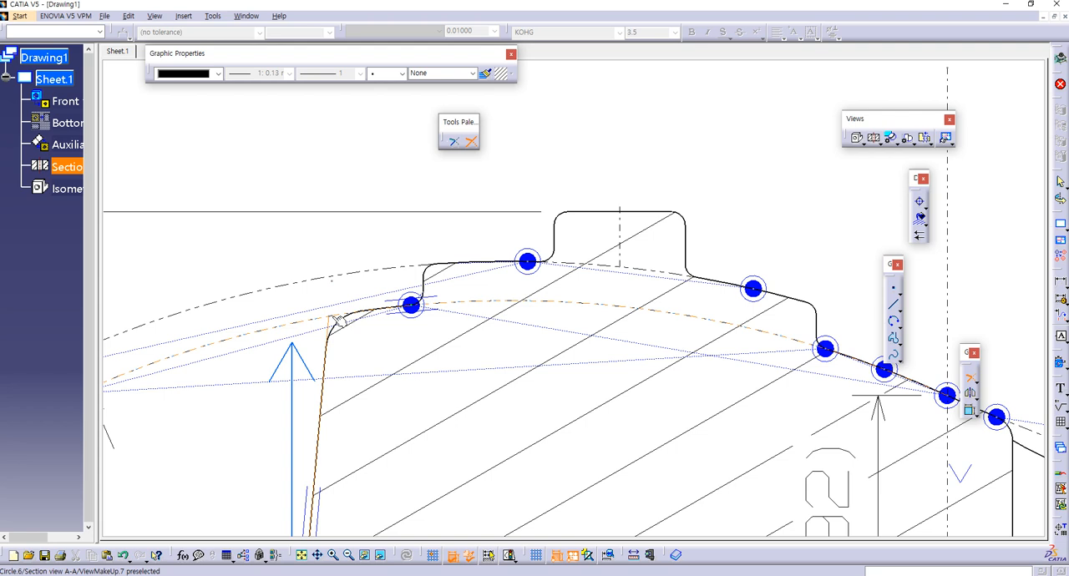
left_click(334, 315)
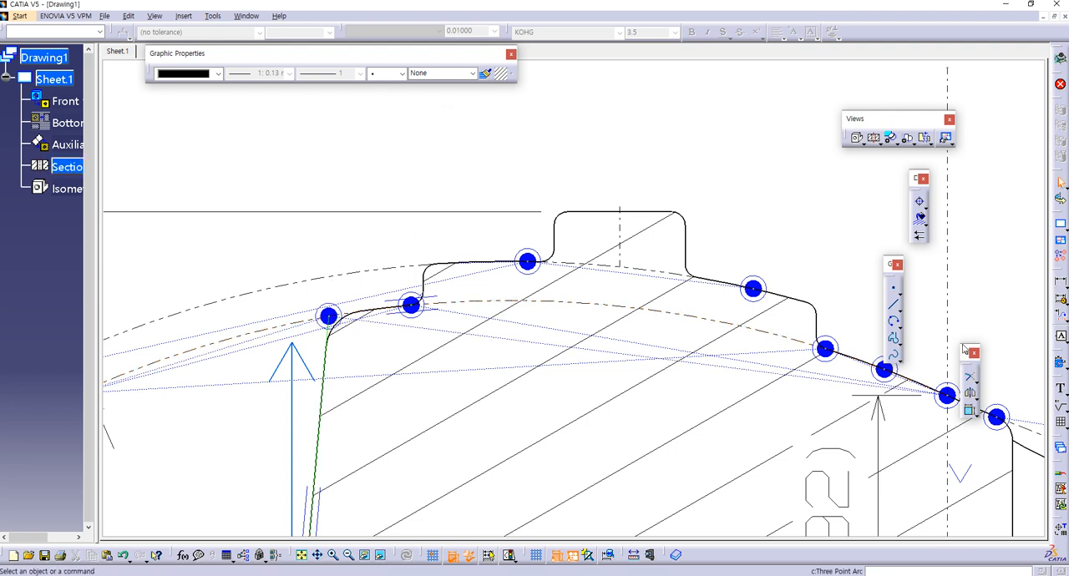
Step: Dimension the height from the base's top edge to the left slanted line's arc intersection, placing it between the 40 dimension and the profile
left_click(1060, 284)
mouse_move(534, 381)
middle_mouse_down()
mouse_move(539, 223)
mouse_move(504, 345)
middle_mouse_up()
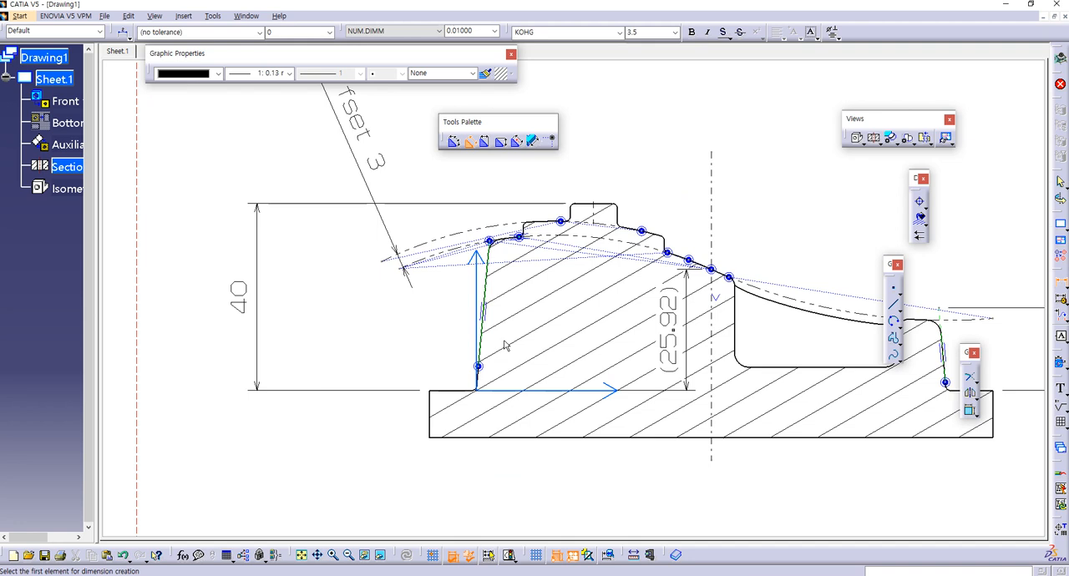
left_click(472, 392)
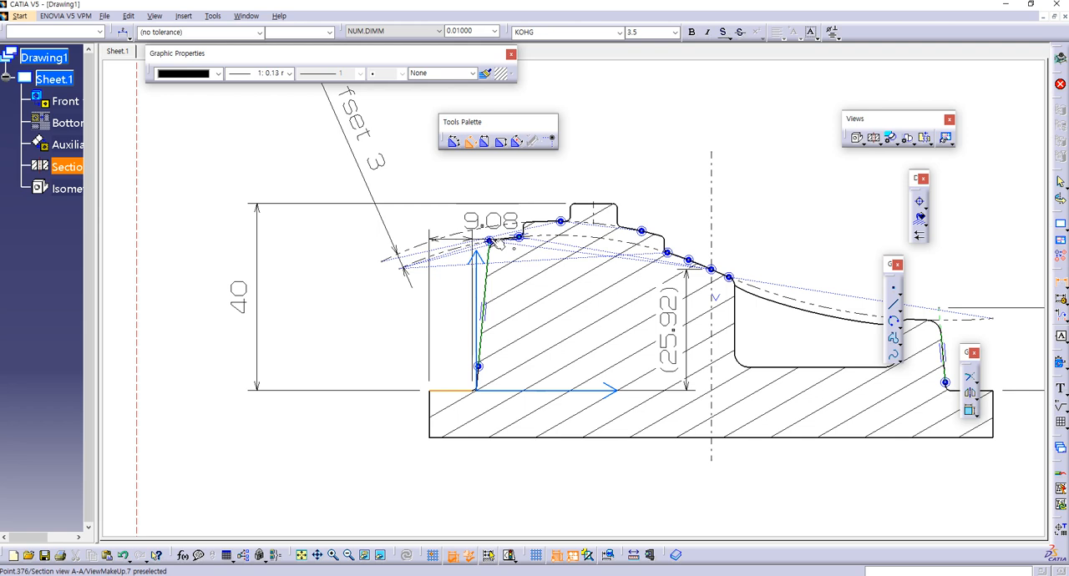
left_click(493, 242)
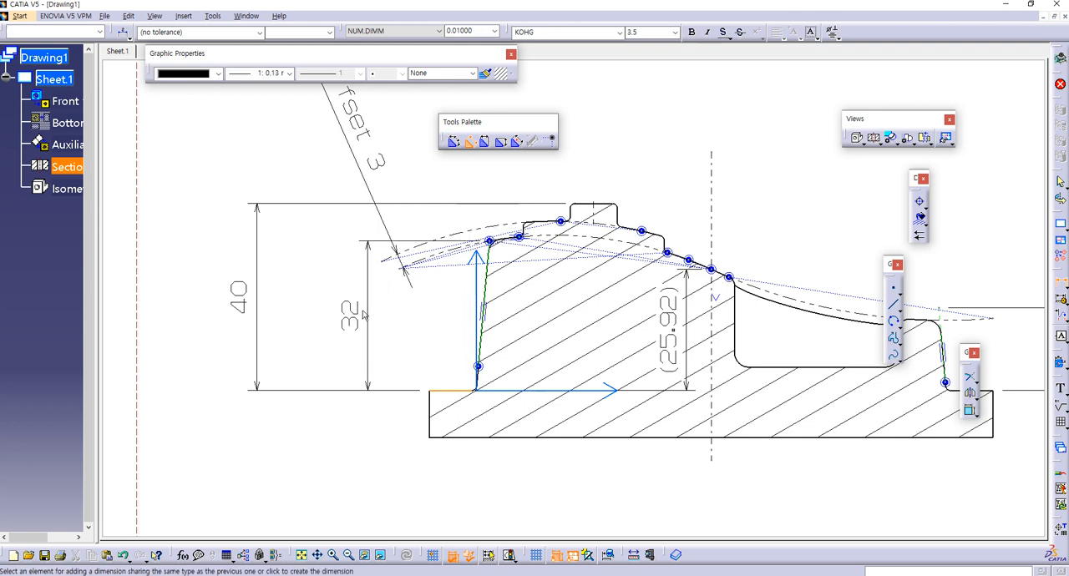
left_click(325, 335)
middle_click_drag(406, 350, 231, 360)
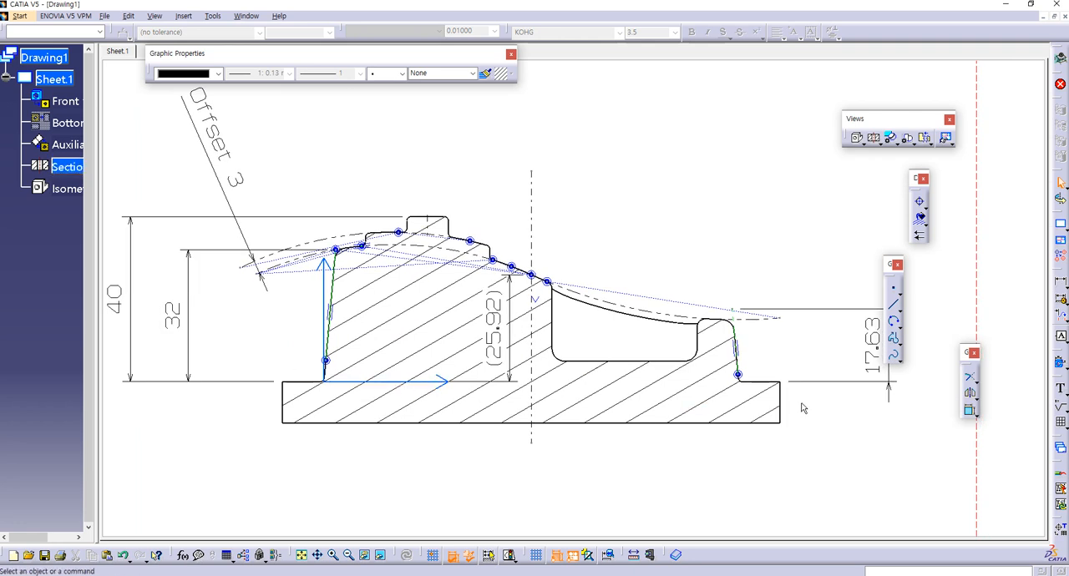
key("Escape")
Step: Remove the 17.63 height dimension and trim the right slanted construction line's upper end at the dash-dot arc
mouse_move(813, 405)
middle_mouse_down()
mouse_move(713, 385)
mouse_move(730, 305)
middle_mouse_up()
middle_click_drag(873, 423, 689, 400)
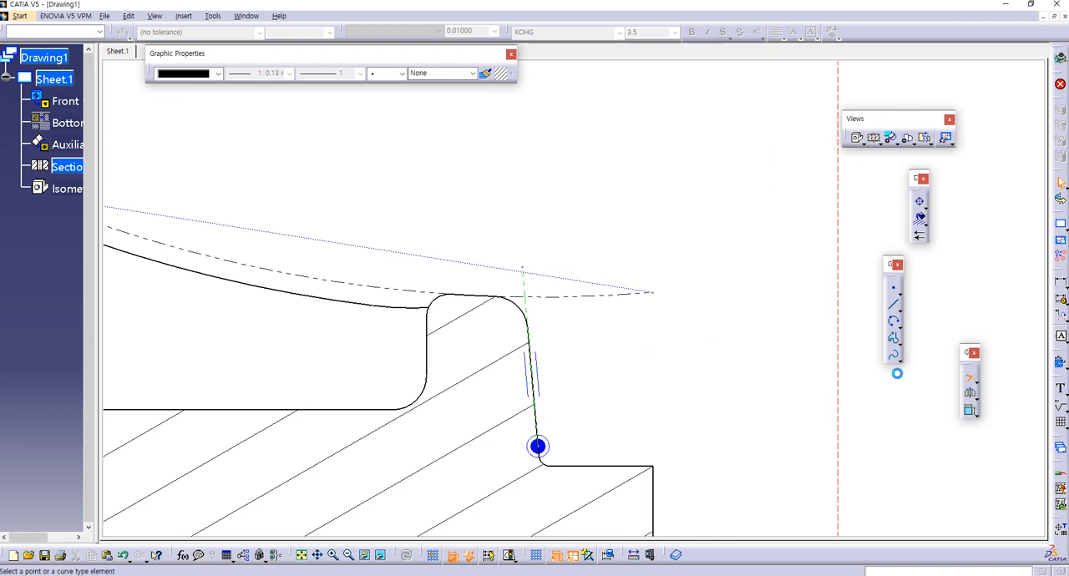
left_click(535, 298)
left_click_drag(534, 297, 525, 297)
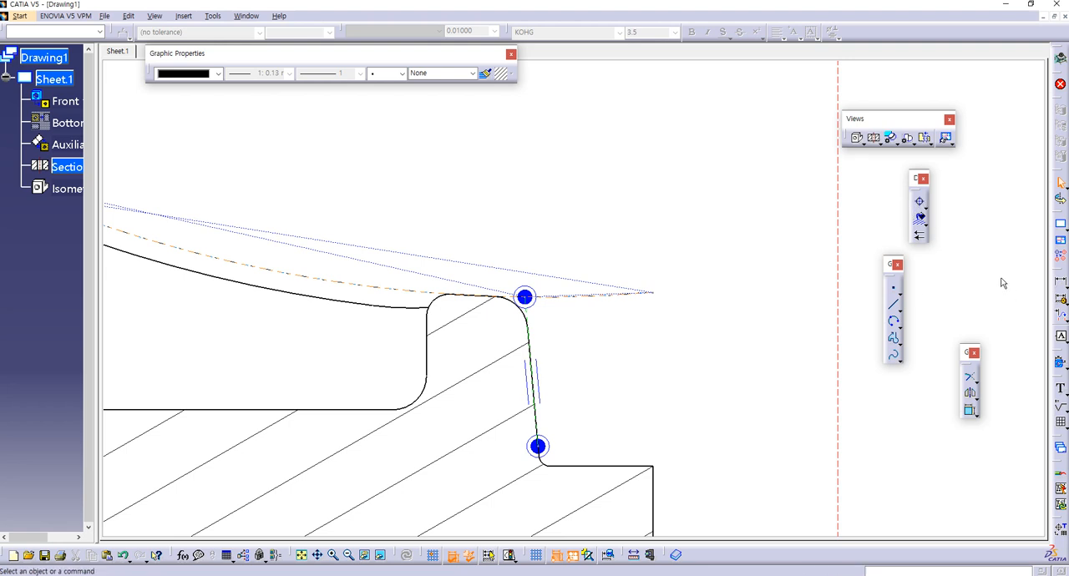
Step: Dimension the height from the base's top edge to the right slanted line's arc intersection, placing it right of the section
left_click(1060, 283)
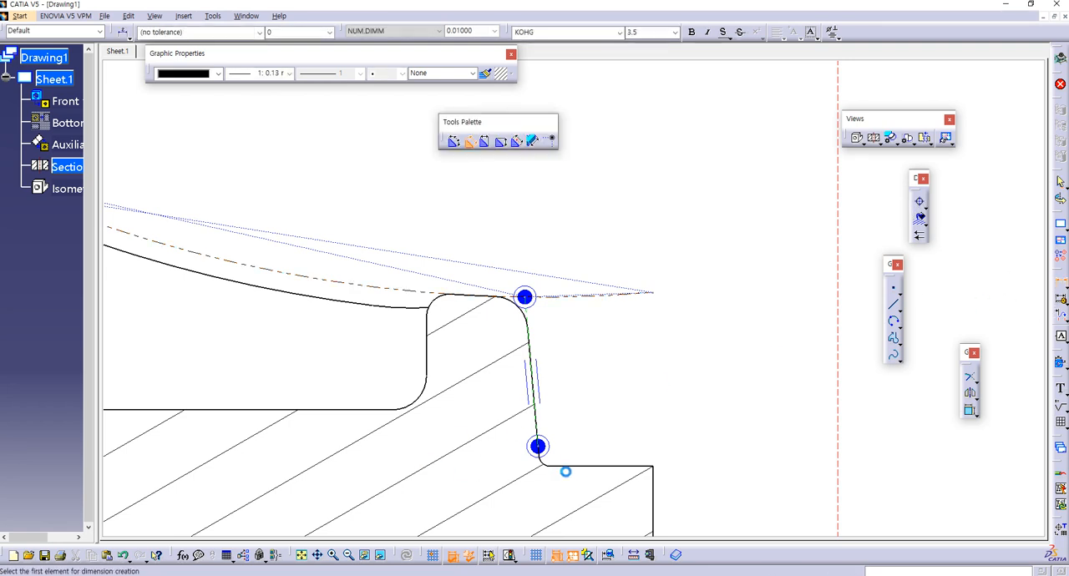
left_click(609, 467)
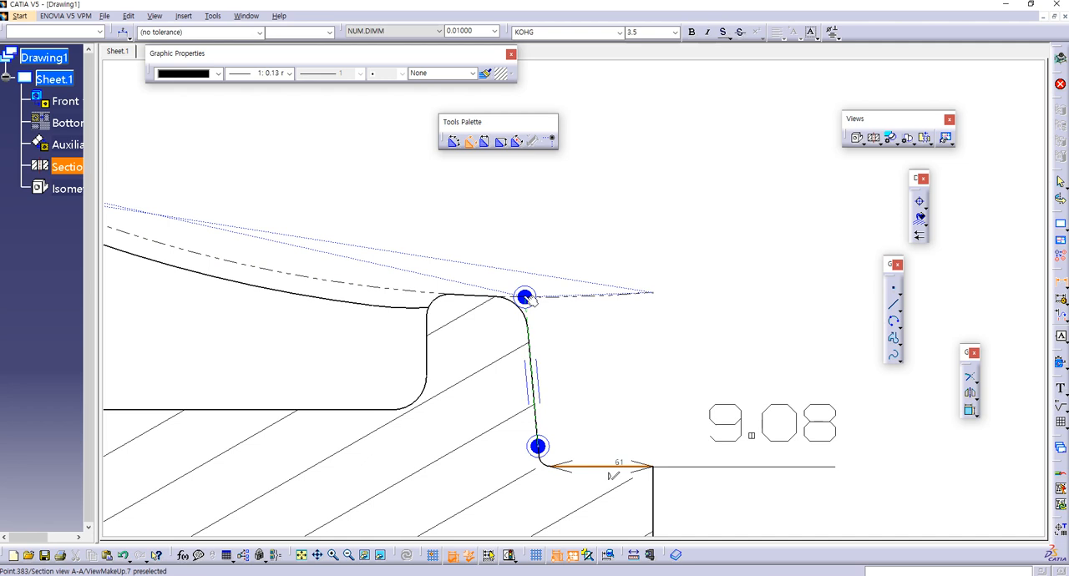
left_click(524, 297)
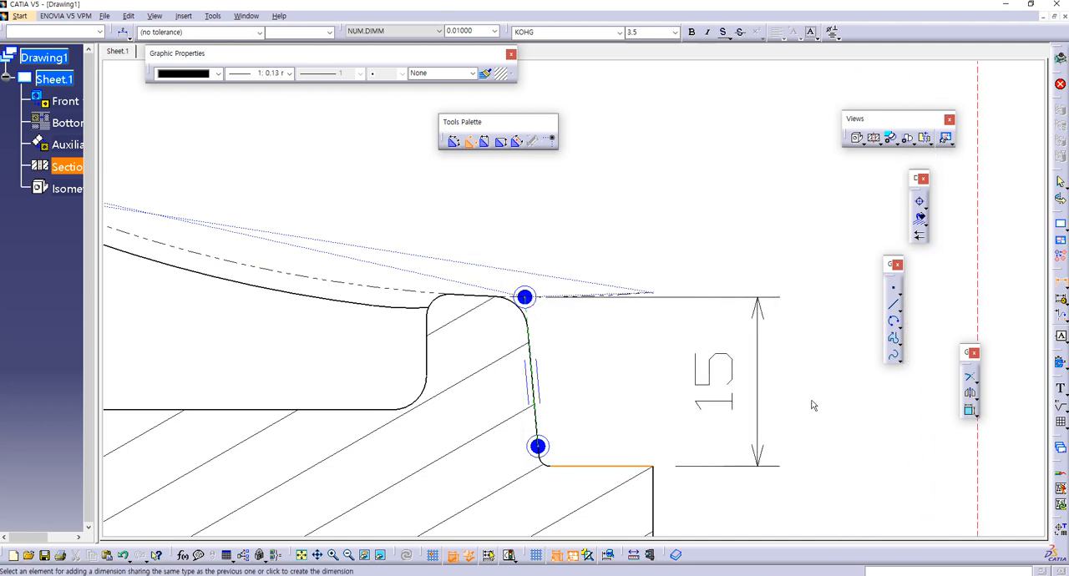
left_click(859, 406)
mouse_move(635, 344)
middle_mouse_down("ctrl")
mouse_move(633, 493)
mouse_move(529, 388)
mouse_move(554, 389)
mouse_move(544, 389)
mouse_move(563, 377)
middle_mouse_up("ctrl")
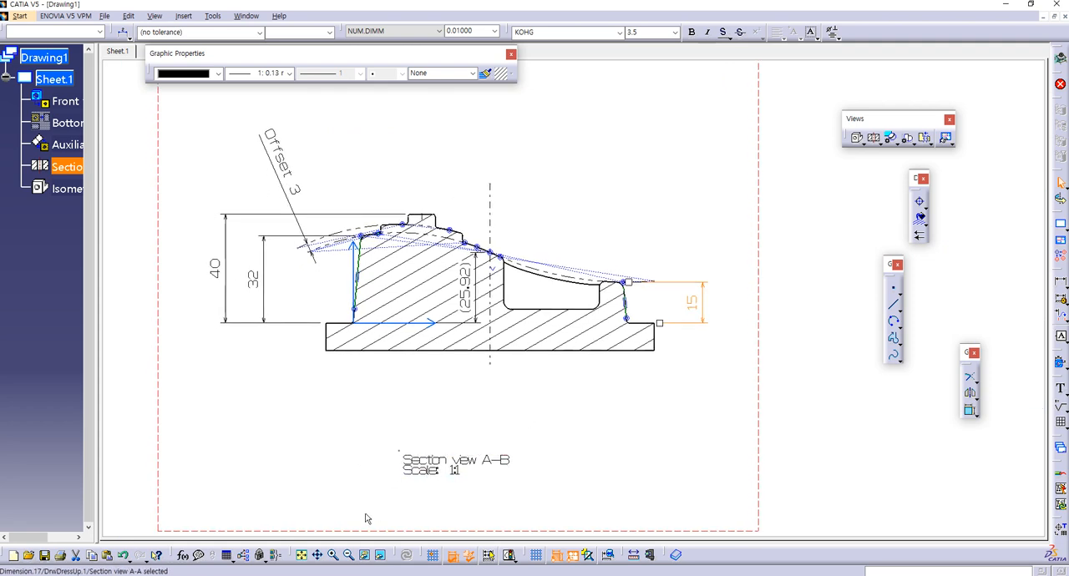
Step: Check the side view on the reference sheet and activate Auxiliary view A in the drawing
left_click(269, 574)
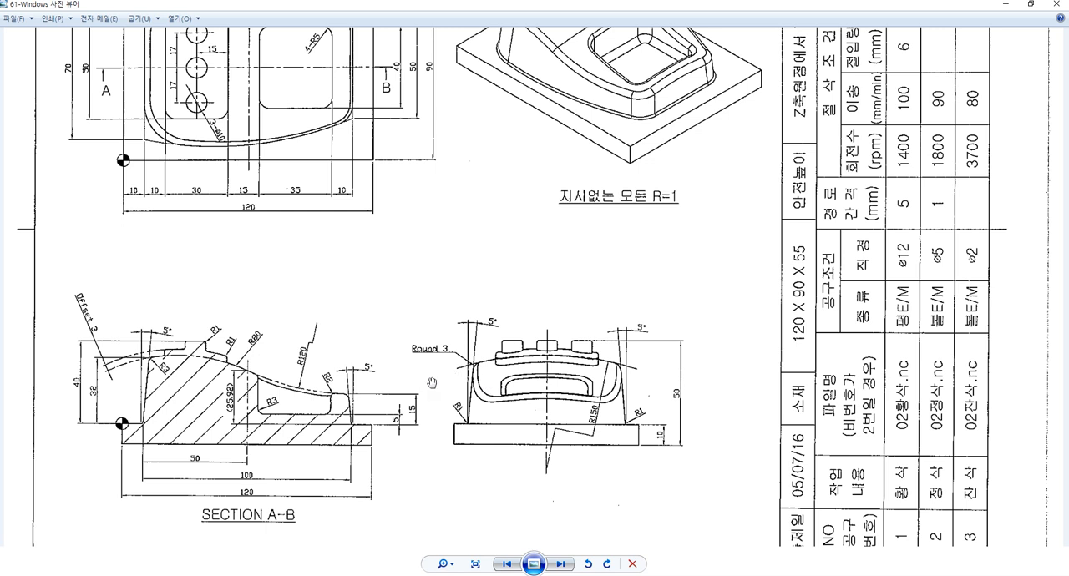
scroll(478, 389, "up", 2)
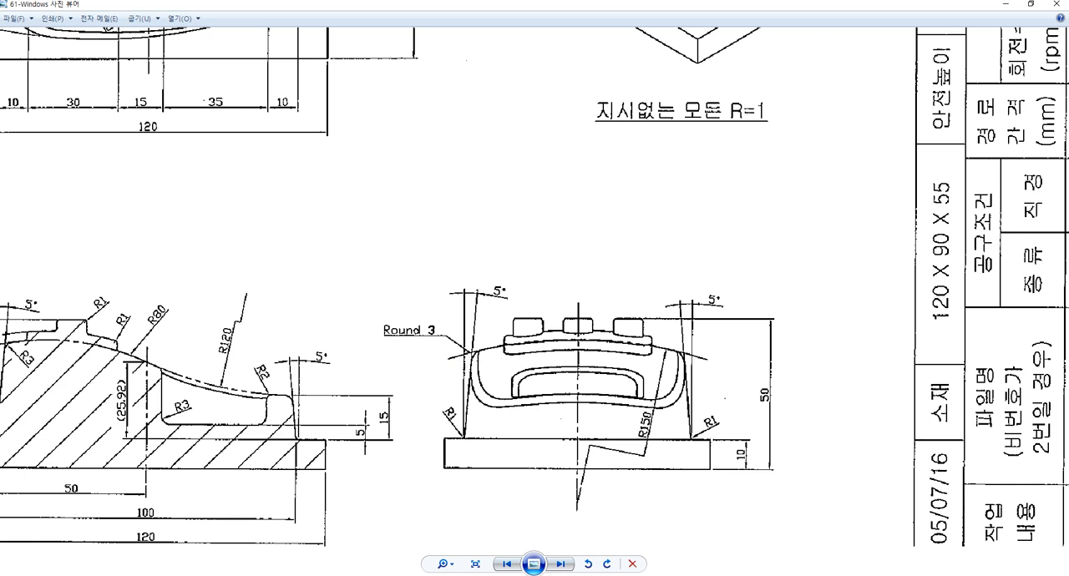
key("alt+Tab")
middle_click_drag(731, 422, 356, 429)
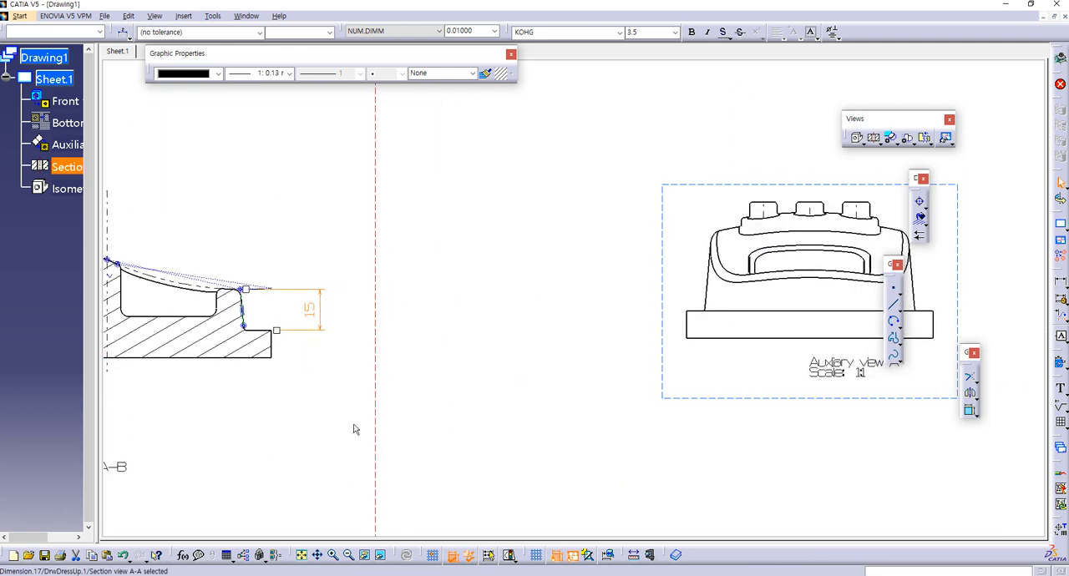
middle_click_drag(632, 410, 436, 422)
double_click(519, 409)
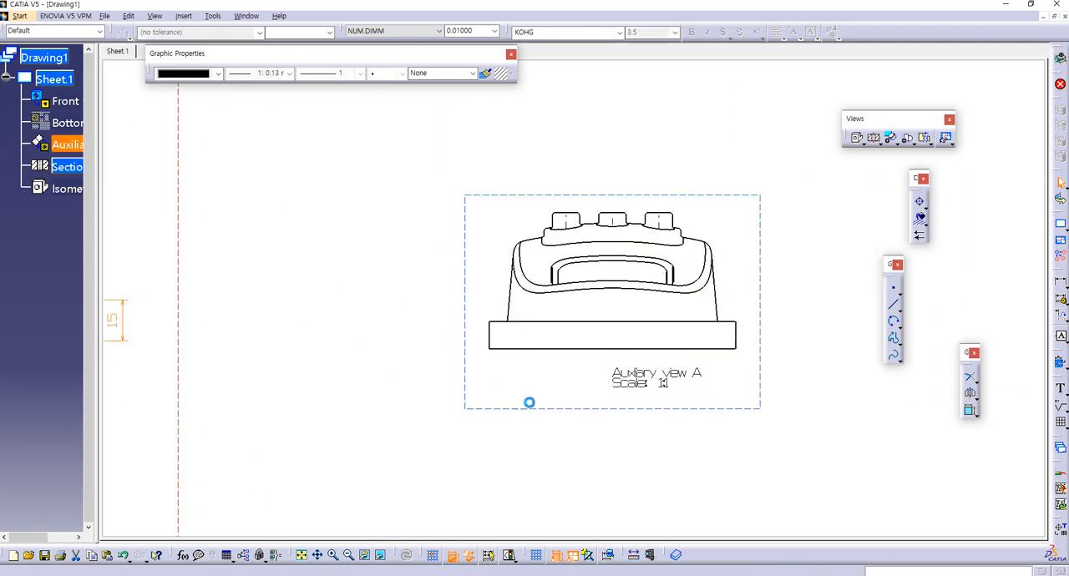
middle_click_drag(541, 370, 543, 337)
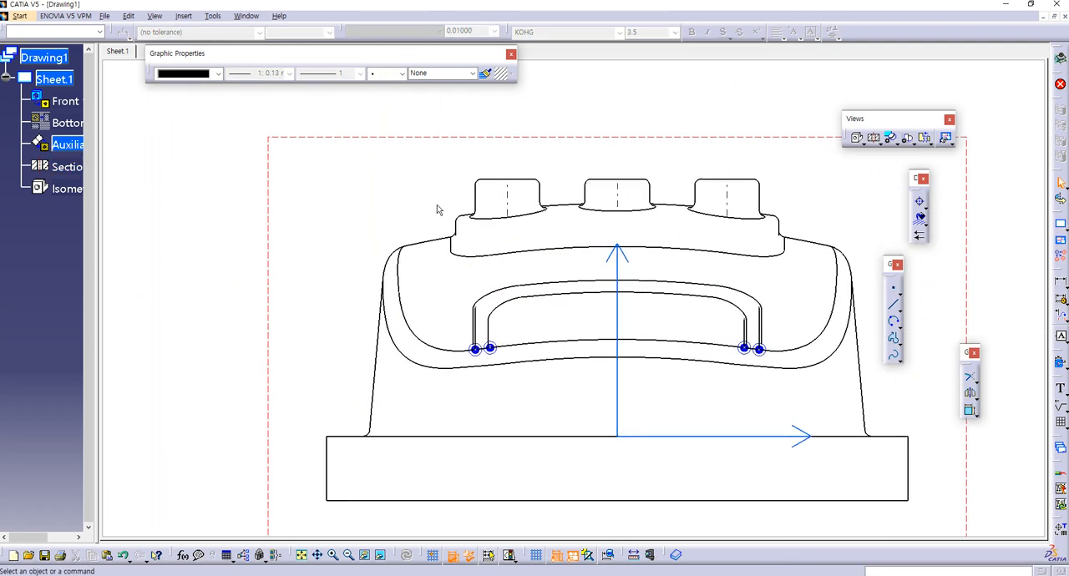
Step: Try a three-point arc of about 150 mm radius from the left upper slope edge to the right one, and delete it
left_click(428, 243)
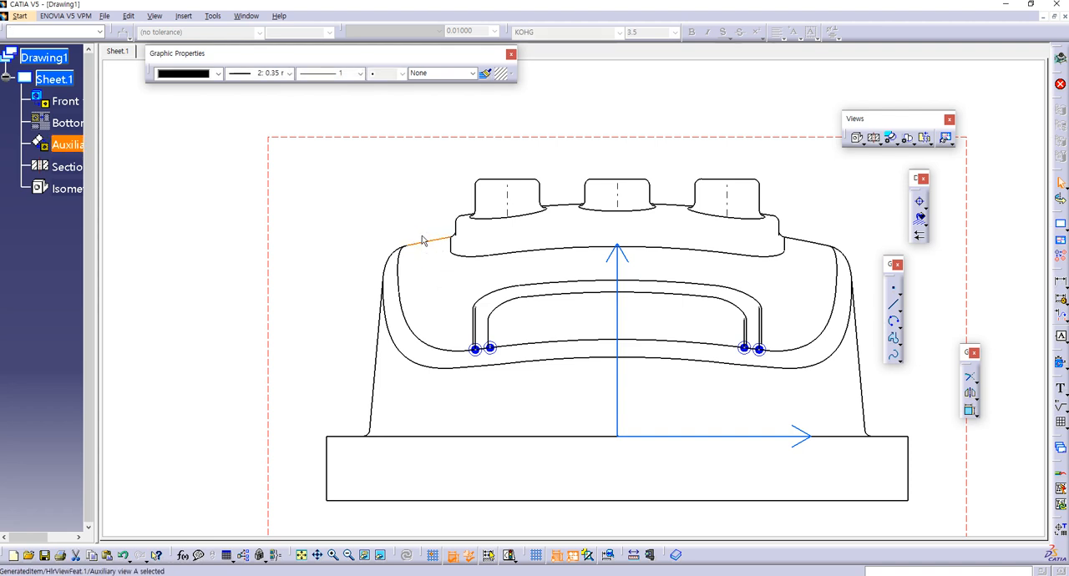
left_click(894, 304)
left_click(891, 319)
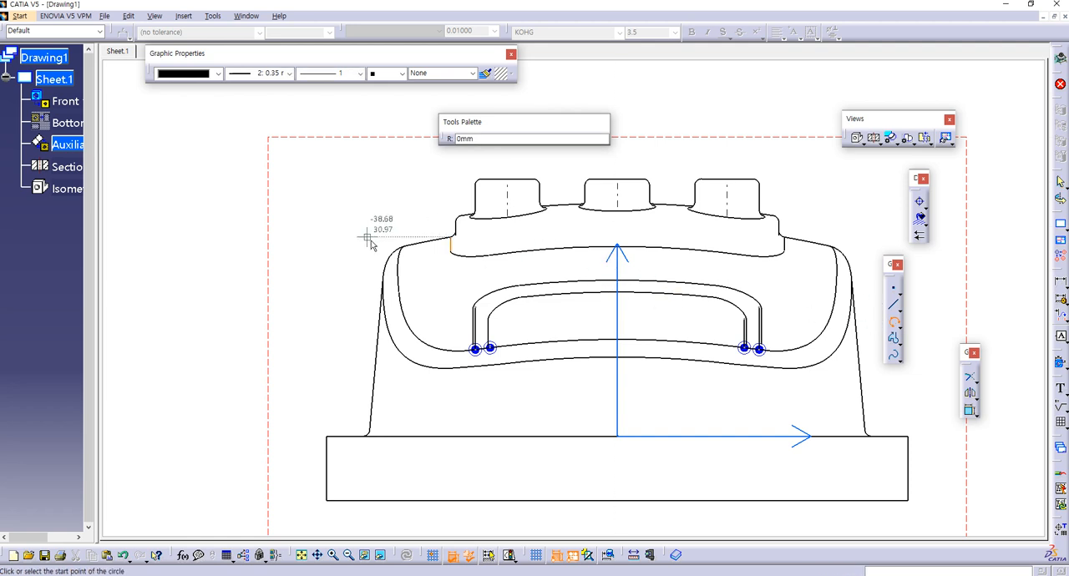
left_click(409, 243)
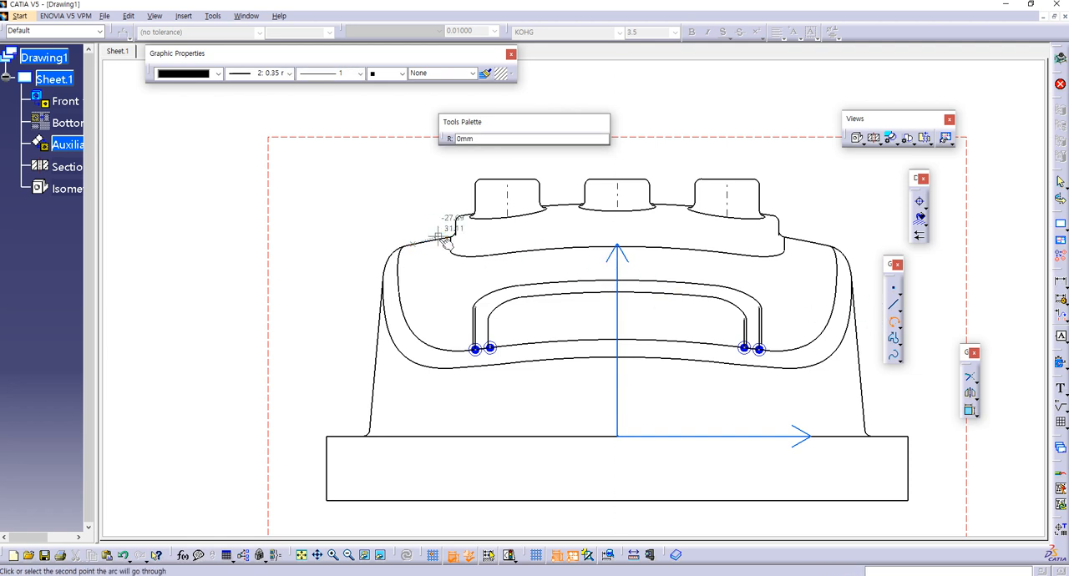
left_click(447, 242)
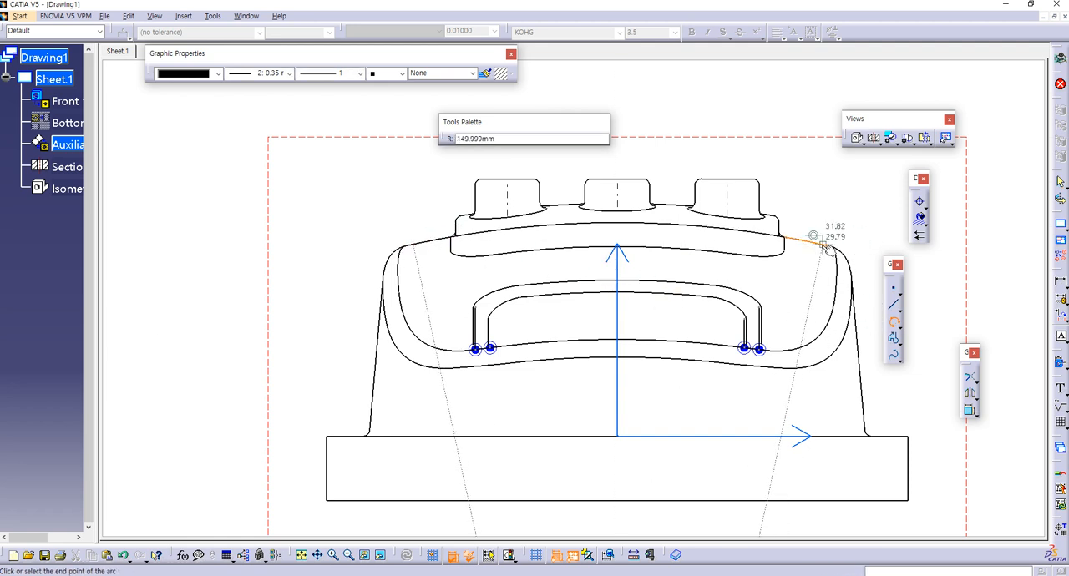
left_click(825, 248)
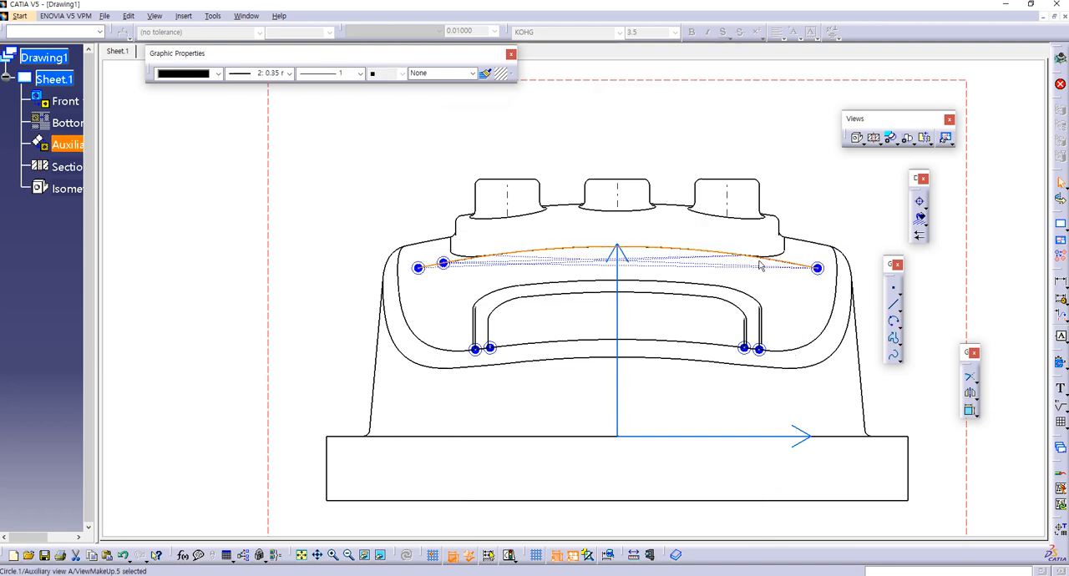
key("Delete")
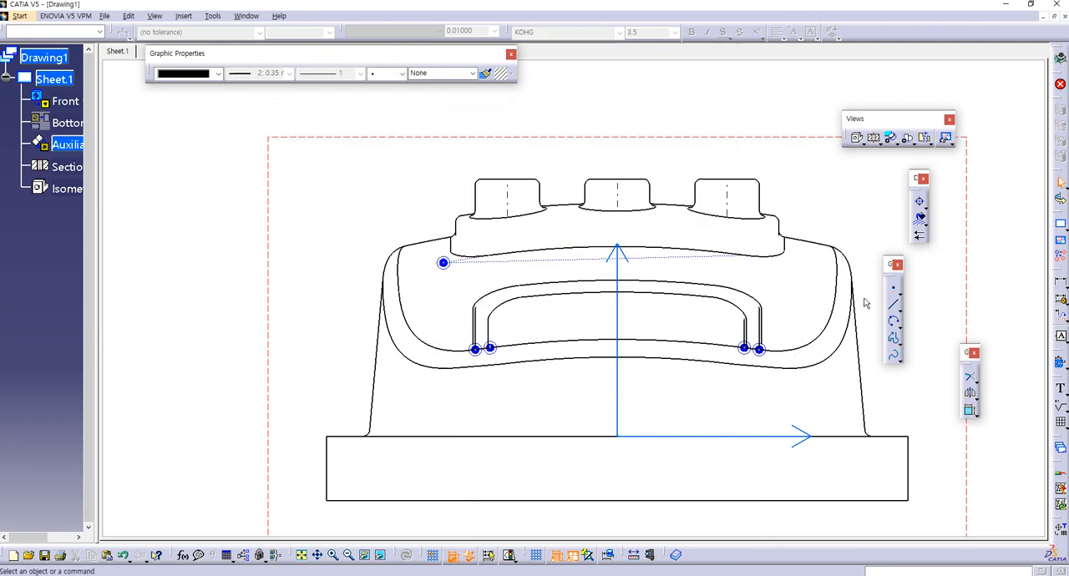
Step: Try the roughly 150 mm radius three-point arc in the opposite direction, starting on the right upper slope edge
left_click(894, 322)
left_click(825, 245)
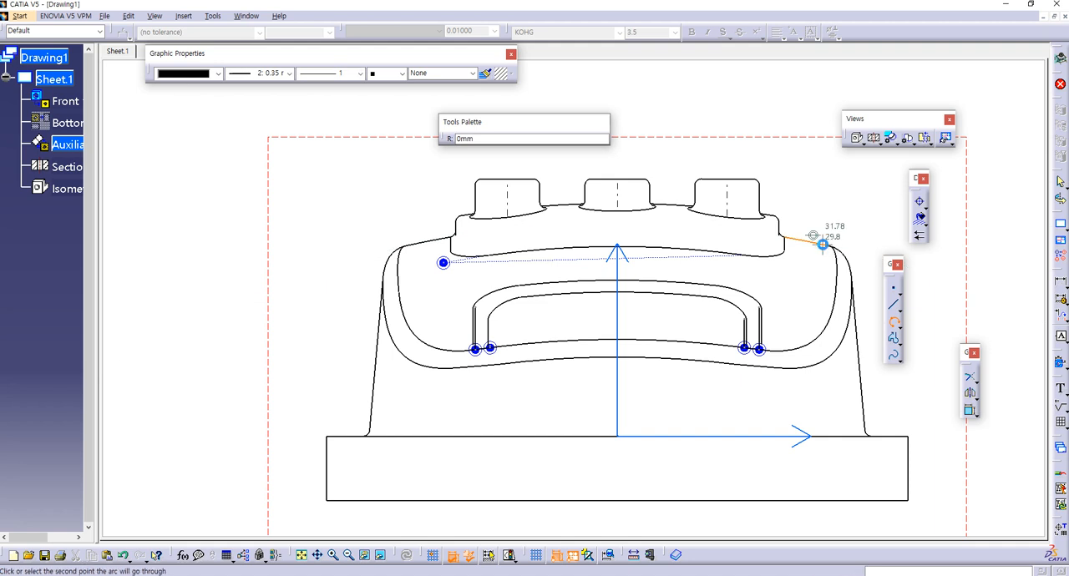
left_click(804, 241)
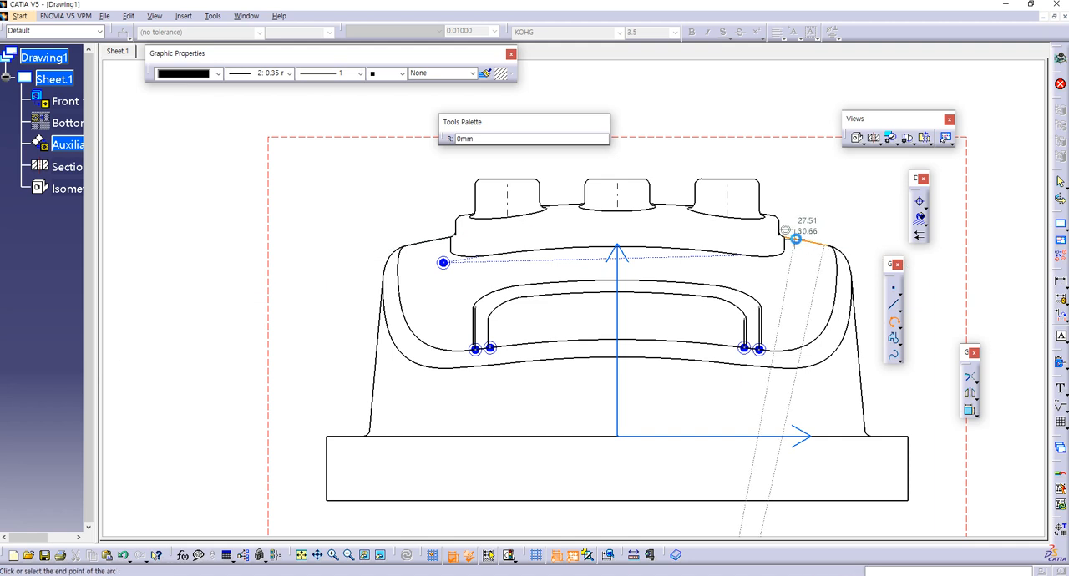
left_click(416, 245)
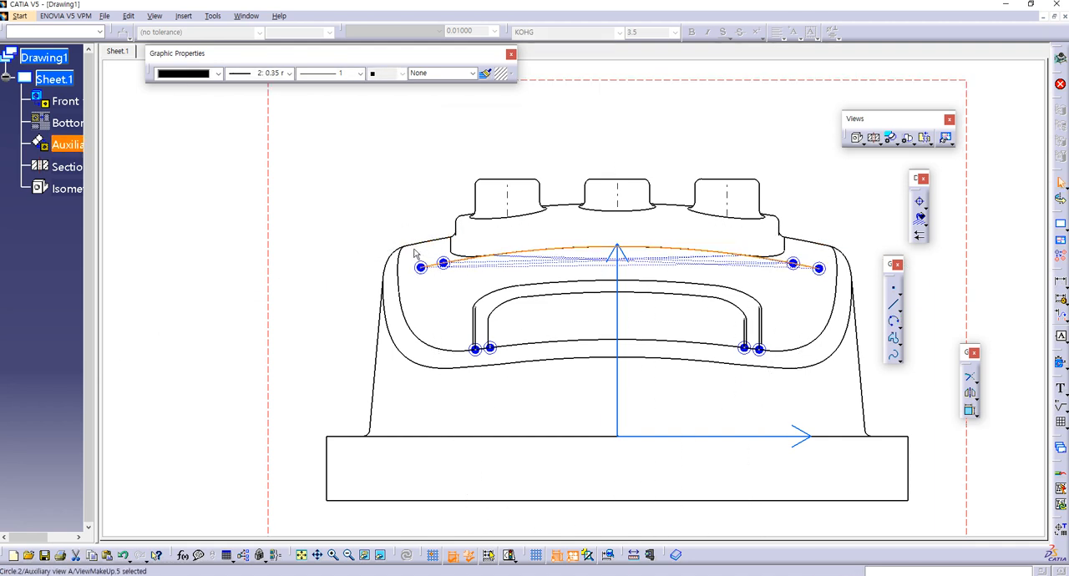
Step: Try another three-point arc through the left upper slope edge to the right upper slope edge, and delete it
left_click(894, 322)
left_click(417, 244)
left_click(443, 239)
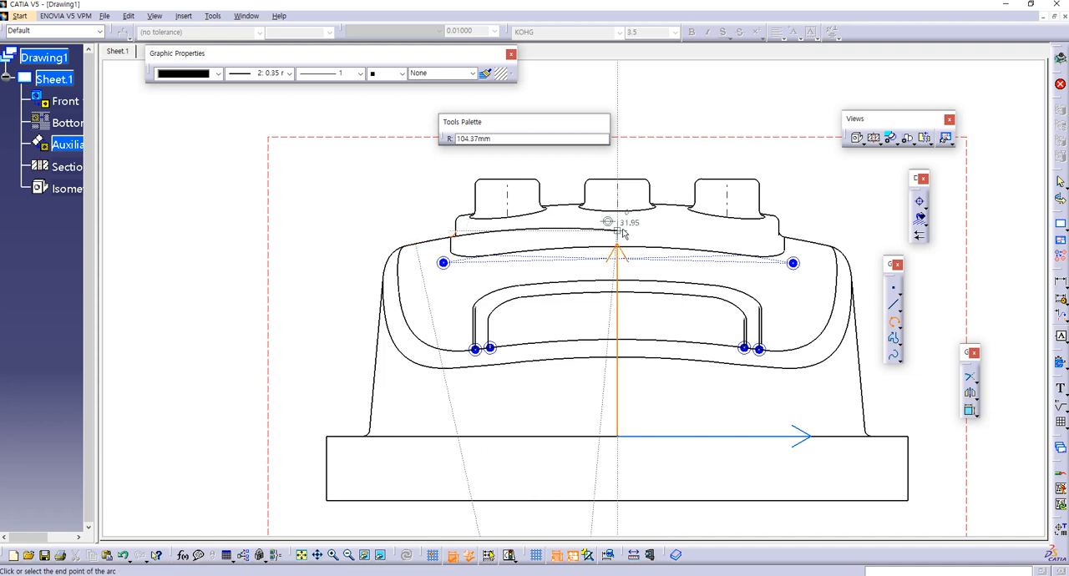
left_click(821, 245)
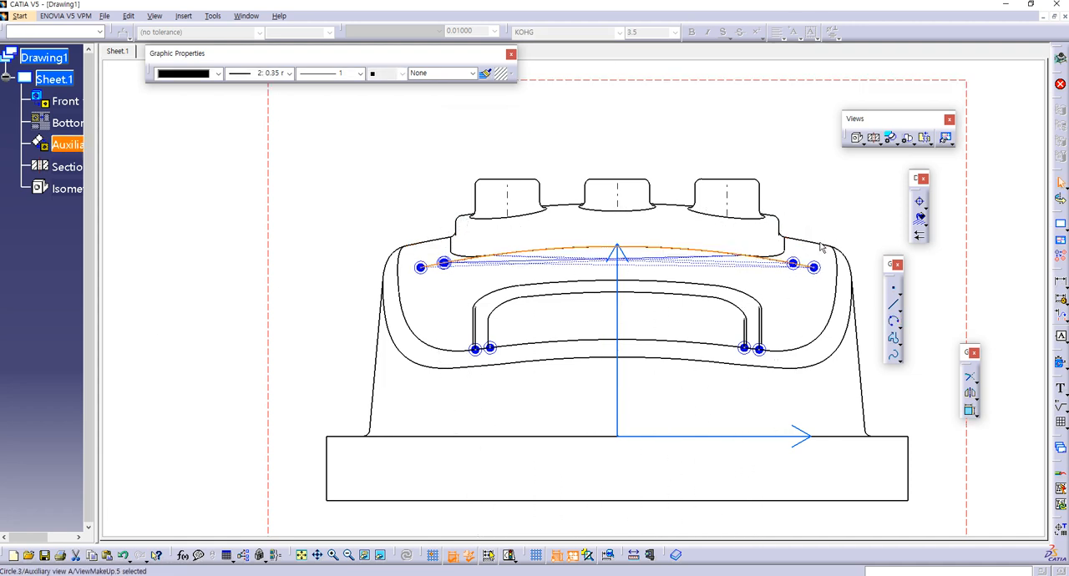
key("Delete")
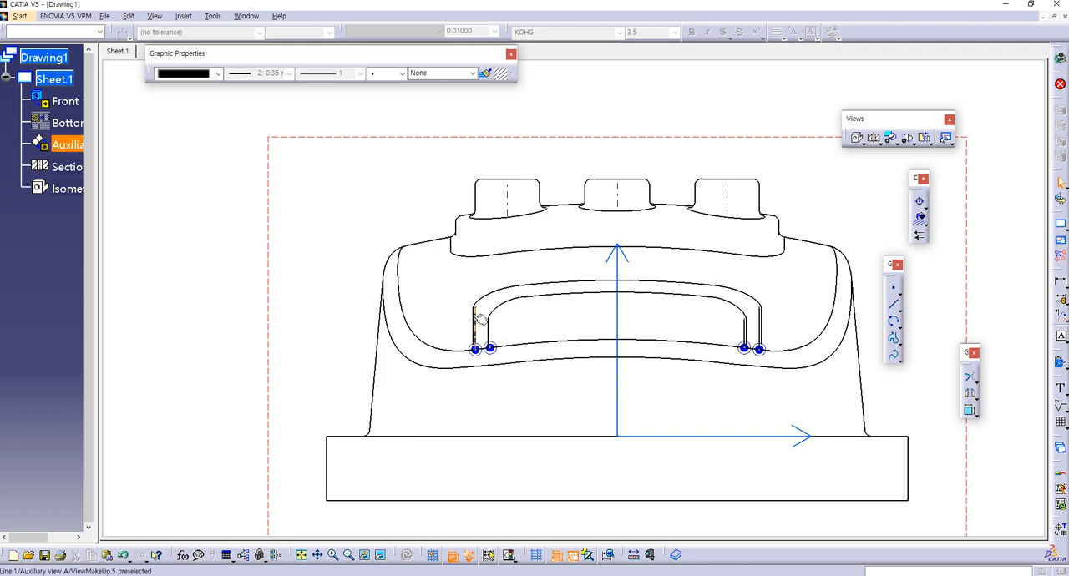
Step: Delete the stray points and short line pieces at the lower ends of the slot outline in Auxiliary view A
left_click(759, 349)
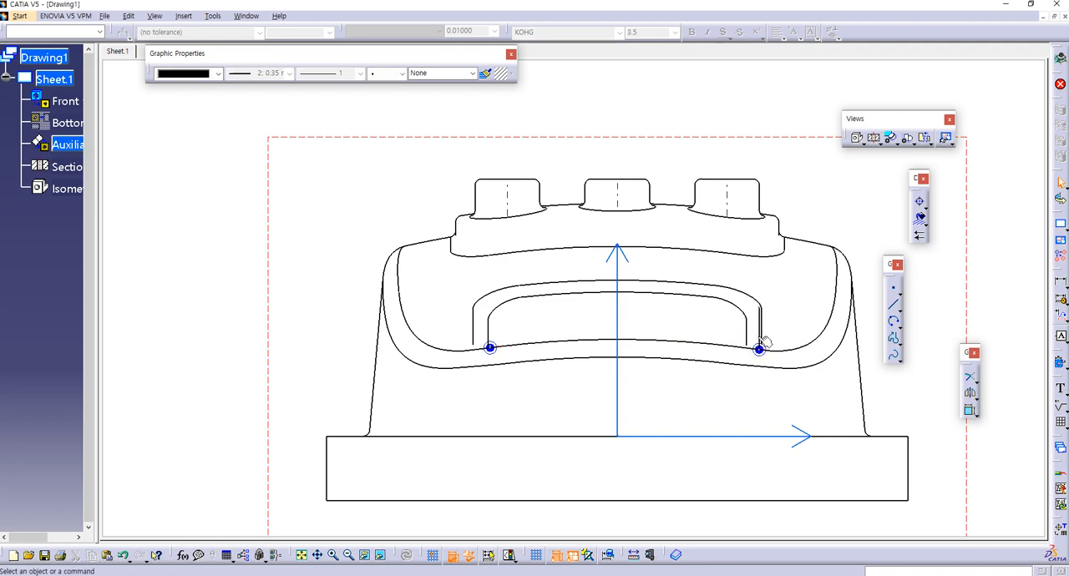
left_click(761, 333)
key("Delete")
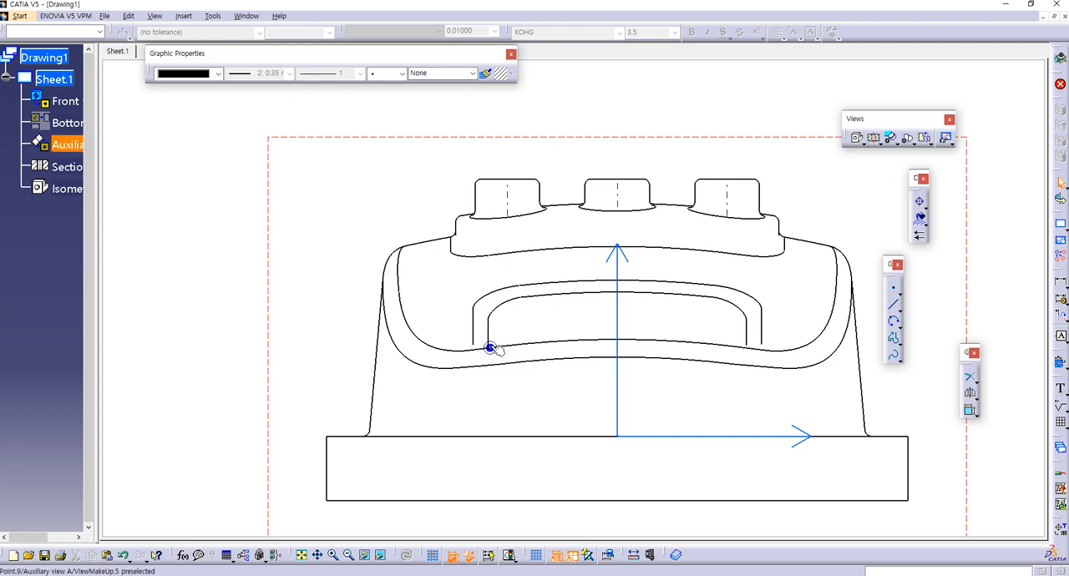
left_click(490, 349)
key("Delete")
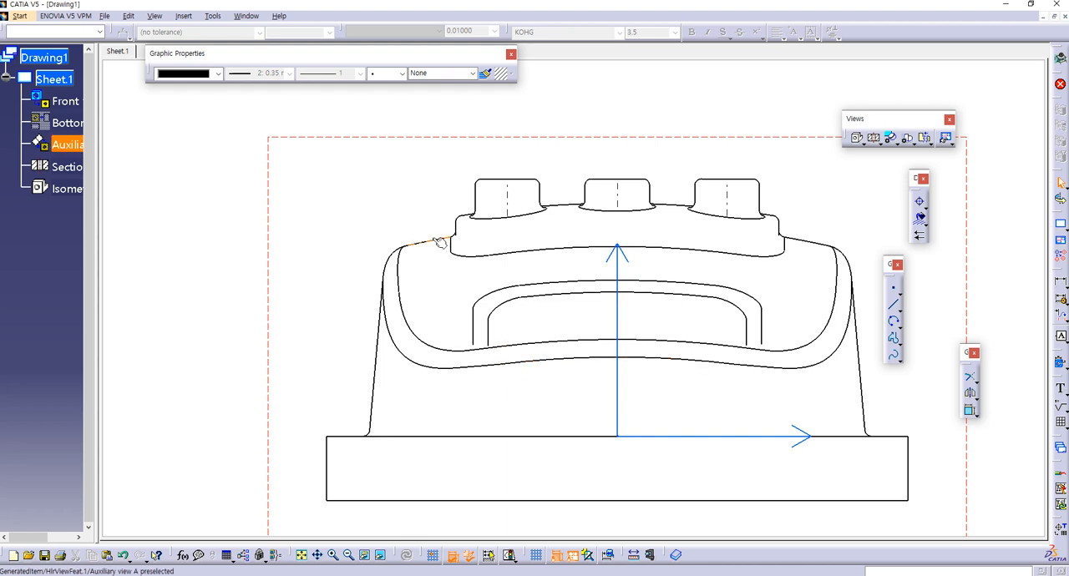
Step: Try the three-point arc again across the two upper slope edges, and delete it together with its leftover centre point
left_click(895, 323)
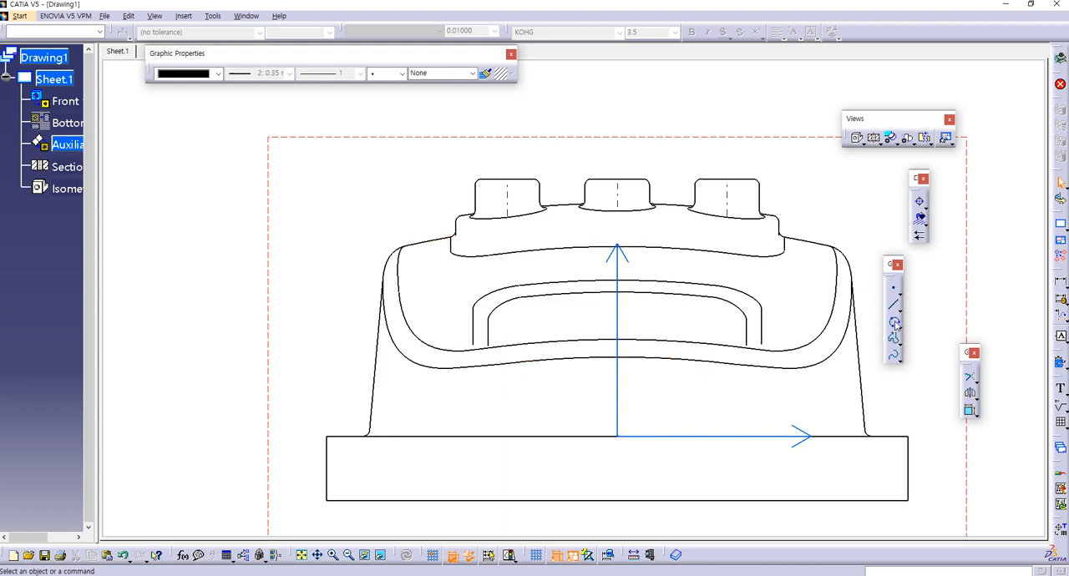
left_click(418, 238)
left_click(443, 233)
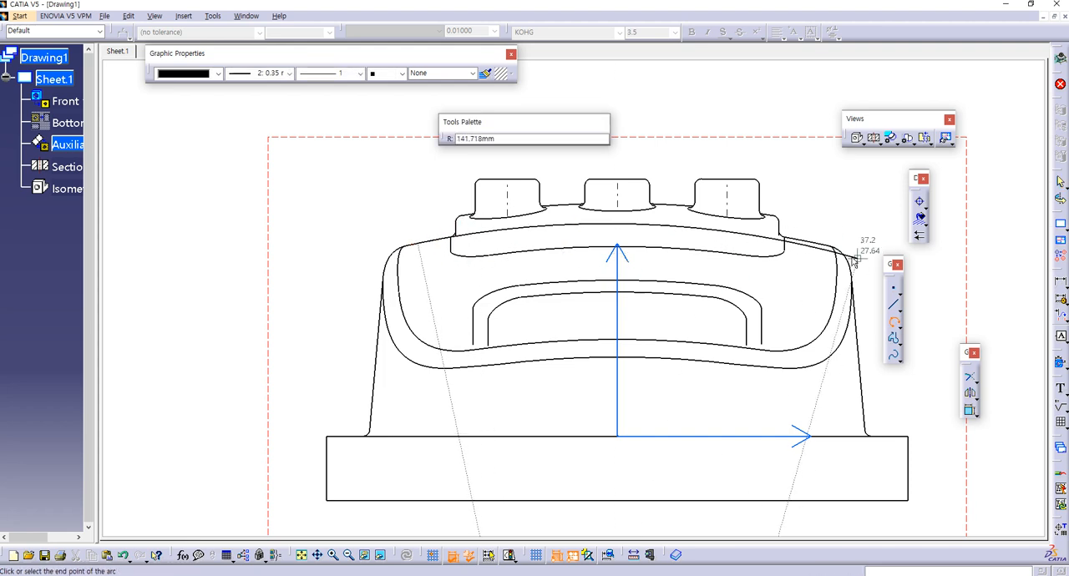
left_click(826, 249)
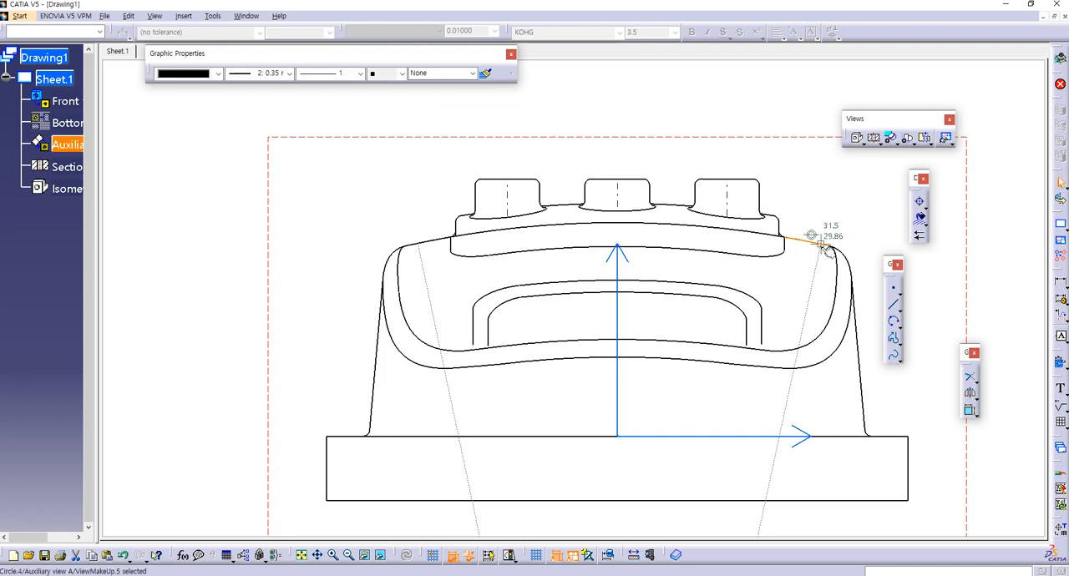
key("Delete")
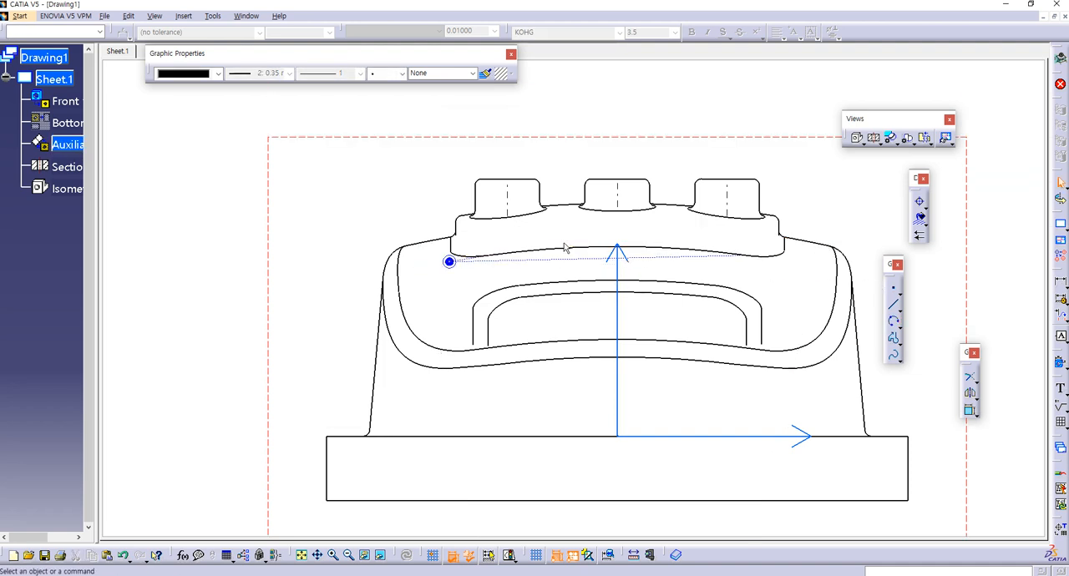
left_click(449, 261)
key("Delete")
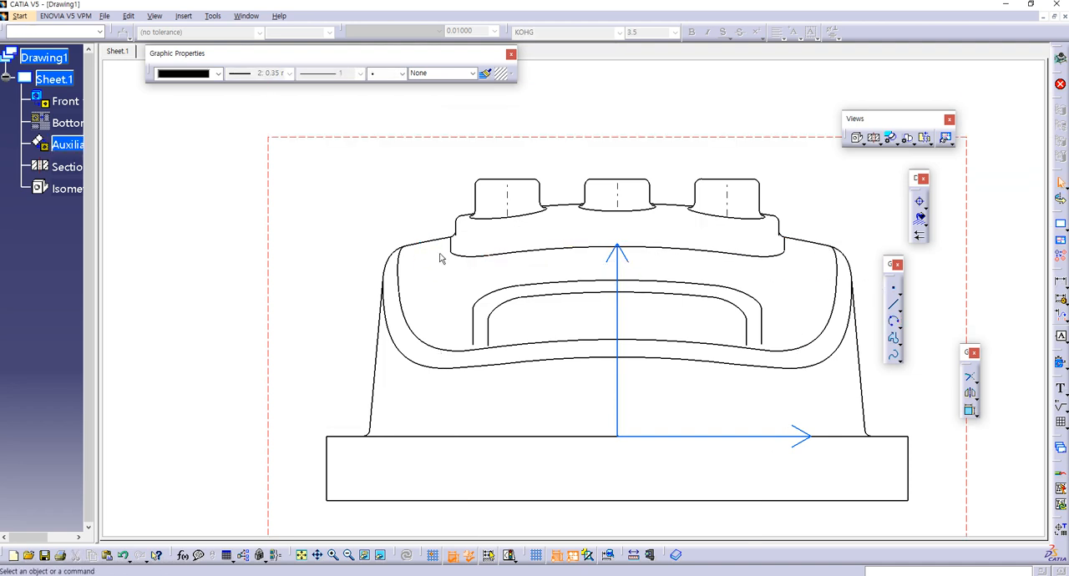
Step: Duplicate the left upper slope edge as geometry and extend the arc with Trim across the body, beyond its right side
right_click(427, 243)
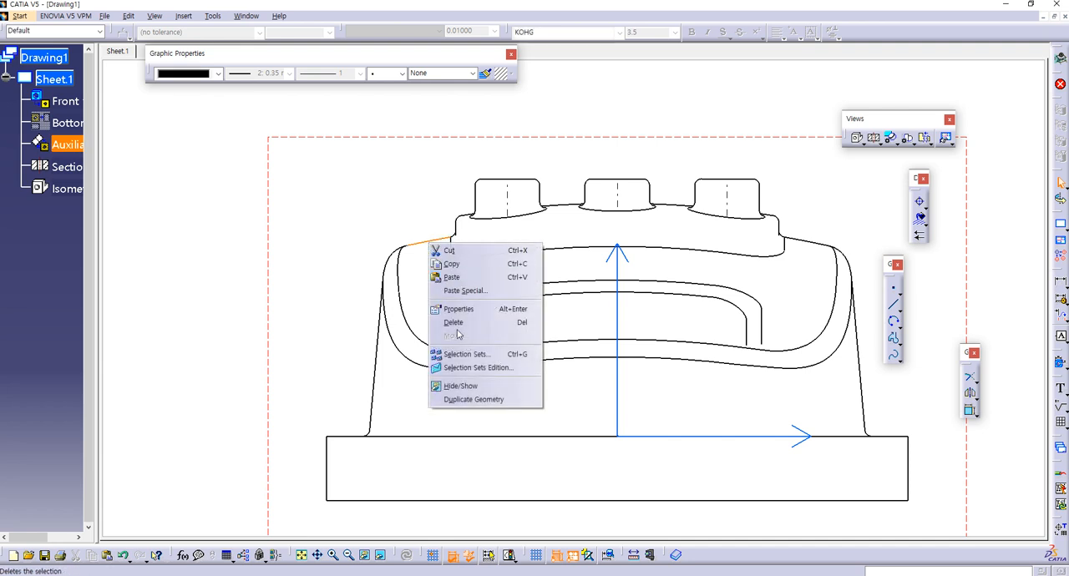
left_click(461, 401)
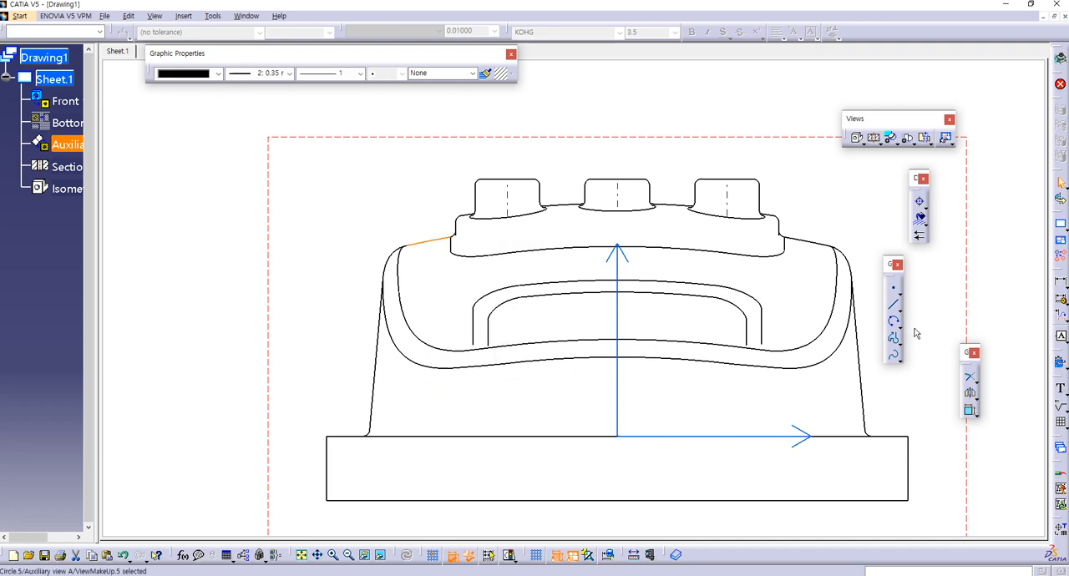
left_click(970, 377)
left_click(672, 284)
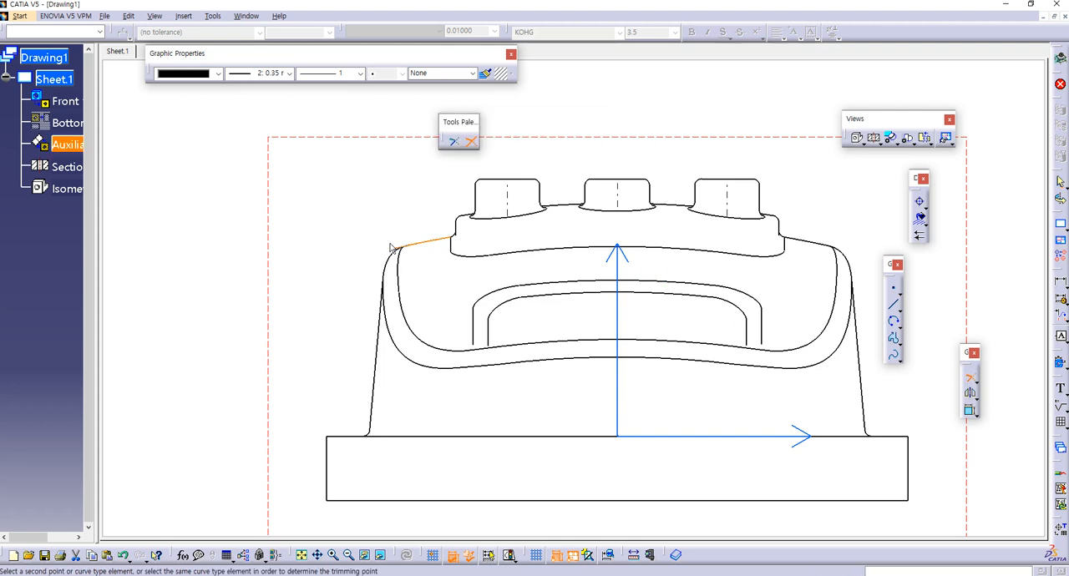
middle_click_drag(852, 272, 615, 234)
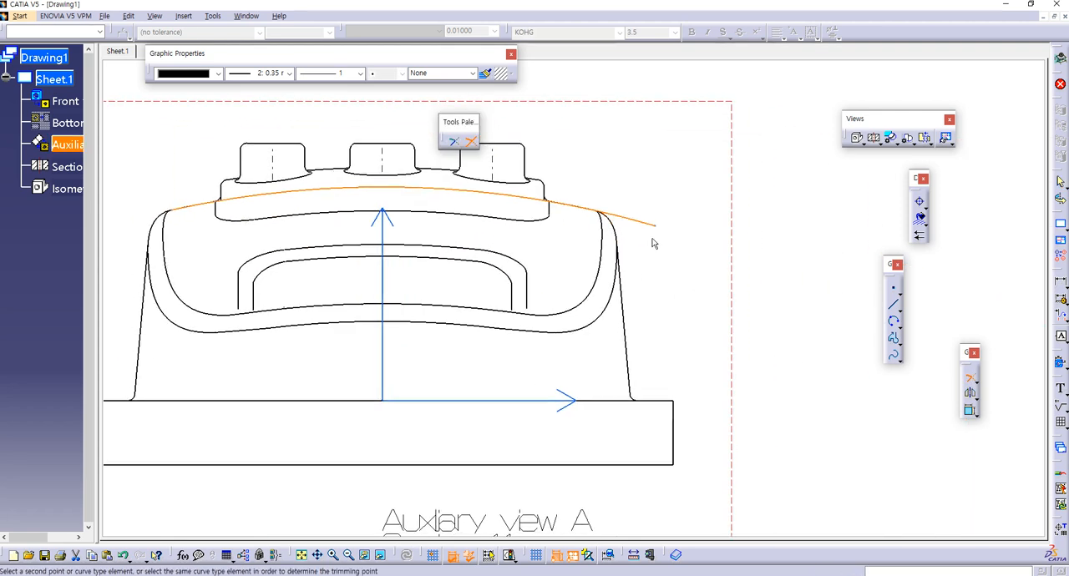
left_click(698, 239)
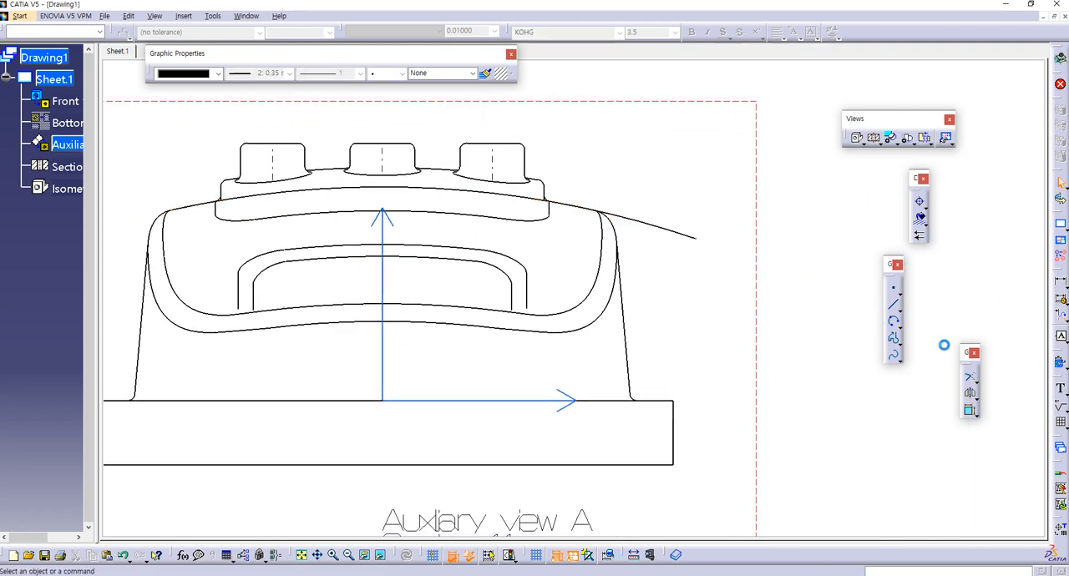
Step: Extend the arc's left end with Trim to a point beyond the body's left side
left_click(976, 381)
left_click(970, 375)
left_click(970, 376)
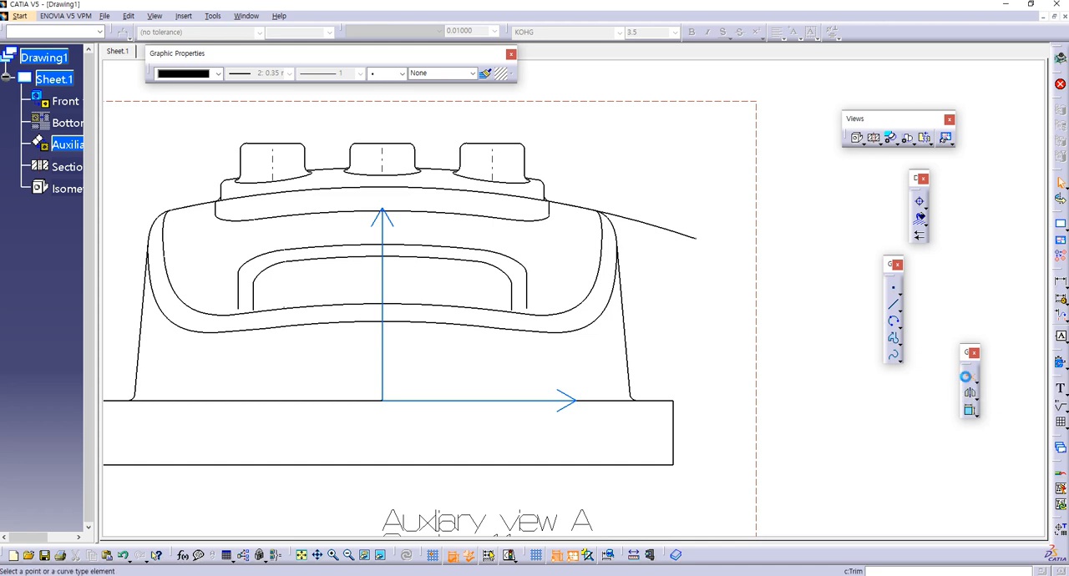
left_click(617, 218)
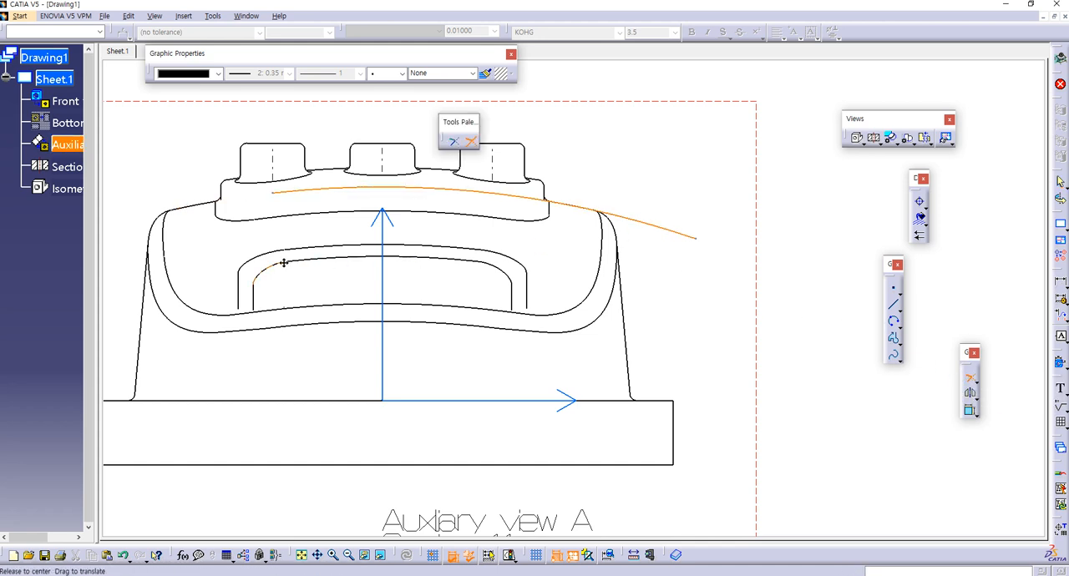
middle_click_drag(284, 262, 597, 263)
key("Escape")
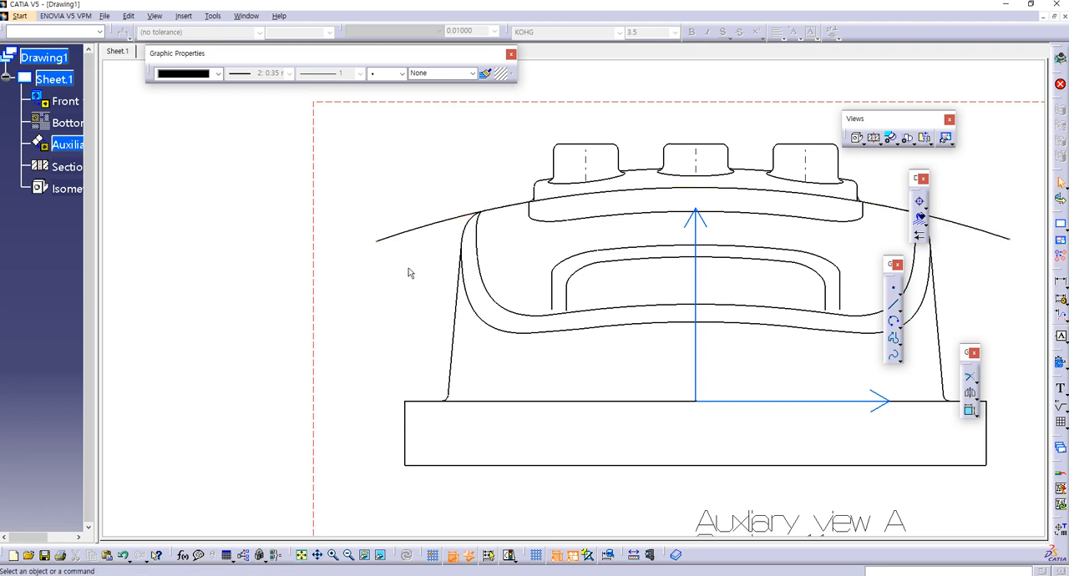
Step: Set the extended arc to linetype 5 with a 0.13 mm line thickness
middle_click_drag(410, 270, 359, 274)
left_click(375, 233)
left_click(360, 74)
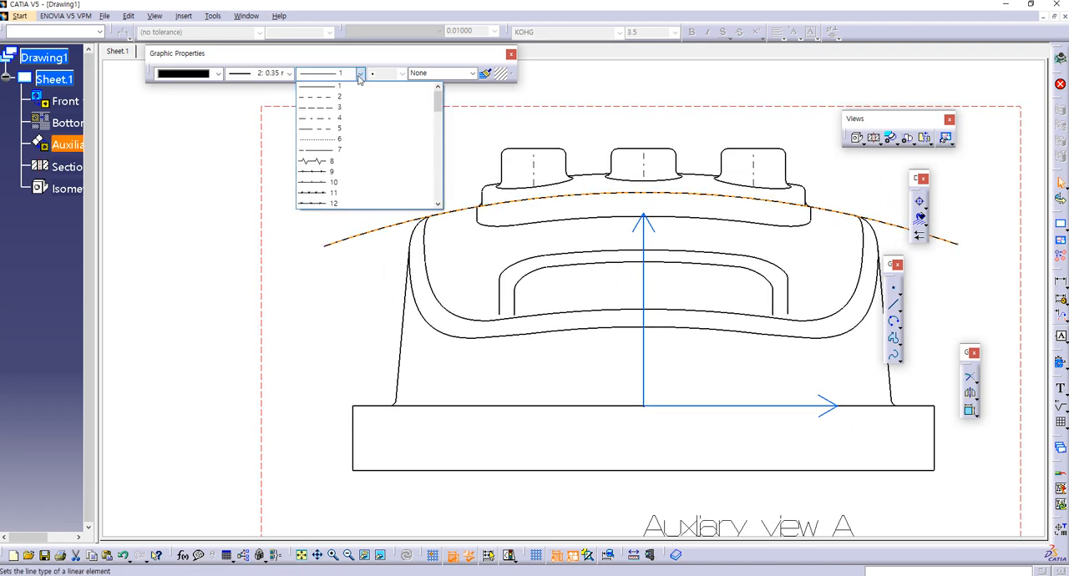
left_click(322, 127)
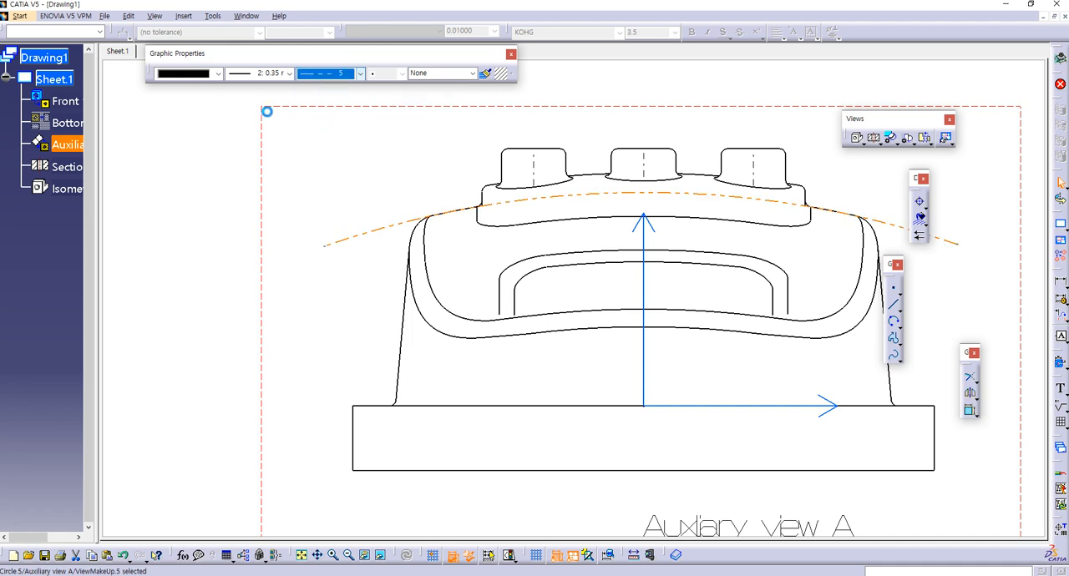
left_click(284, 73)
left_click(272, 86)
left_click(299, 309)
Step: Check the side view on the reference sheet and dimension the chain-line arc's radius with Extend To Center off, placing it over the base
mouse_move(651, 336)
middle_mouse_down()
mouse_move(537, 303)
mouse_move(540, 365)
middle_mouse_up()
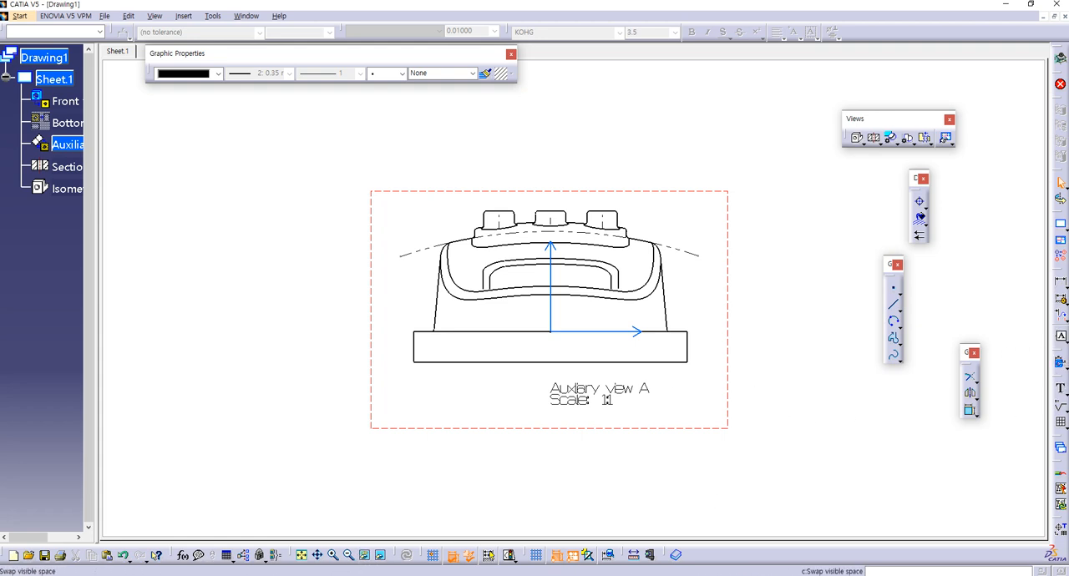
key("alt+Tab")
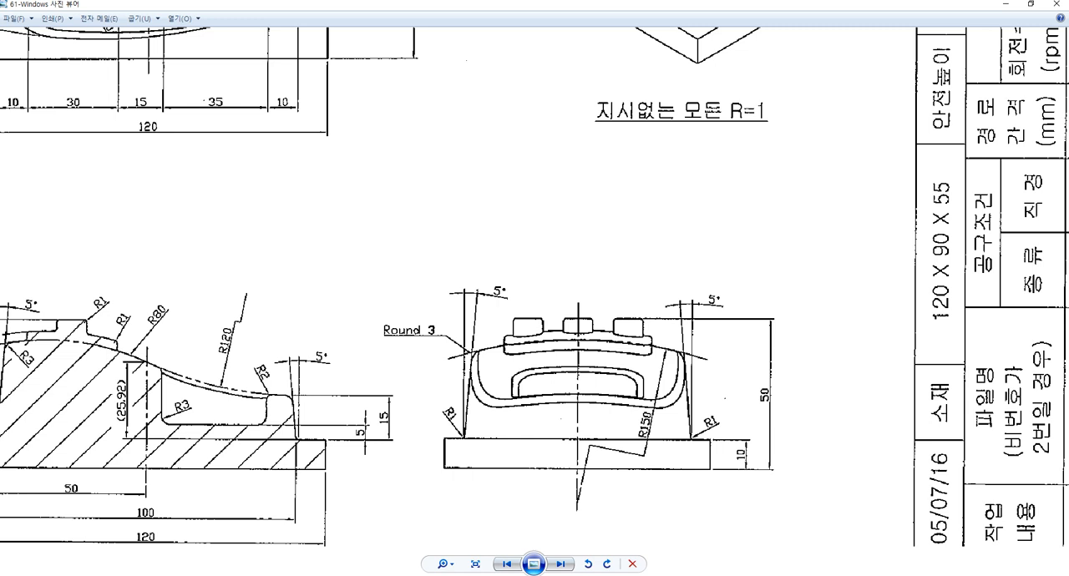
key("alt+Tab")
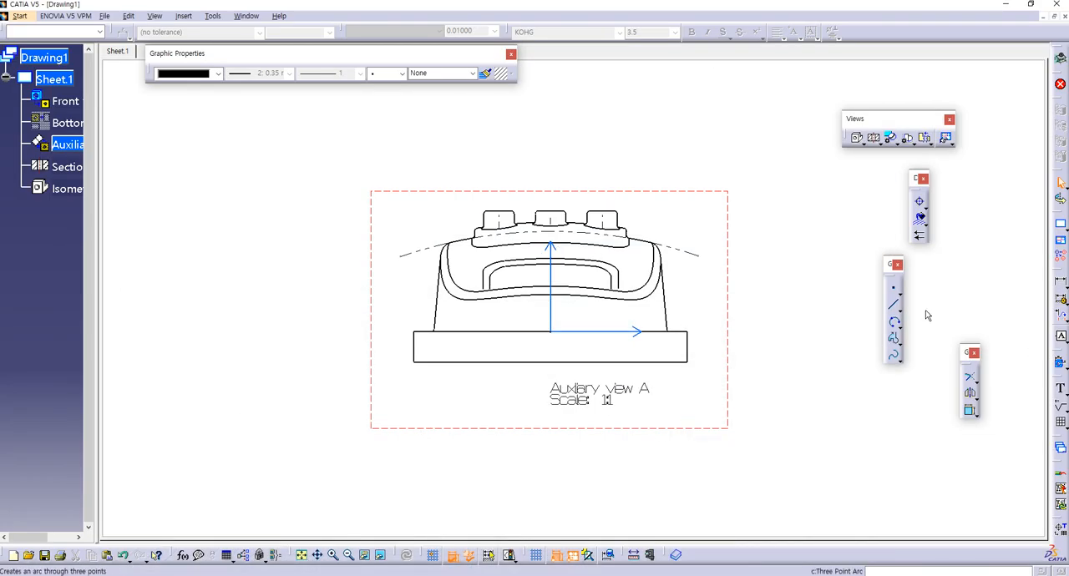
left_click(1064, 287)
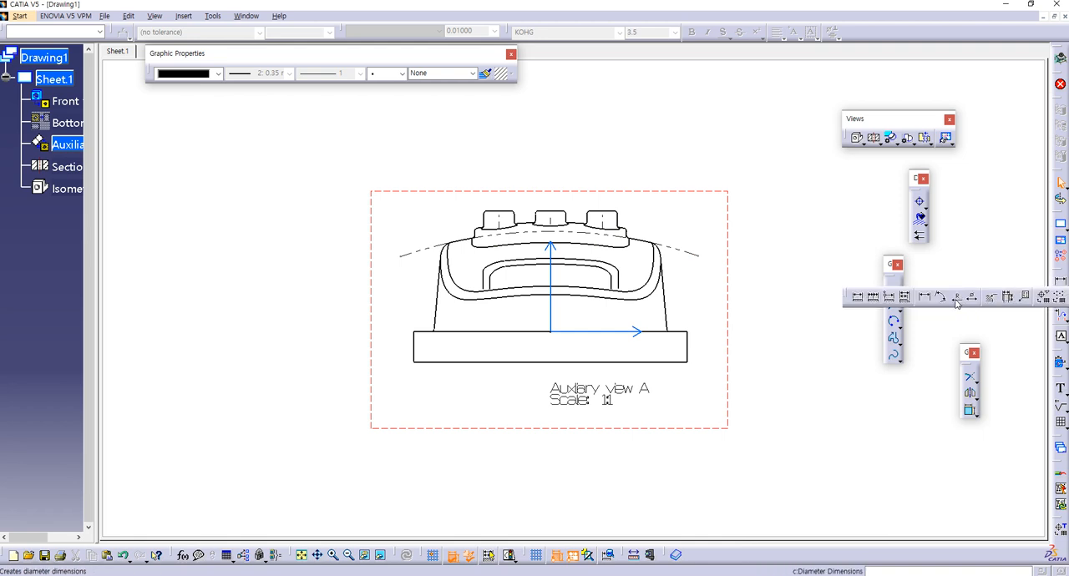
left_click(887, 298)
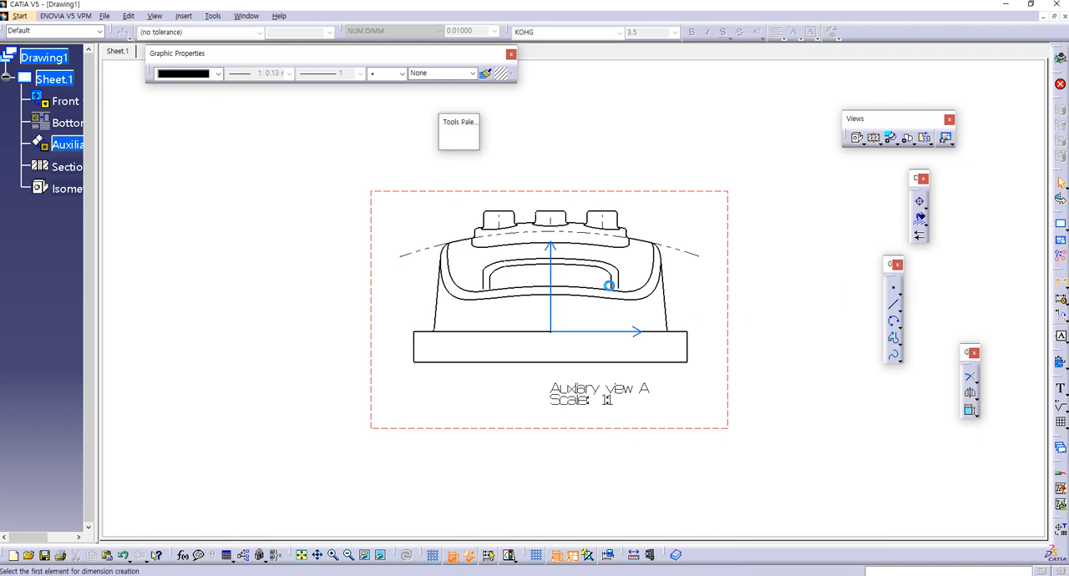
left_click(613, 244)
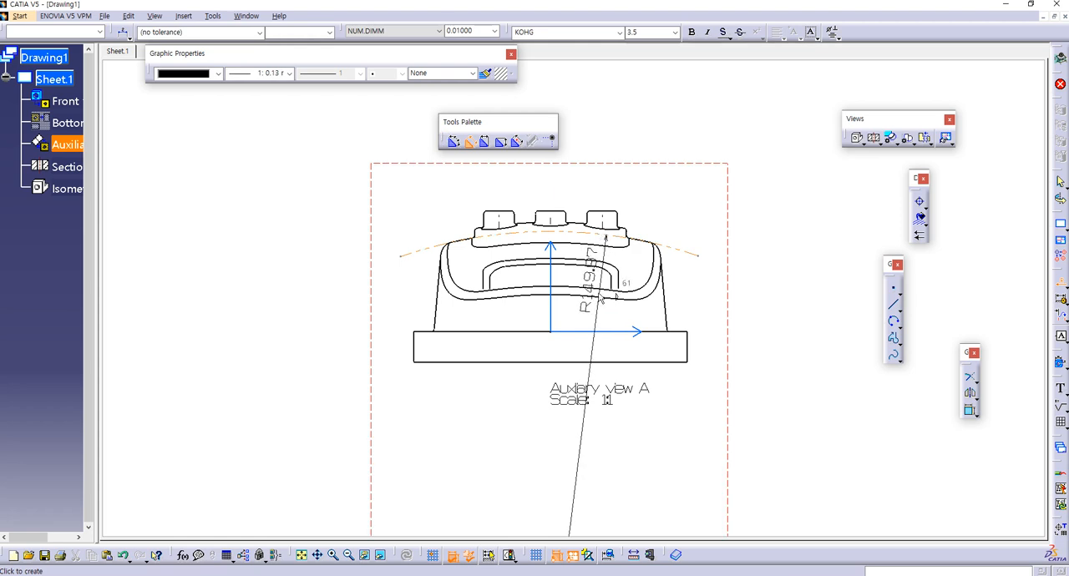
right_click(606, 443)
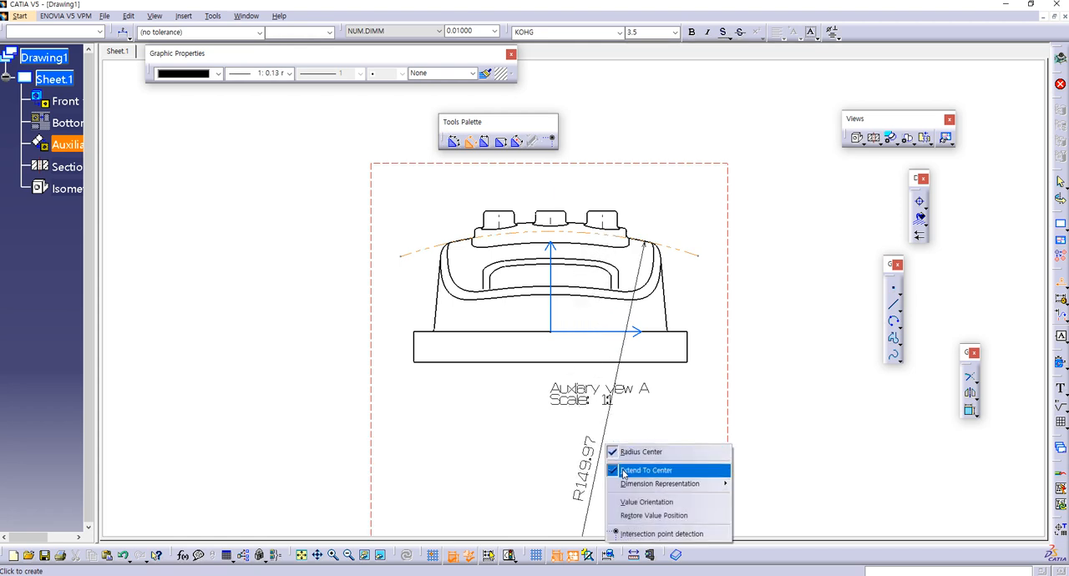
left_click(623, 471)
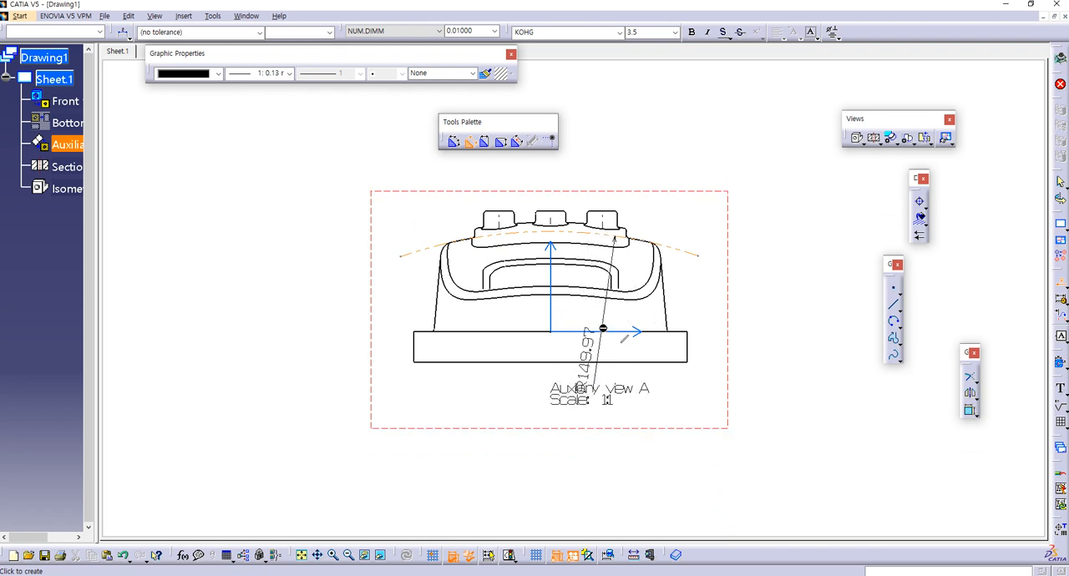
left_click(604, 324)
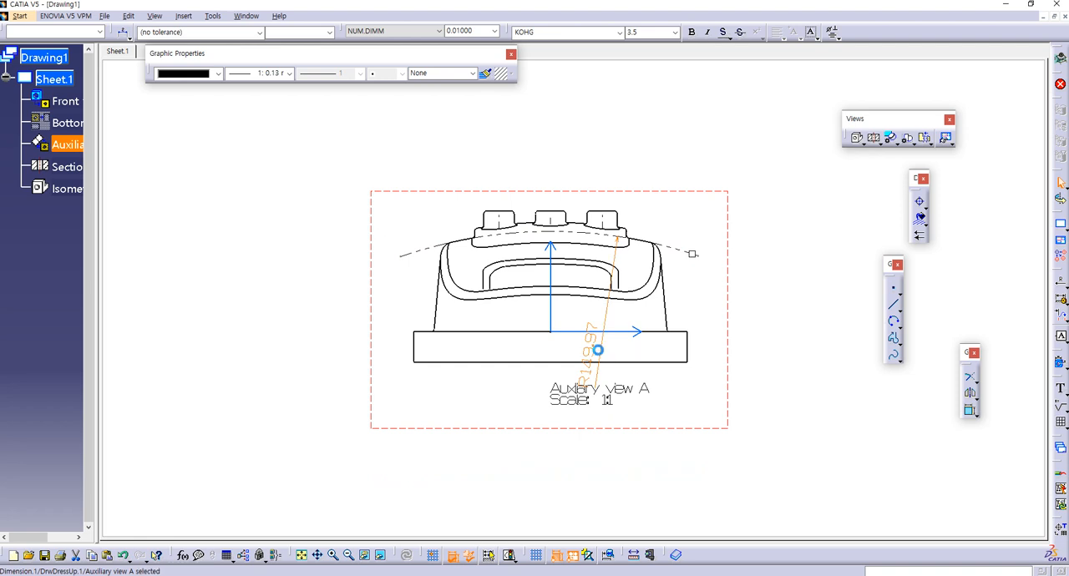
Step: Open the arc radius dimension's properties and examine its graphic, value, tolerance, dimension line, extension line and text settings for foreshortening options
right_click(601, 353)
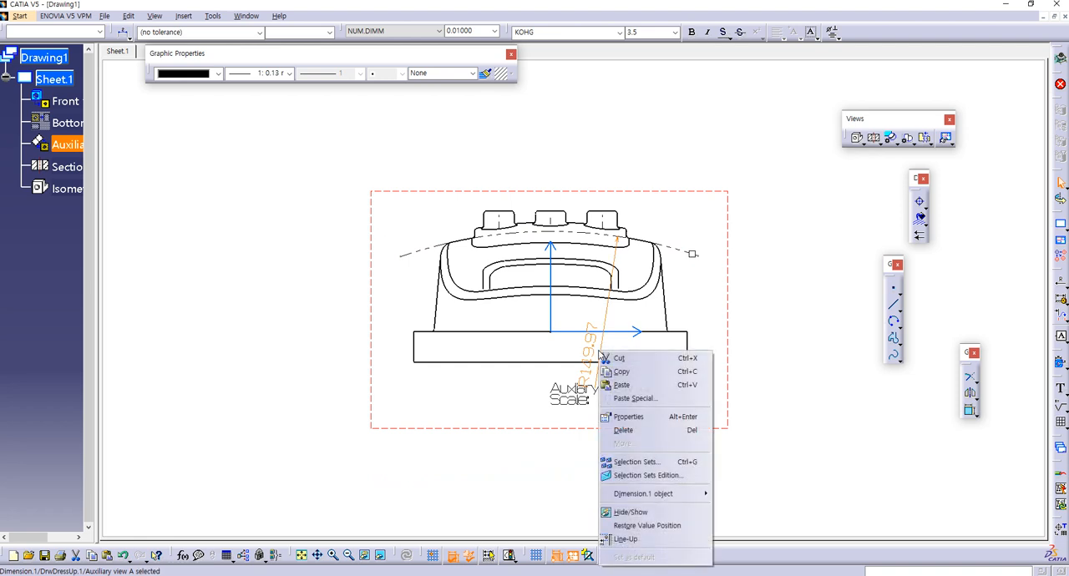
left_click(627, 417)
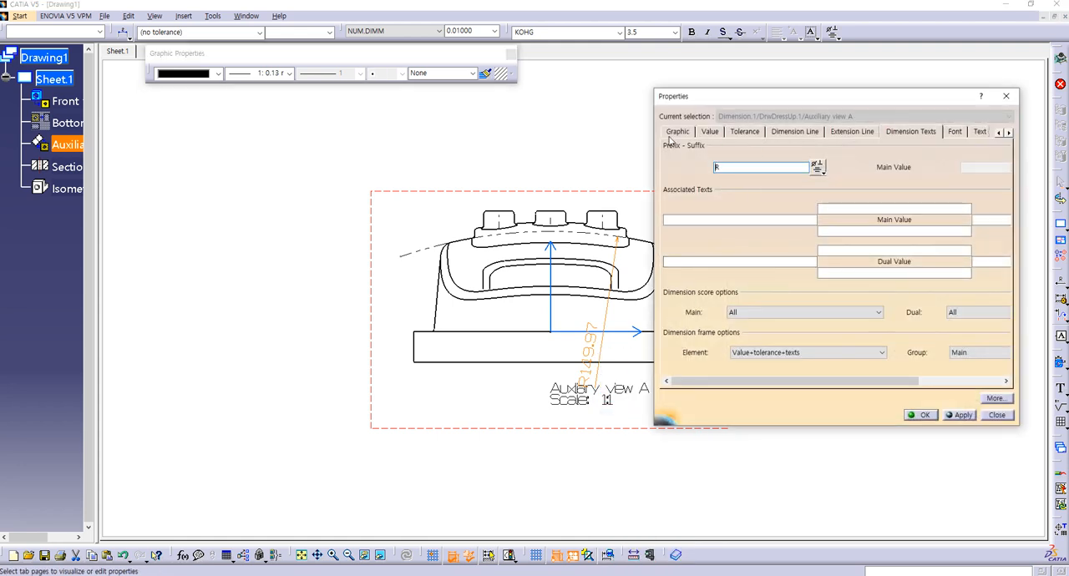
left_click(672, 134)
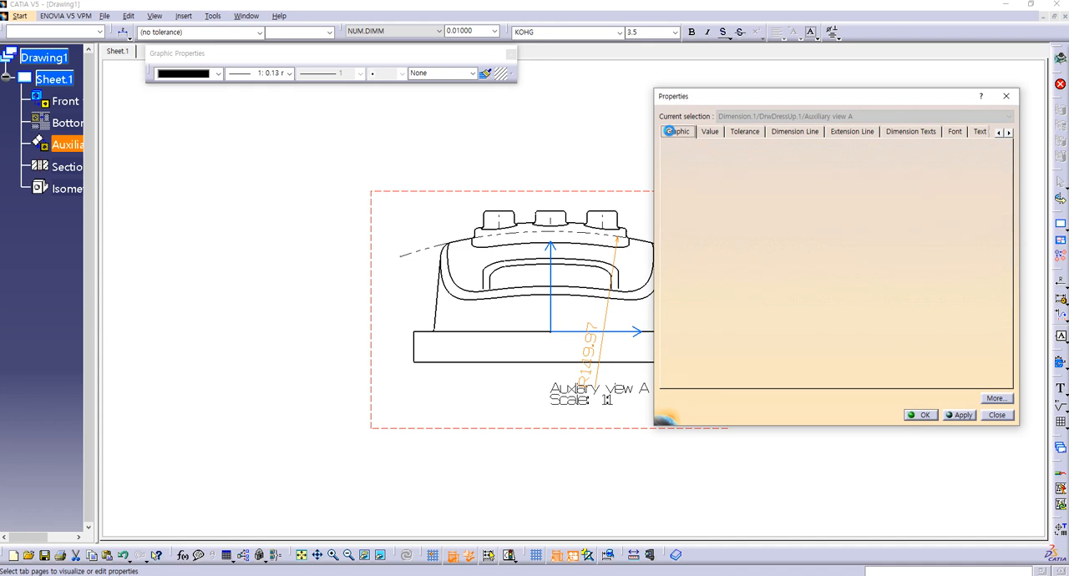
left_click(716, 132)
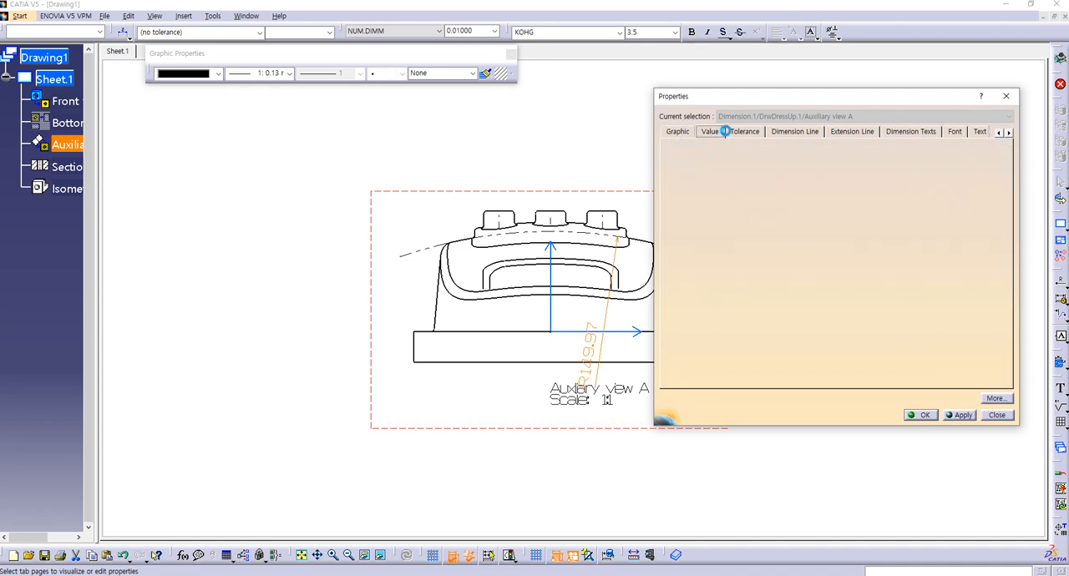
left_click(783, 134)
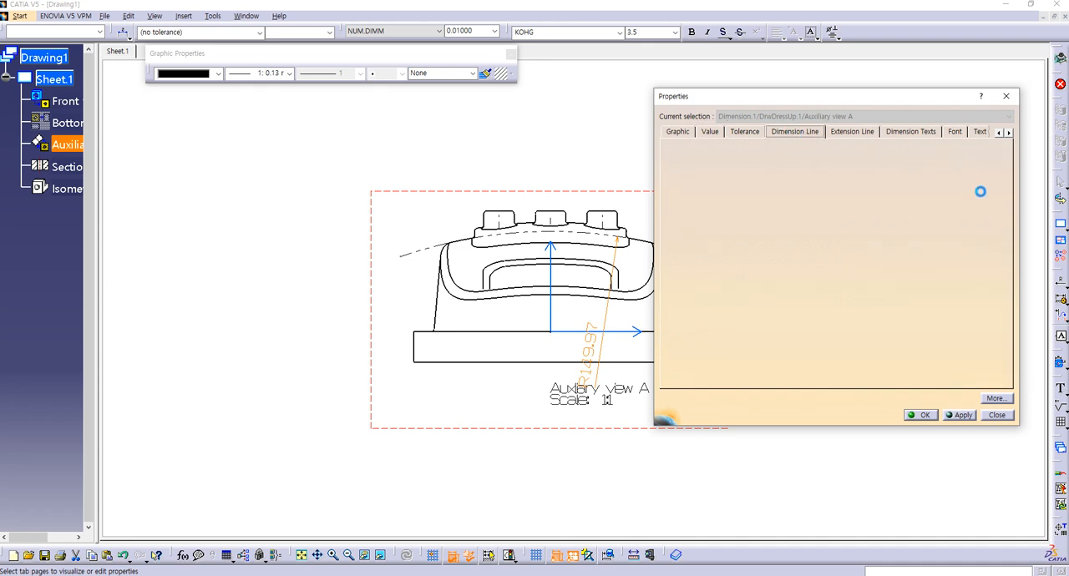
left_click_drag(1006, 261, 1013, 333)
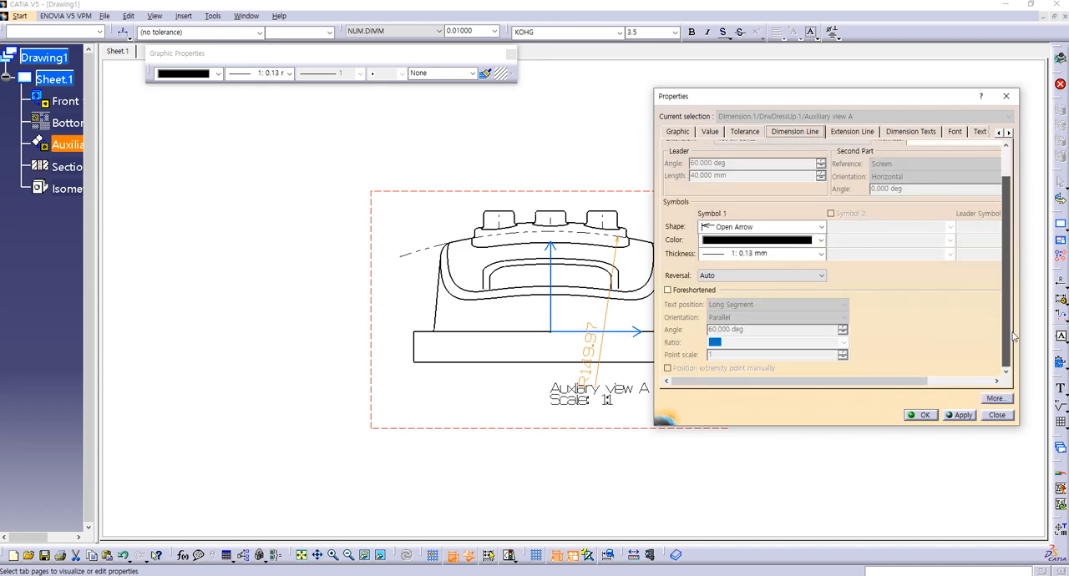
left_click(852, 131)
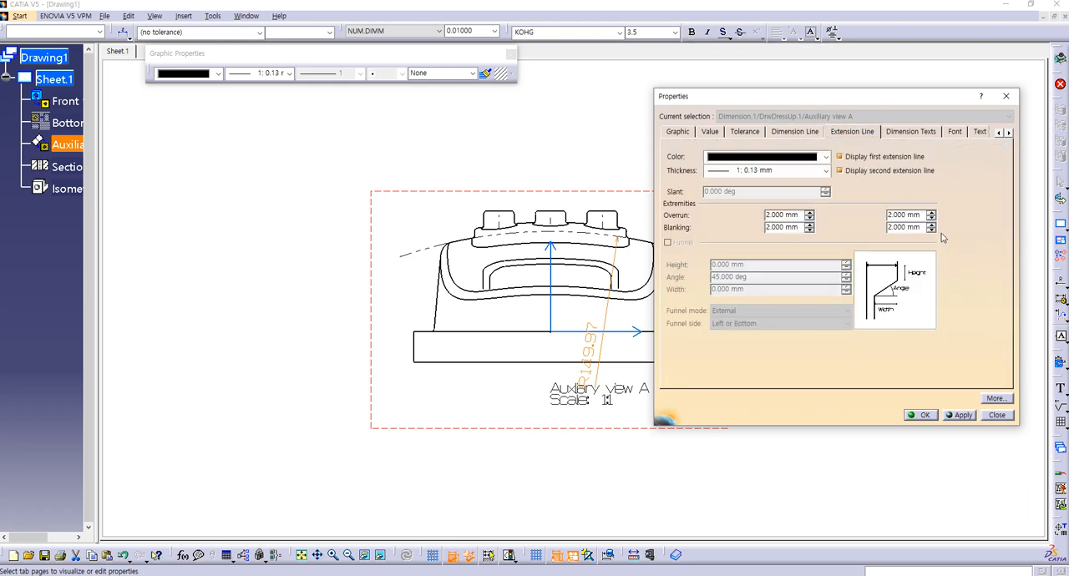
left_click(898, 132)
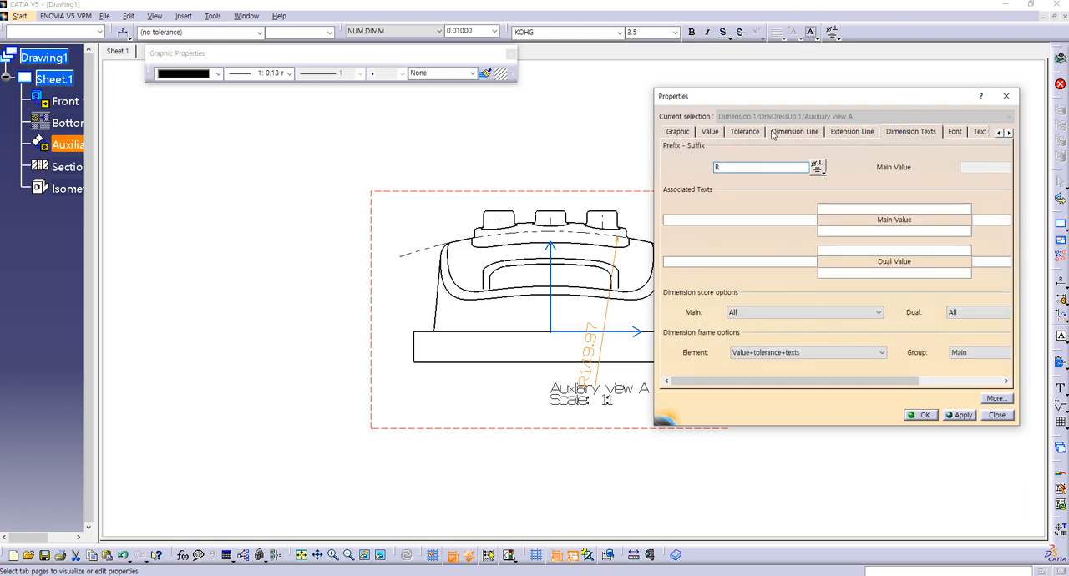
left_click(773, 133)
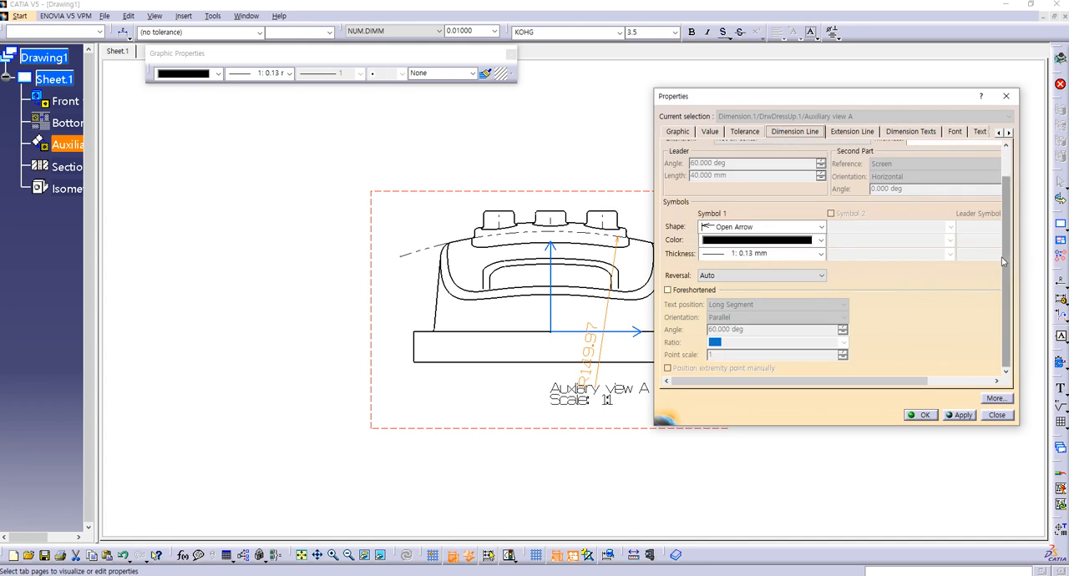
left_click_drag(809, 101, 735, 100)
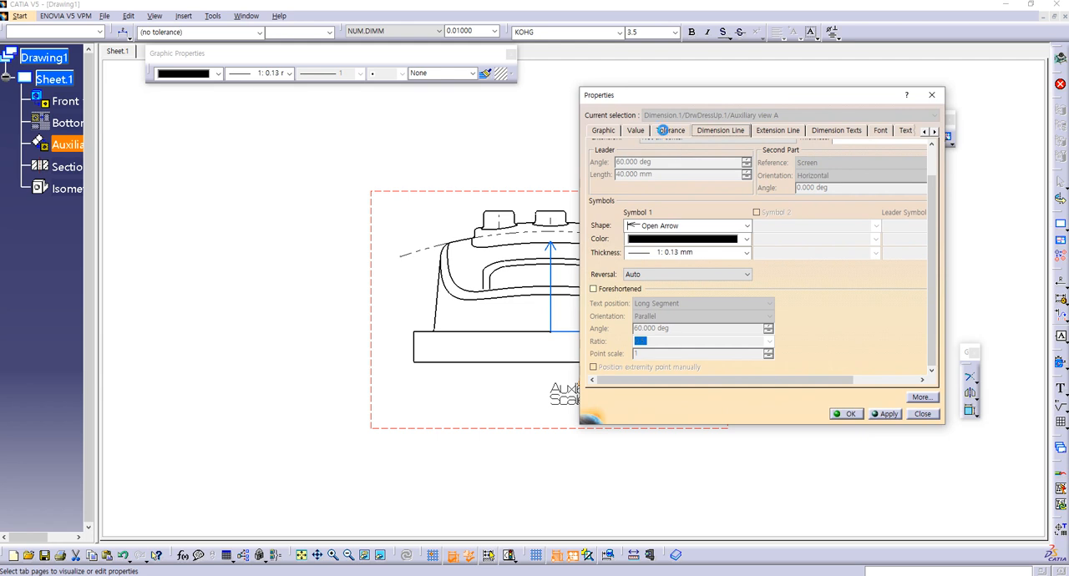
left_click(667, 131)
left_click(742, 131)
left_click(794, 132)
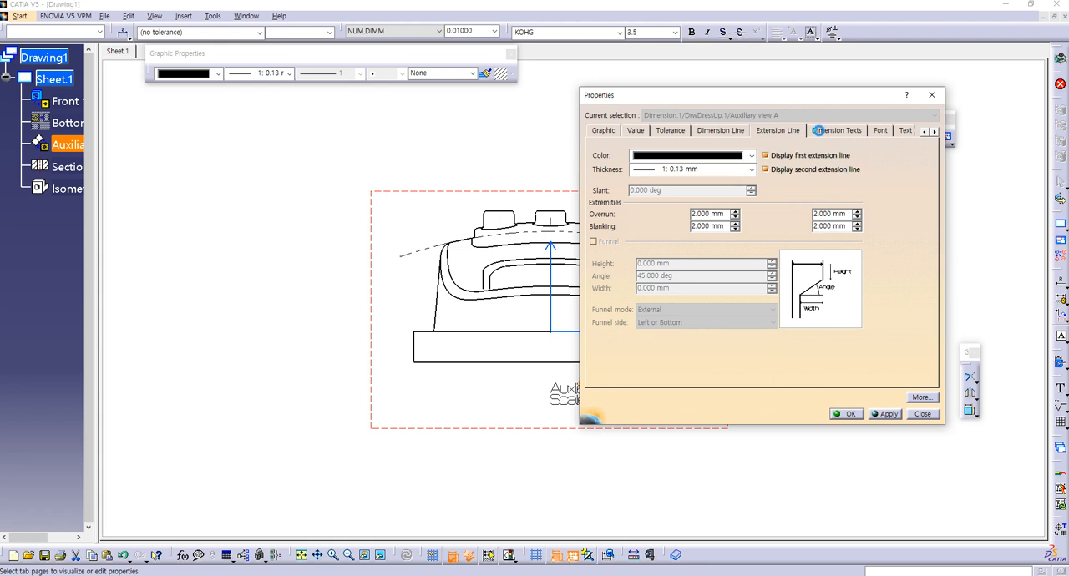
left_click(819, 132)
left_click(876, 131)
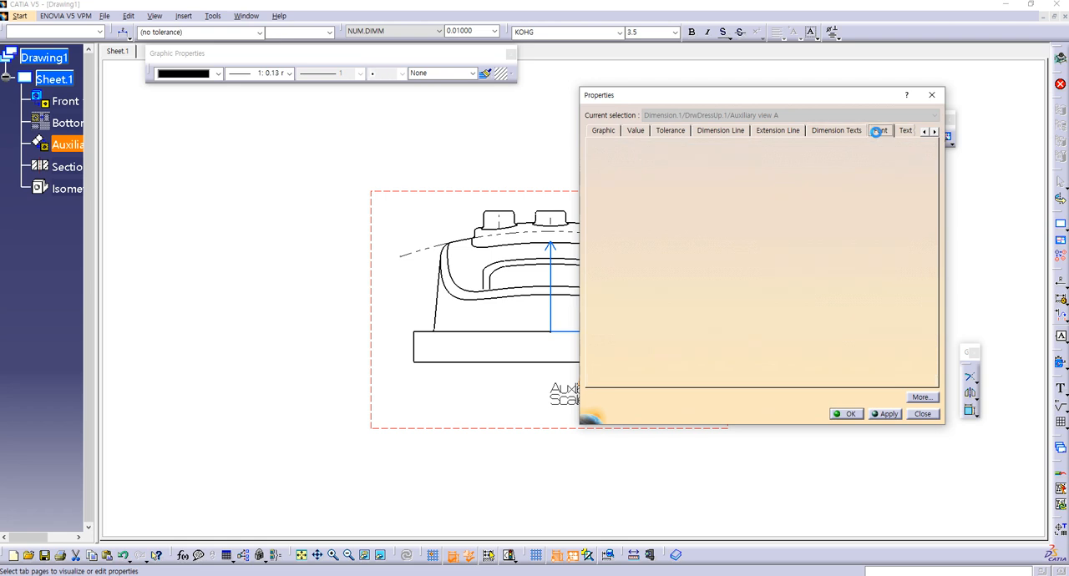
left_click(634, 133)
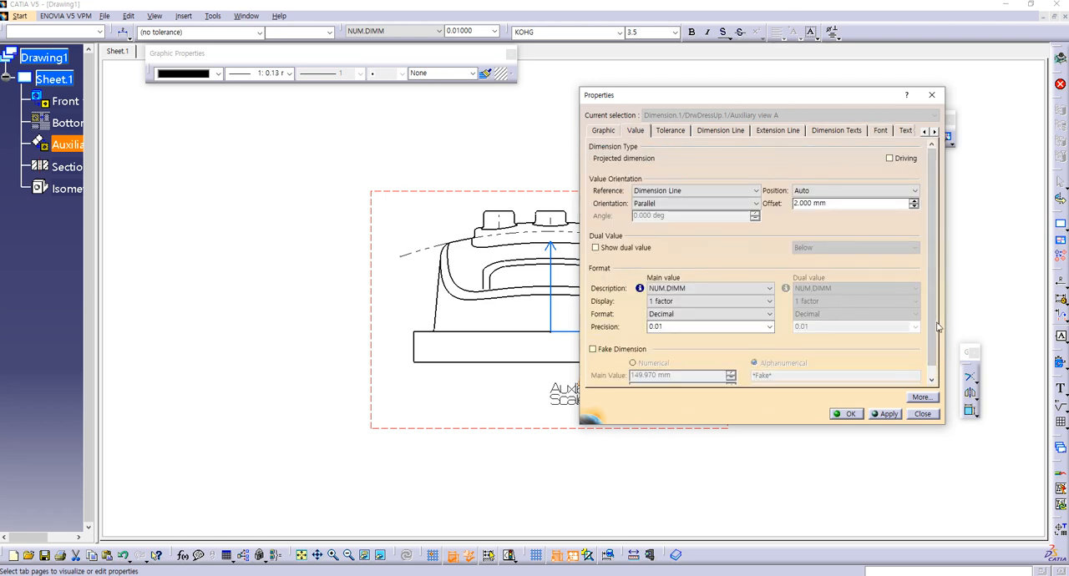
scroll(833, 303, "down", 1)
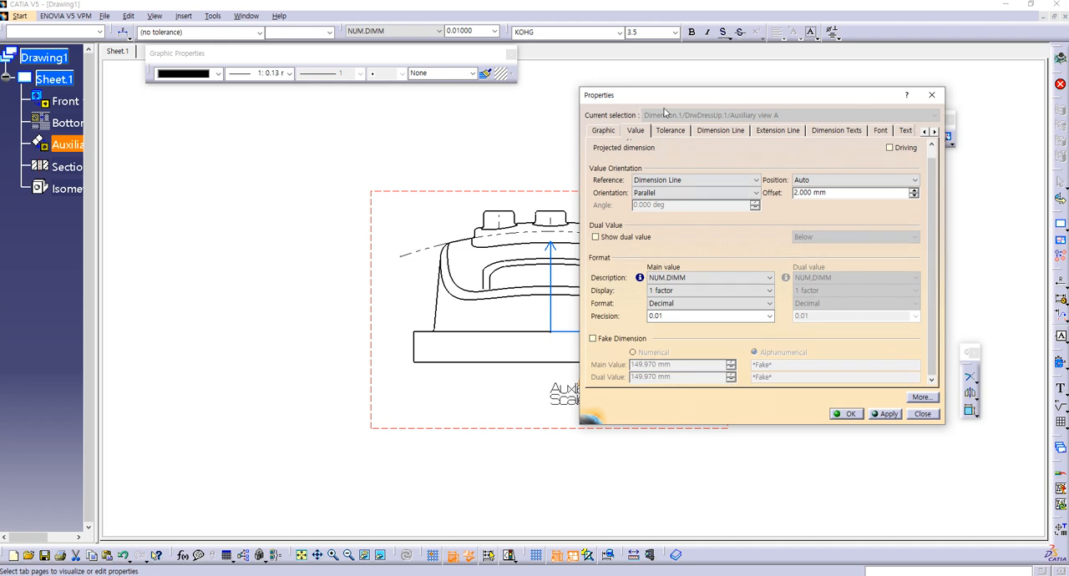
mouse_move(683, 96)
left_mouse_down()
mouse_move(459, 153)
mouse_move(275, 143)
left_mouse_up()
left_click(263, 177)
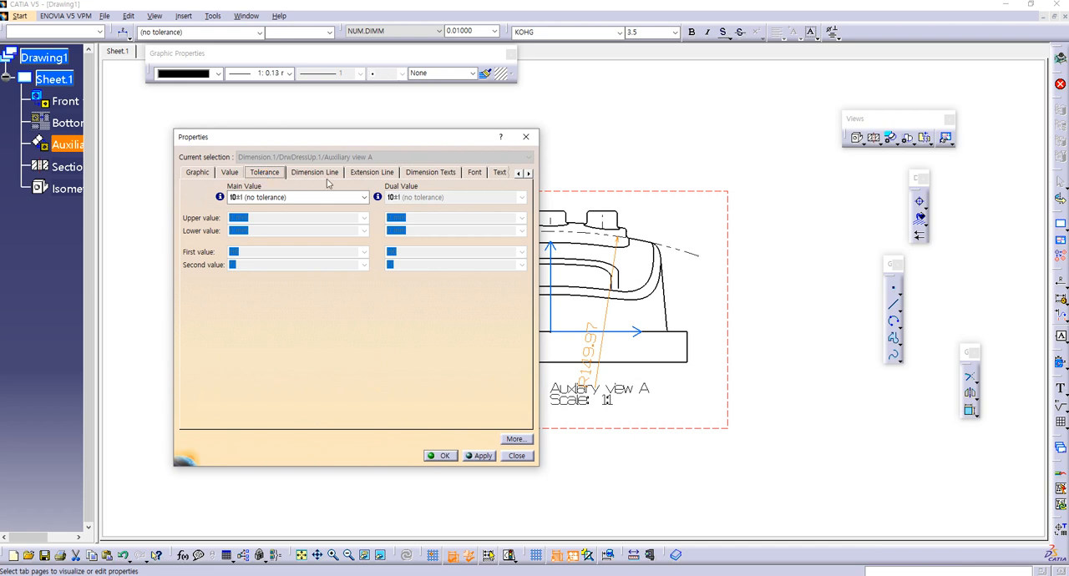
Step: Enlarge the properties window to show all dimension line settings, and turn on Foreshortened with an angle of 90 deg
left_click(325, 172)
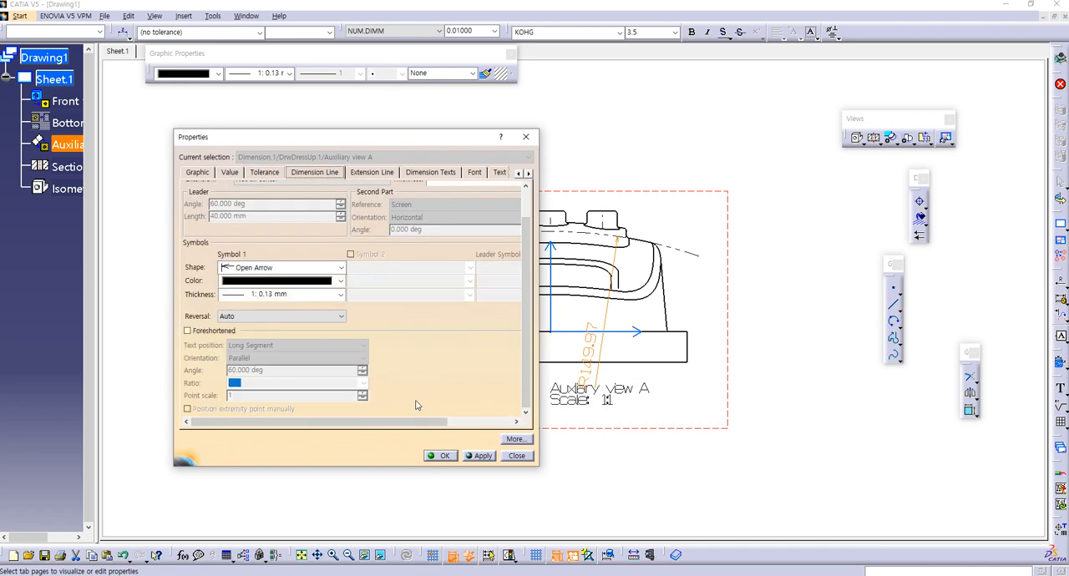
left_click_drag(408, 427, 357, 402)
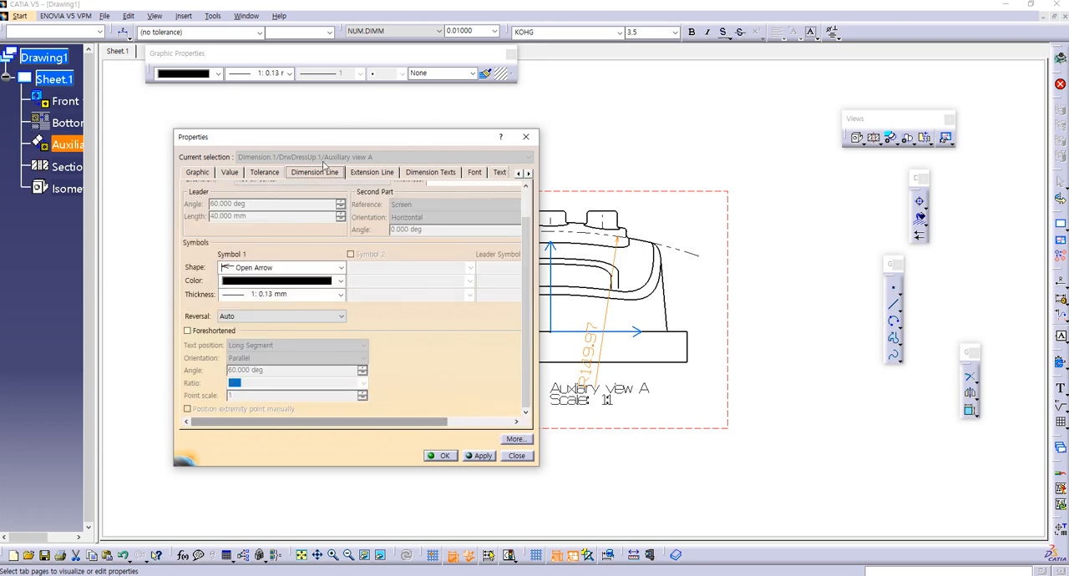
left_click(315, 173)
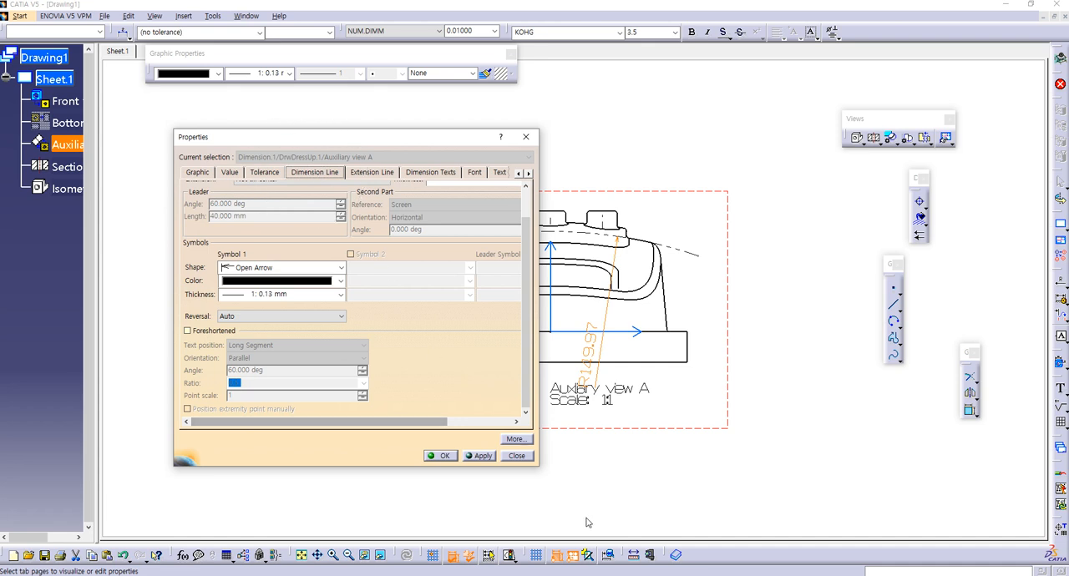
left_click_drag(539, 469, 655, 532)
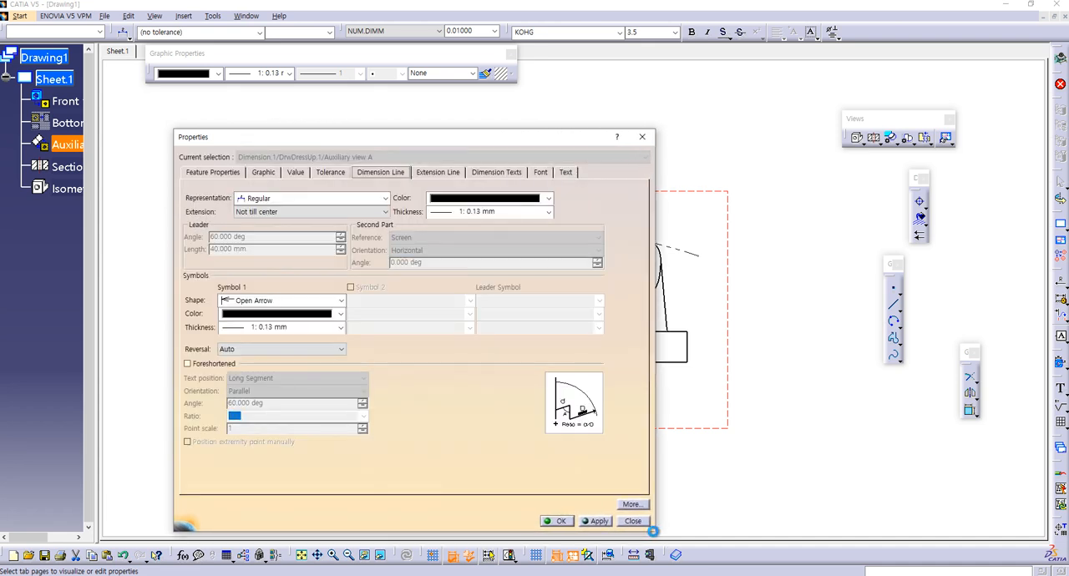
left_click_drag(422, 146, 327, 94)
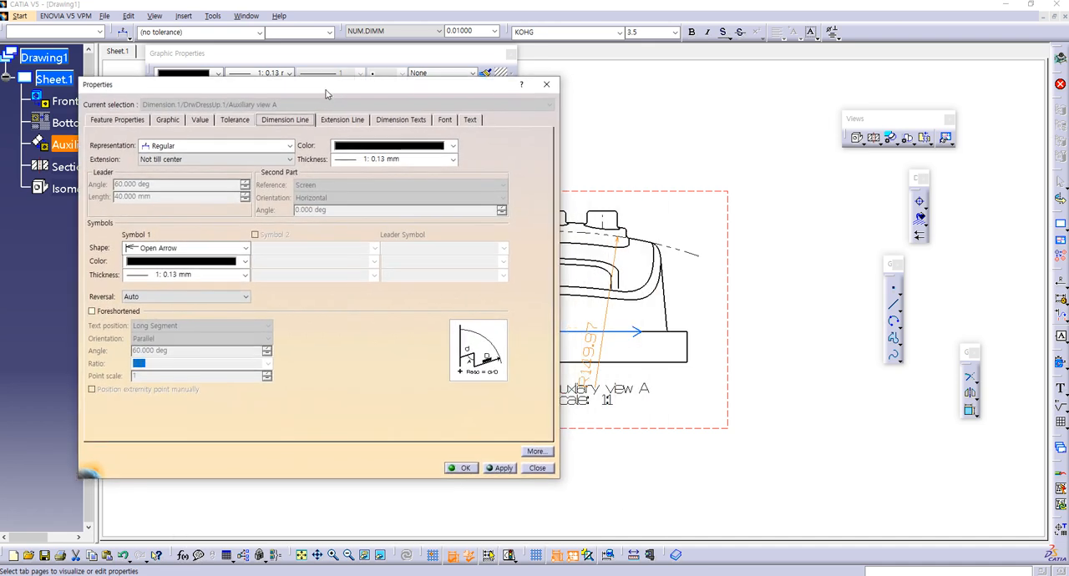
left_click(92, 312)
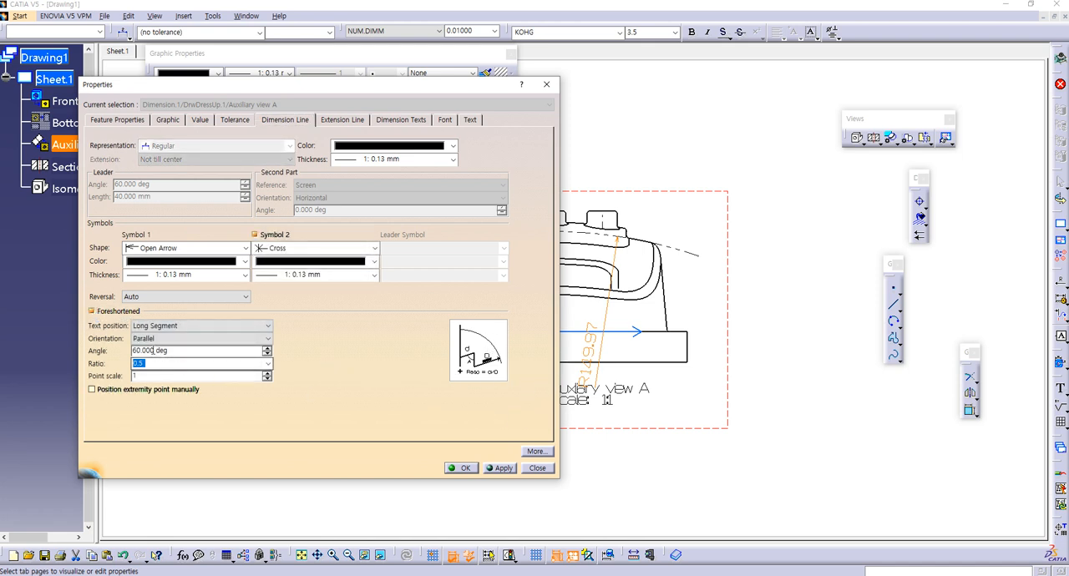
double_click(142, 351)
type("9")
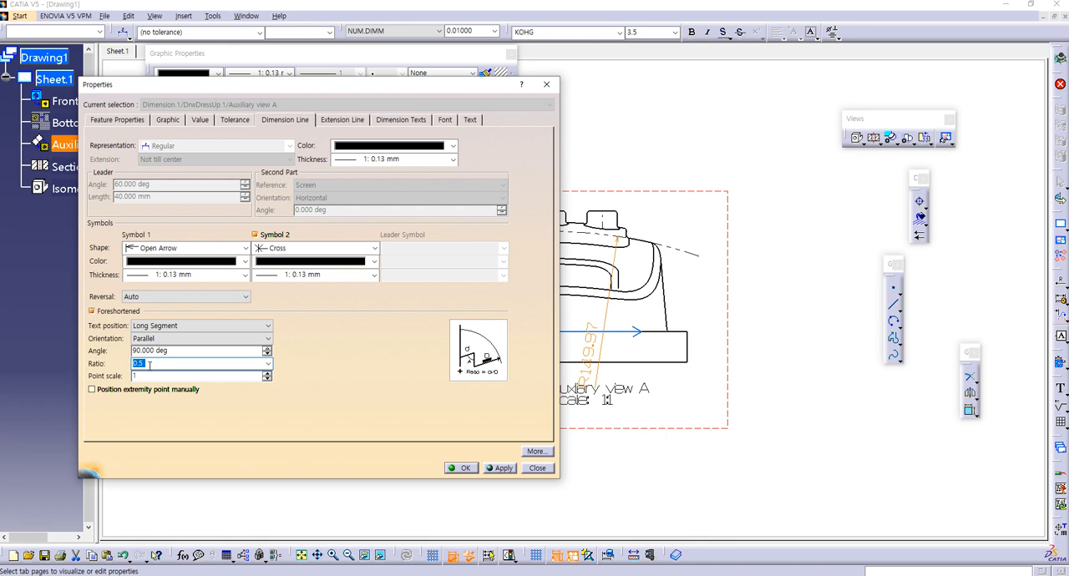
Step: Check the R150 dimension on the reference sheet, set the foreshortening ratio to 0.75 and apply it to the arc's radius dimension
left_click(248, 575)
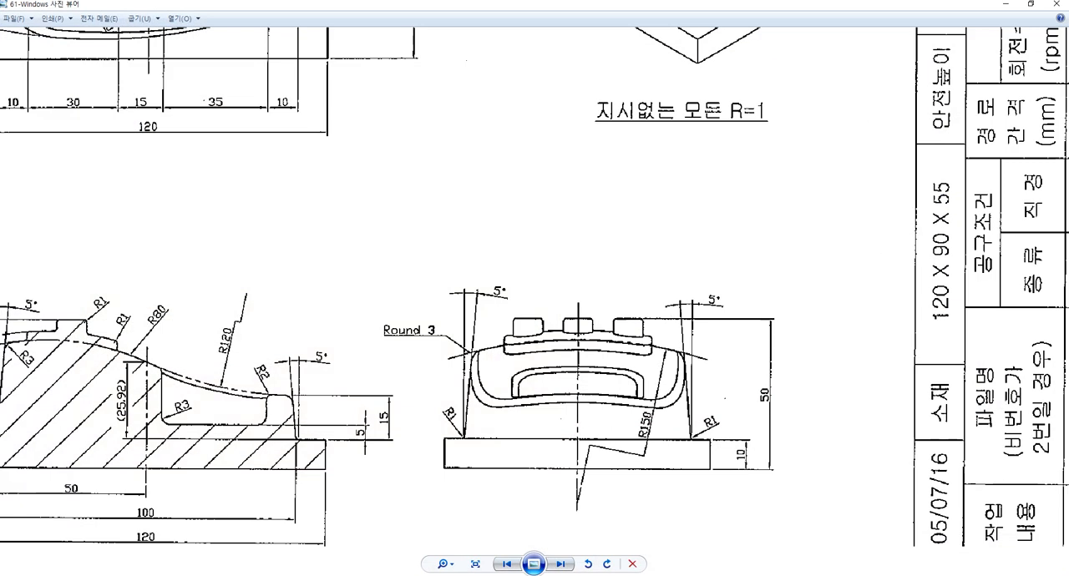
left_click(248, 575)
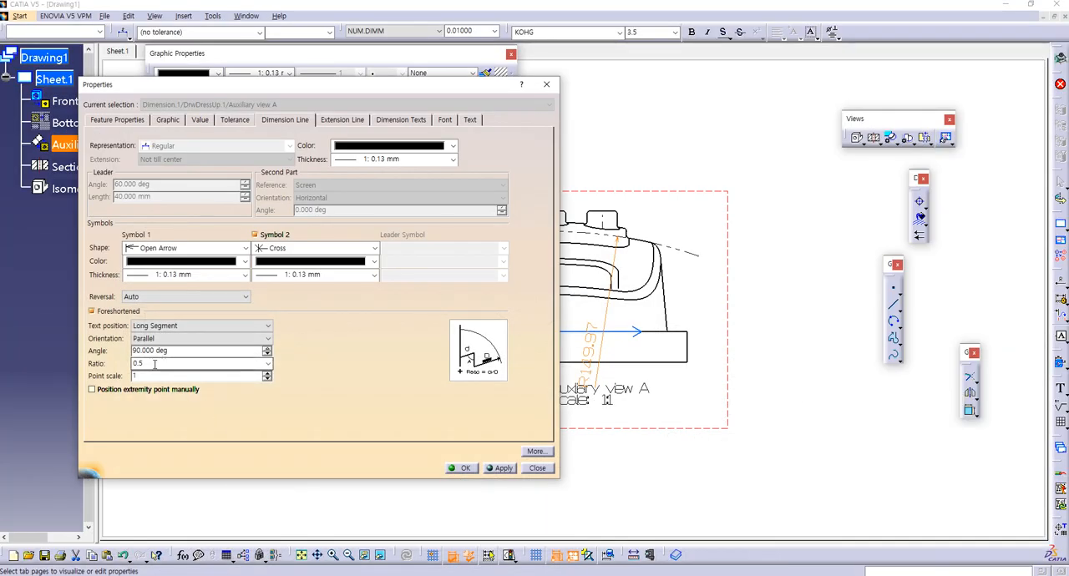
left_click_drag(155, 363, 107, 369)
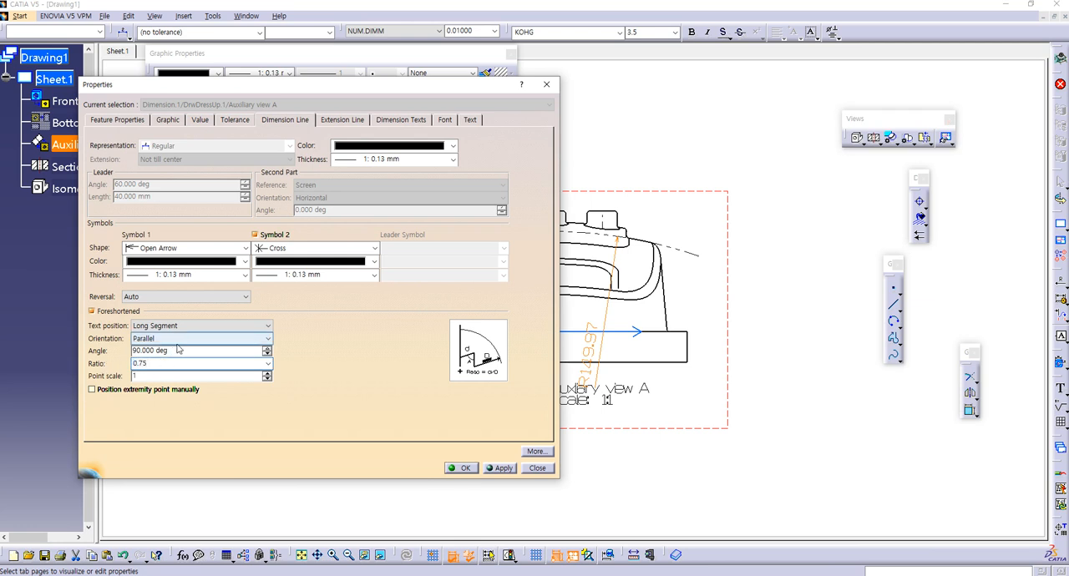
left_click(248, 575)
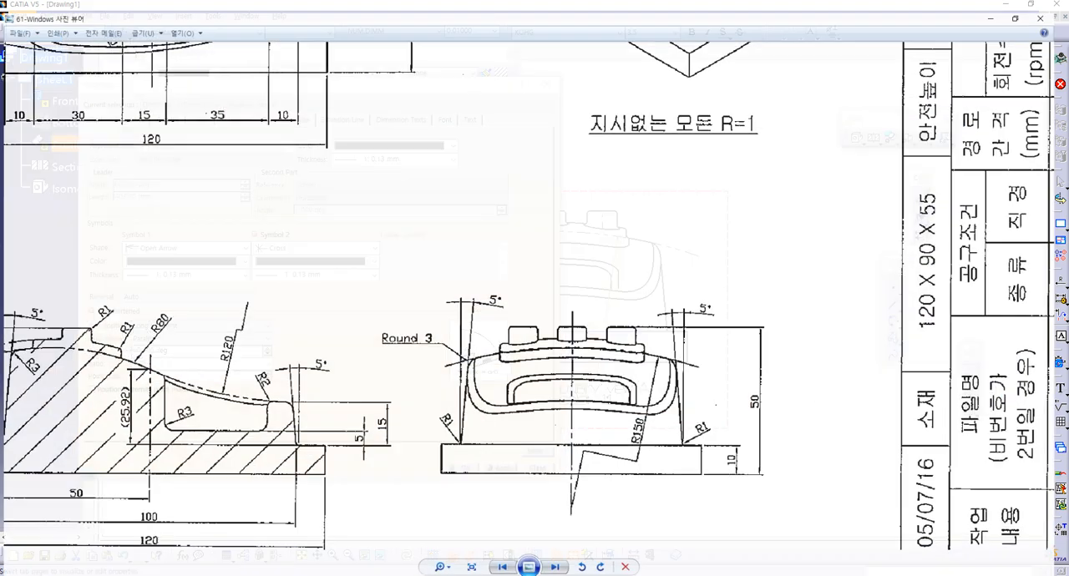
left_click(248, 575)
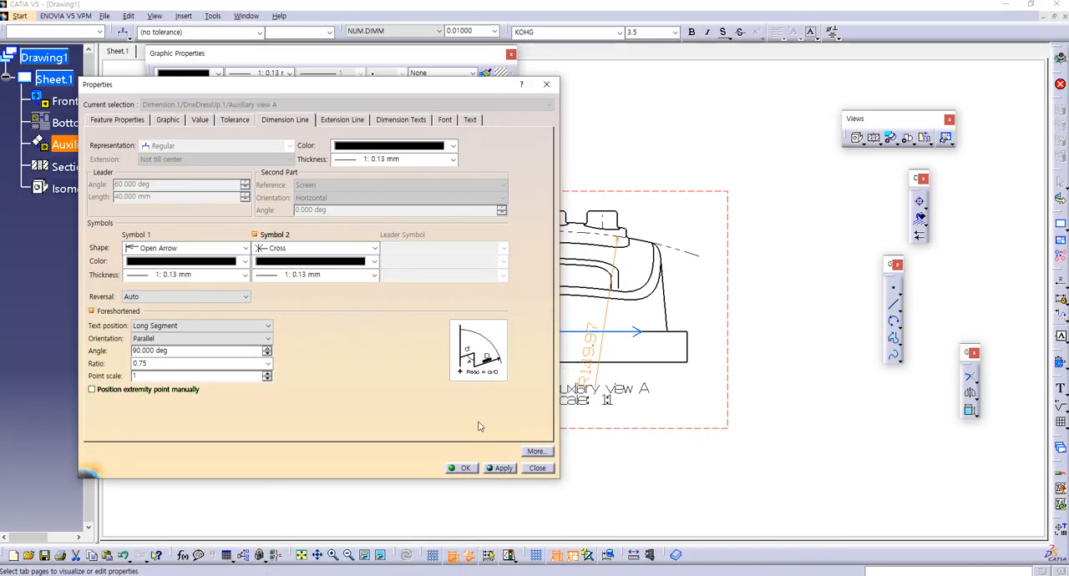
left_click(502, 467)
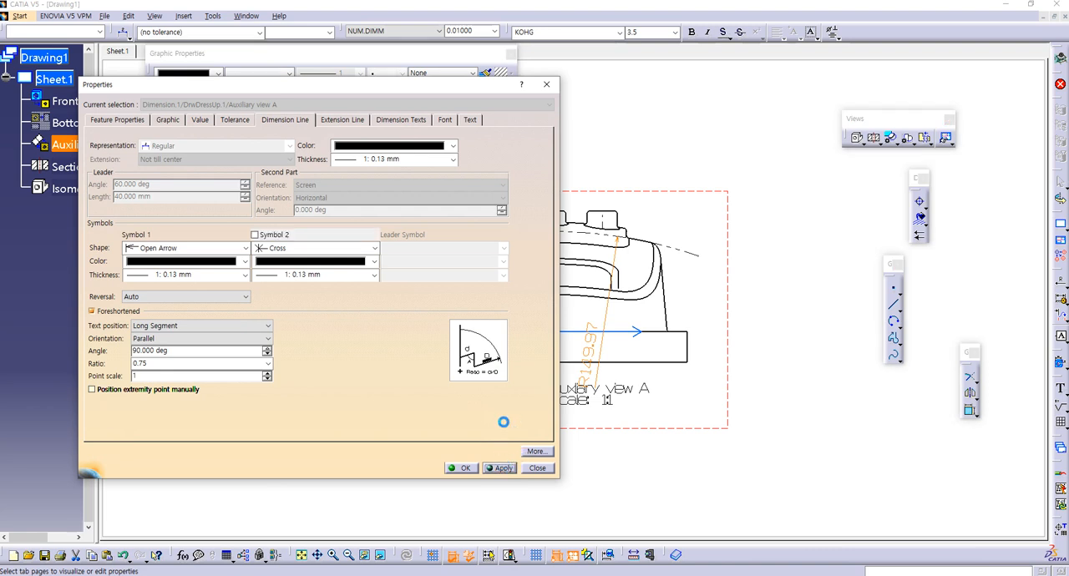
Step: Move the properties window clear of the auxiliary view and set the foreshortened dimension's text position to Short Segment
mouse_move(438, 92)
left_mouse_down()
mouse_move(323, 86)
mouse_move(332, 86)
mouse_move(289, 108)
mouse_move(309, 108)
left_mouse_up()
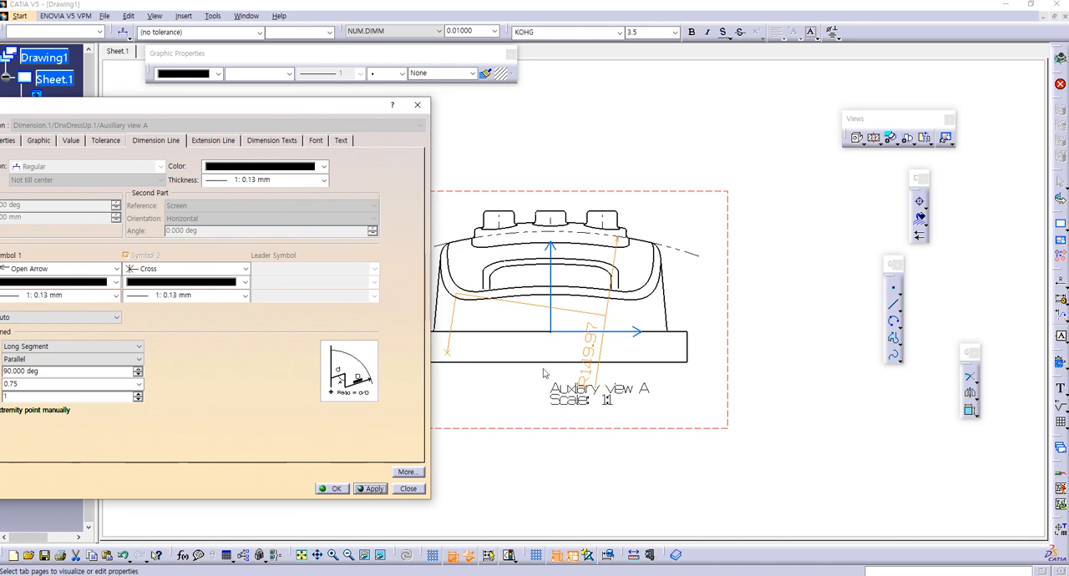
mouse_move(322, 106)
left_mouse_down()
mouse_move(1043, 184)
mouse_move(1034, 138)
left_mouse_up()
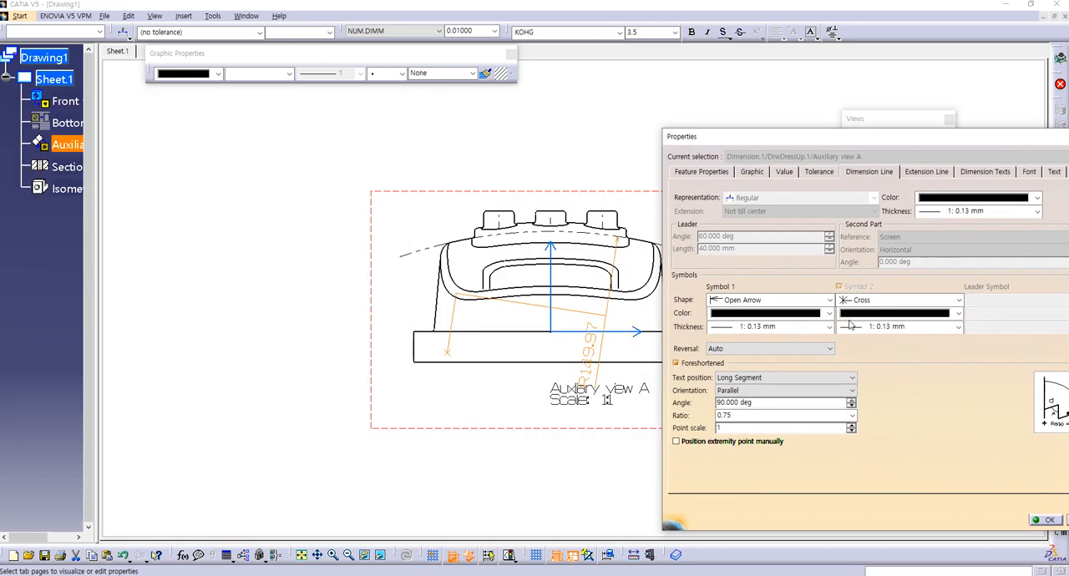
left_click(733, 415)
left_click(740, 378)
left_click(736, 390)
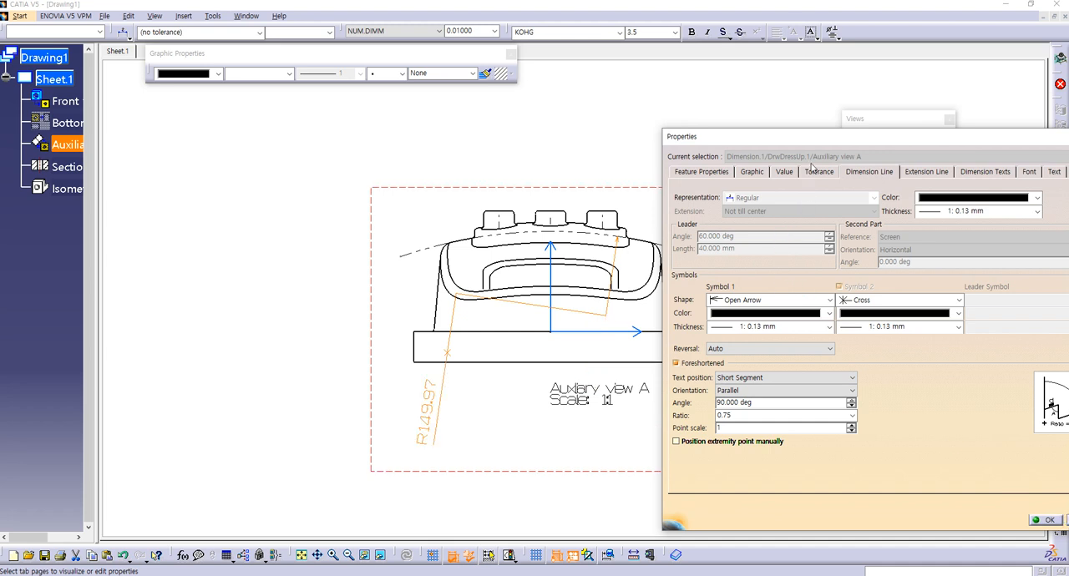
Step: Shift the properties window fully into view and examine the radius dimension's extension line, text, tolerance, value and graphic settings
left_click_drag(811, 140, 799, 100)
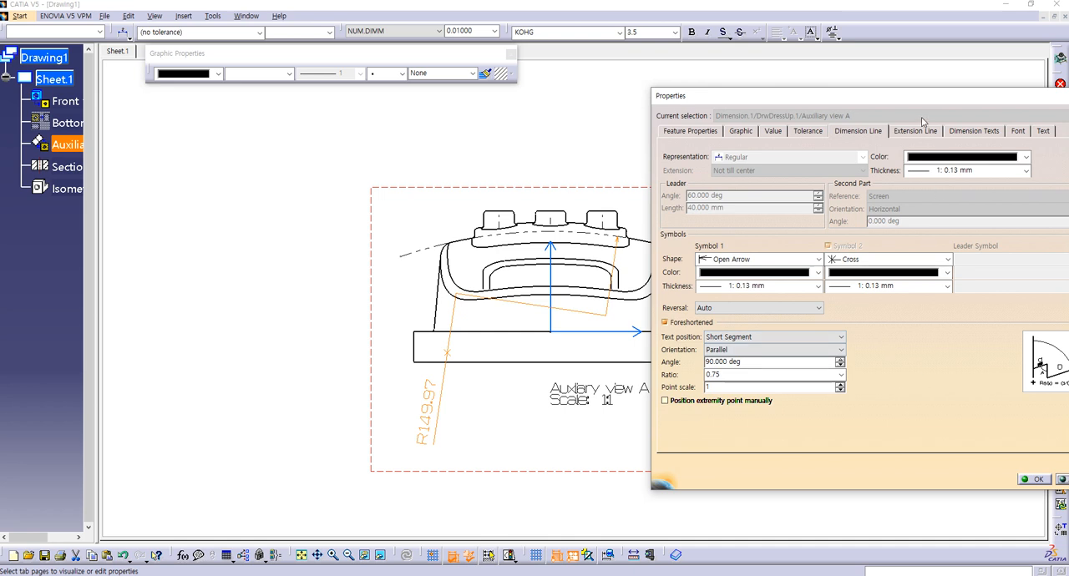
left_click_drag(925, 93, 892, 97)
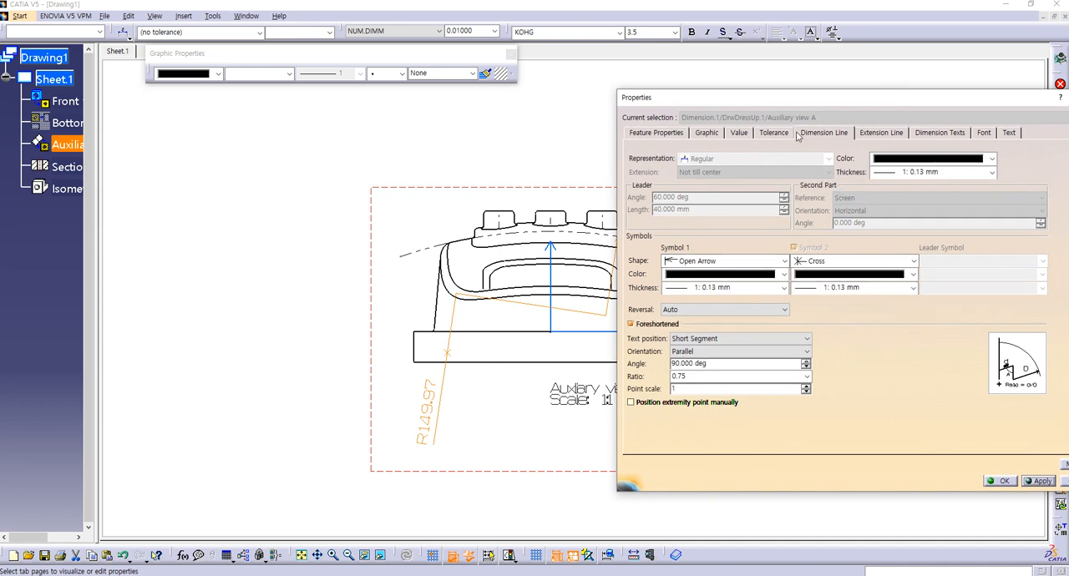
left_click(882, 135)
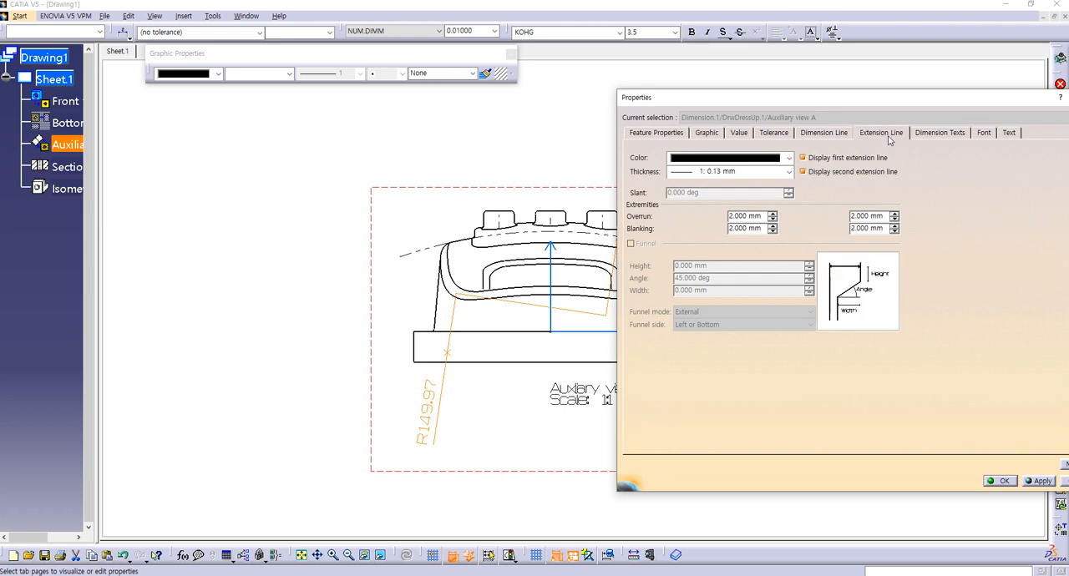
left_click(931, 133)
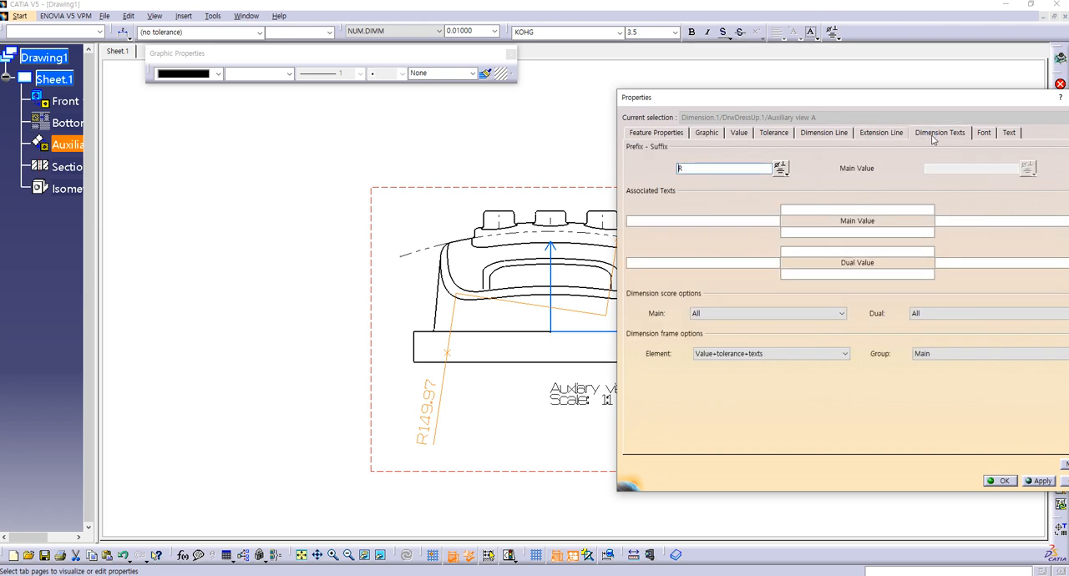
left_click(770, 133)
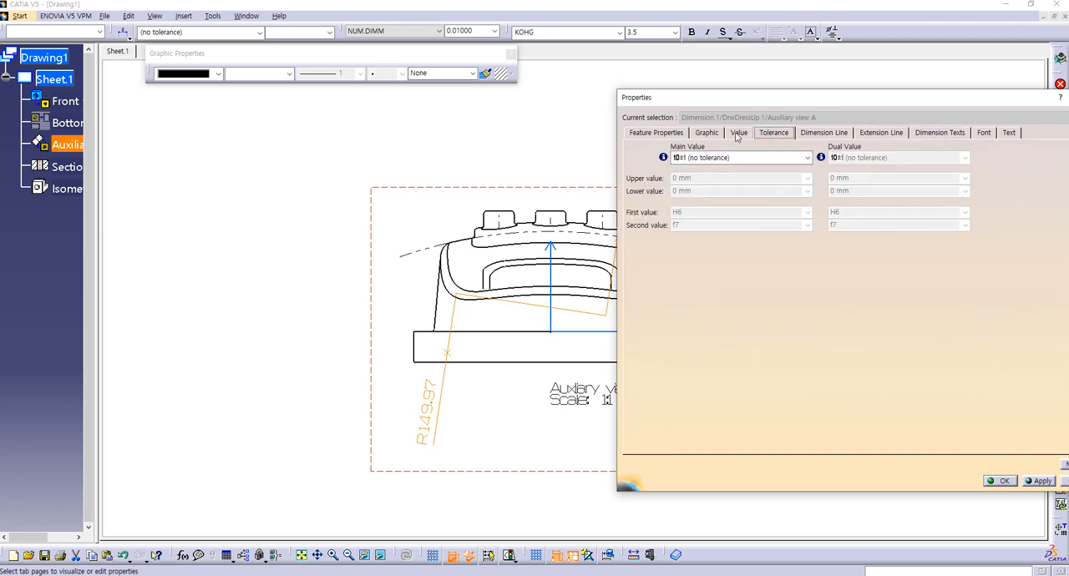
left_click(739, 133)
left_click(710, 134)
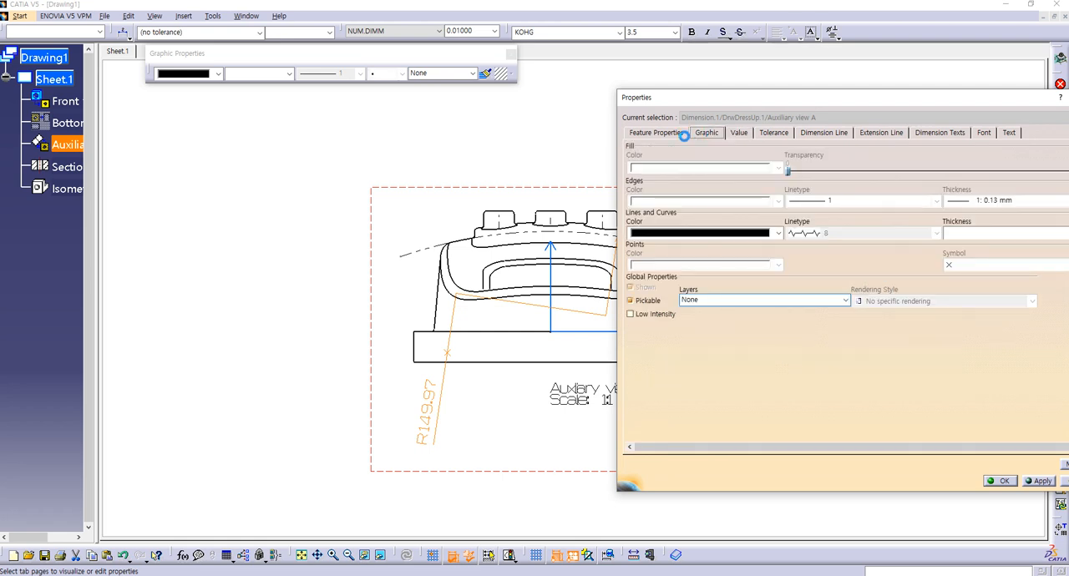
left_click(665, 135)
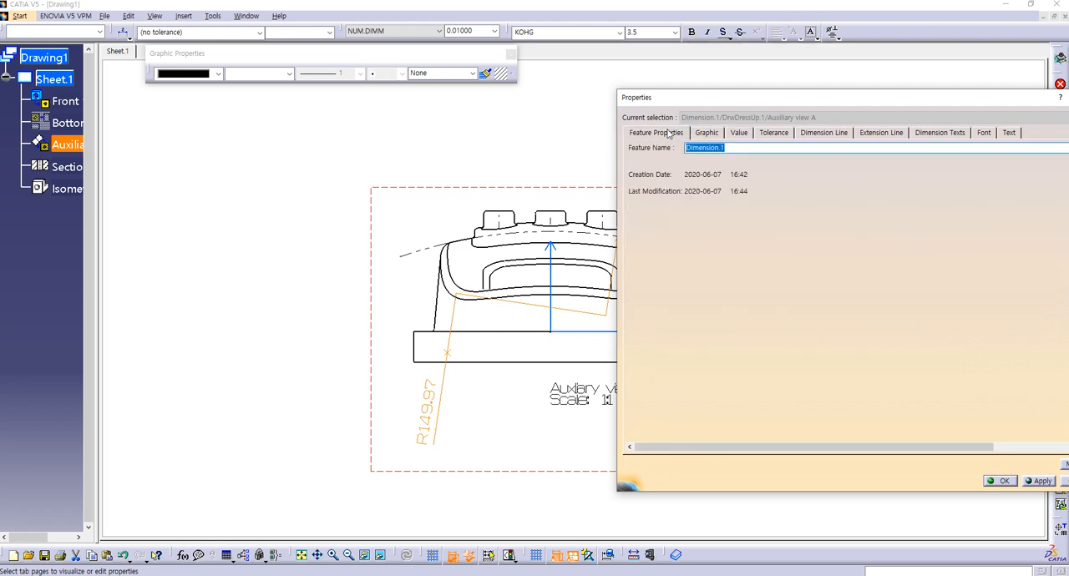
left_click(718, 139)
left_click(771, 137)
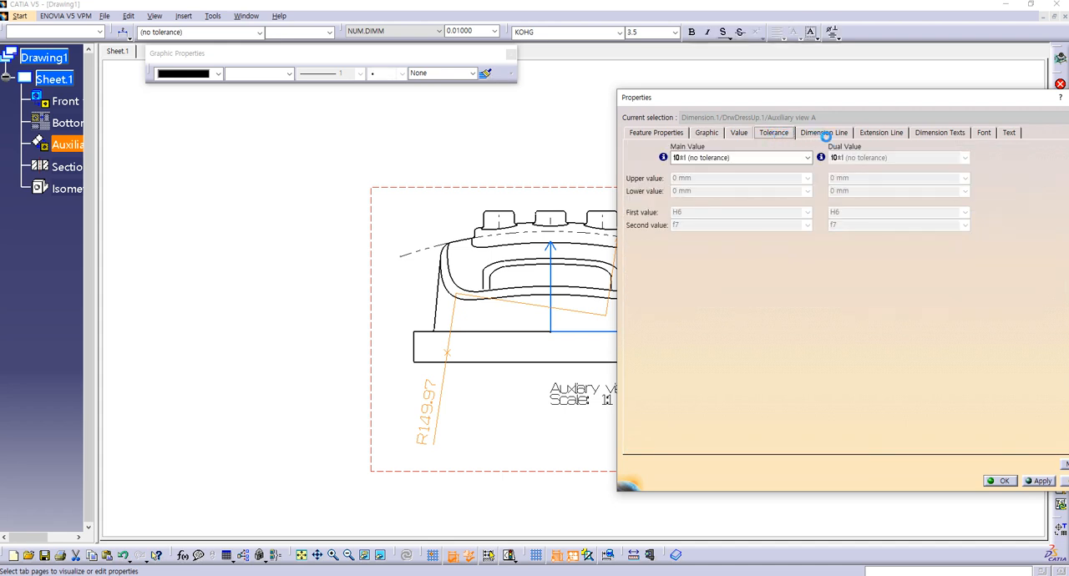
left_click(825, 137)
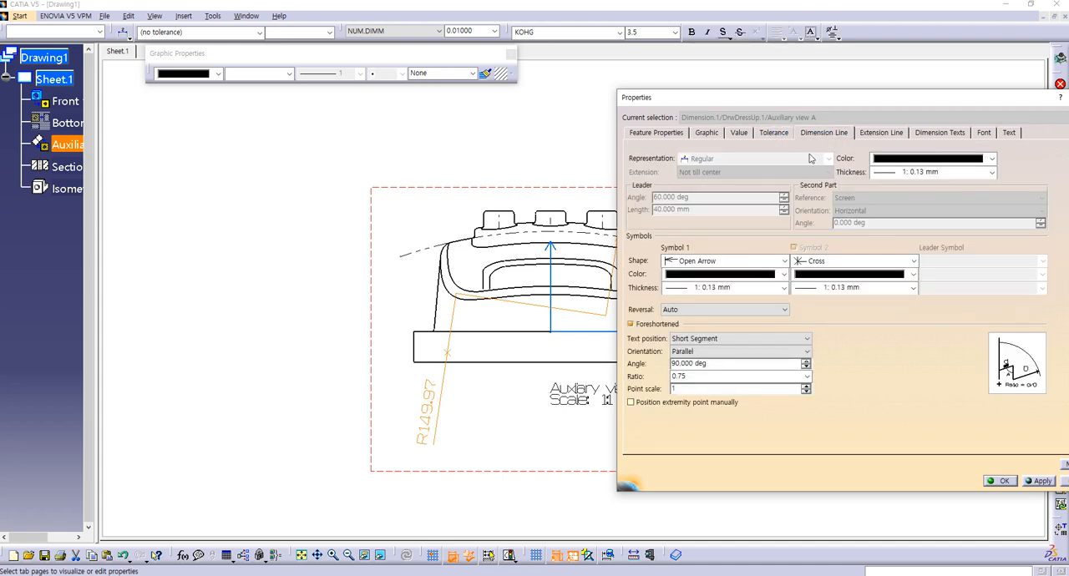
Step: Set the second symbol shape of the foreshortened radius dimension to Plus and accept the properties
left_click(835, 262)
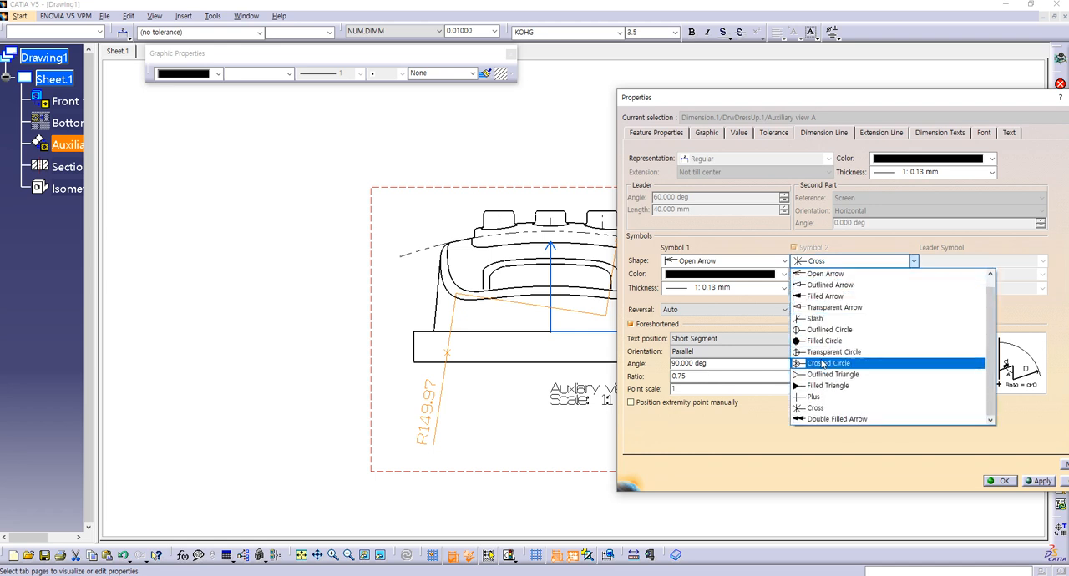
left_click(815, 400)
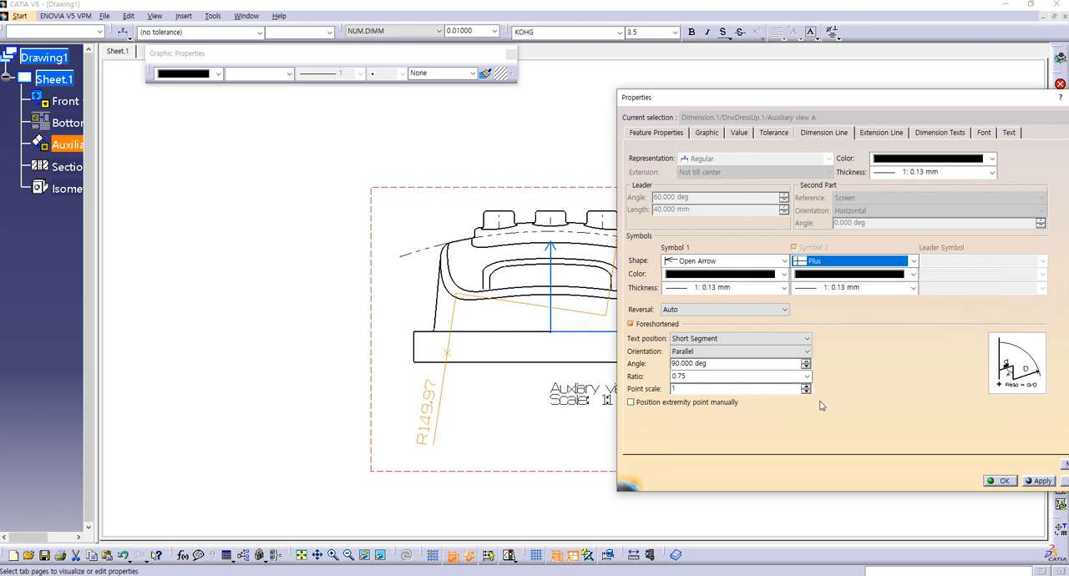
left_click(1041, 482)
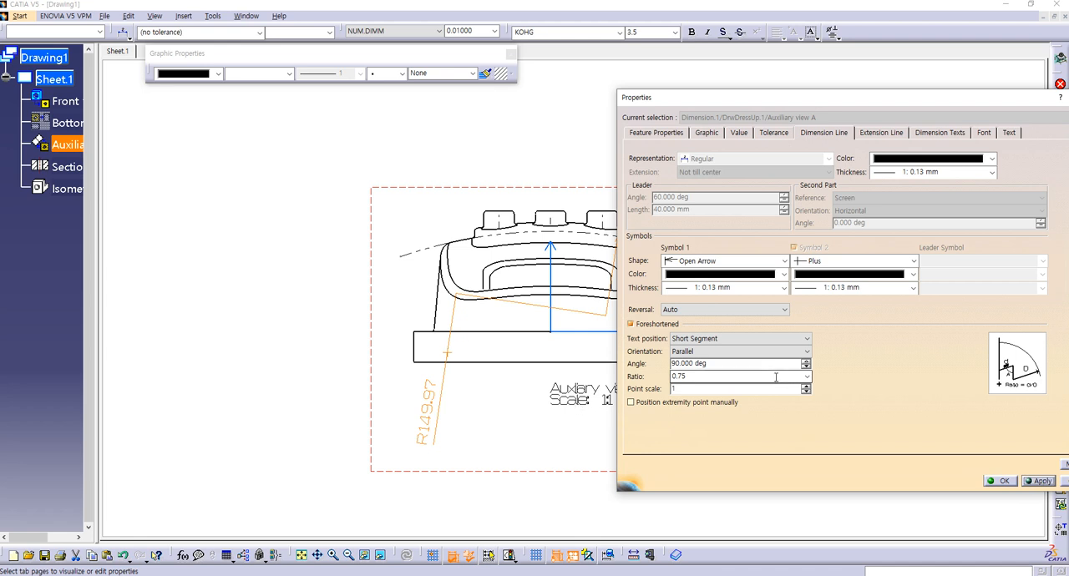
left_click(913, 262)
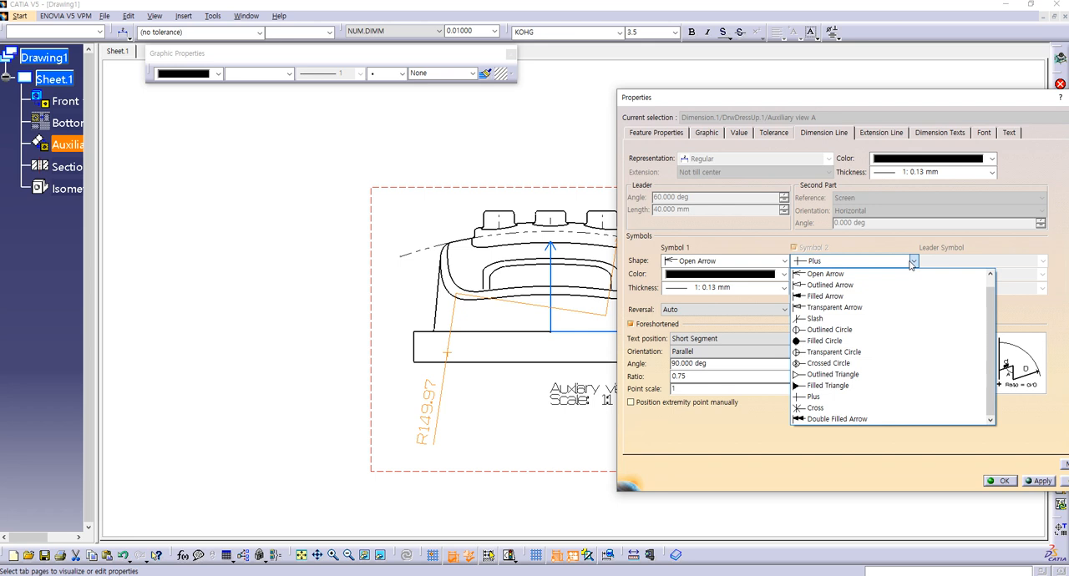
left_click(912, 262)
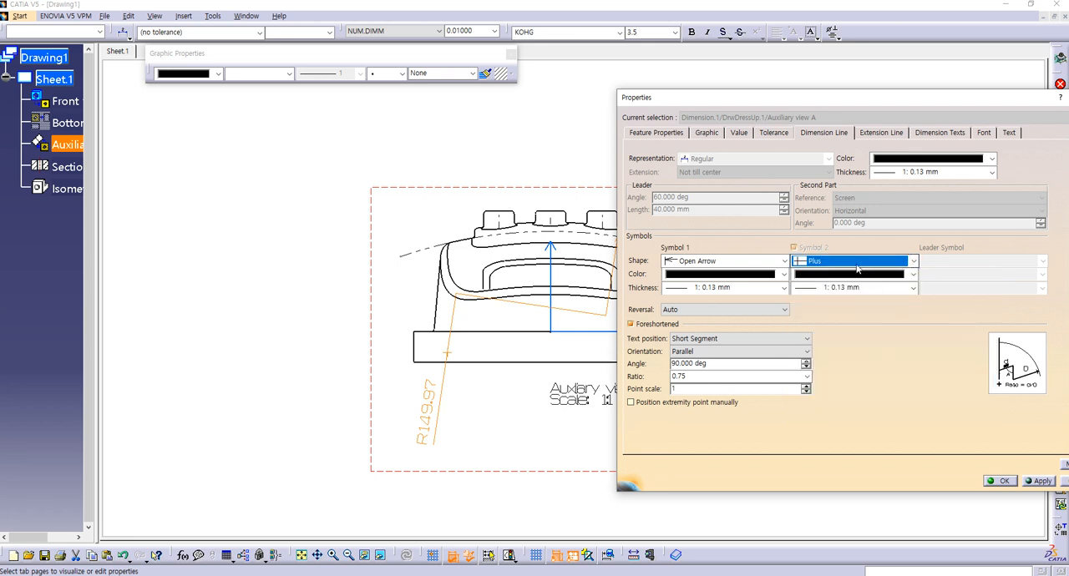
left_click(1000, 481)
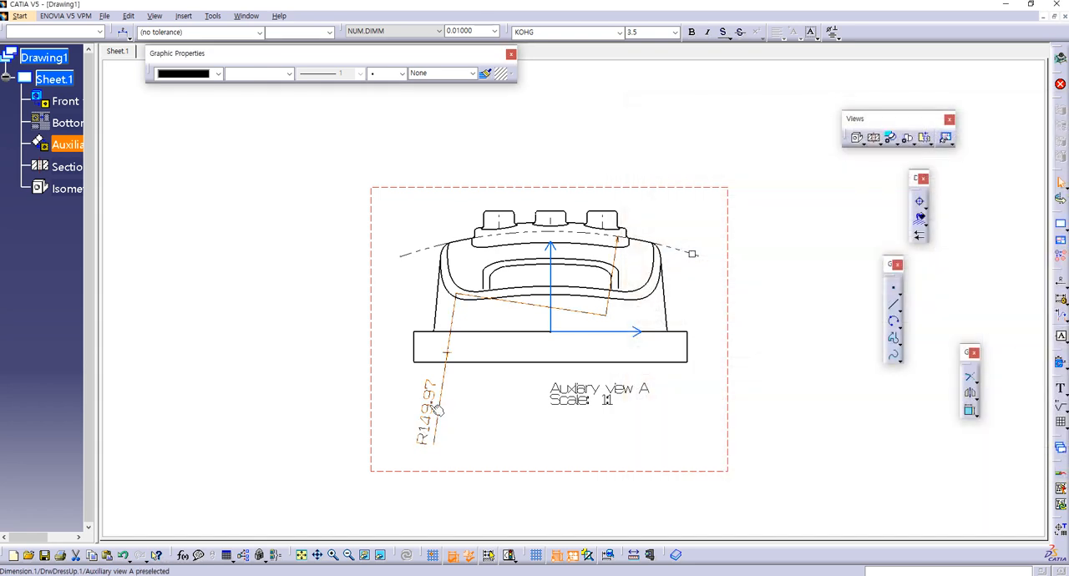
Step: Swing the foreshortened radius dimension over to the arc's left half and extend its line to the centre
left_click_drag(429, 424, 517, 387)
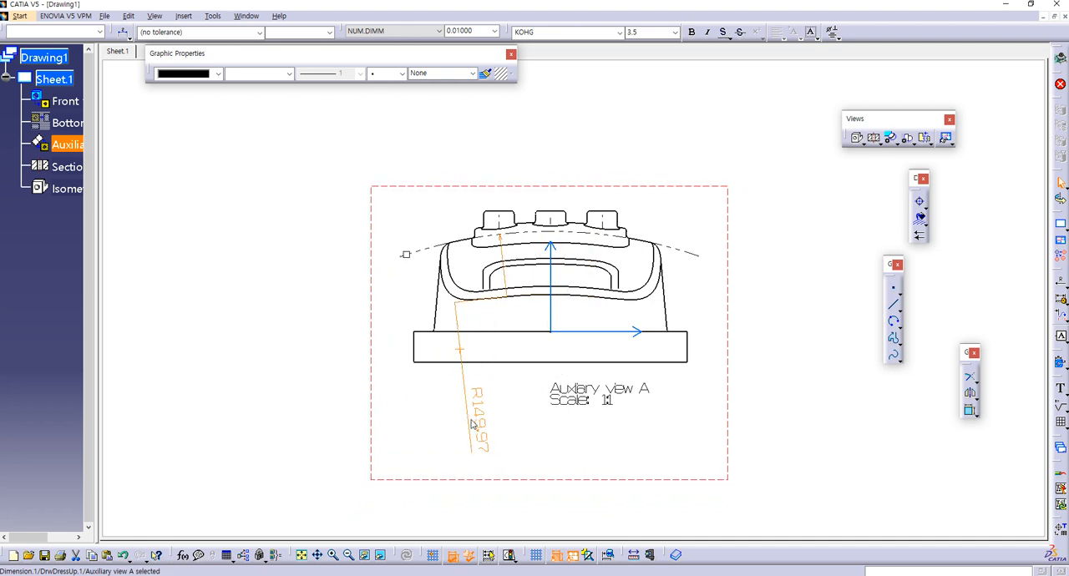
right_click(471, 417)
mouse_move(529, 347)
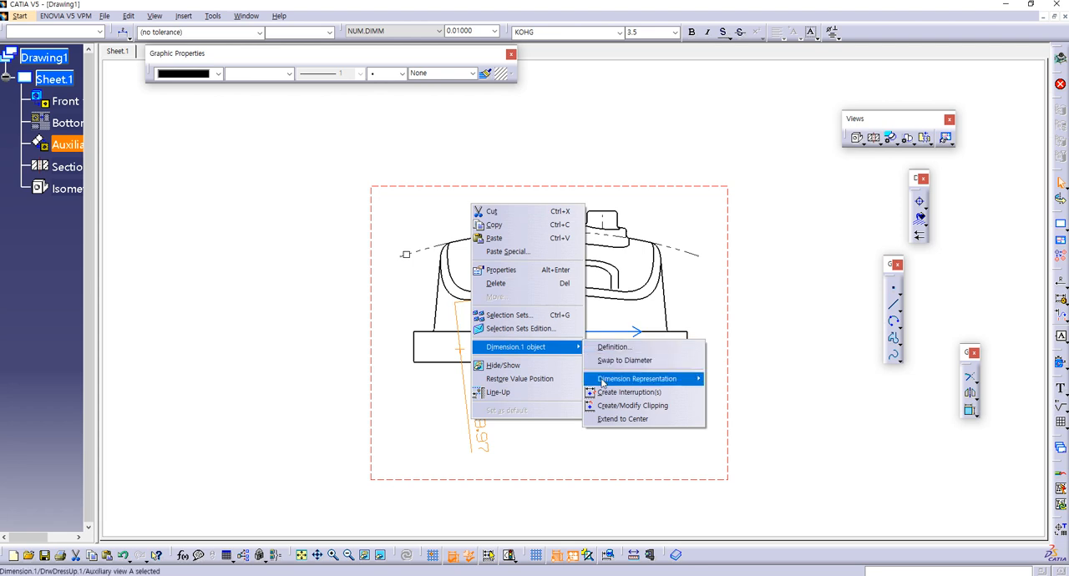
mouse_move(602, 382)
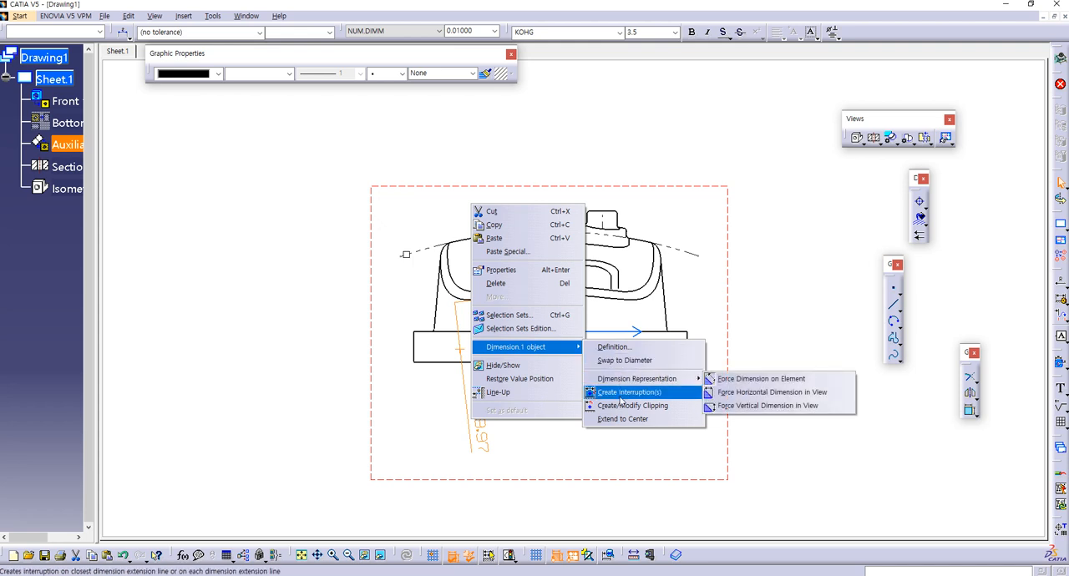
left_click(615, 420)
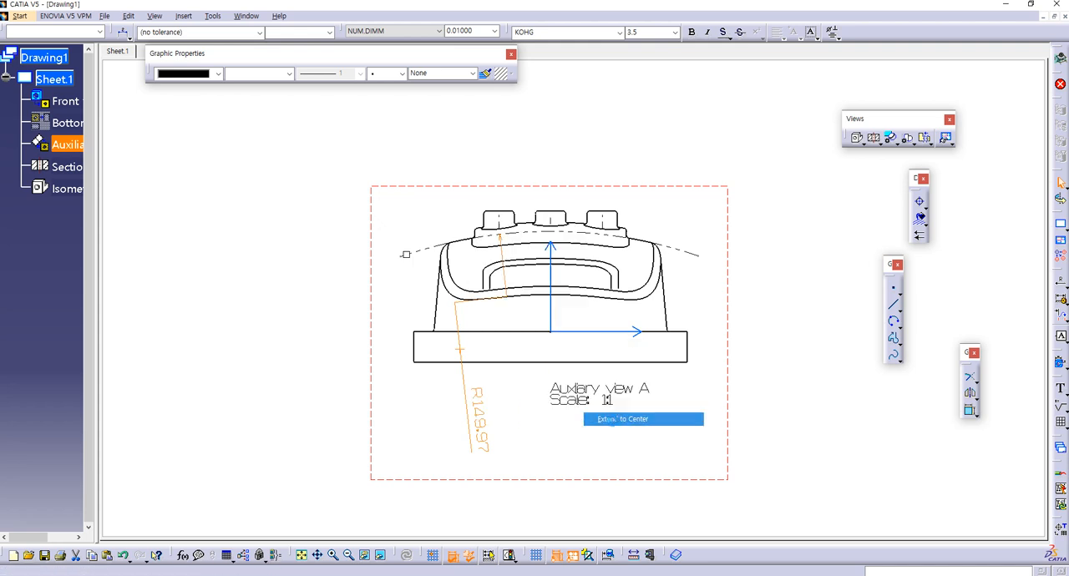
Step: Pull the foreshortened radius dimension's text up along its line so it sits over the base block
left_click(432, 420)
left_click(480, 417)
left_click_drag(480, 418, 458, 321)
right_click(459, 321)
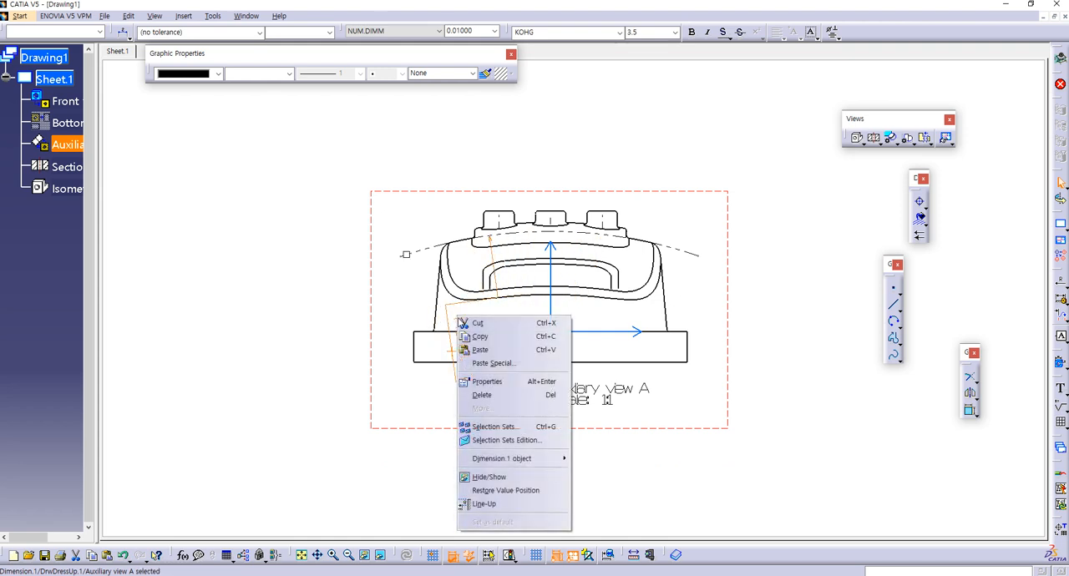
left_click(430, 459)
Step: Add a second radius dimension to the auxiliary view's dashed arc, placed on its right half
left_click(641, 107)
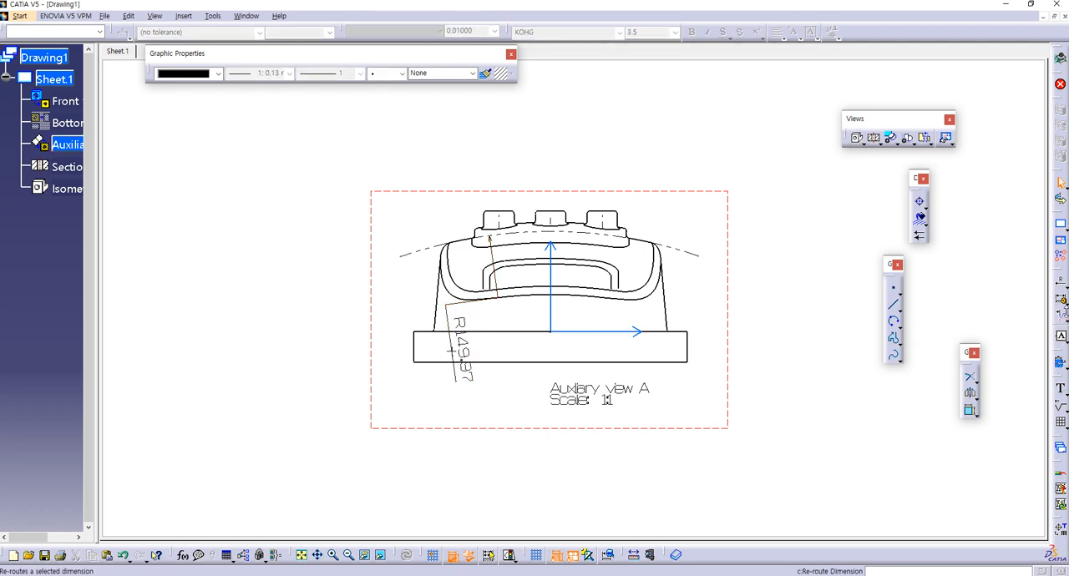
left_click(1064, 284)
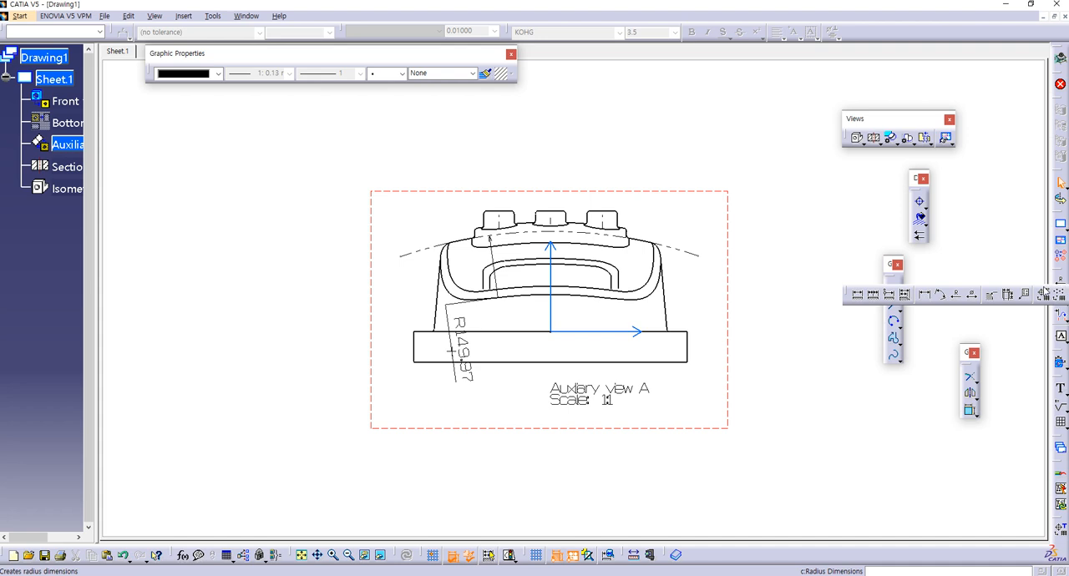
left_click(958, 296)
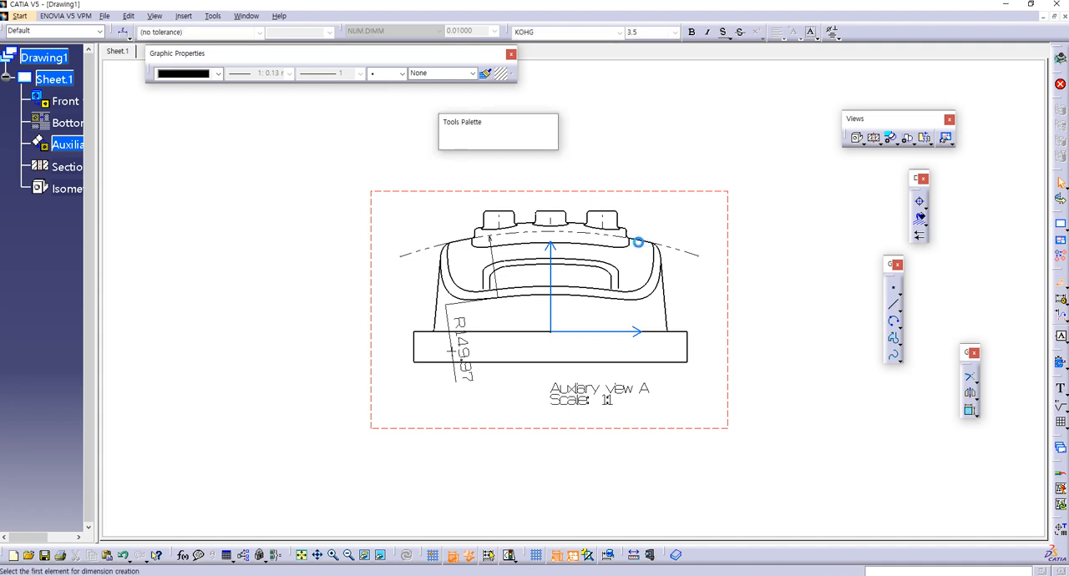
left_click(641, 243)
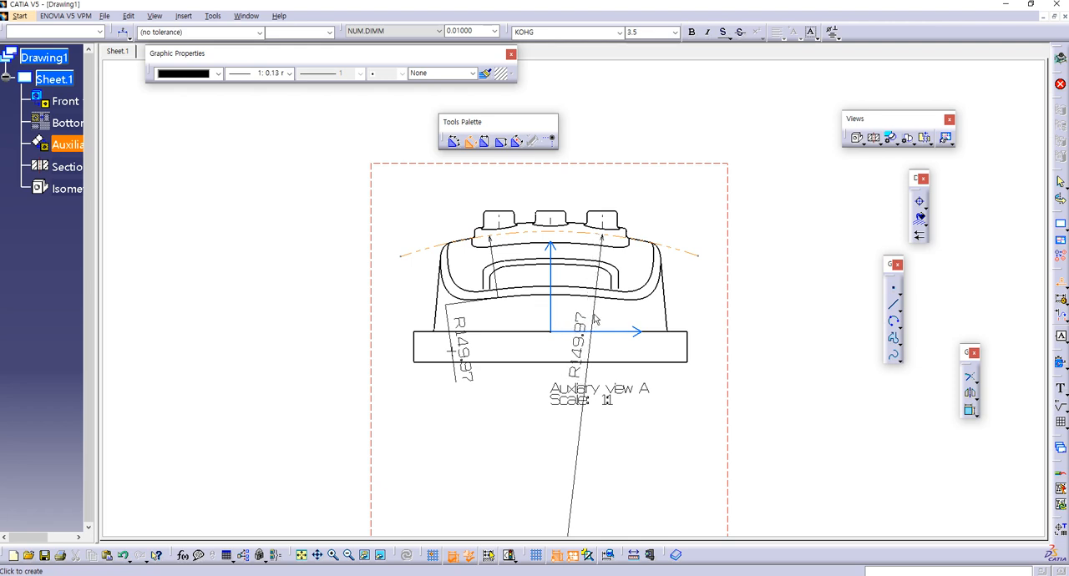
left_click(588, 325)
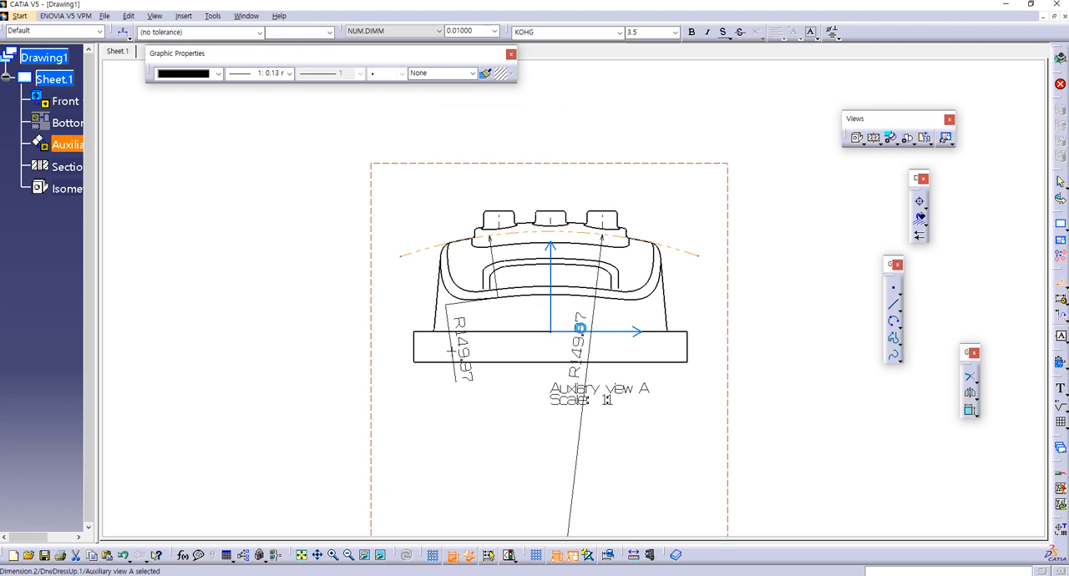
Step: Try to copy the foreshortened dimension's formatting onto the new plain radius dimension
left_click(486, 75)
left_click(468, 327)
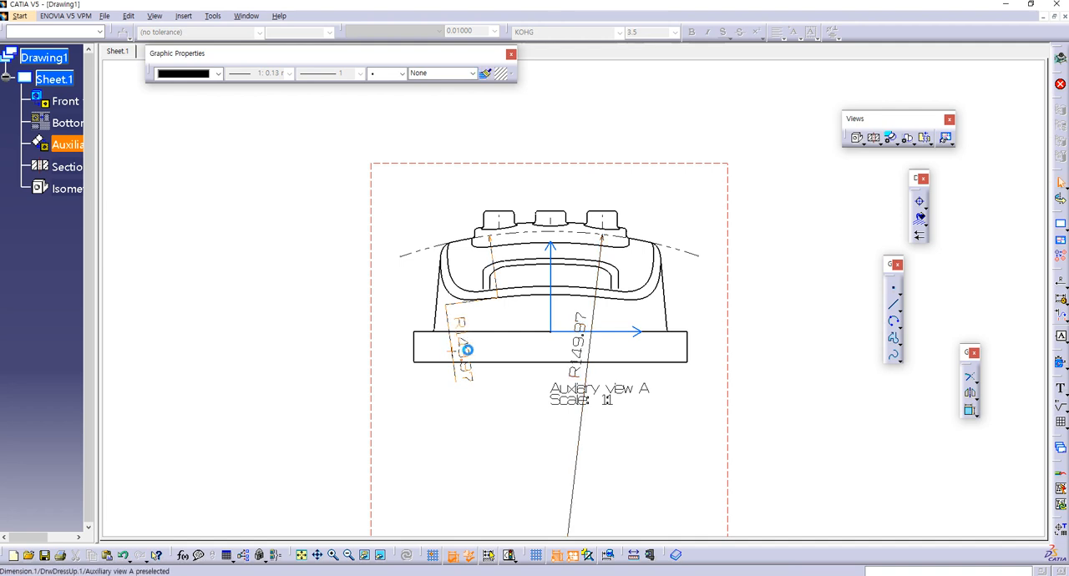
left_click(582, 330)
left_click(485, 75)
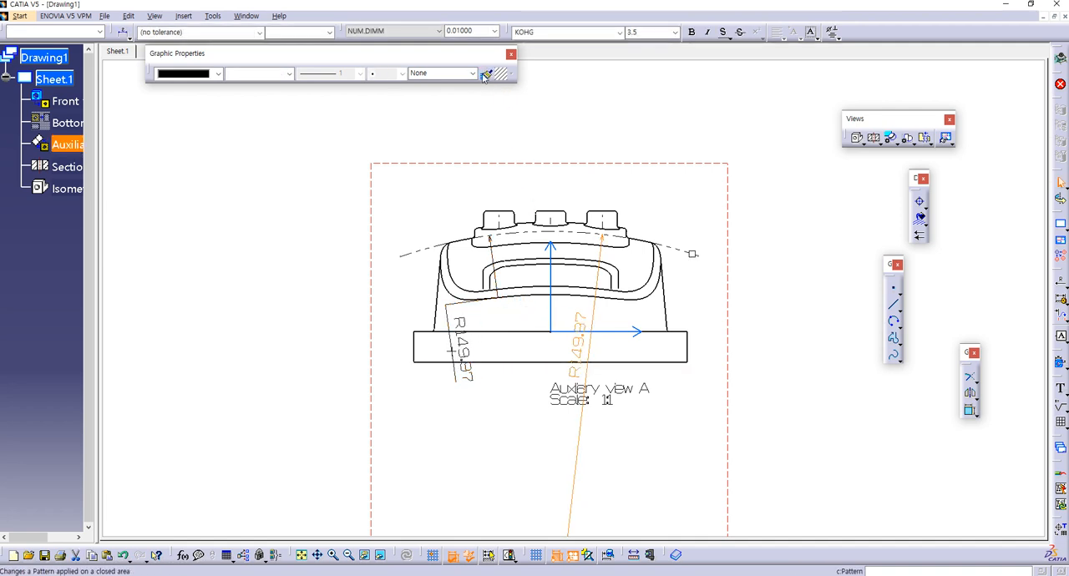
left_click(467, 326)
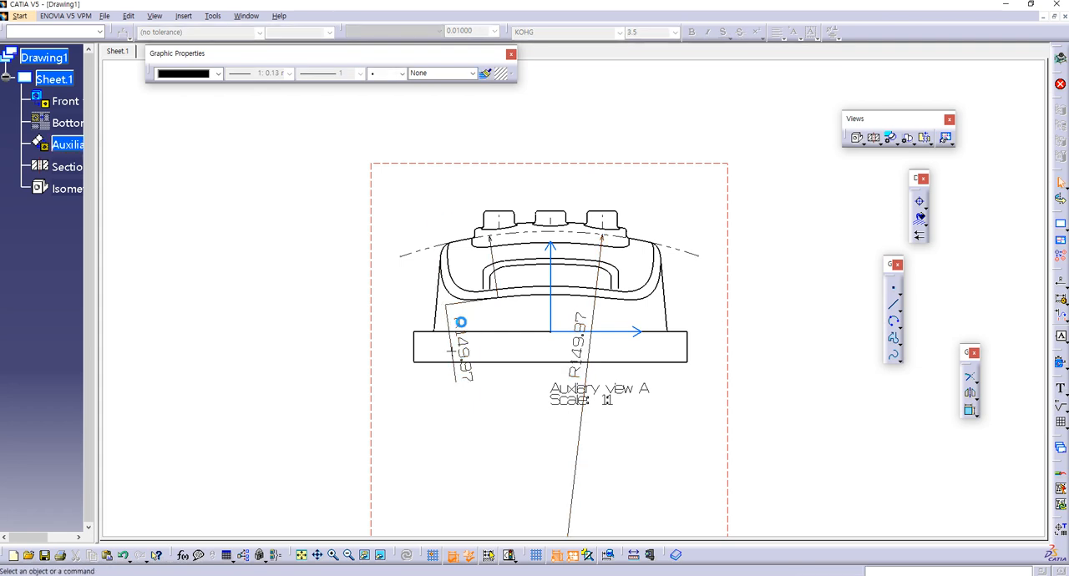
Step: Delete the plain radius dimension from the auxiliary view
mouse_move(548, 371)
middle_mouse_down()
mouse_move(482, 69)
mouse_move(493, 117)
middle_mouse_up()
left_click(573, 232)
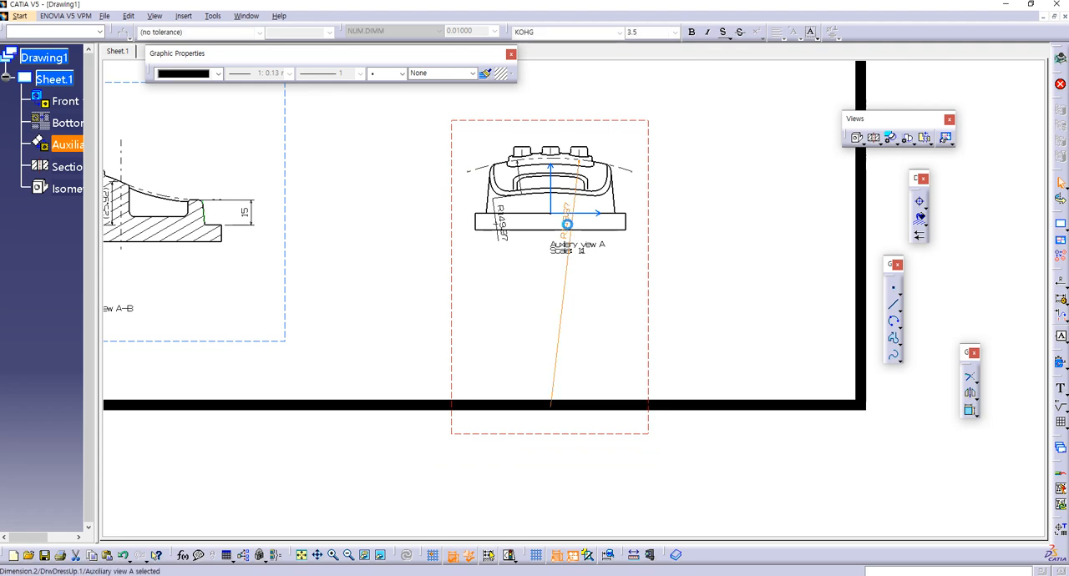
key("Delete")
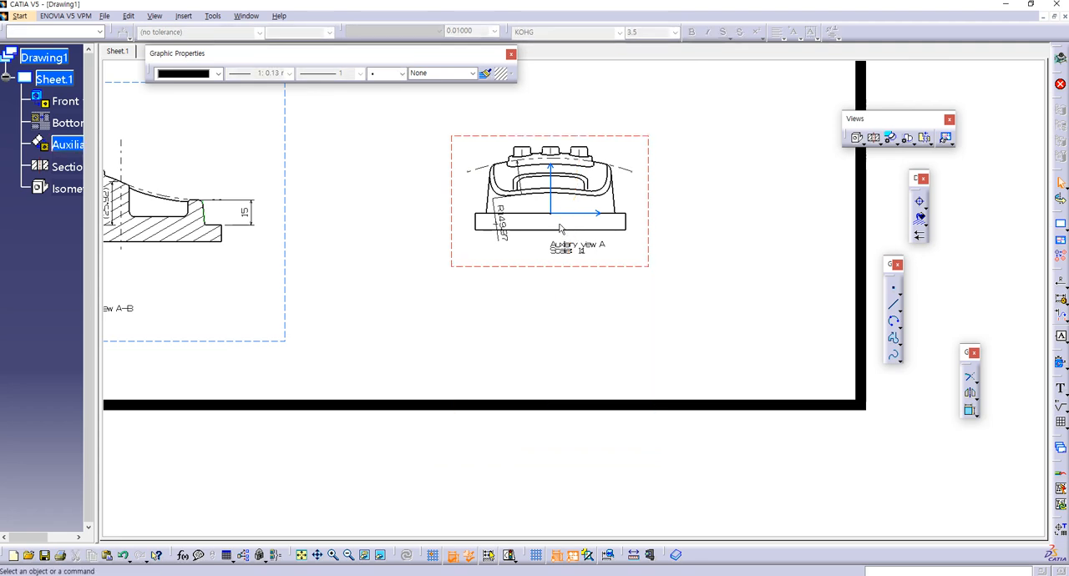
Step: Move the foreshortened radius dimension to the arc's right half, with its text crossing the base near the view's centre
left_click(501, 224)
mouse_move(573, 223)
left_mouse_down()
mouse_move(536, 219)
mouse_move(546, 220)
left_mouse_up()
mouse_move(546, 222)
middle_mouse_down()
mouse_move(562, 299)
mouse_move(565, 225)
mouse_move(555, 272)
middle_mouse_up()
left_click_drag(470, 314, 622, 273)
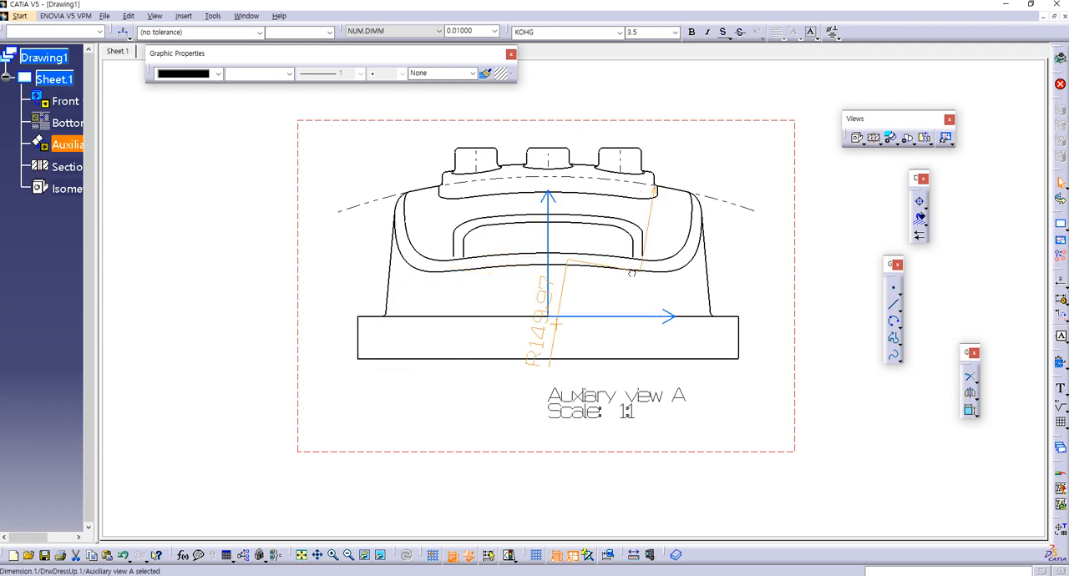
left_click(582, 292)
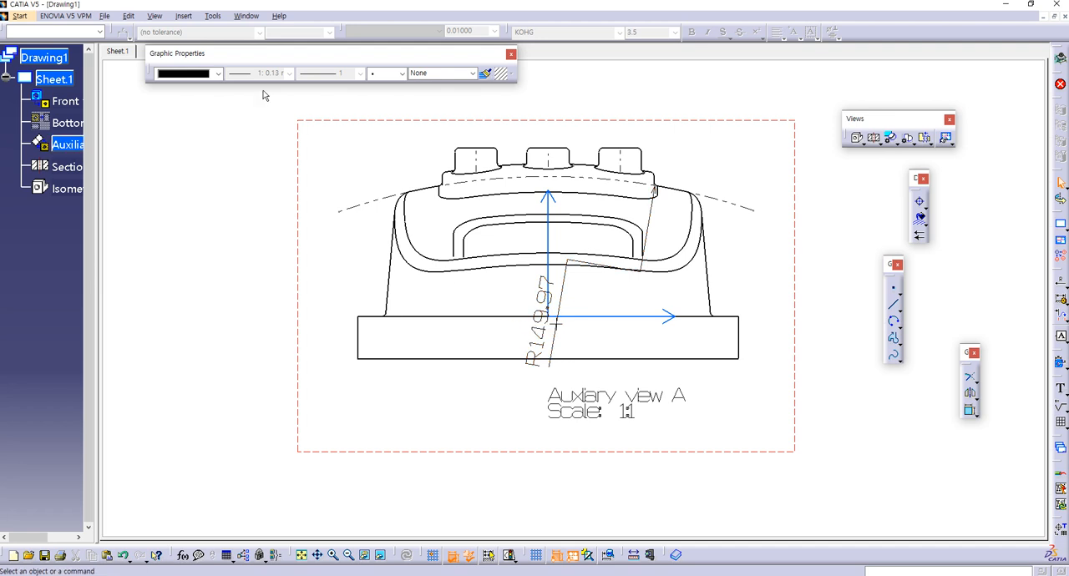
Step: Try to set the auxiliary view's foreshortened radius dimension to a ratio of 0.25
key("alt+Tab")
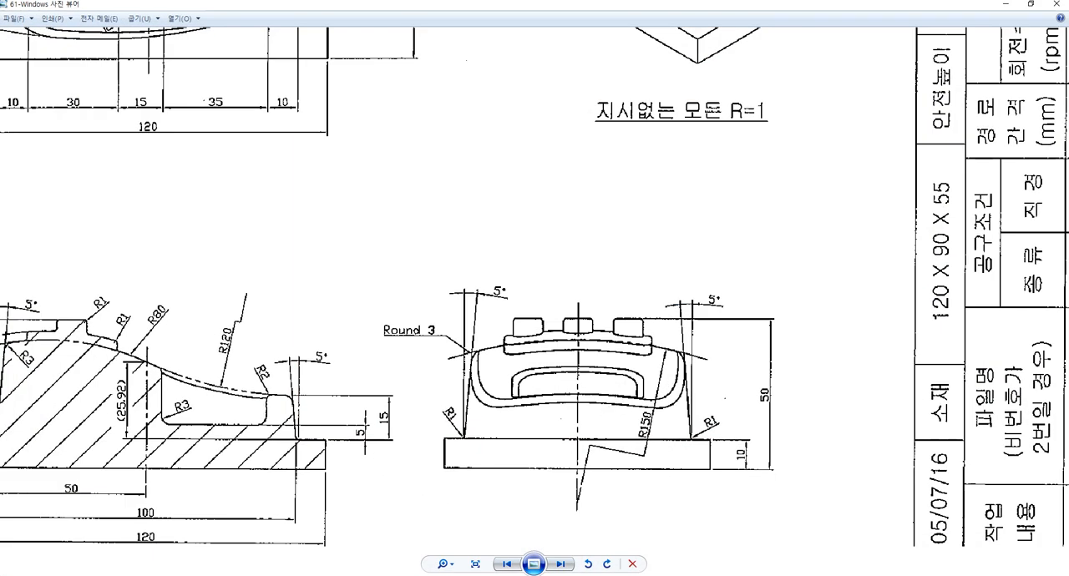
key("alt+Tab")
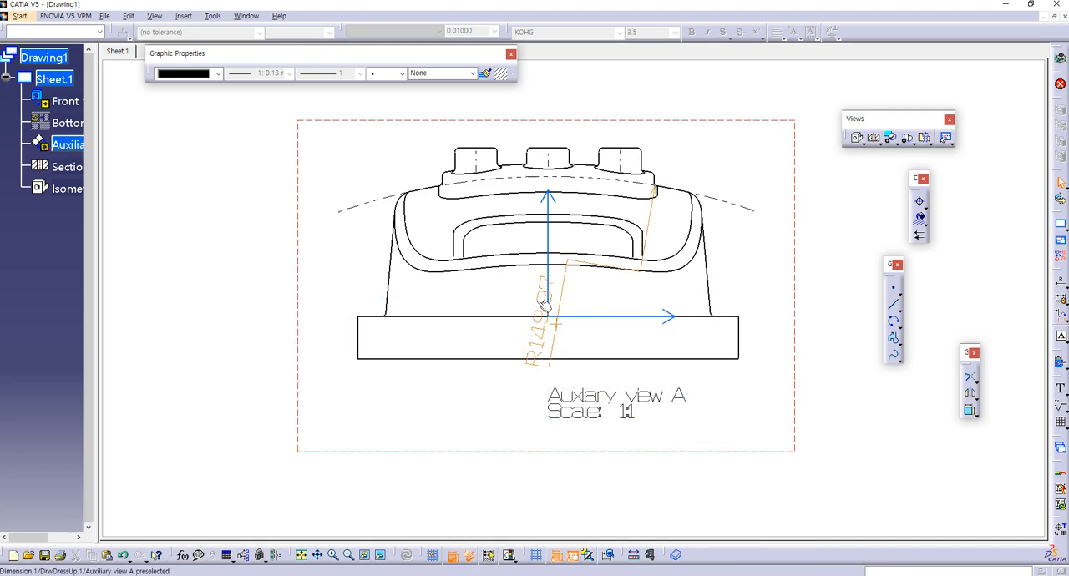
left_click(541, 302)
key("alt+Return")
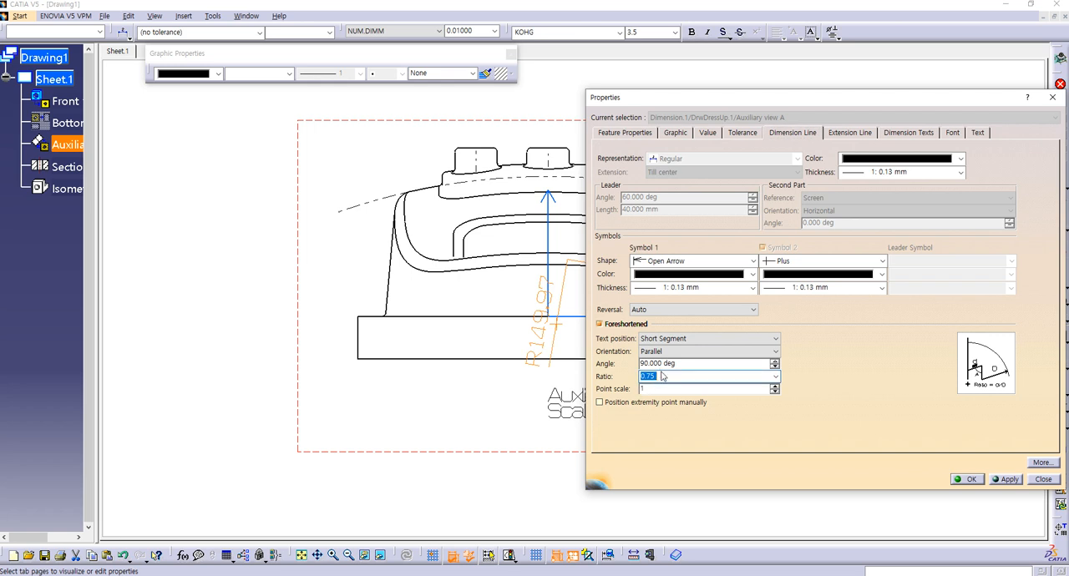
left_click_drag(664, 380, 603, 381)
left_click(996, 480)
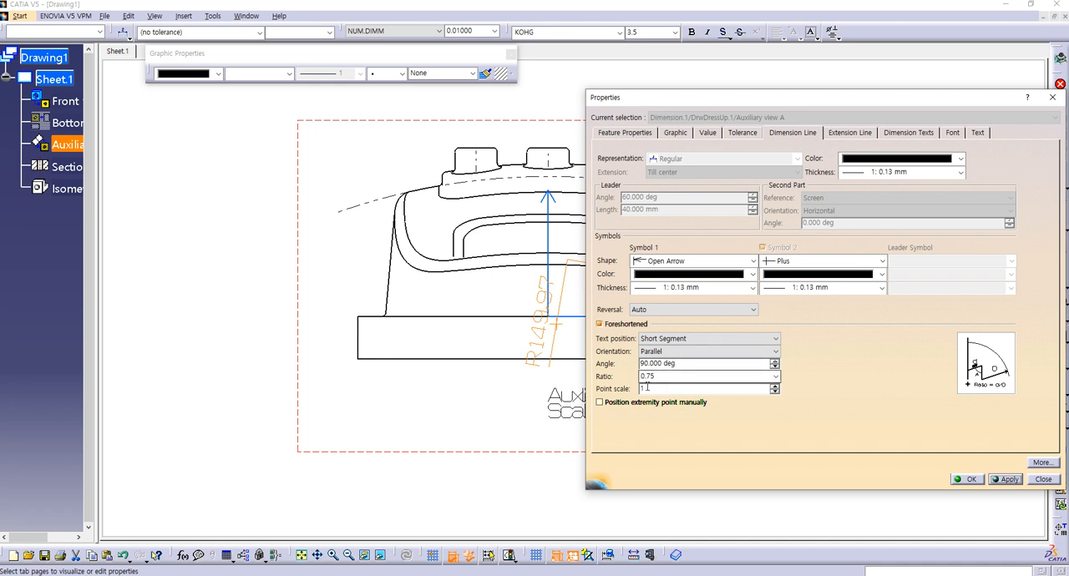
left_click(1009, 482)
Step: Enable manual positioning of the foreshortened radius dimension's extremity point and move that point onto the view's vertical axis just above the base
left_click_drag(707, 98, 764, 99)
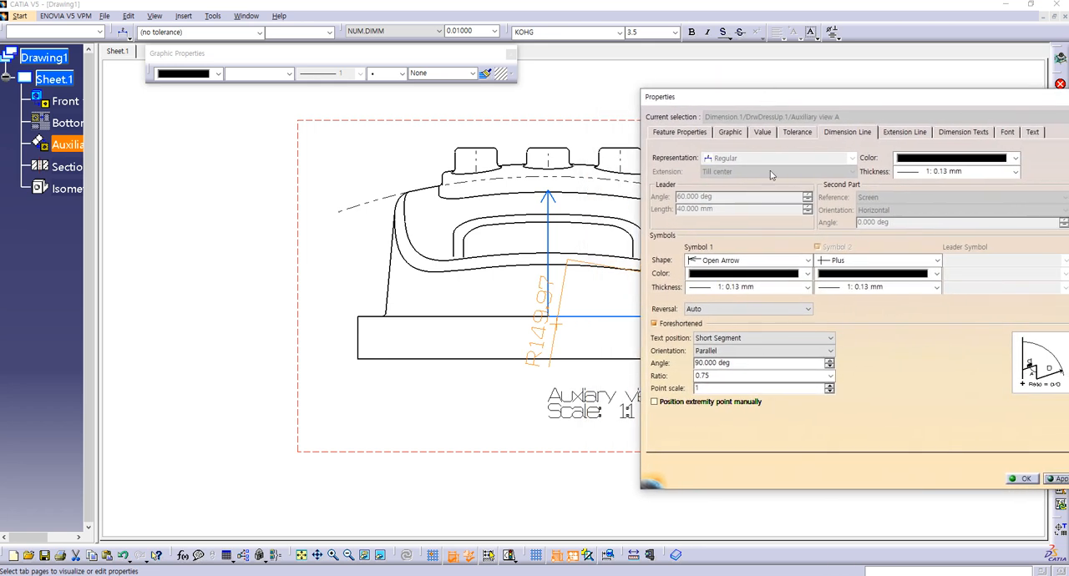
left_click(655, 402)
mouse_move(786, 99)
left_mouse_down()
mouse_move(276, 170)
mouse_move(139, 102)
mouse_move(165, 109)
left_mouse_up()
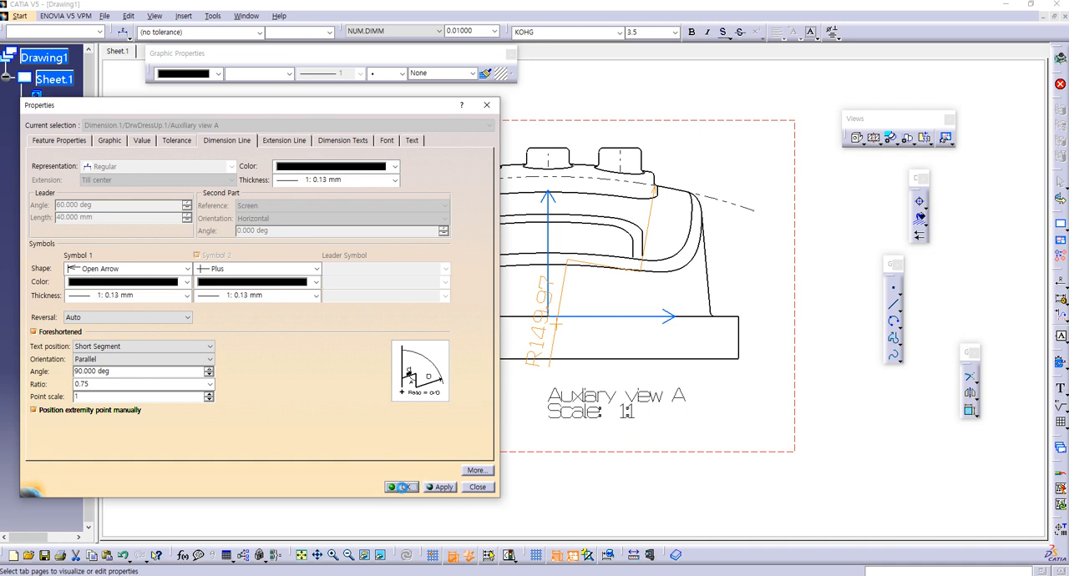
left_click(403, 487)
left_click_drag(558, 331, 547, 306)
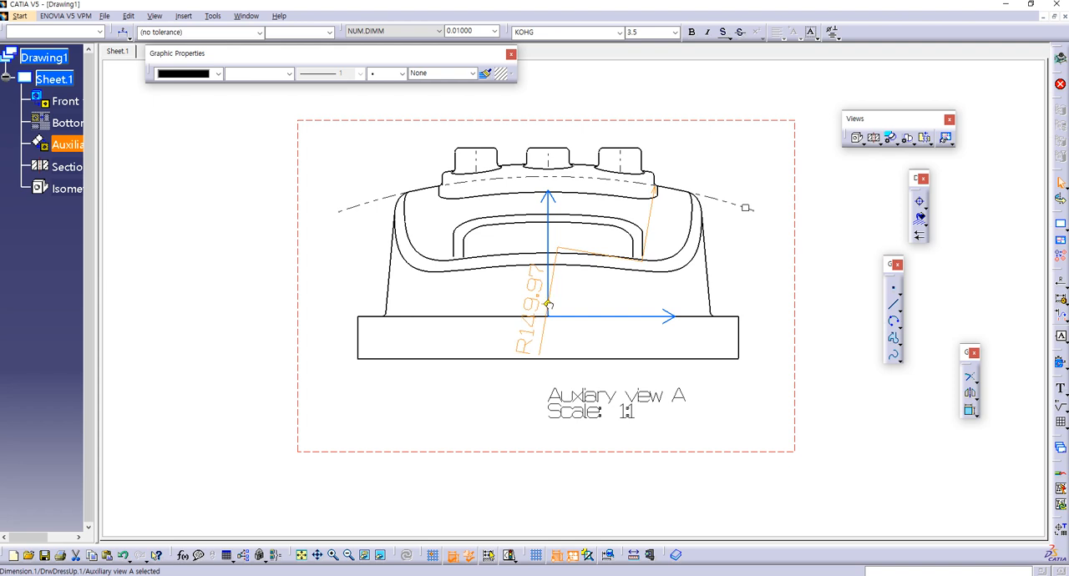
left_click(581, 294)
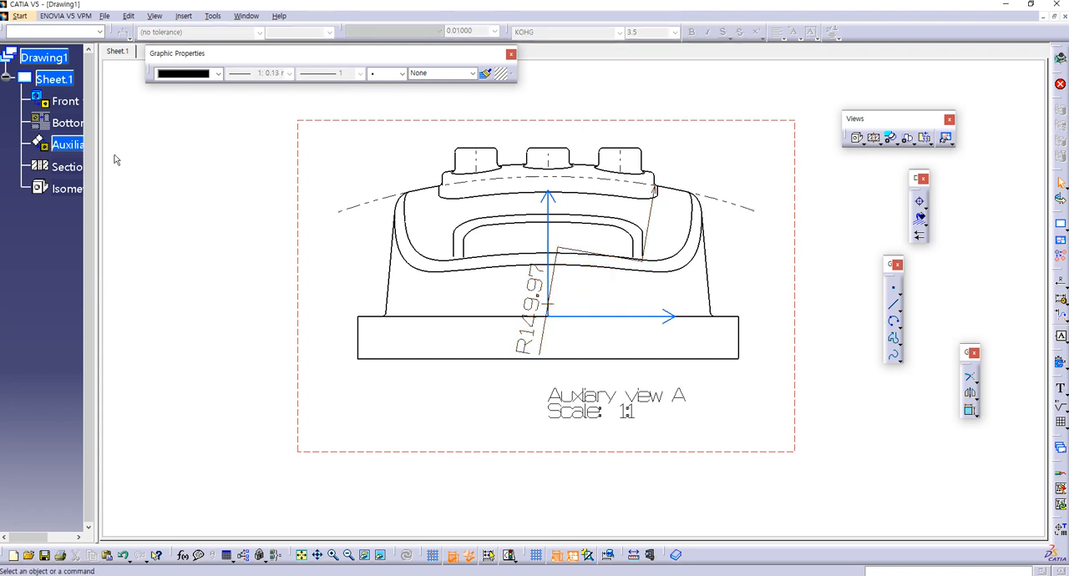
Step: Try to change the foreshortened radius dimension's ratio to 0.2
left_click(529, 309)
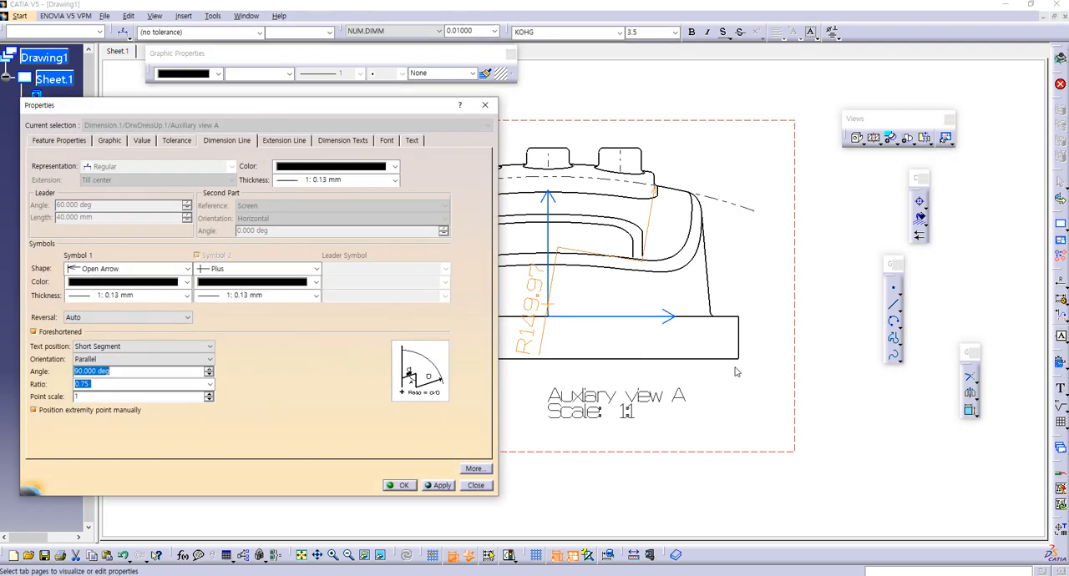
left_click_drag(98, 385, 46, 380)
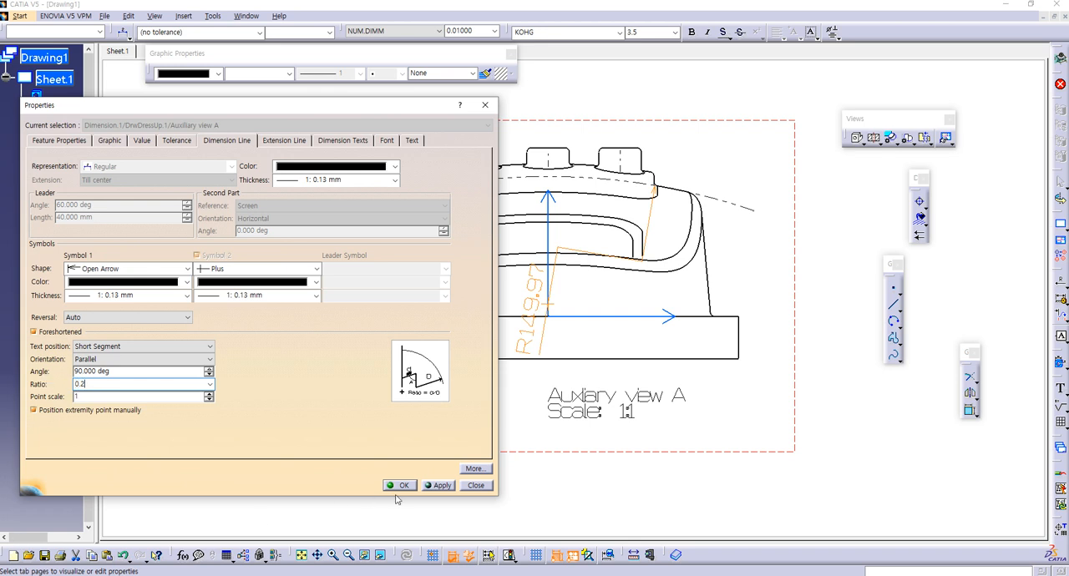
left_click(438, 485)
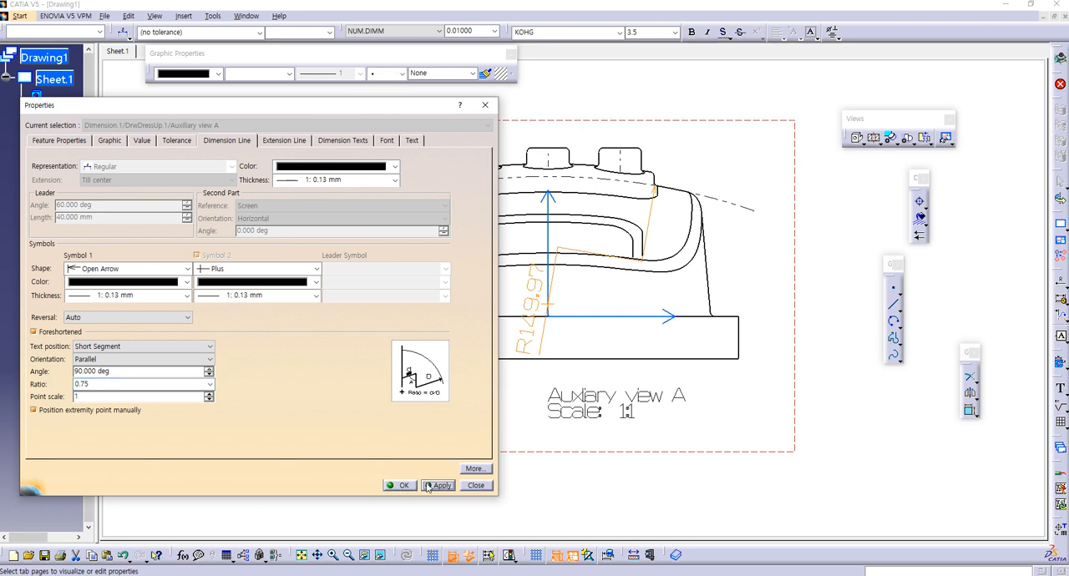
left_click_drag(97, 385, 46, 382)
type("0.2")
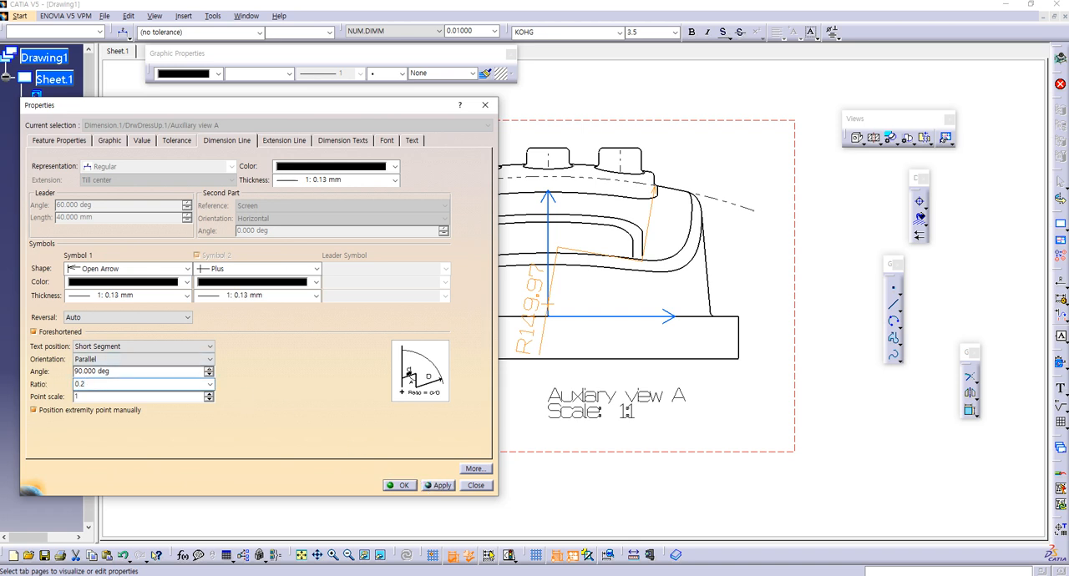
left_click(437, 489)
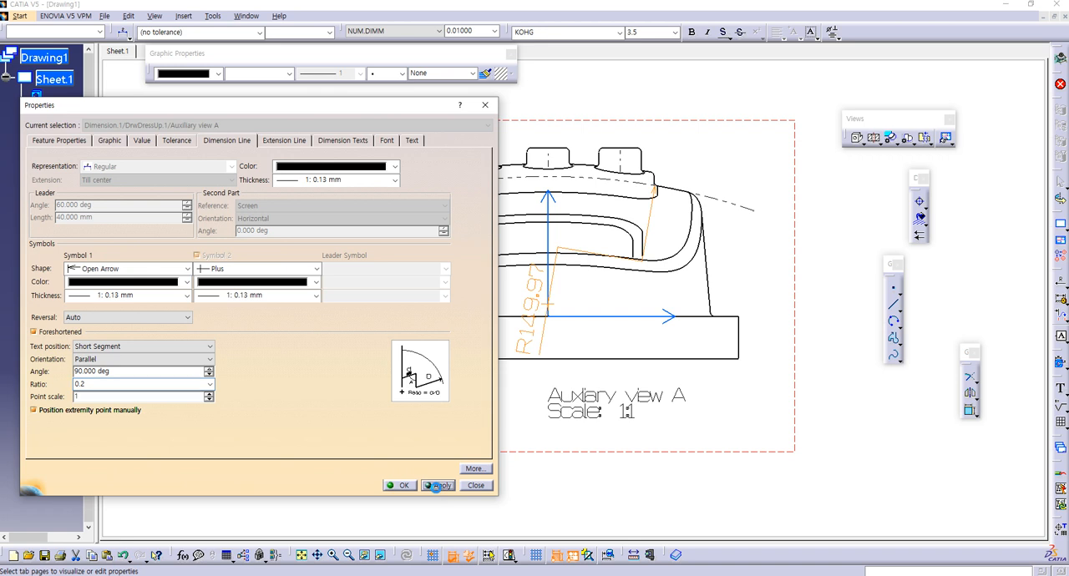
Step: Try a ratio of 0.5 for the foreshortened radius dimension, then close its properties and deselect it
double_click(83, 383)
type("0.5")
left_click(440, 487)
double_click(73, 385)
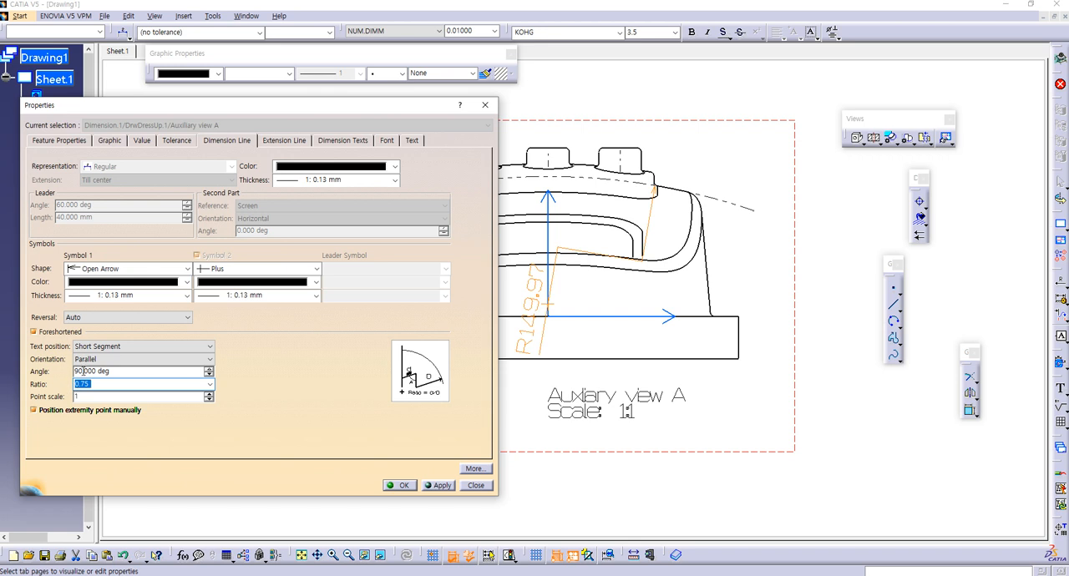
left_click(94, 359)
left_click(95, 359)
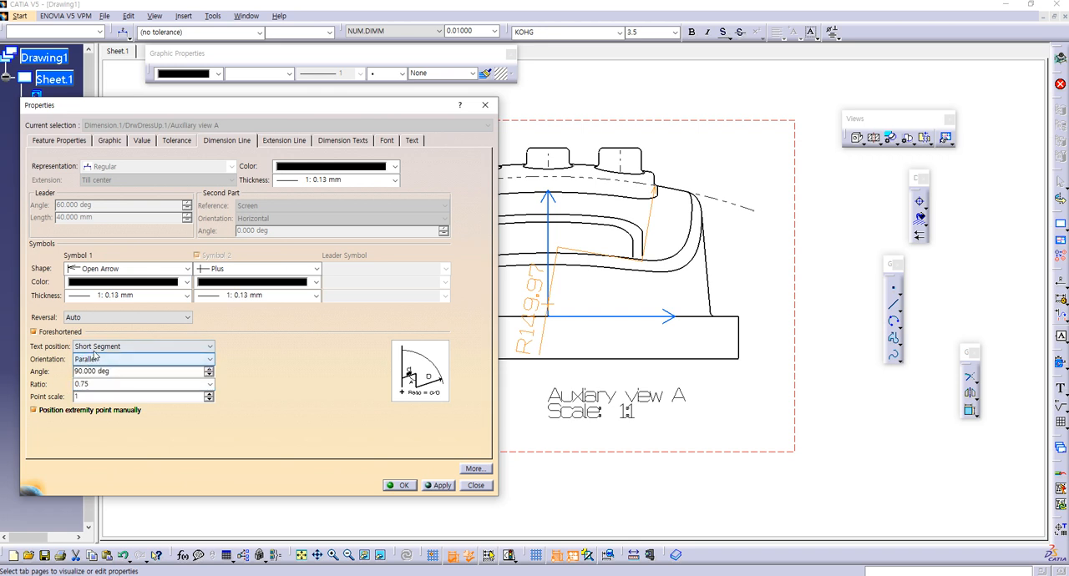
left_click(403, 487)
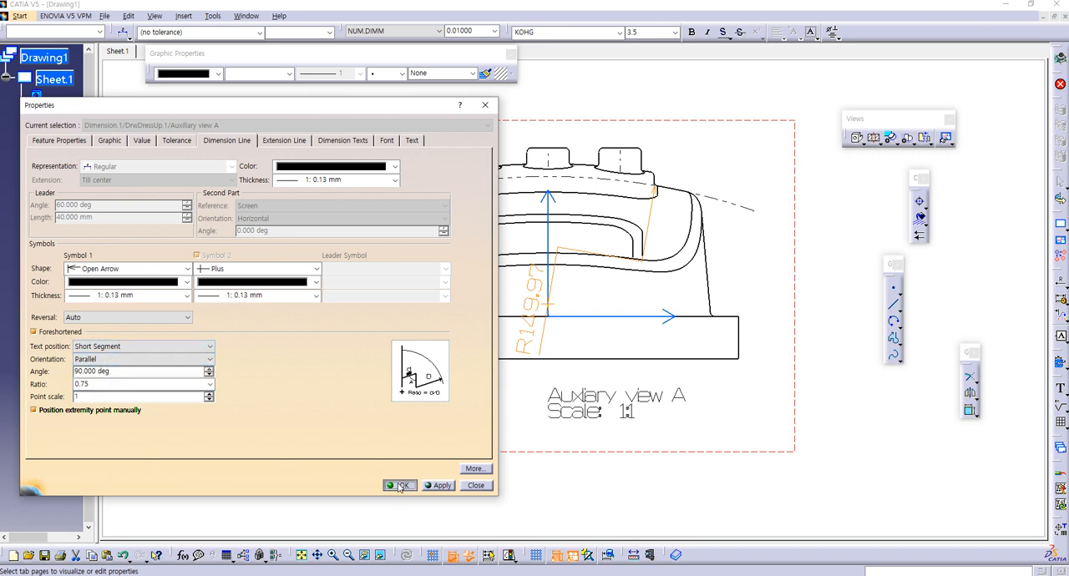
left_click(499, 400)
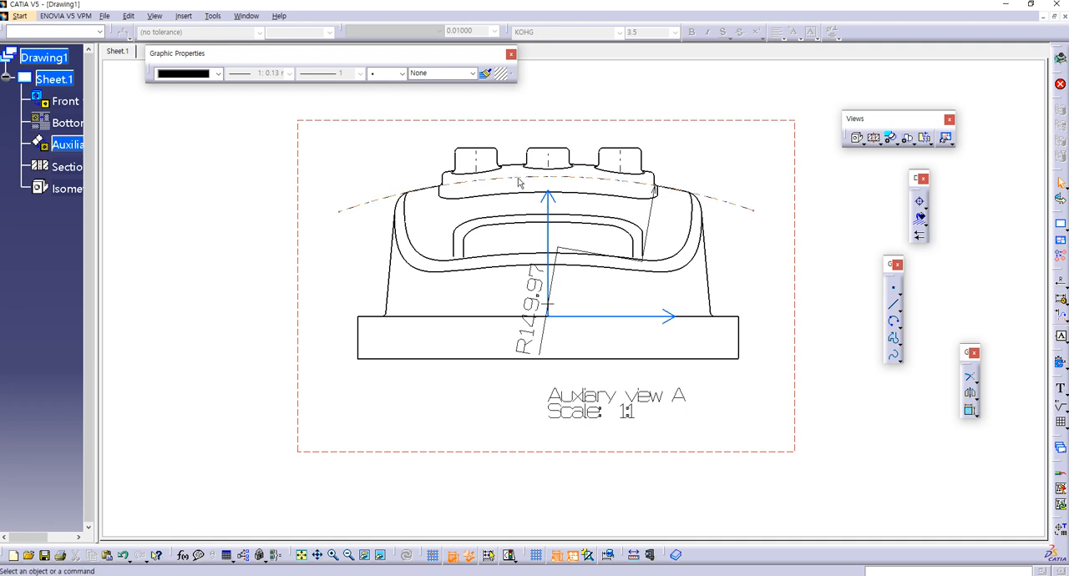
Step: Add a radius dimension to the rounded upper-left corner of the body in the auxiliary view, following the reference sheet
middle_click_drag(552, 253, 526, 327, "ctrl")
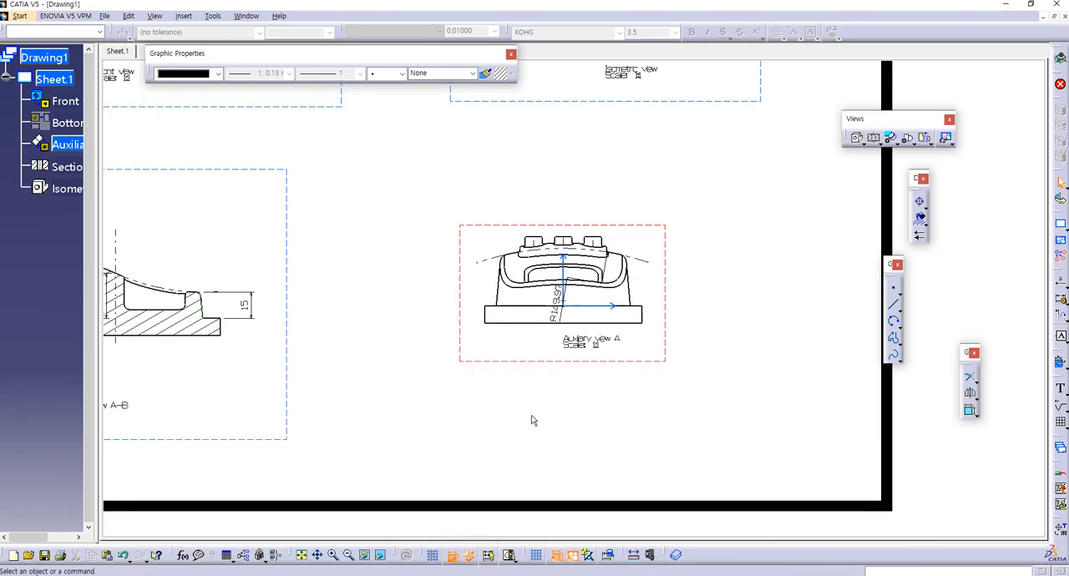
mouse_move(518, 336)
middle_mouse_down()
mouse_move(532, 427)
mouse_move(552, 355)
middle_mouse_up()
middle_click_drag(514, 386, 570, 312)
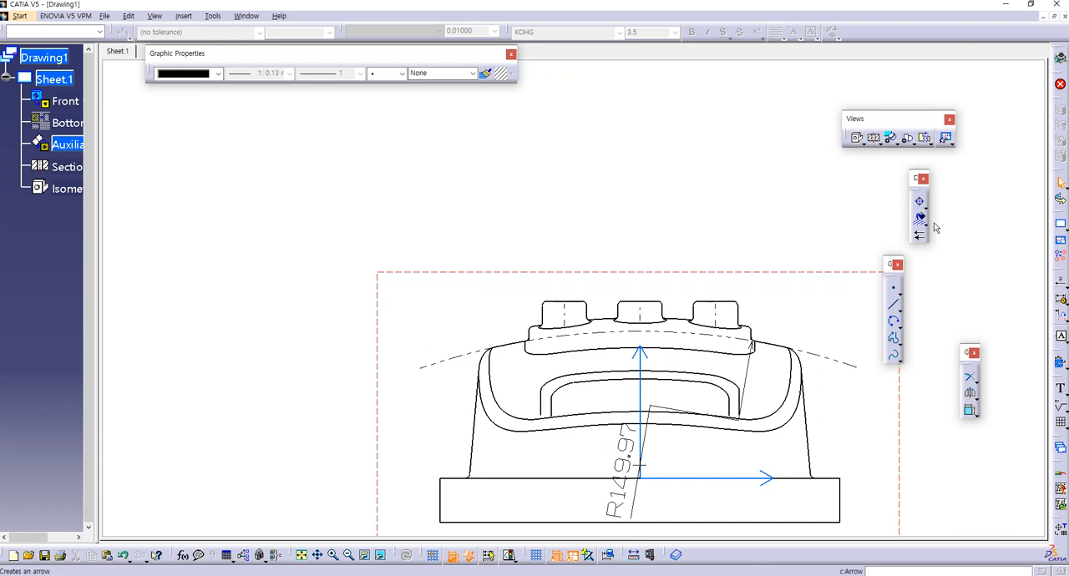
left_click(1061, 285)
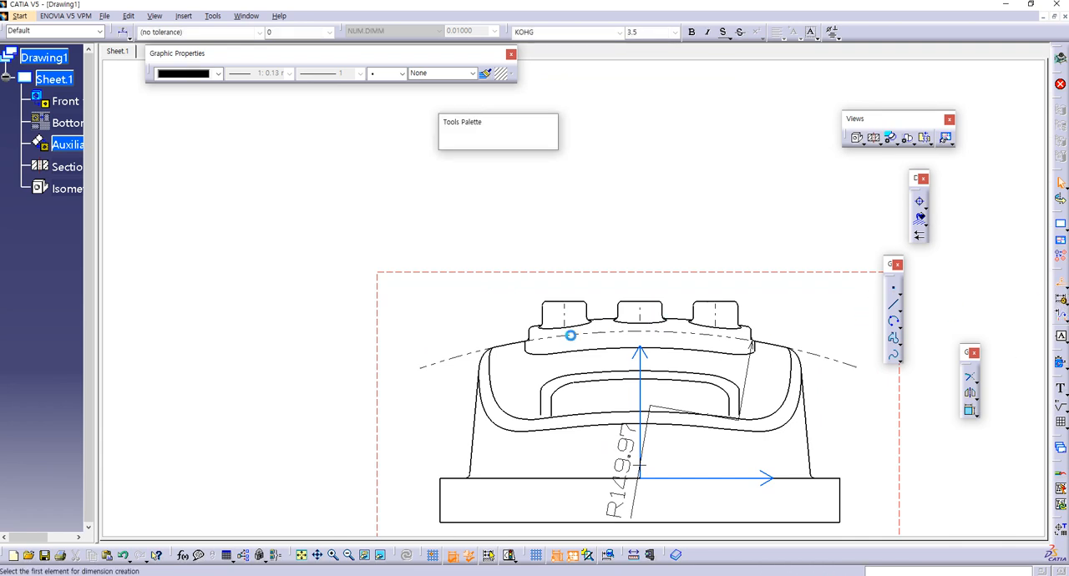
left_click(488, 360)
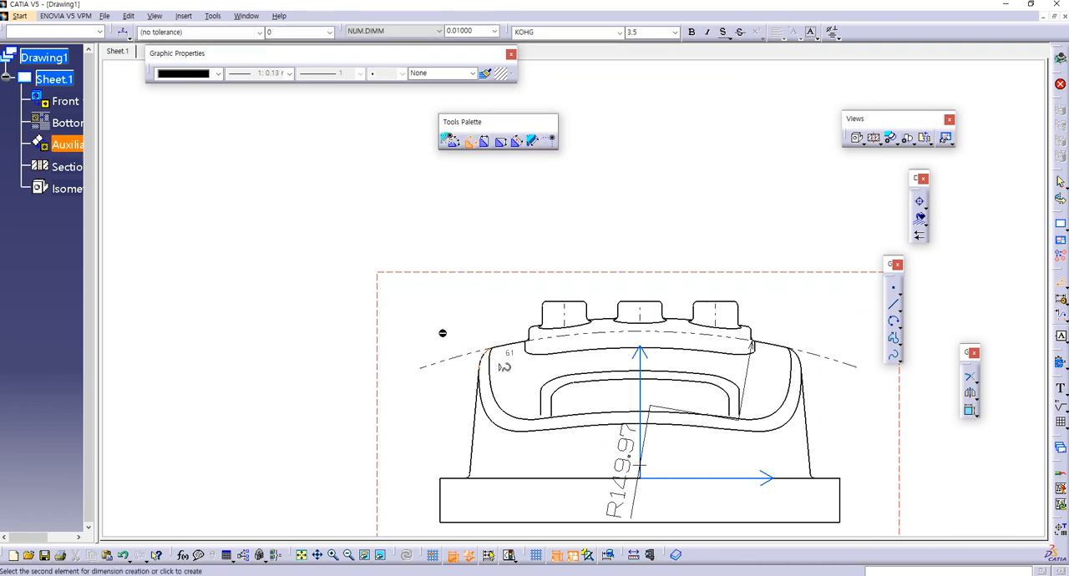
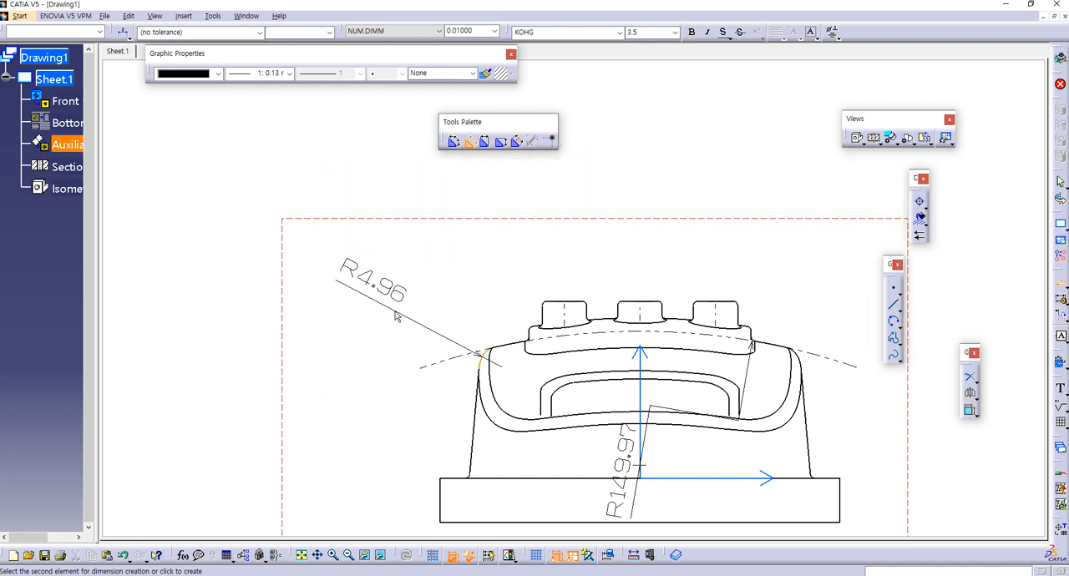
Step: Place the corner radius dimension outside the auxiliary view's upper-left corner and override its value with the alphanumerical fake value 3
left_click(383, 299)
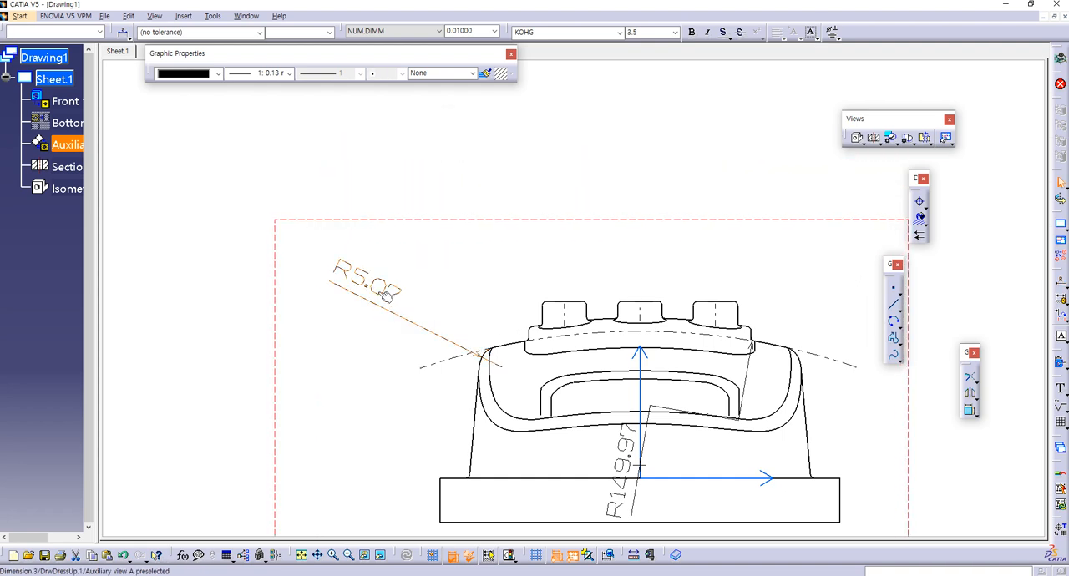
double_click(385, 297)
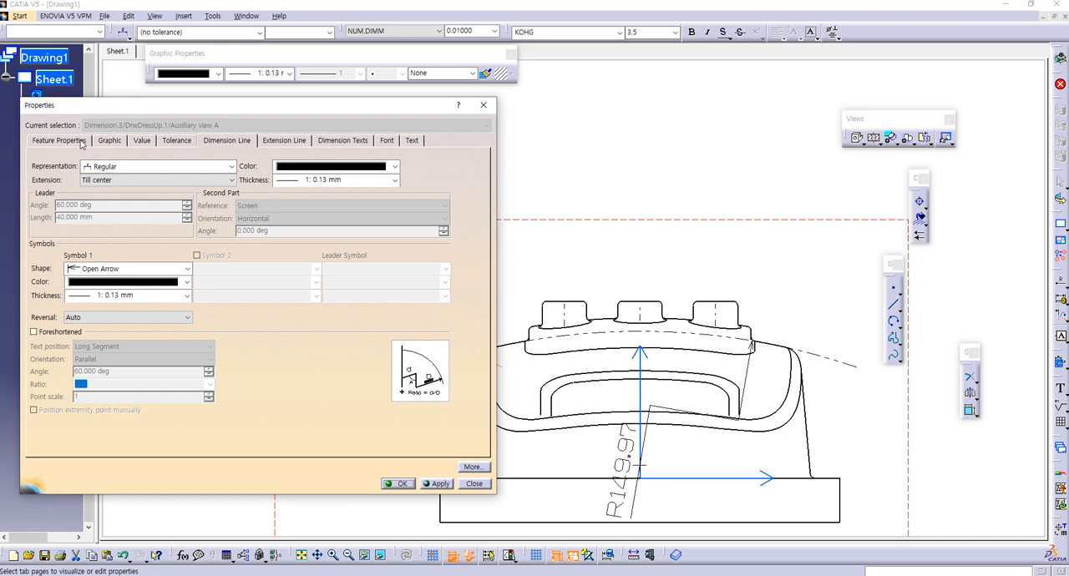
left_click(139, 142)
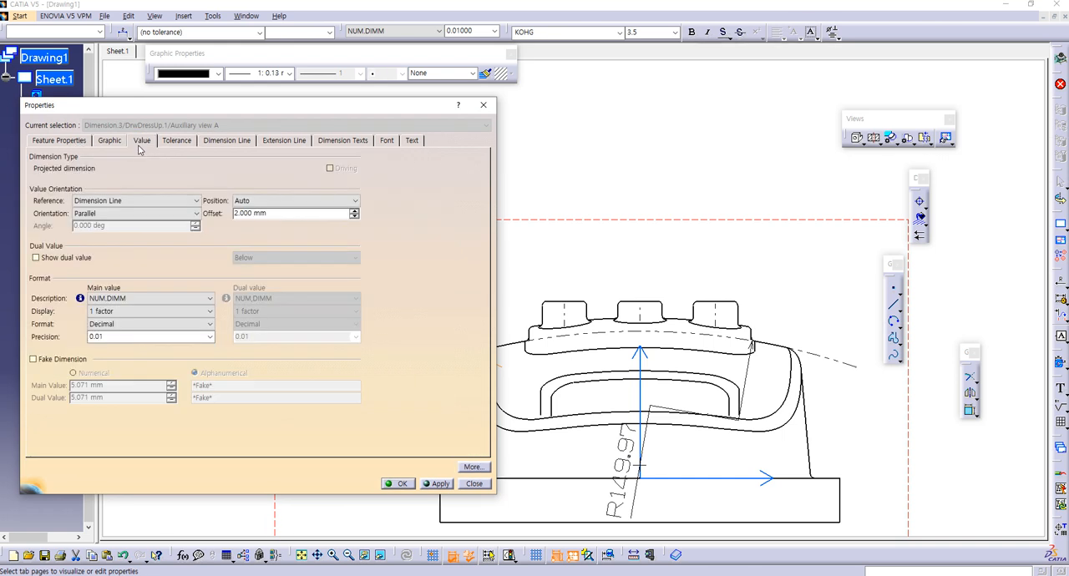
left_click(33, 359)
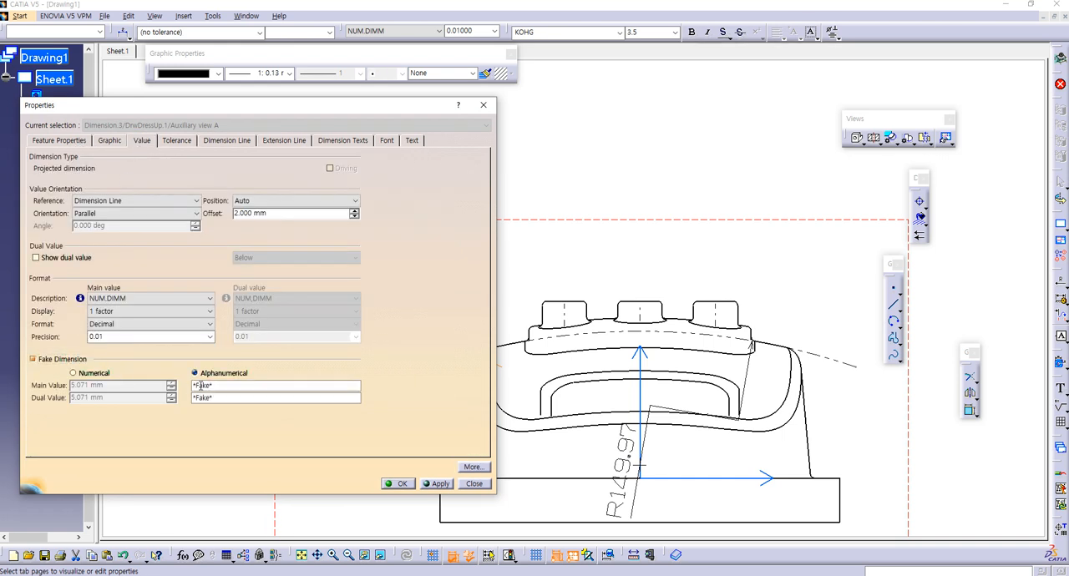
double_click(234, 385)
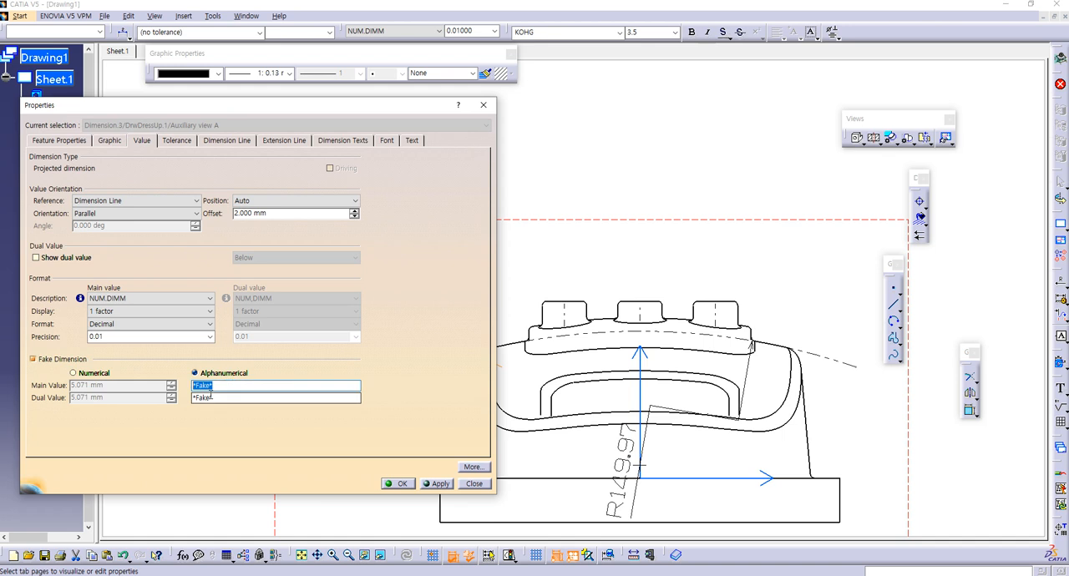
type("3")
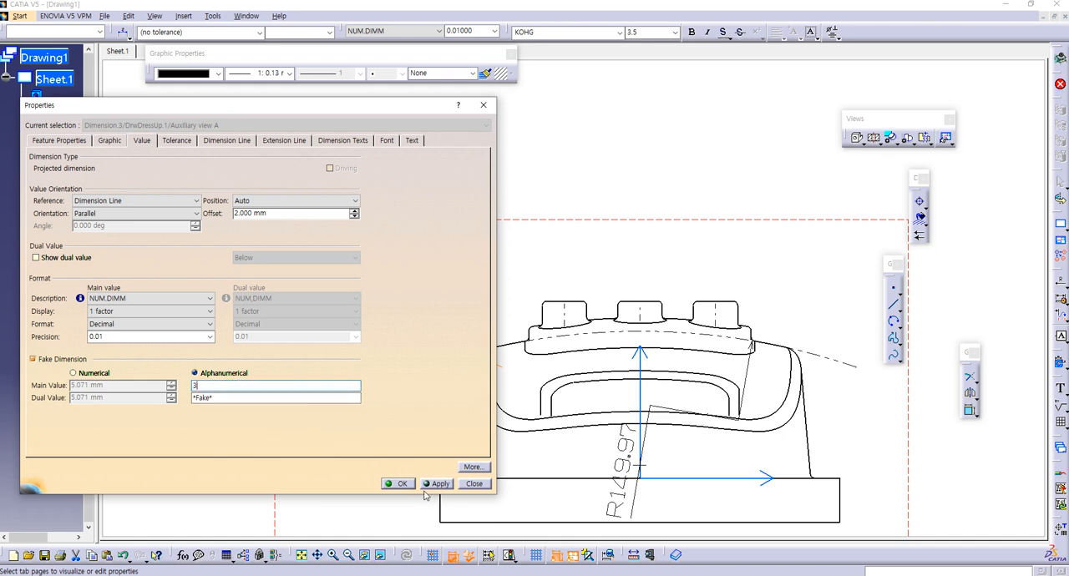
left_click(398, 484)
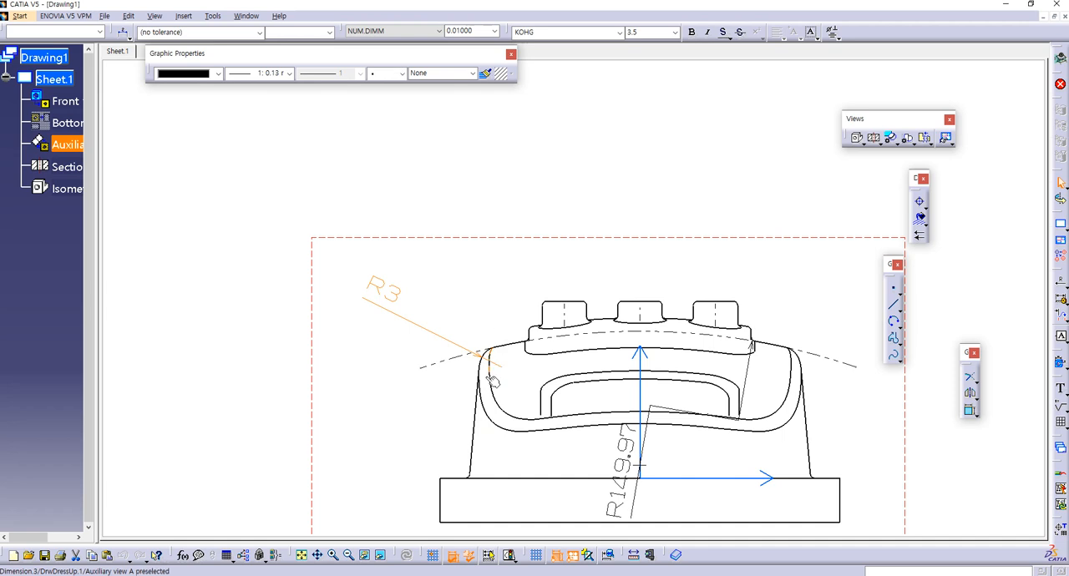
left_click(445, 273)
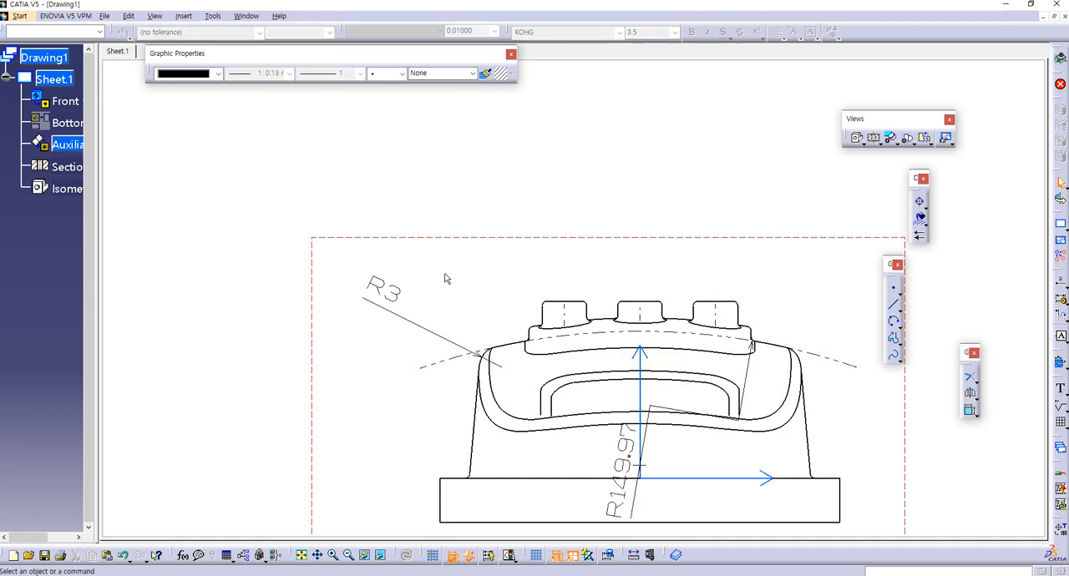
Step: Check the whole drawing sheet against the part 61 reference sheet in Windows Photo Viewer, then return to the CATIA drawing
mouse_move(599, 365)
middle_mouse_down()
mouse_move(553, 330)
mouse_move(573, 453)
middle_mouse_up()
mouse_move(442, 268)
middle_mouse_down()
mouse_move(494, 320)
mouse_move(527, 326)
middle_mouse_up()
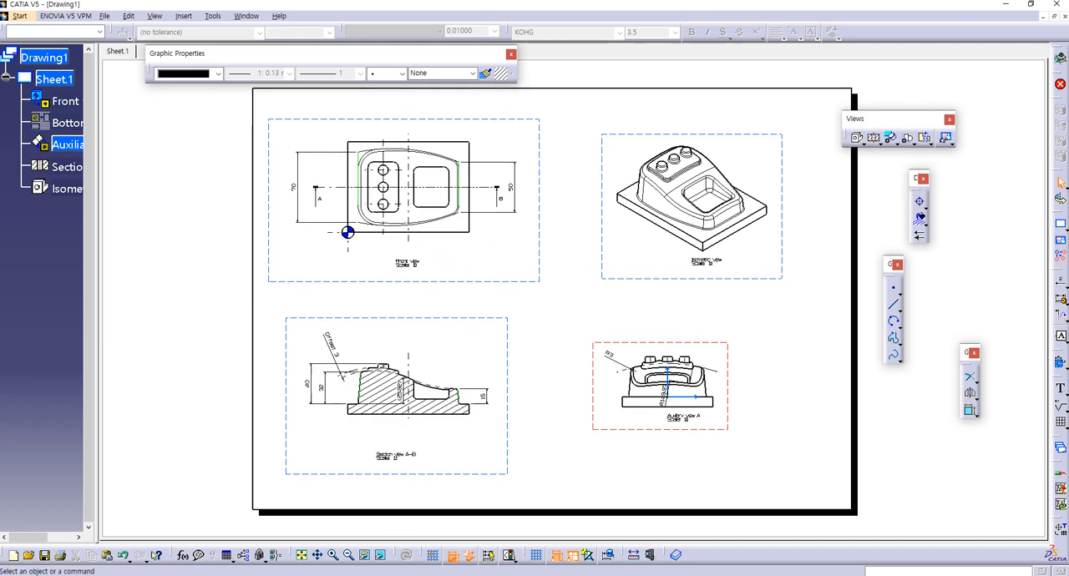
key("alt+Tab")
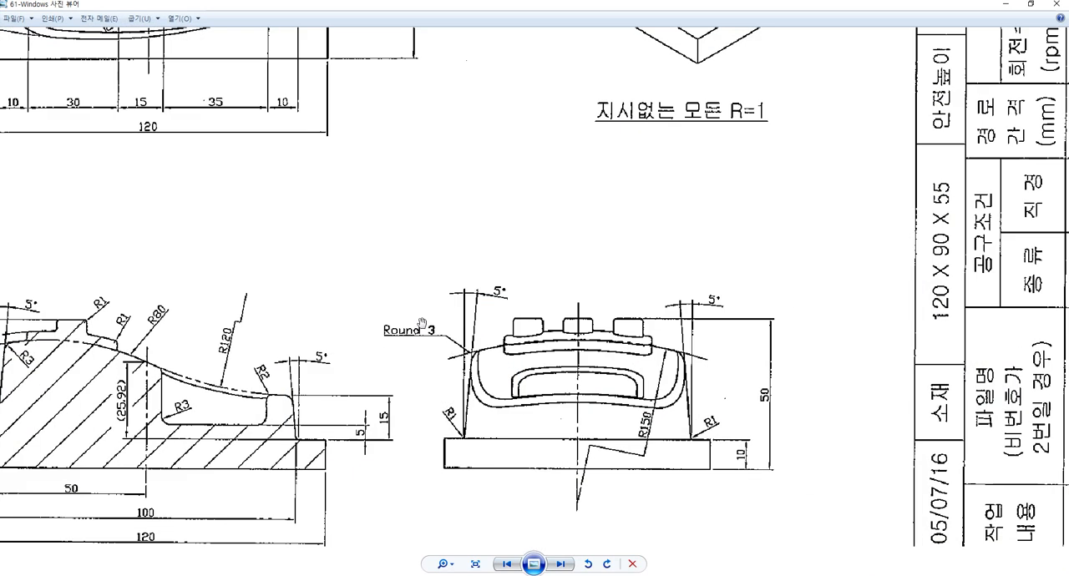
scroll(474, 324, "down", 4)
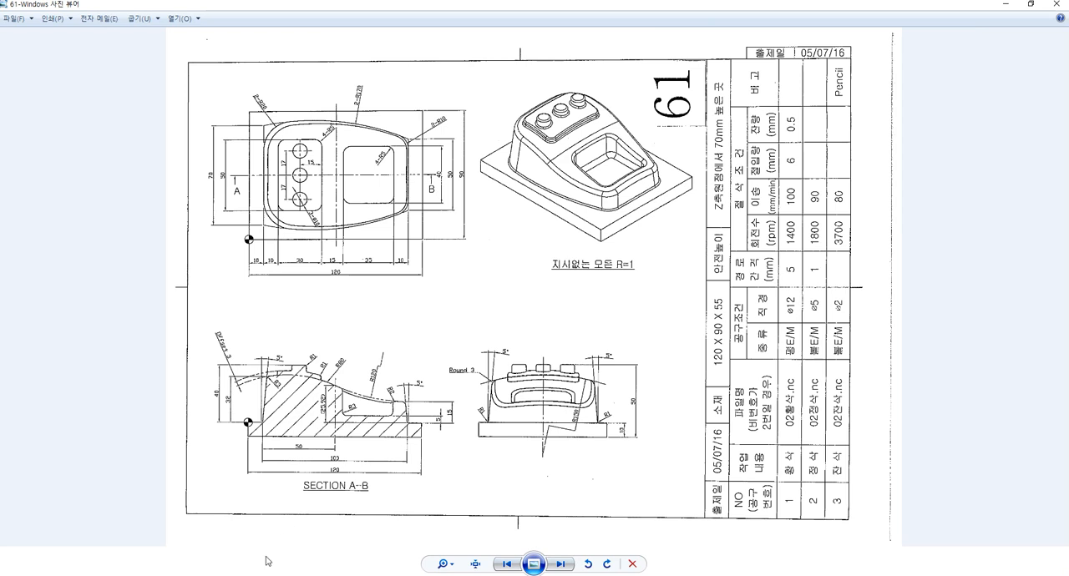
key("alt+Tab")
middle_click_drag(615, 302, 650, 306)
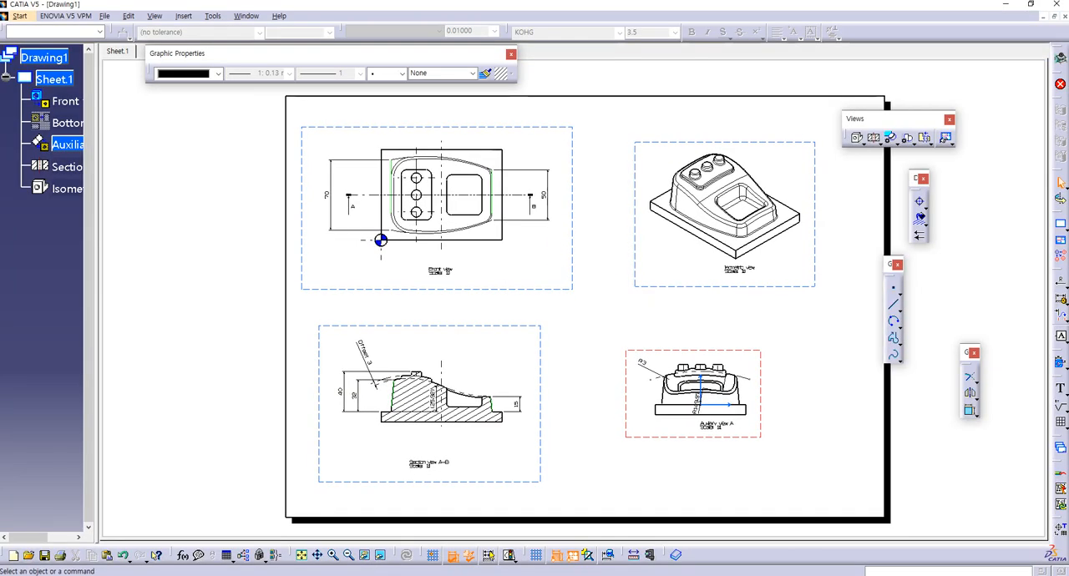